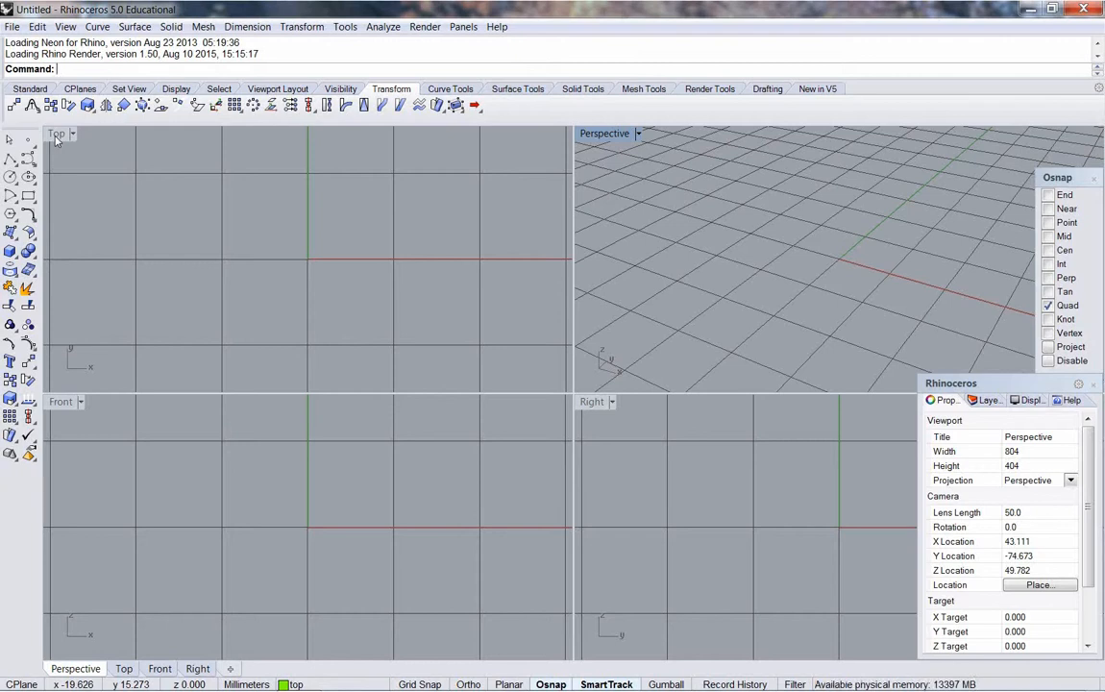
Maximize the Top viewport and display the document's layer list
left_click(56, 139)
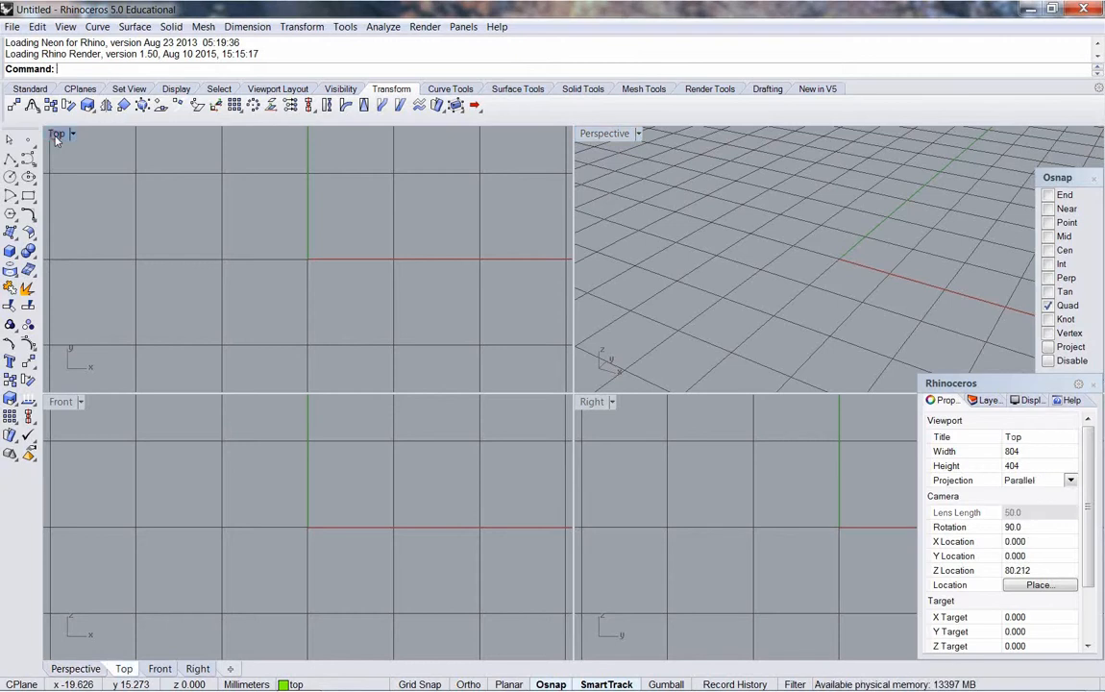
double_click(57, 135)
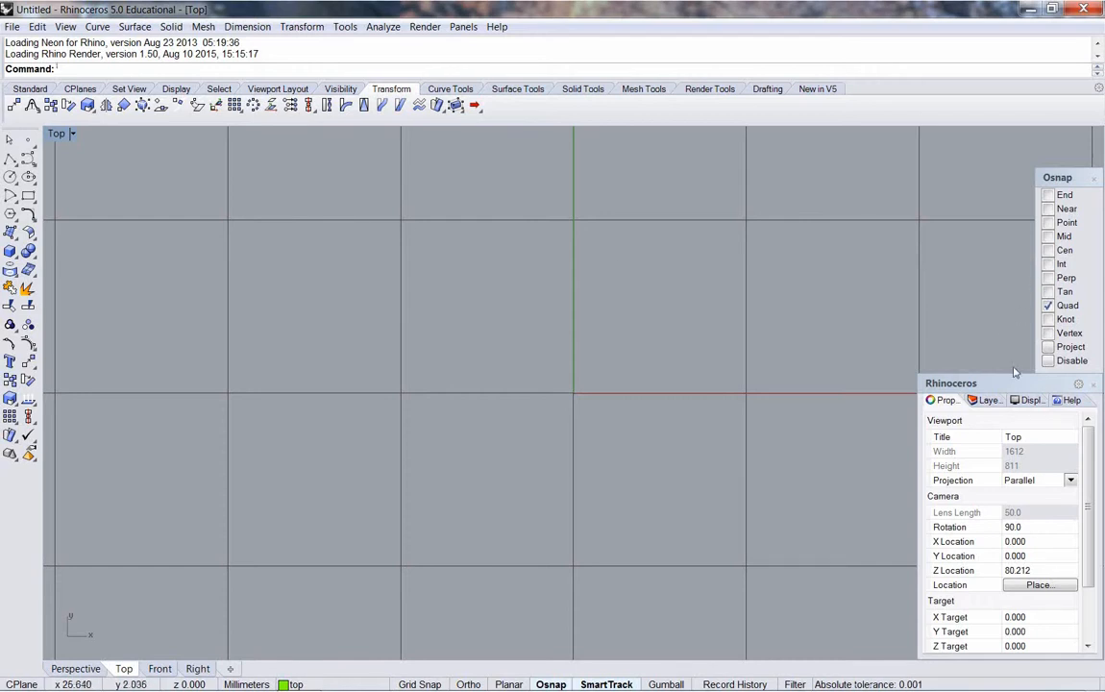
left_click(984, 399)
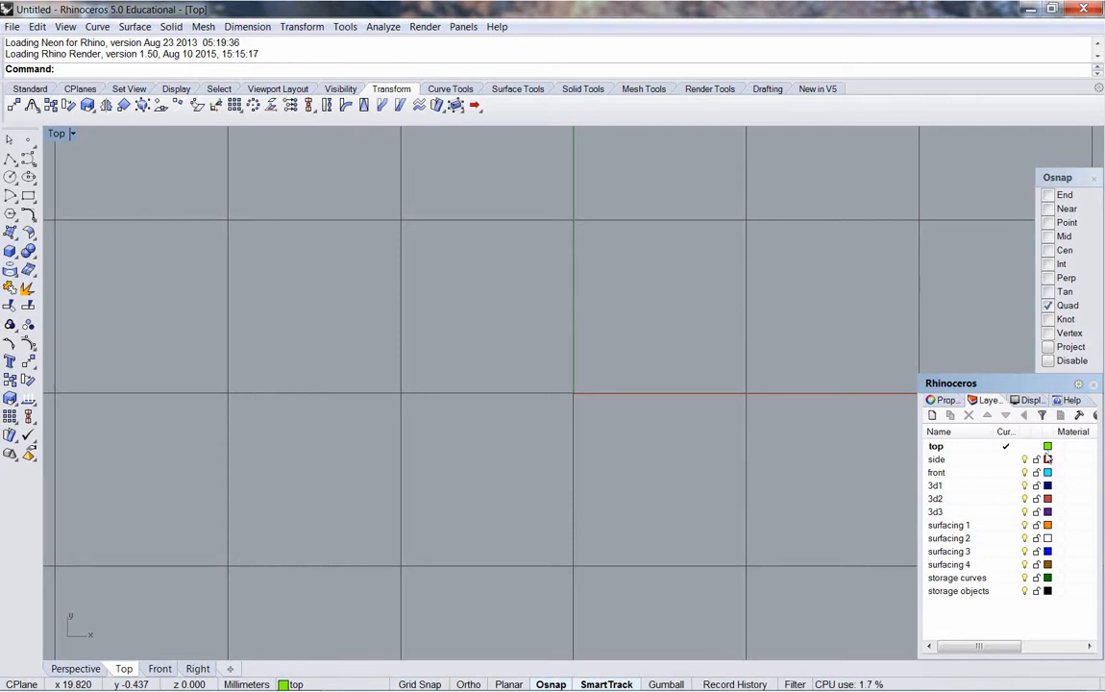
Add three new layers, make Layer 01 current, and try out its name and colour settings
left_click(931, 415)
left_click(931, 415)
left_click(931, 415)
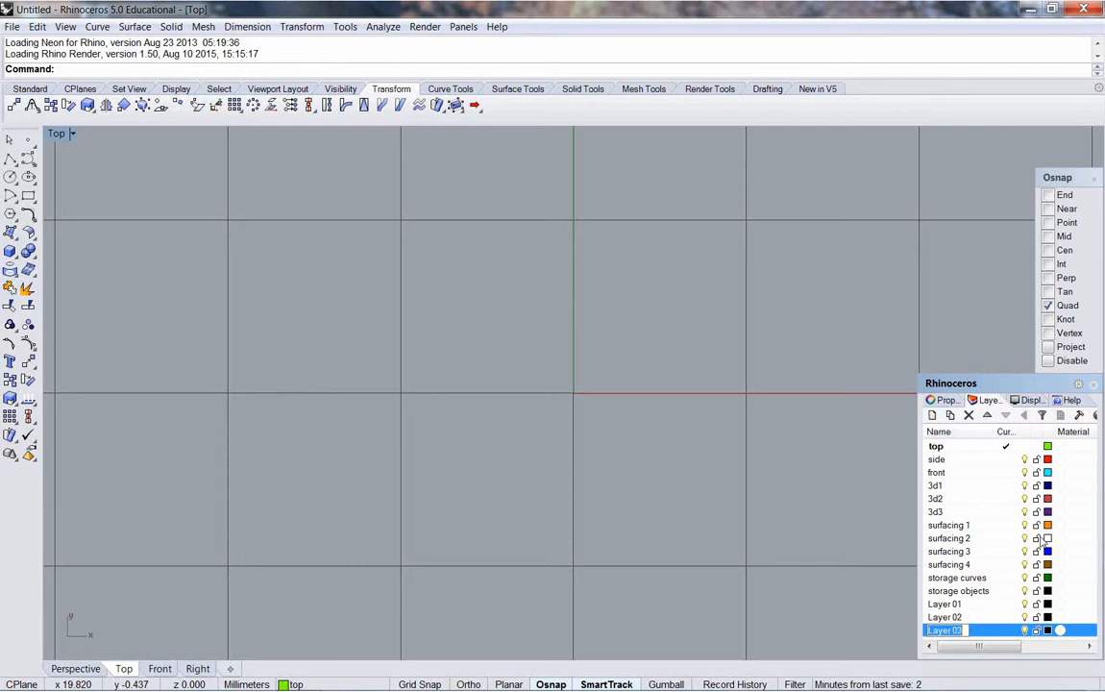
double_click(959, 605)
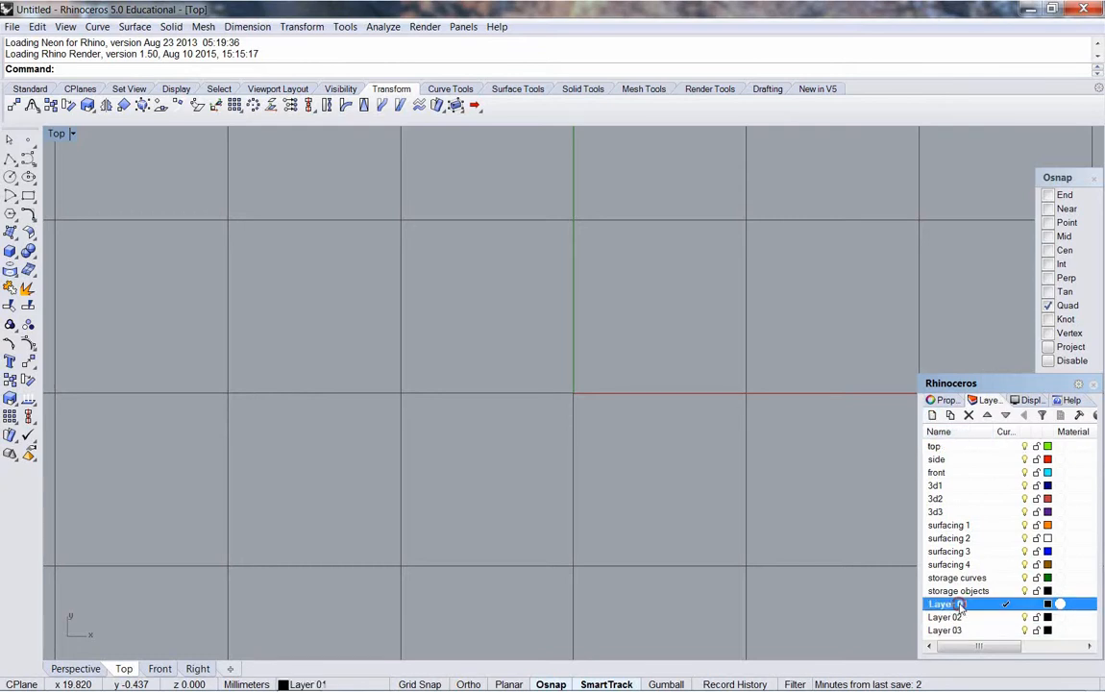
left_click(959, 608)
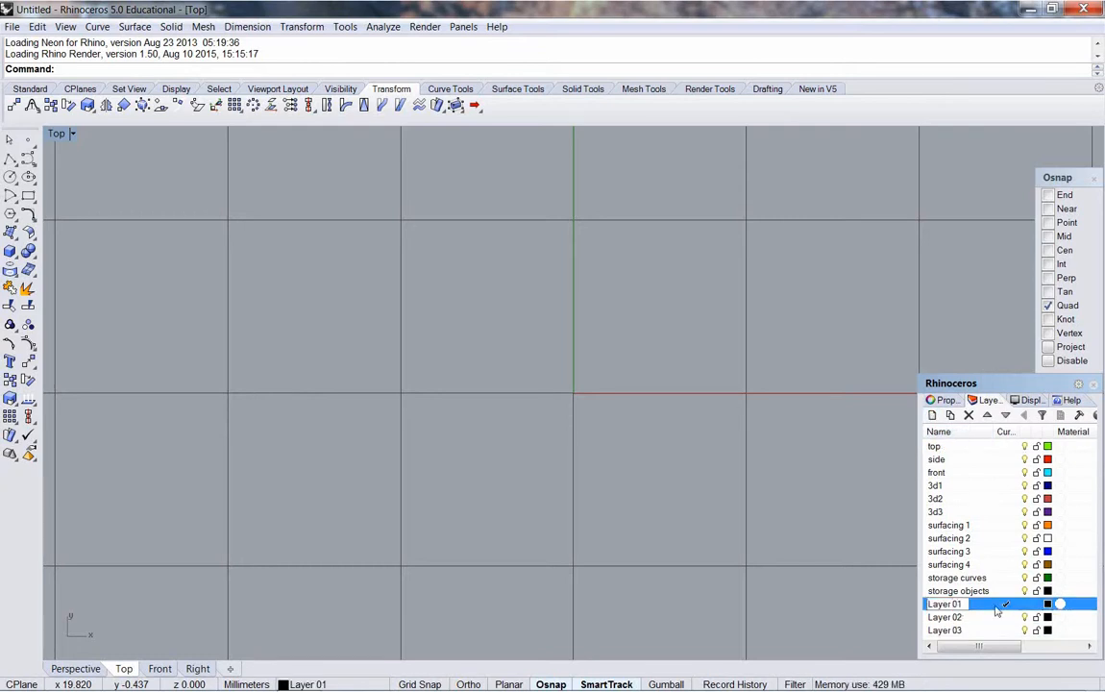
left_click(1047, 604)
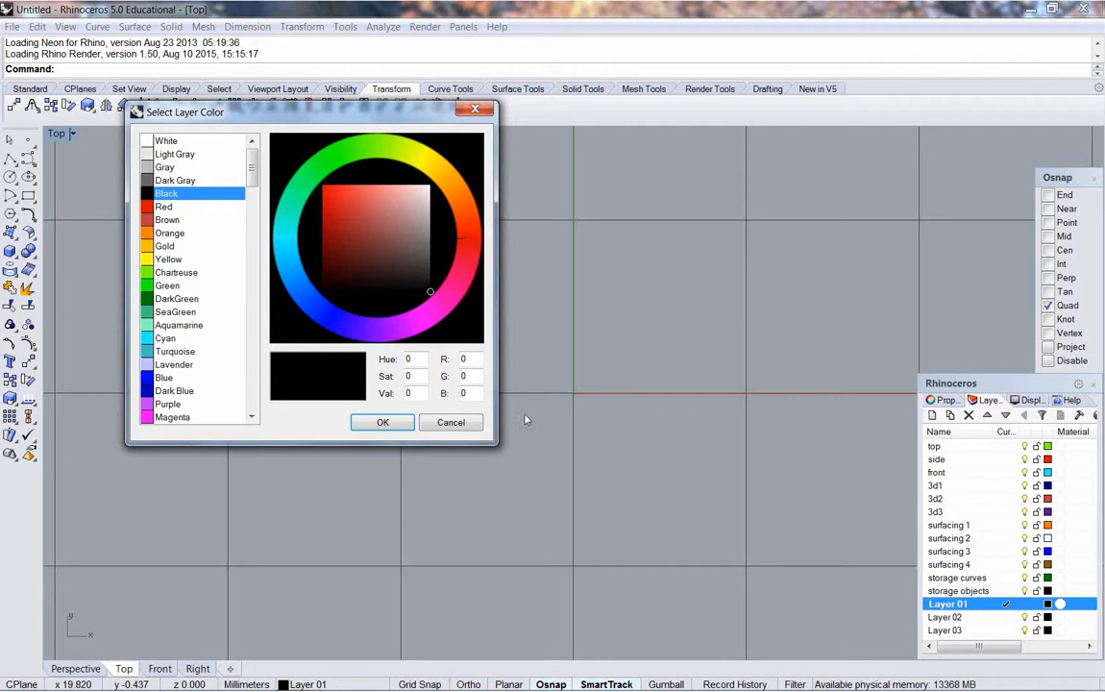
left_click(450, 422)
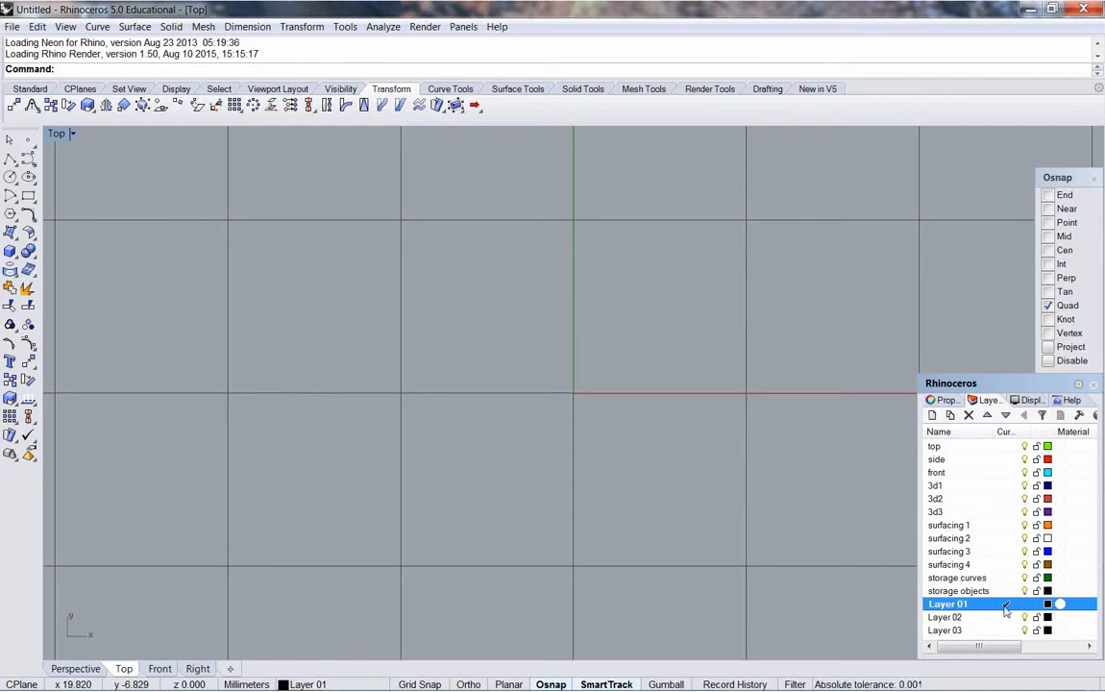
Delete the three extra layers Layer 01, Layer 02 and Layer 03
left_click(946, 617, "shift")
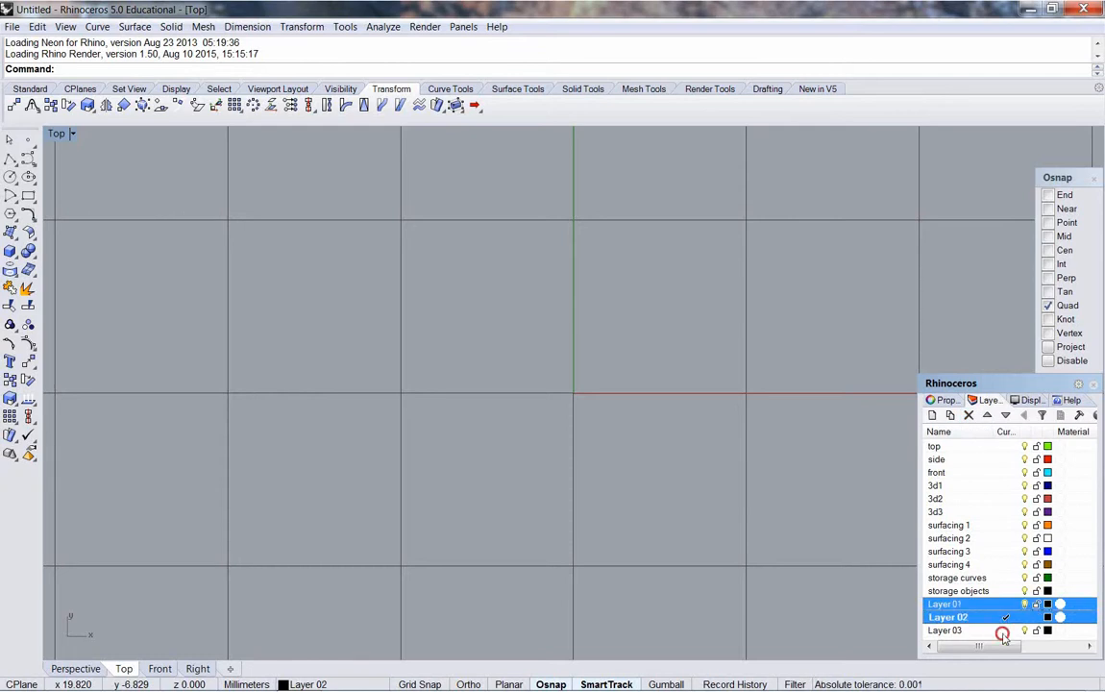
left_click(947, 630, "shift")
left_click(968, 415)
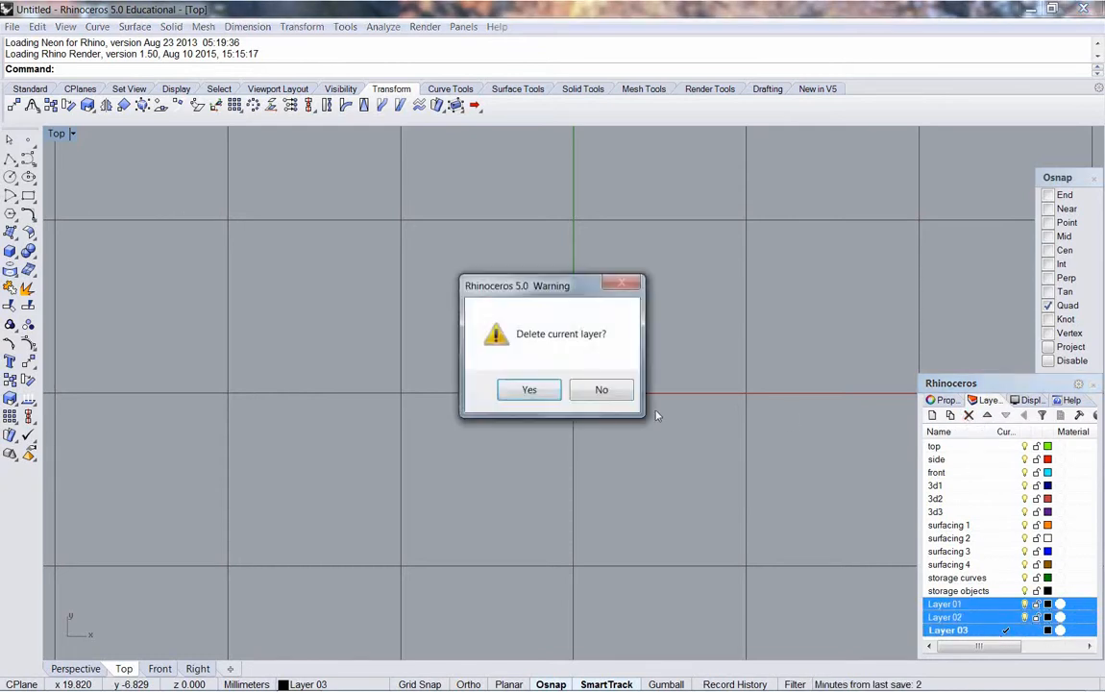
left_click(527, 389)
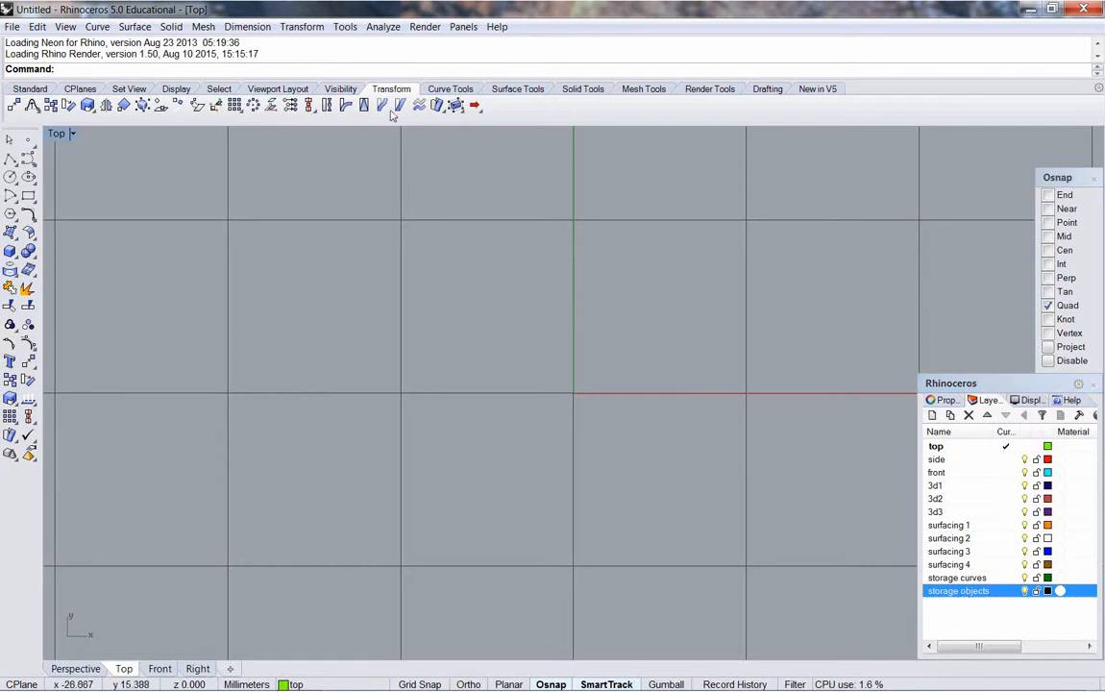
Bring up the curve tools and examine the document's grid spacing and snap settings
left_click(450, 89)
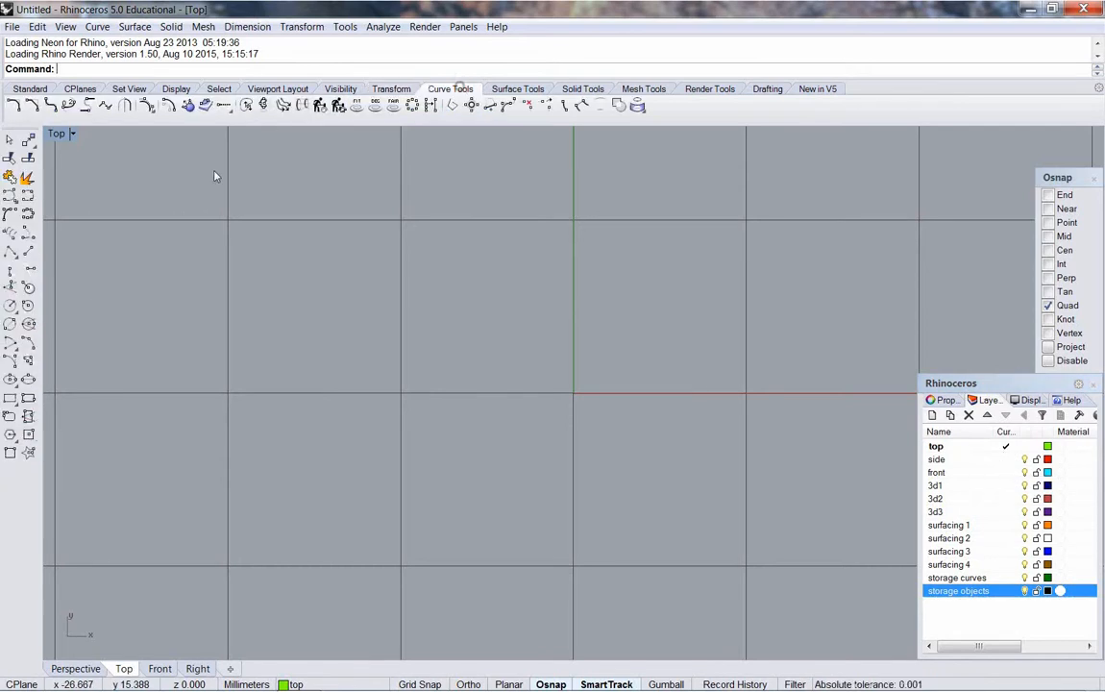
left_click(28, 253)
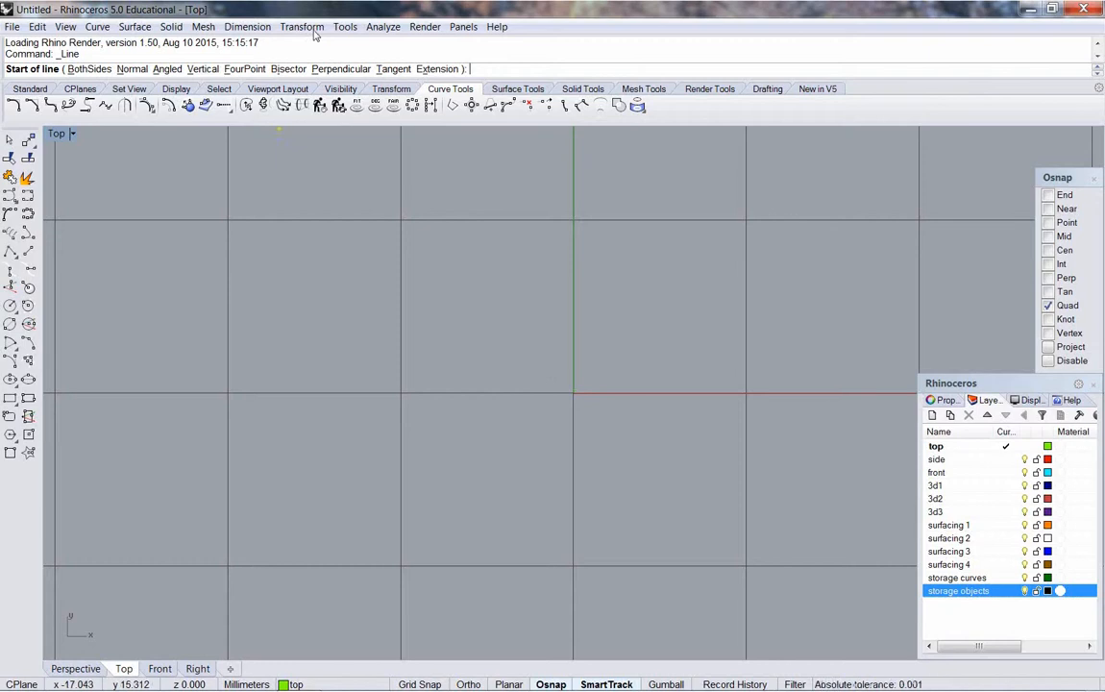
left_click(343, 29)
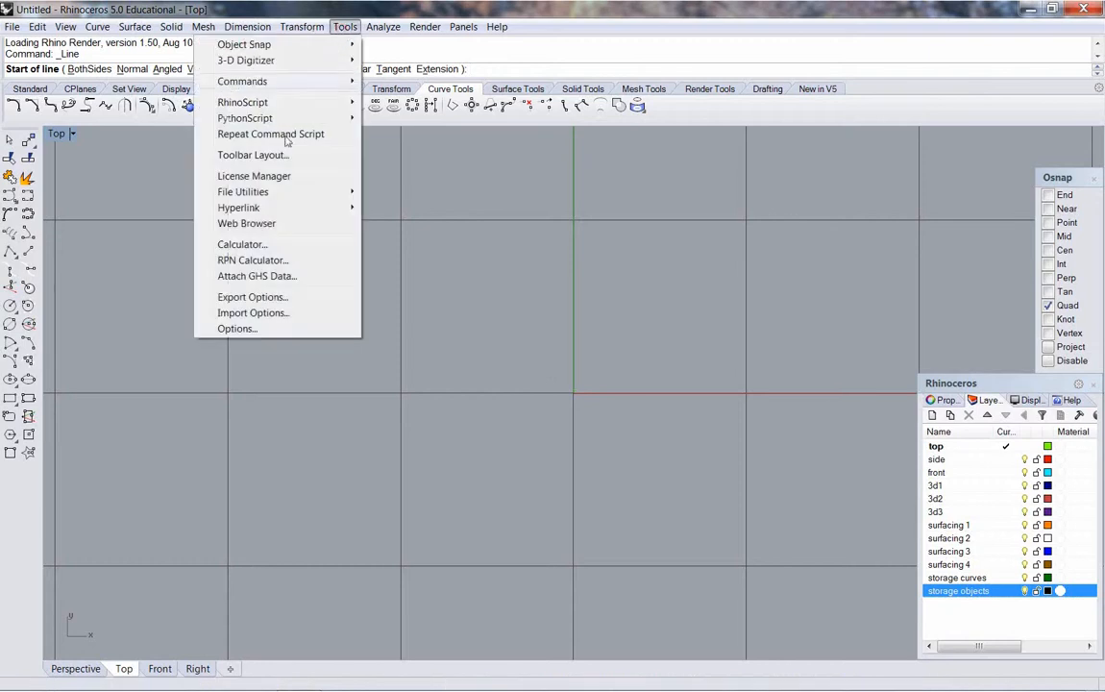
left_click(235, 329)
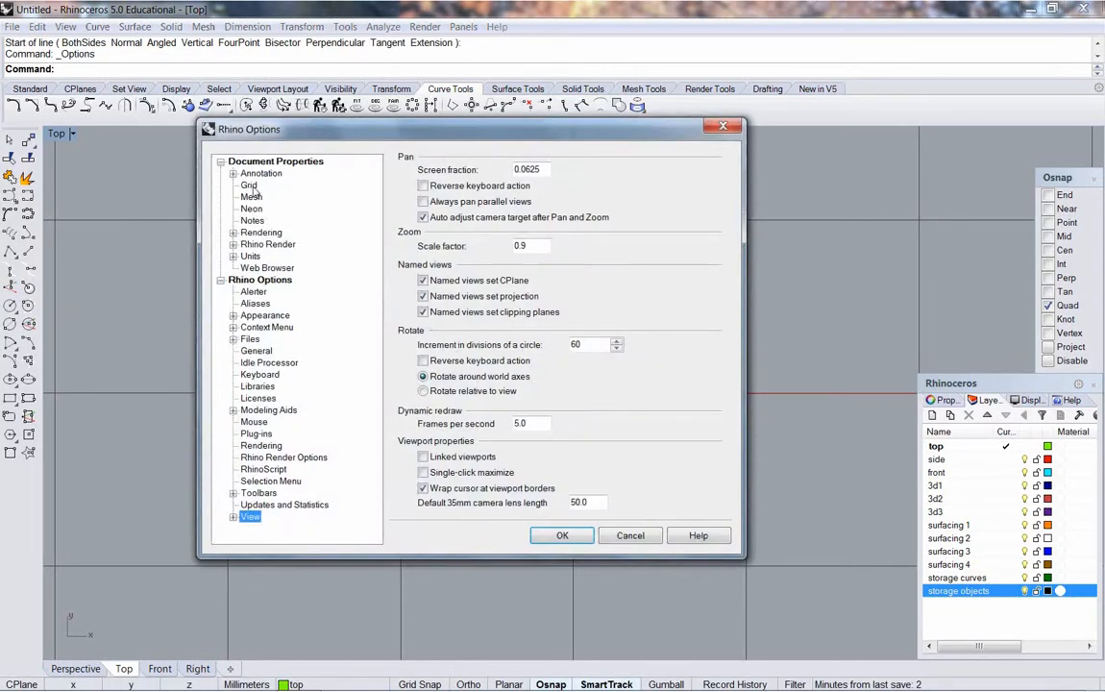
left_click(249, 186)
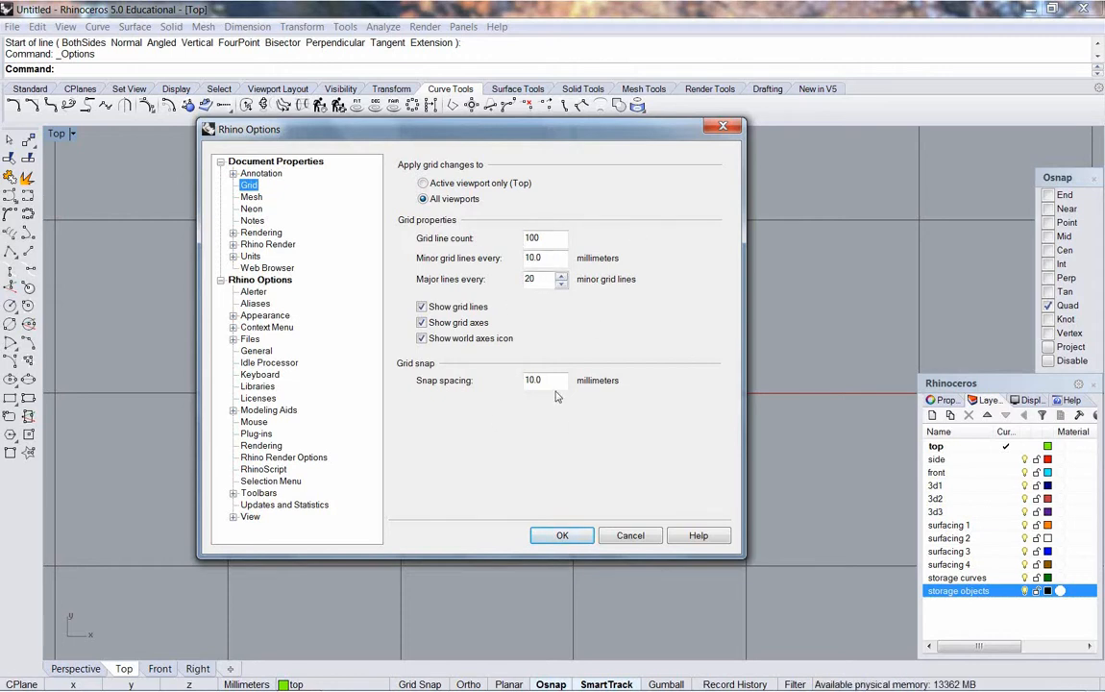
left_click(562, 536)
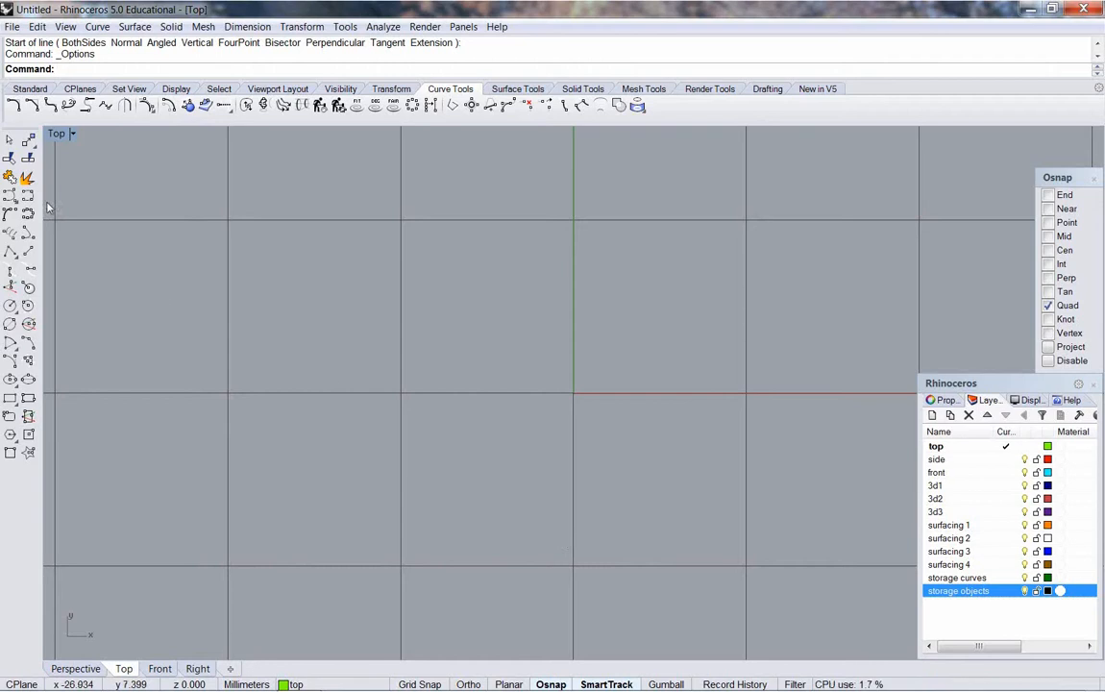
Draw a vertical BothSides line centred on the origin, reaching past the first grid line above and below
left_click(29, 253)
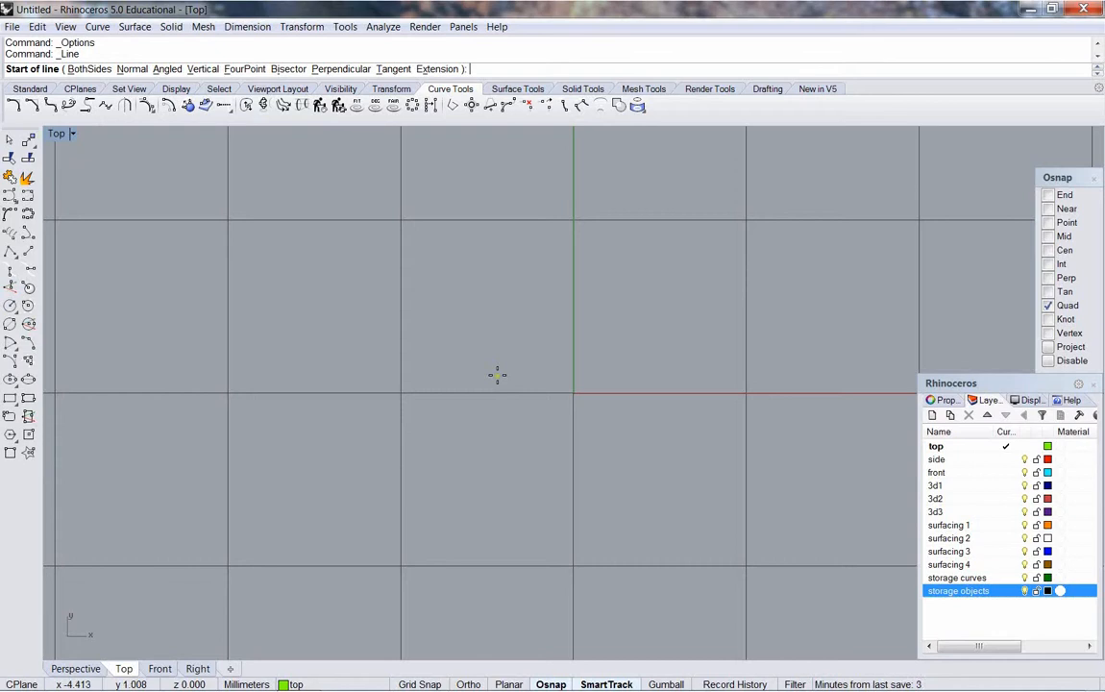
key("Return")
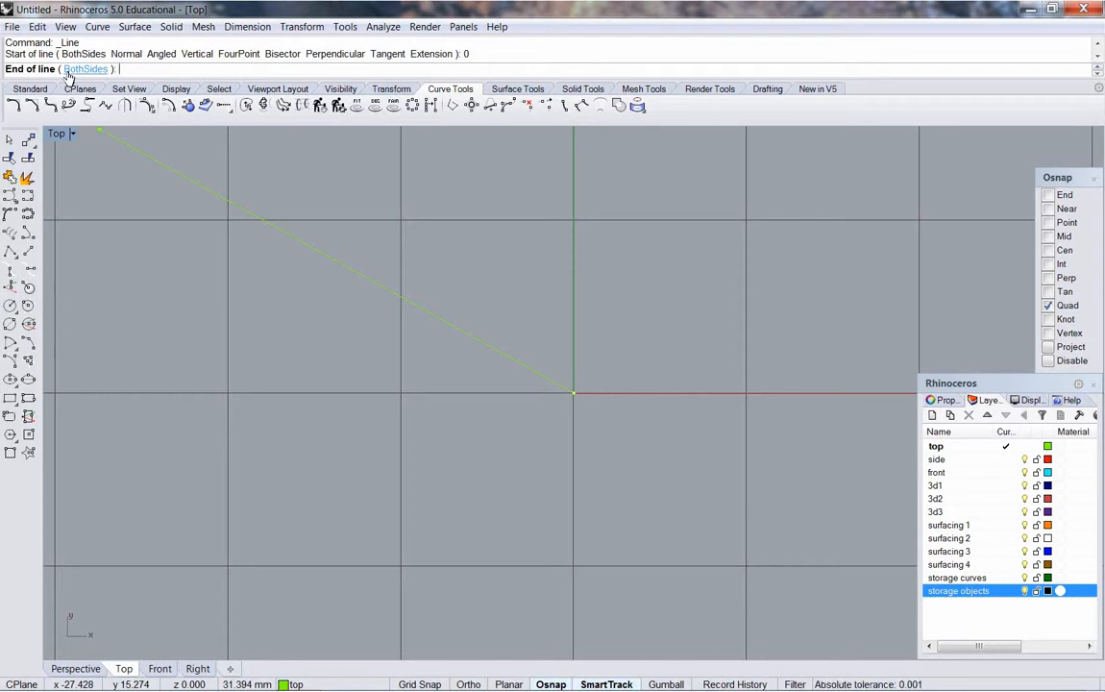
type("b")
key("Return")
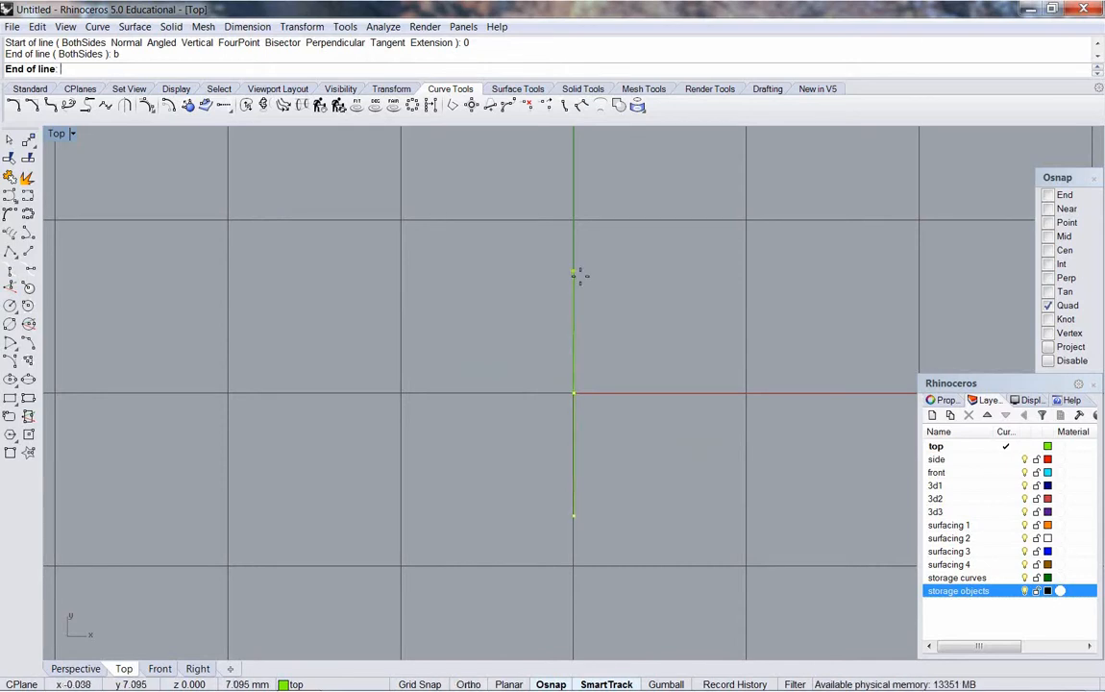
key("shift")
key("shift")
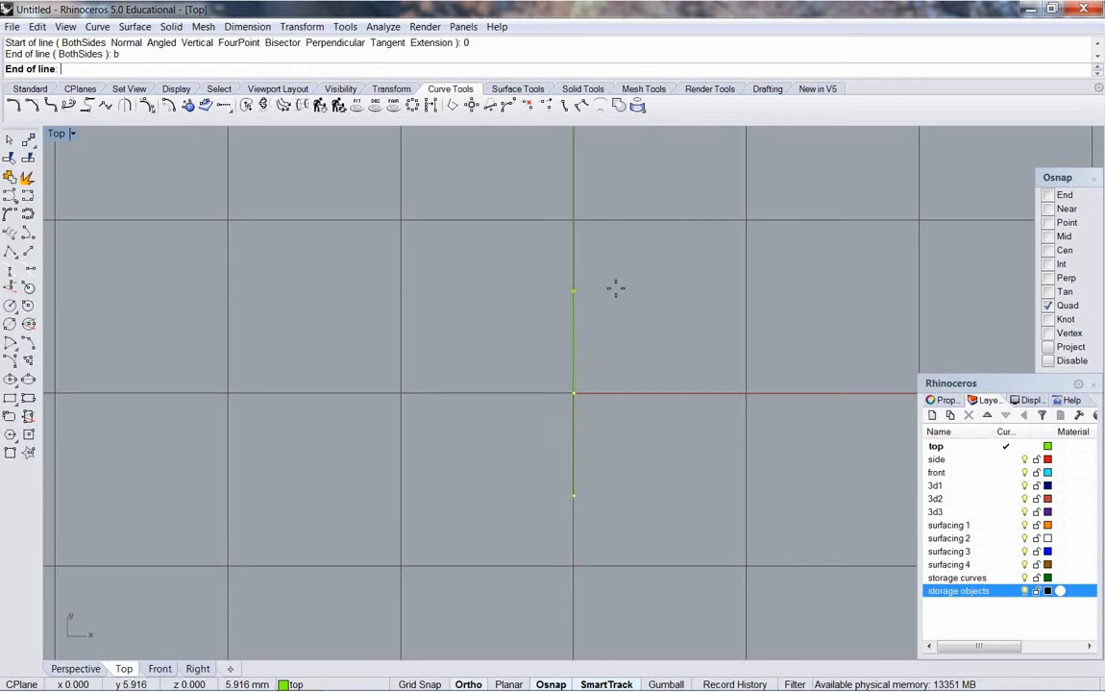
left_click(568, 169)
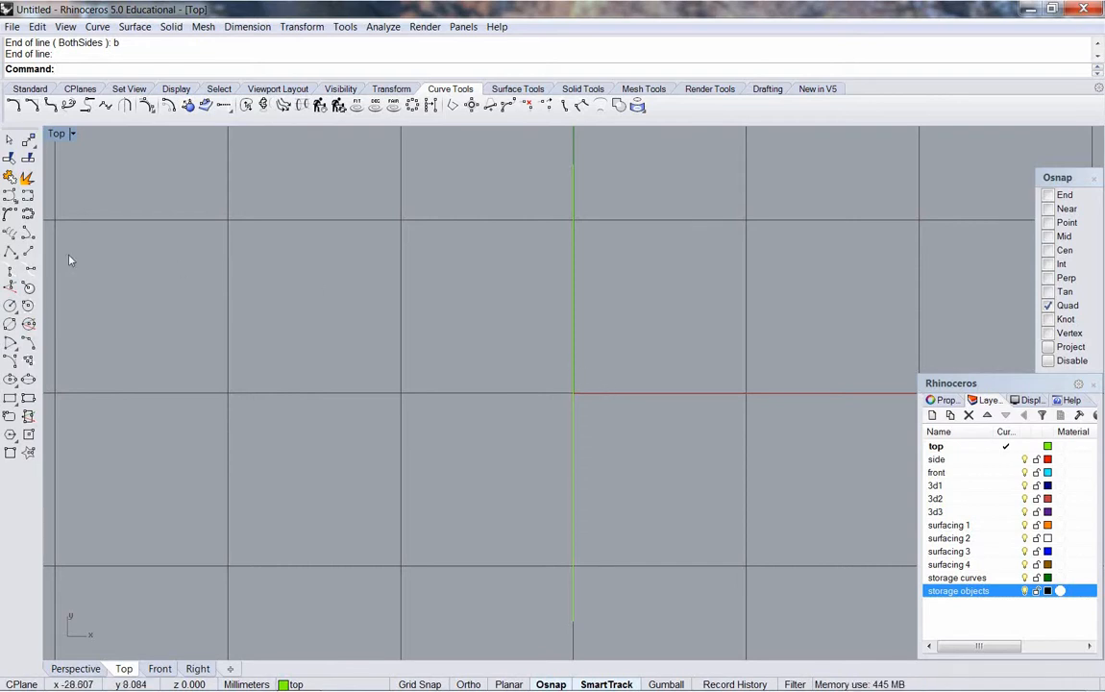
Draw a horizontal BothSides line centred on the origin, extending about 18 mm to each side
left_click(28, 250)
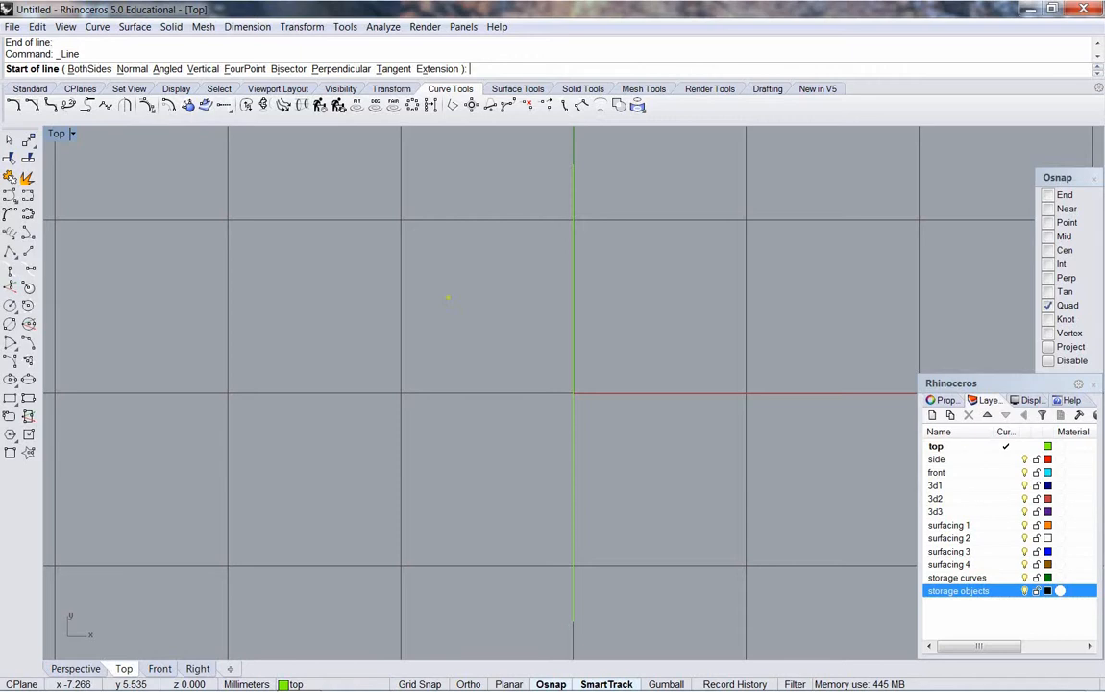
type("b")
key("Return")
type("0")
key("Return")
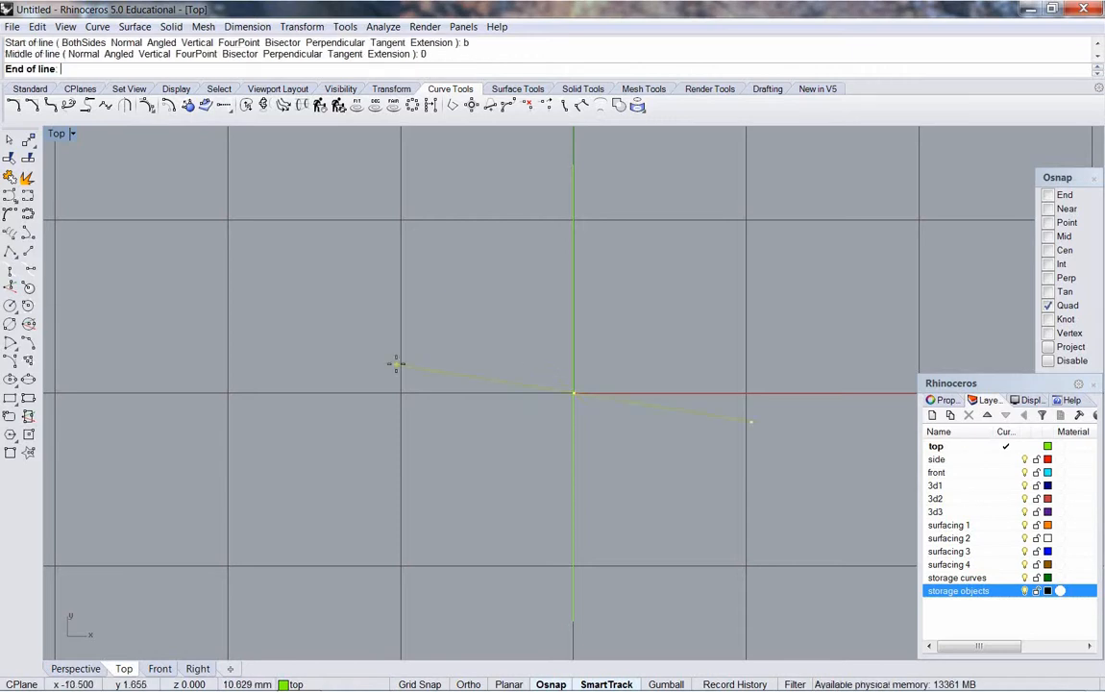
key("F8")
left_click(255, 385, "shift")
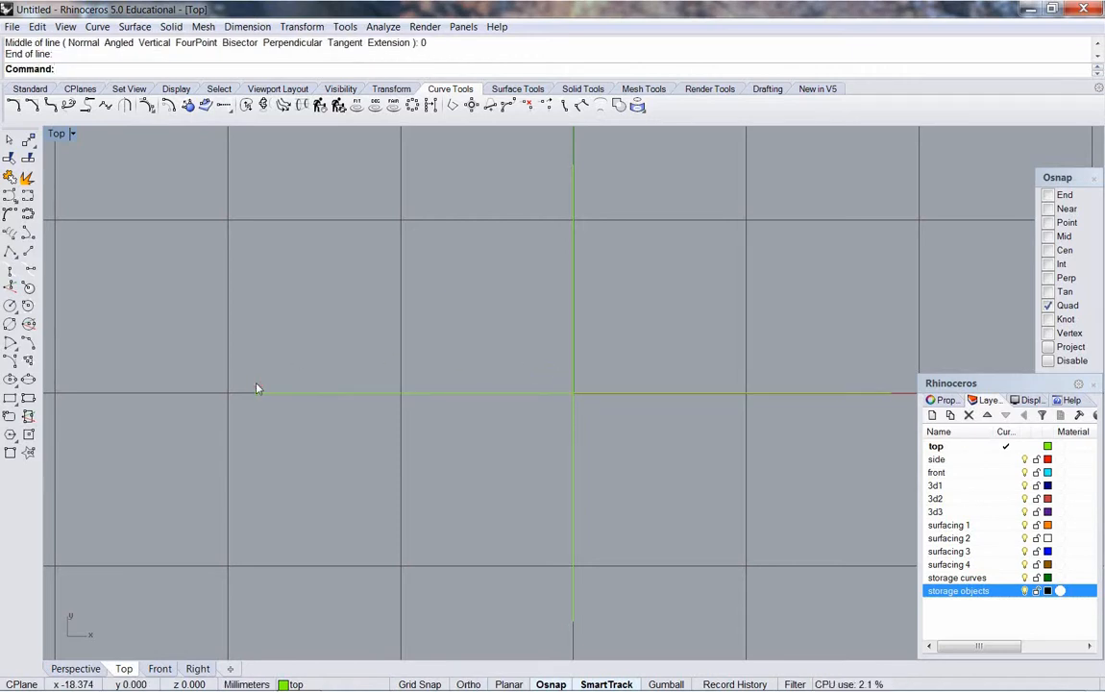
Make the surfacing 2 layer current and draw a circle of 20 mm diameter centred on the origin
right_click_drag(491, 375, 405, 368)
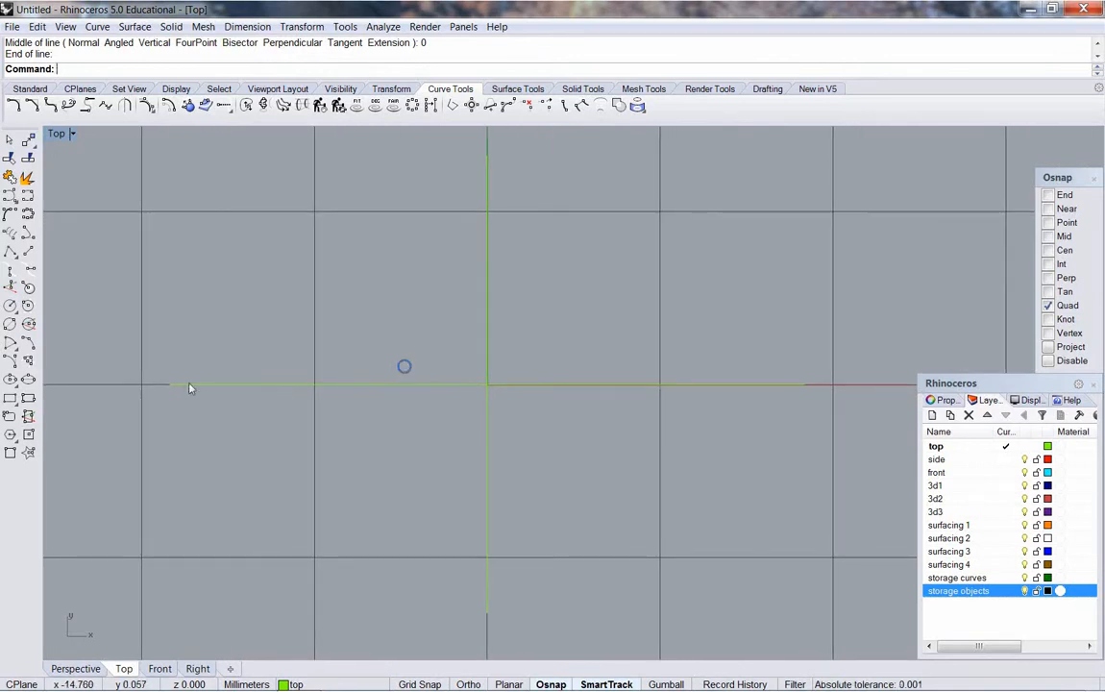
left_click(1008, 539)
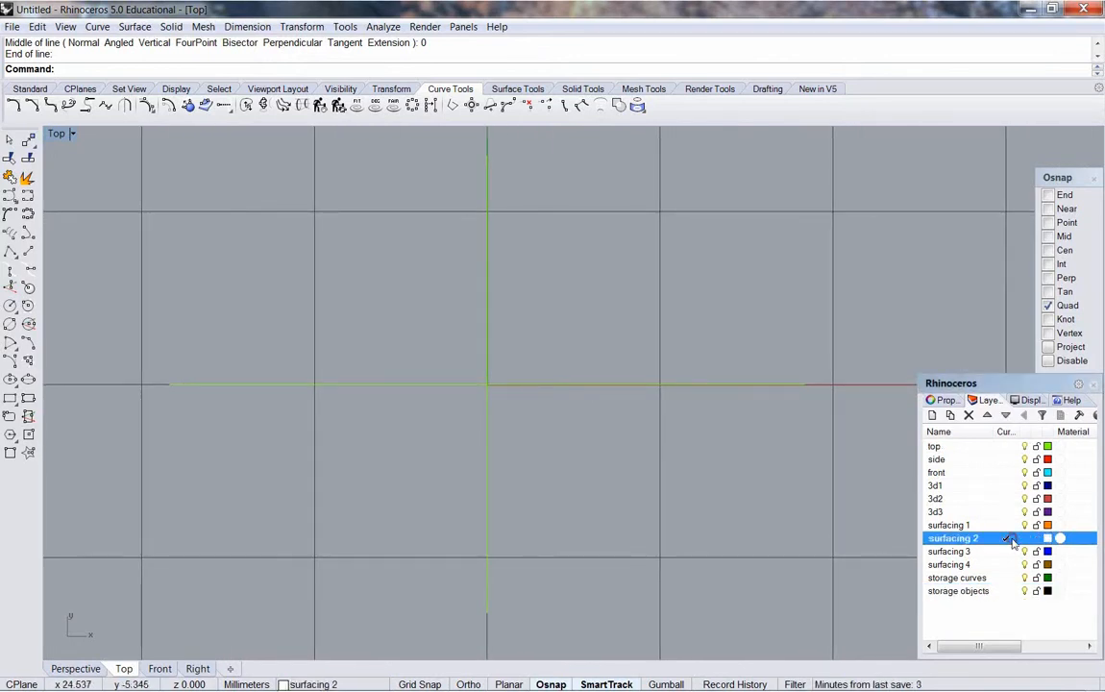
left_click(10, 307)
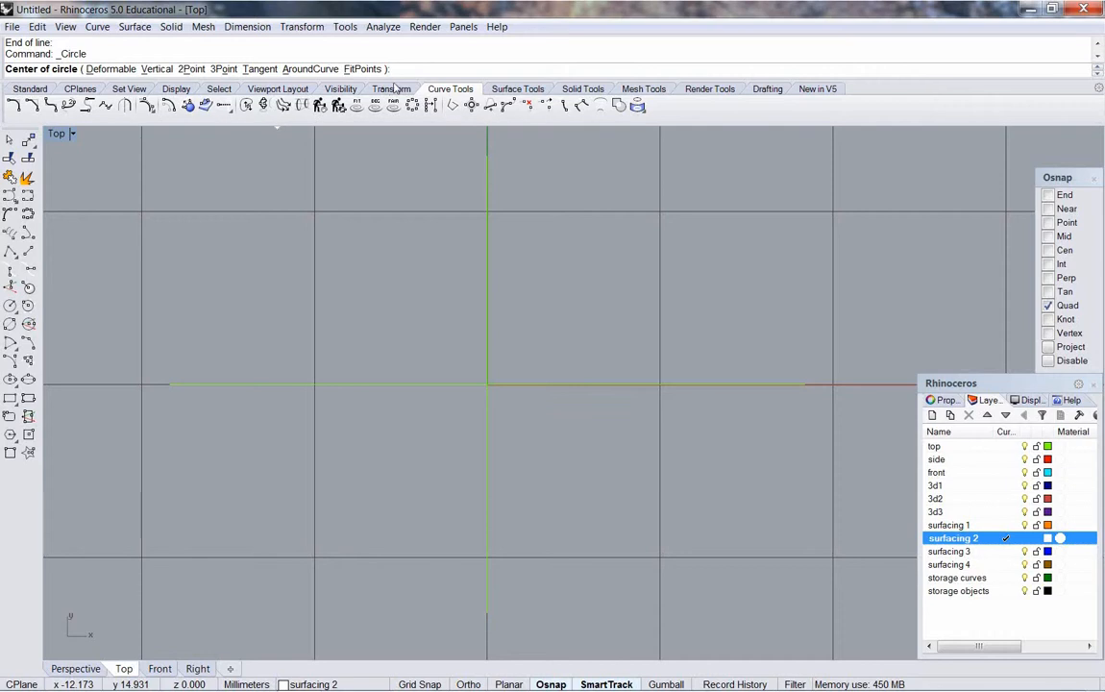
key("Return")
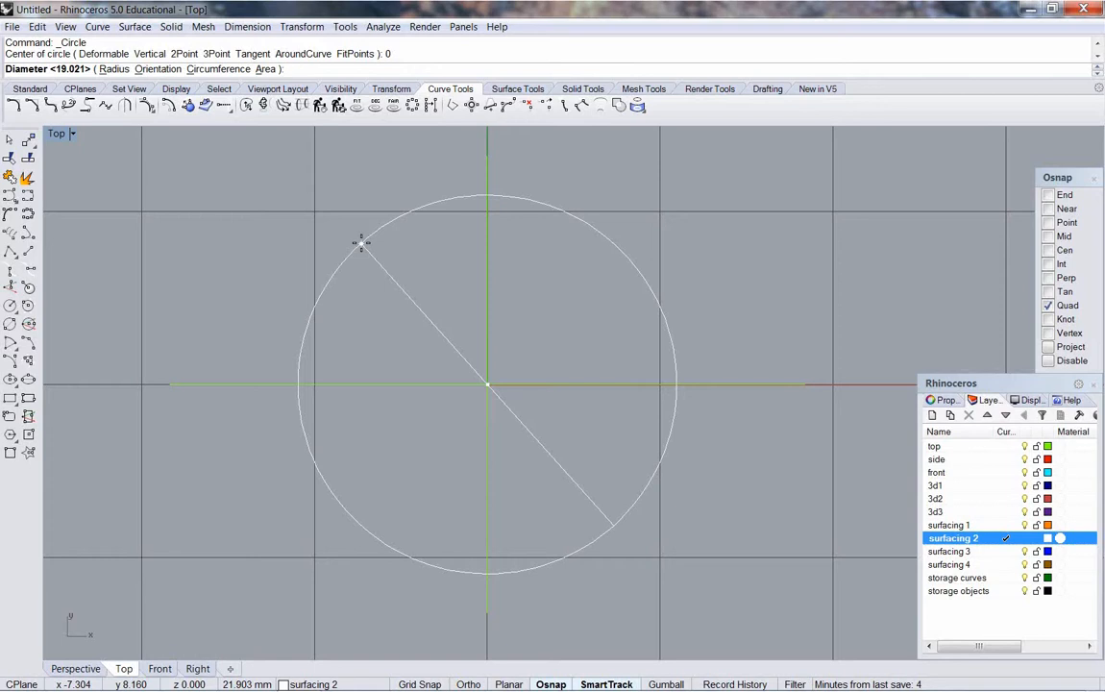
type("20")
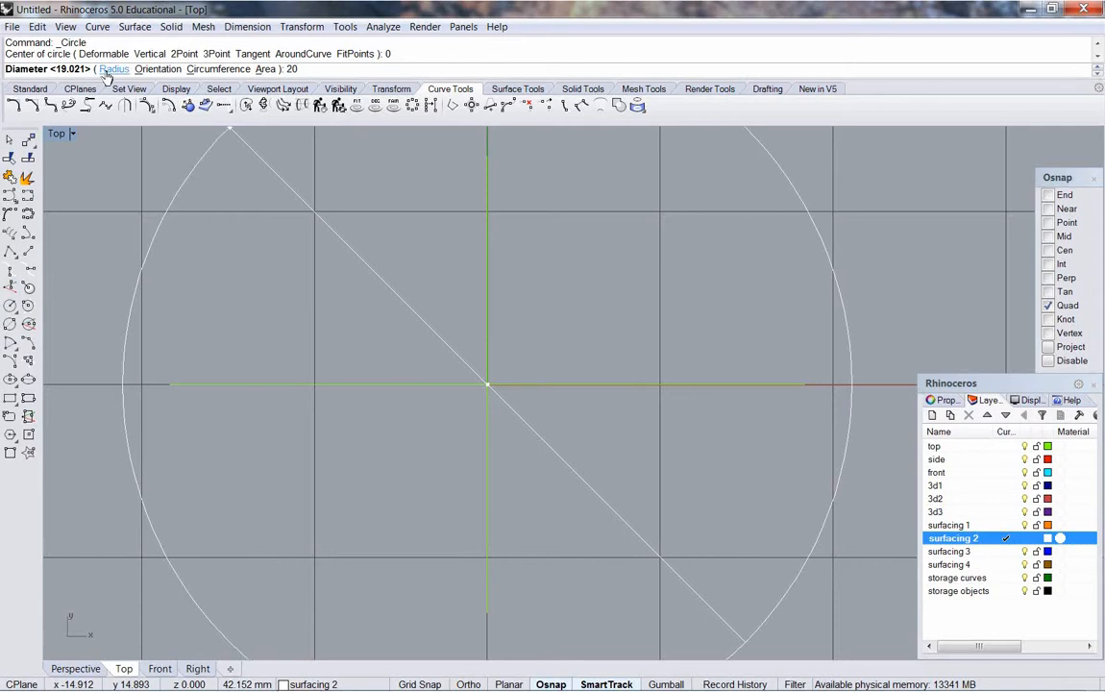
left_click(110, 70)
left_click(105, 71)
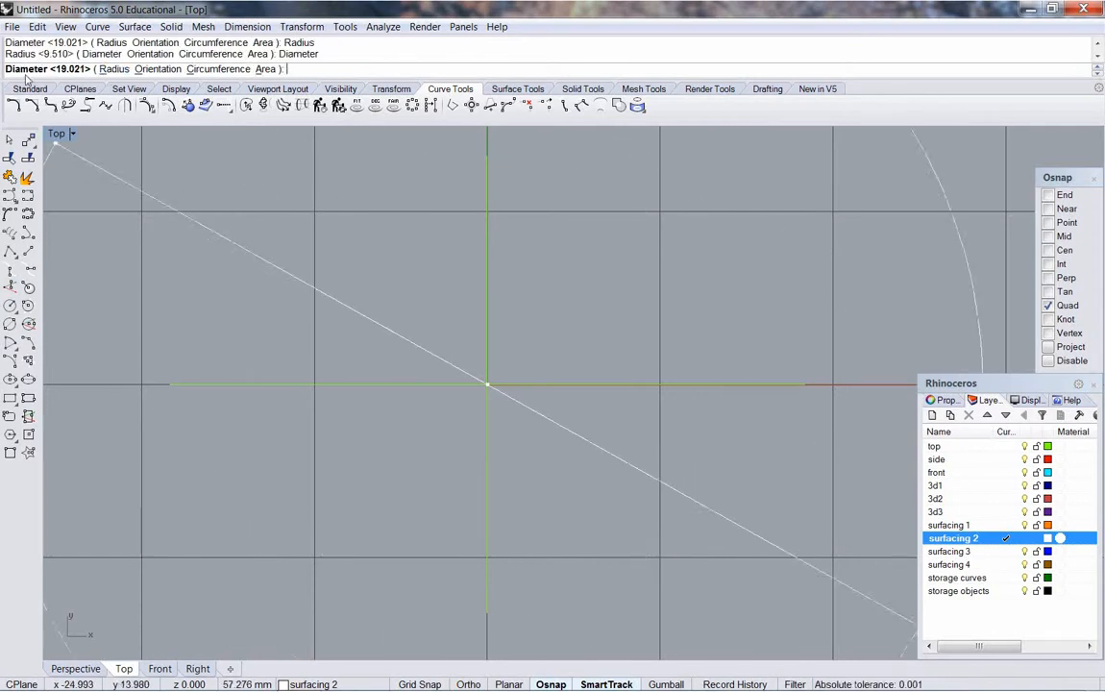
type("2")
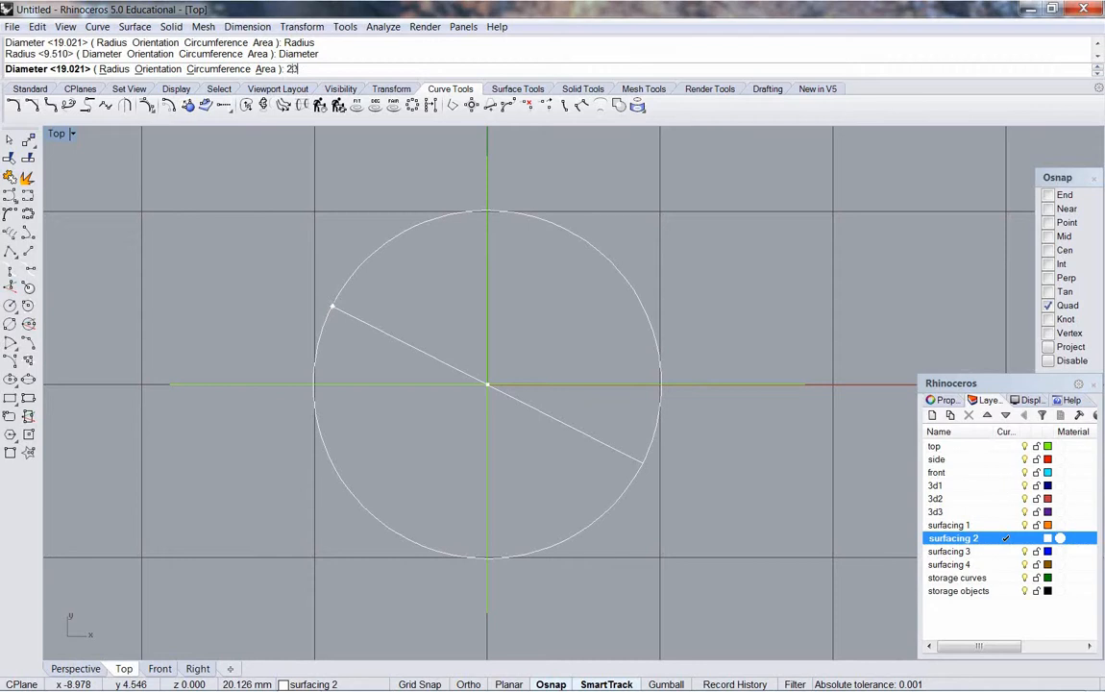
type("0")
key("Return")
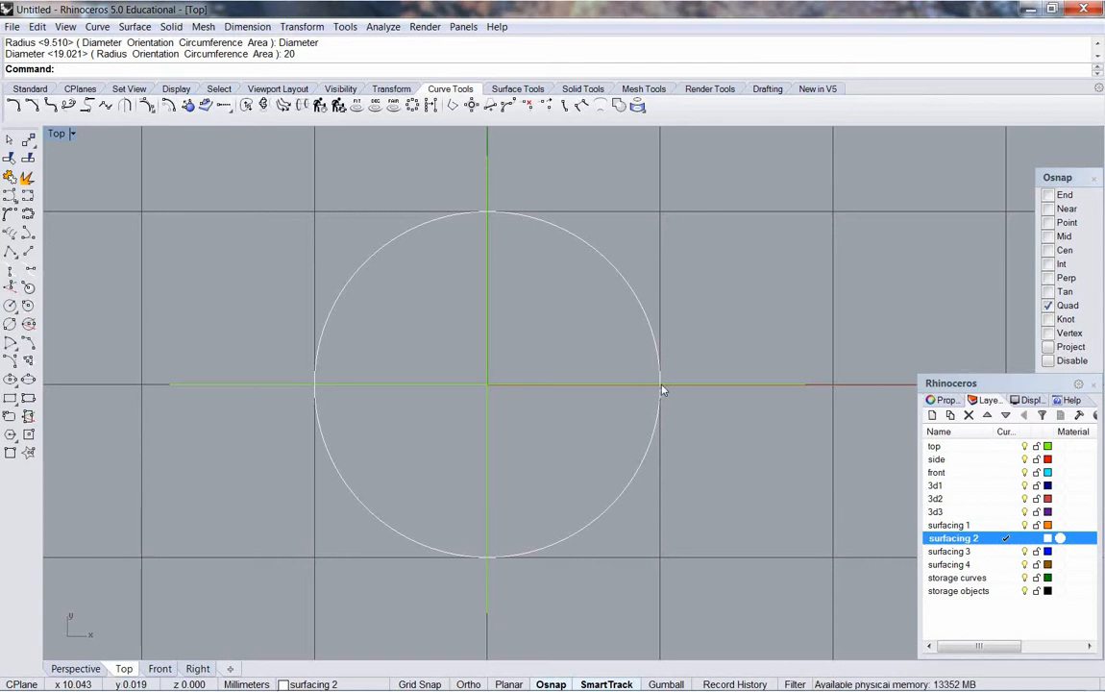
Adjust the 20 mm circle's closed curve seam to its lower quadrant point on the vertical axis
left_click(511, 561)
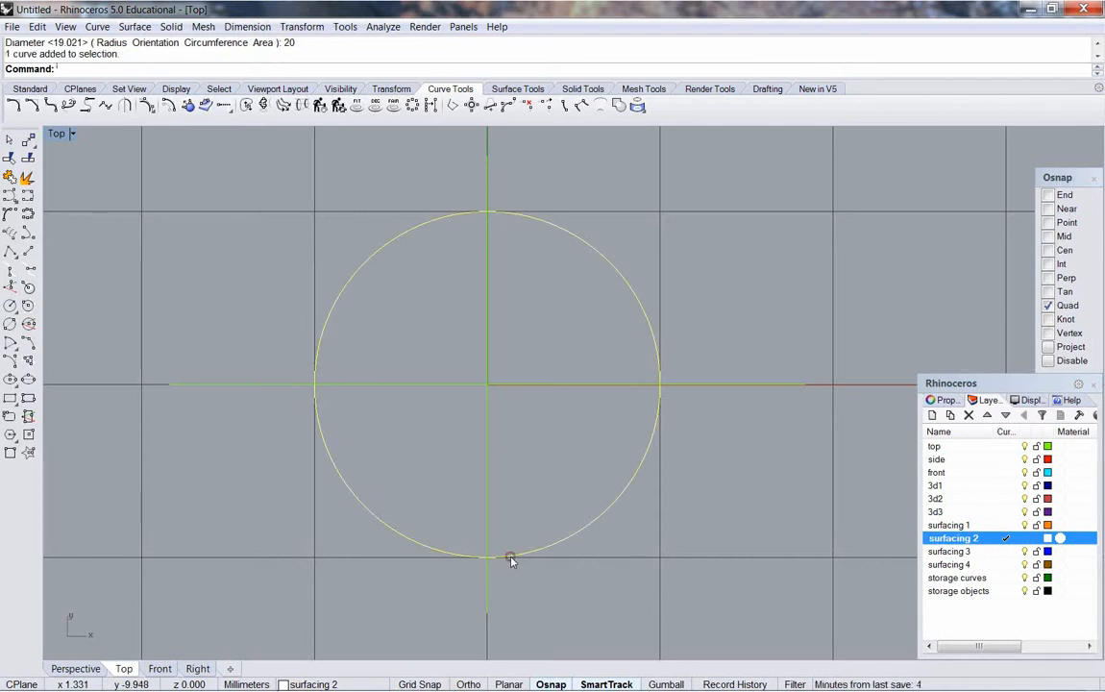
left_click(96, 26)
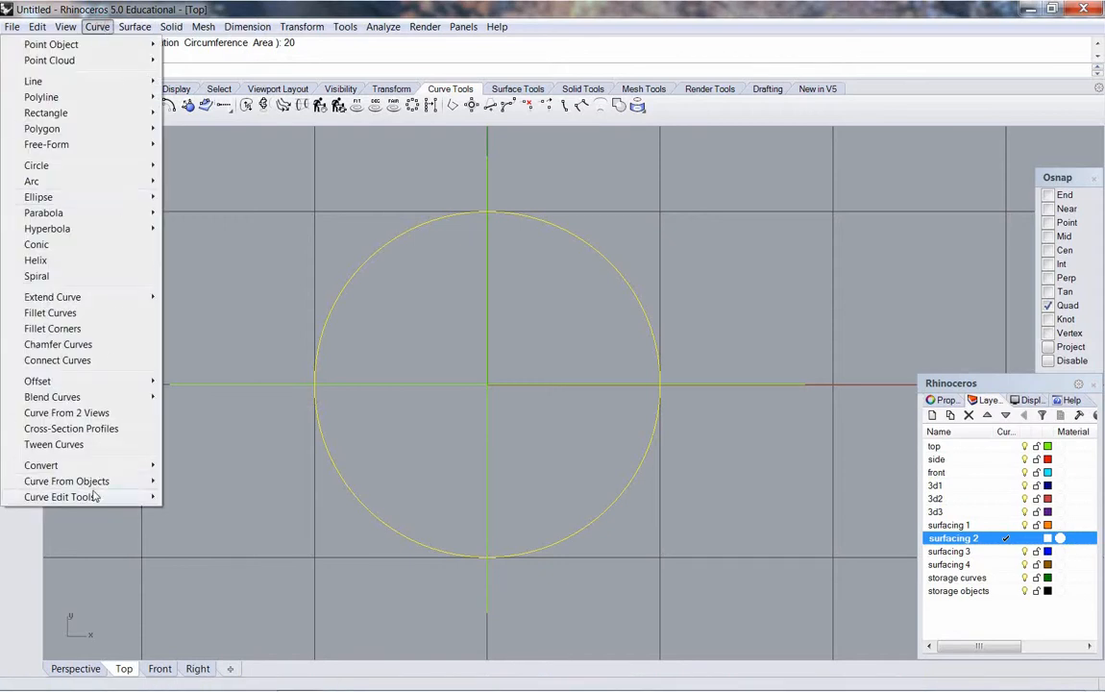
mouse_move(89, 495)
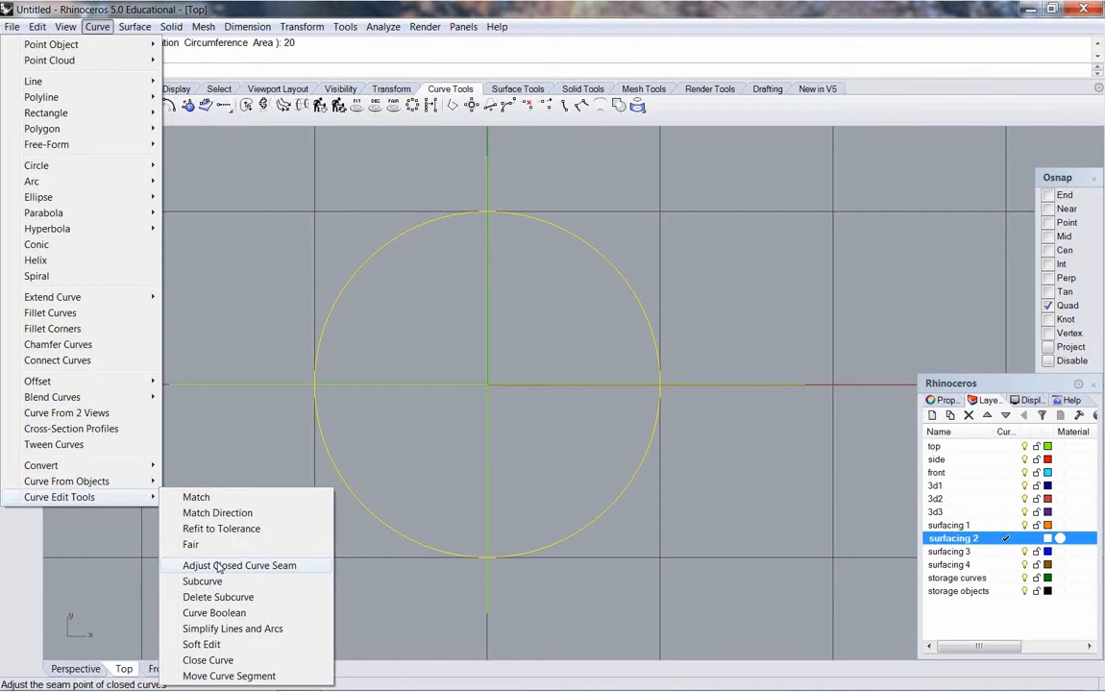
left_click(219, 565)
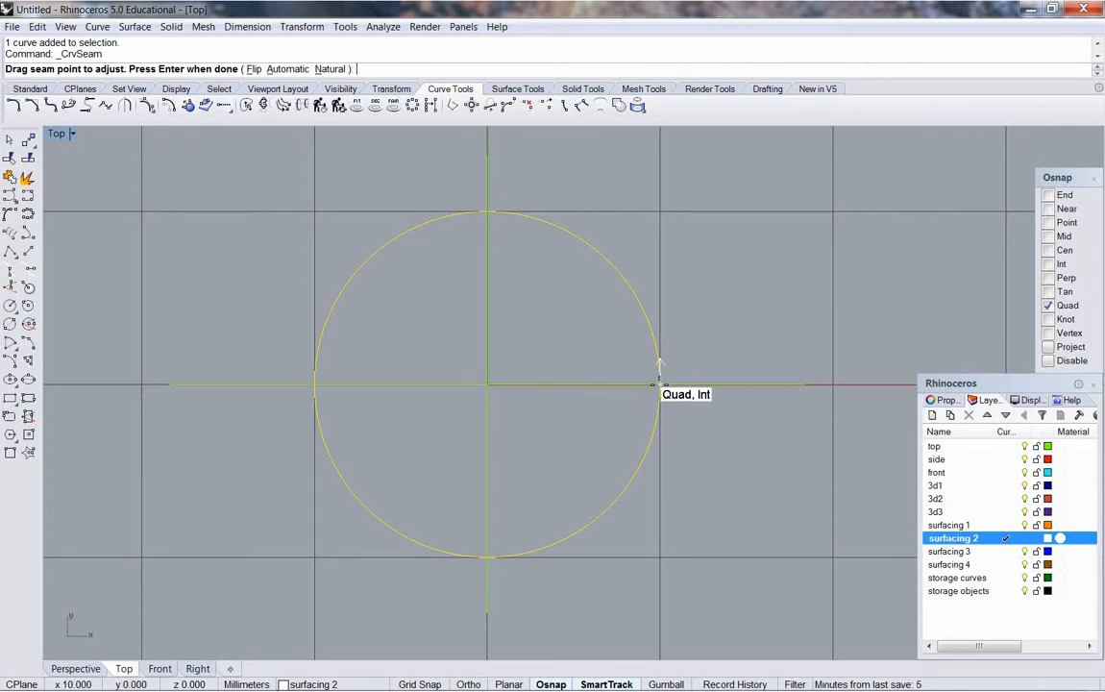
left_click_drag(660, 385, 487, 555)
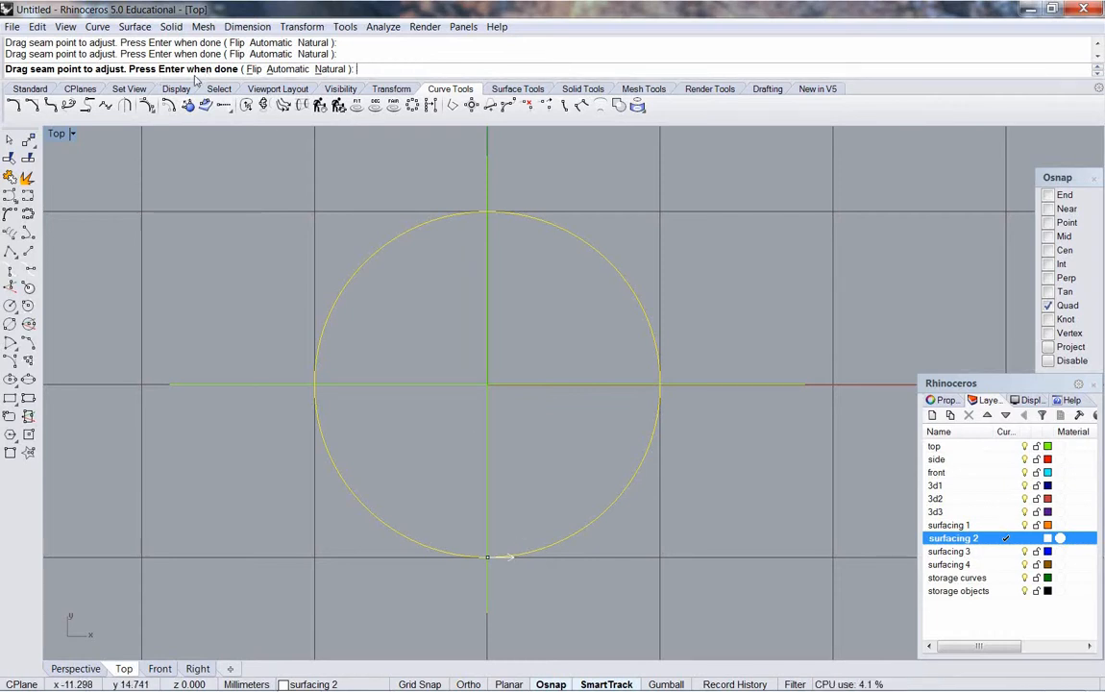
key("Return")
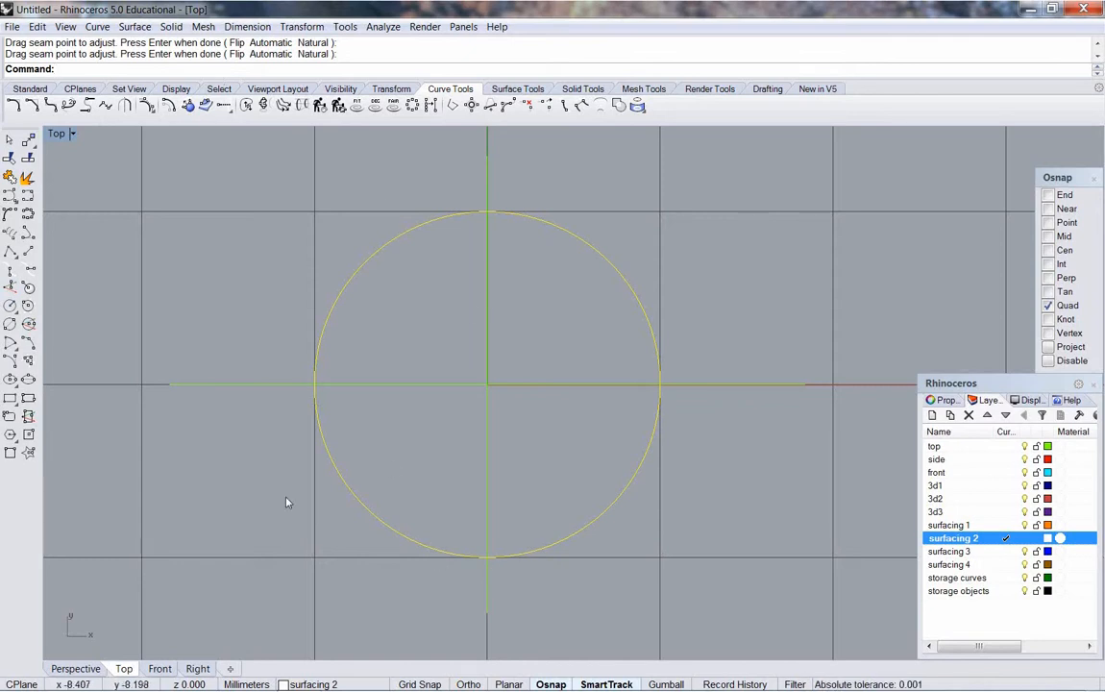
Divide the circle into 5 segments with marker points, moving the division's seam to the lower quadrant
left_click(389, 88)
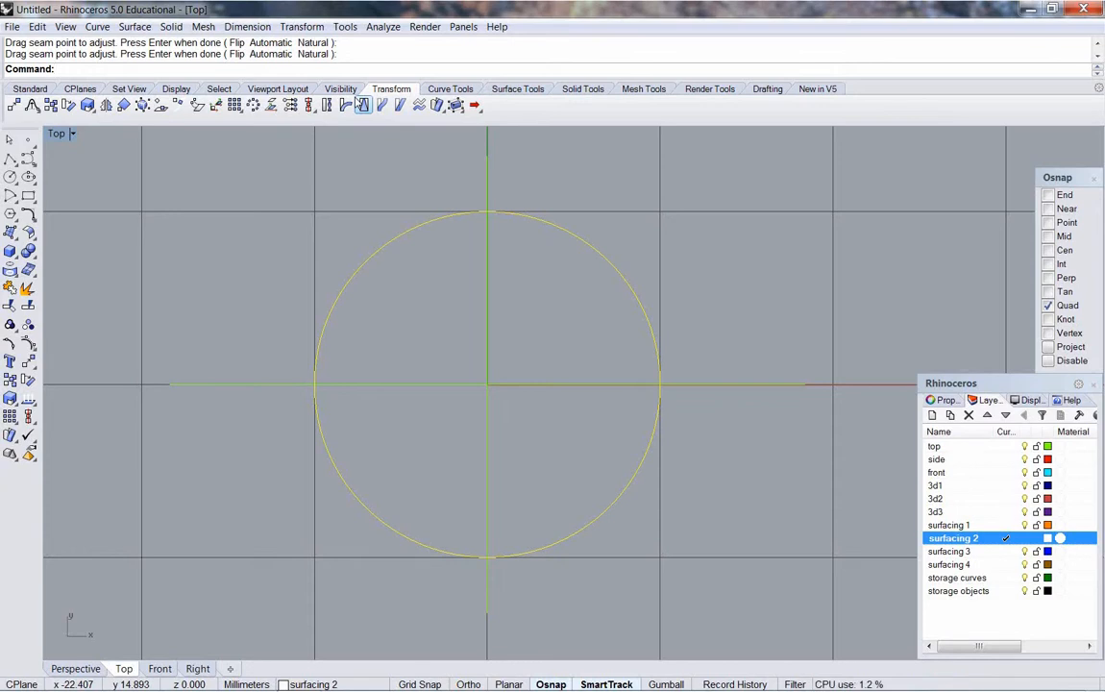
left_click(35, 147)
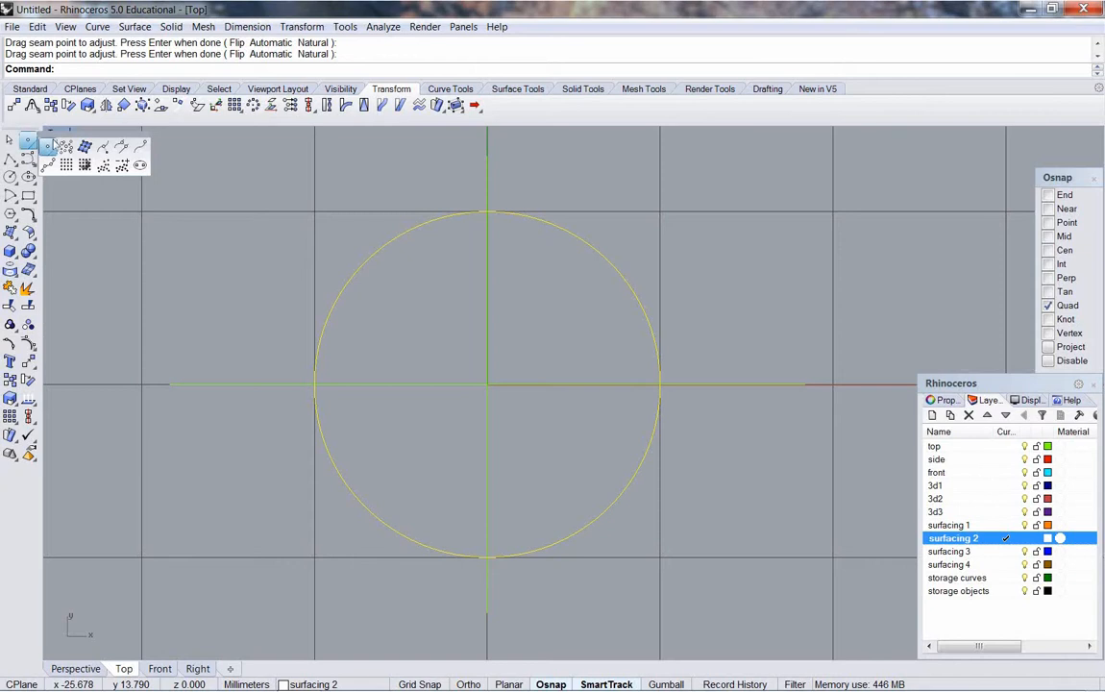
left_click_drag(44, 135, 75, 134)
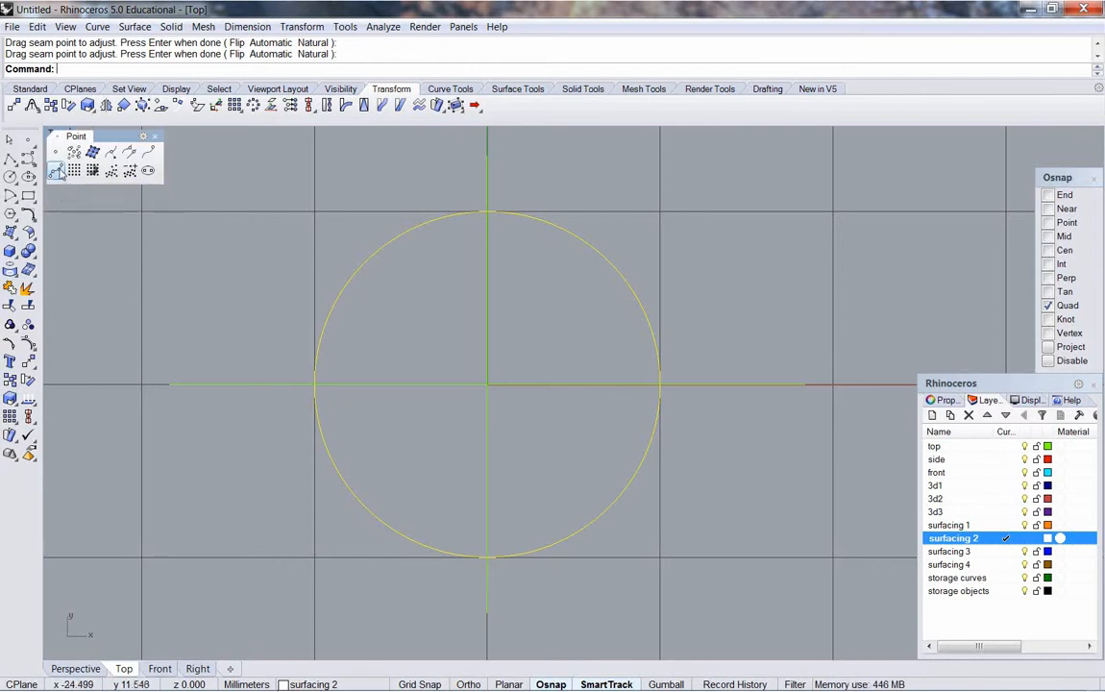
left_click(56, 171)
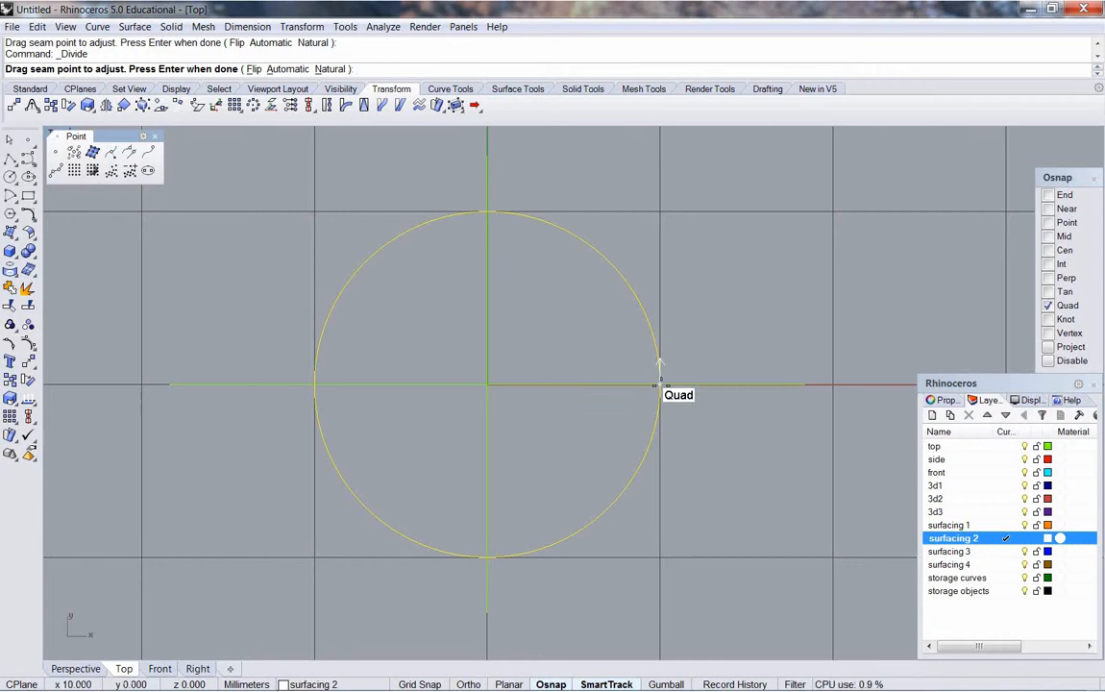
mouse_move(659, 365)
left_mouse_down()
mouse_move(609, 469)
mouse_move(562, 518)
mouse_move(487, 556)
left_mouse_up()
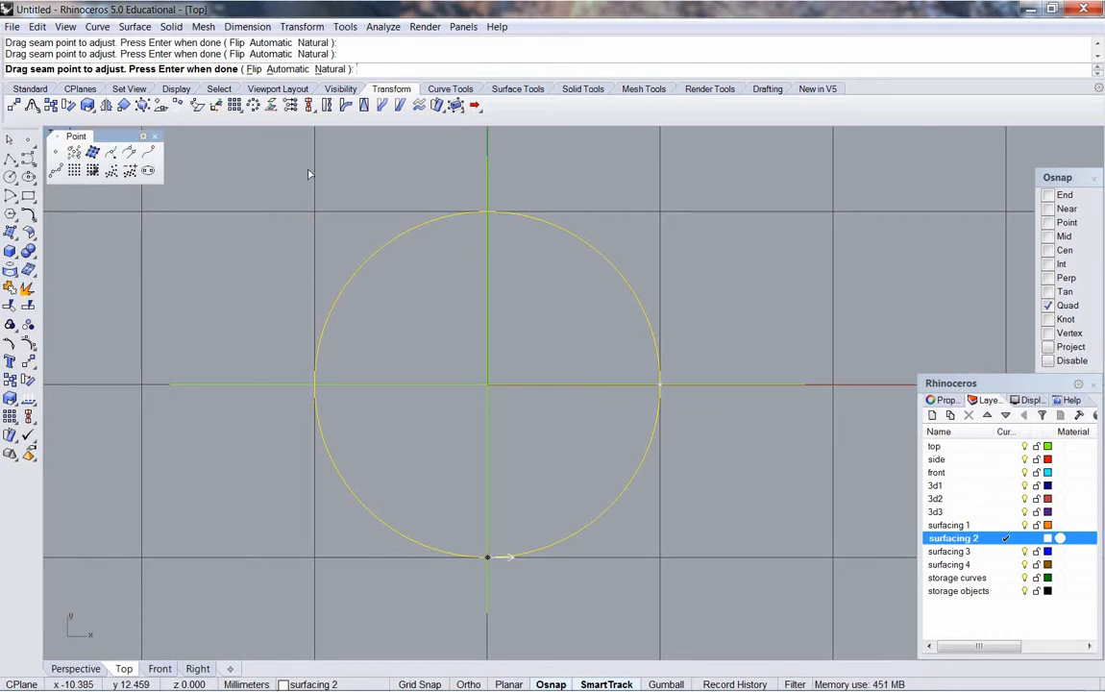
key("Return")
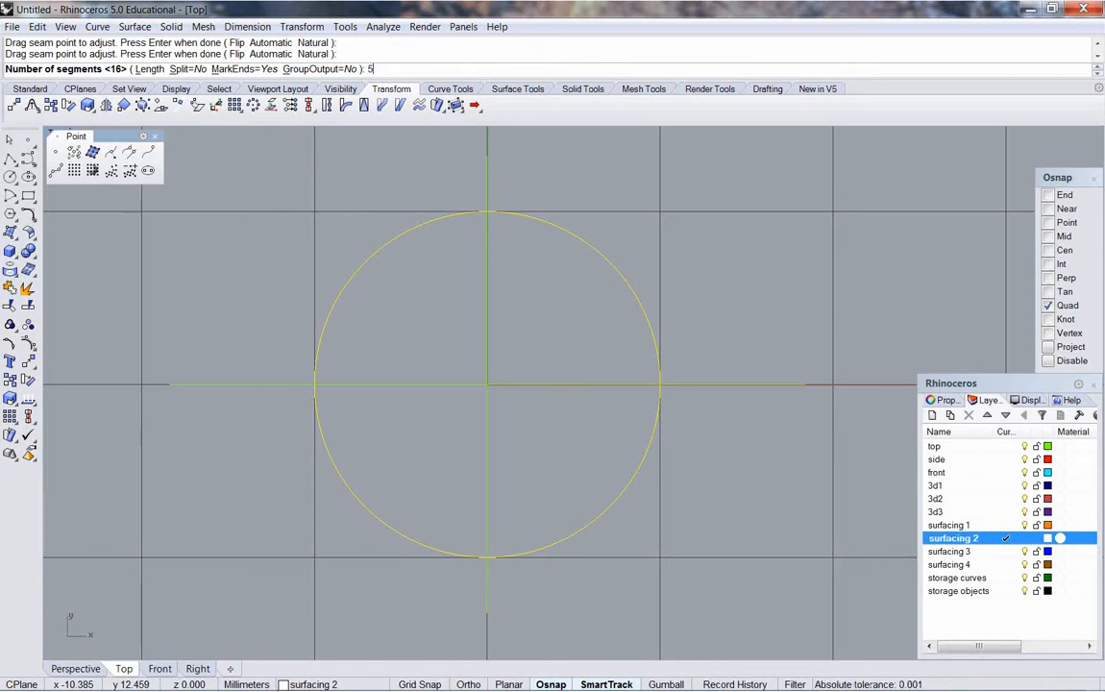
key("Return")
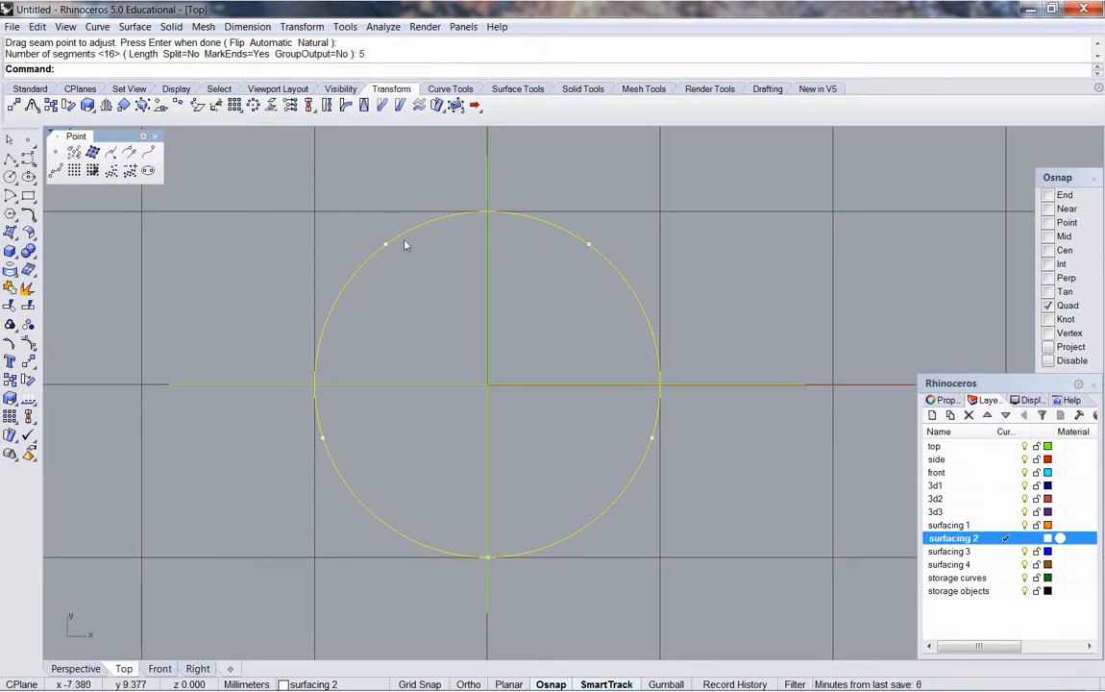
Move the upper-right division point off the circle and undo that move
left_click(733, 417)
left_click(588, 244)
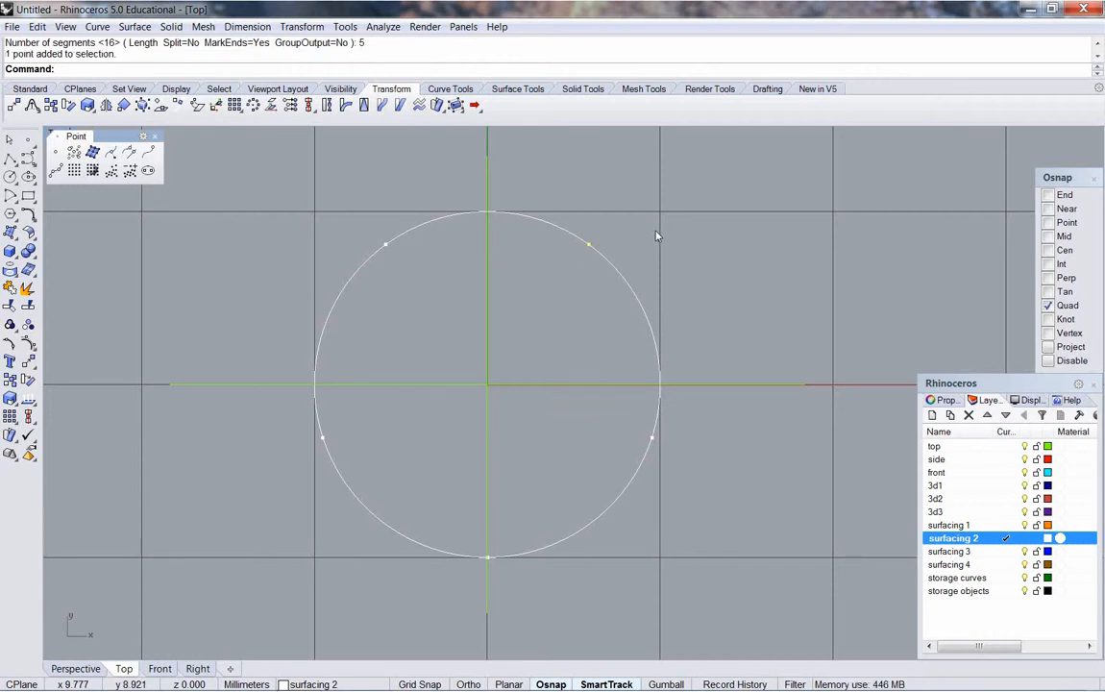
type("m")
key("Return")
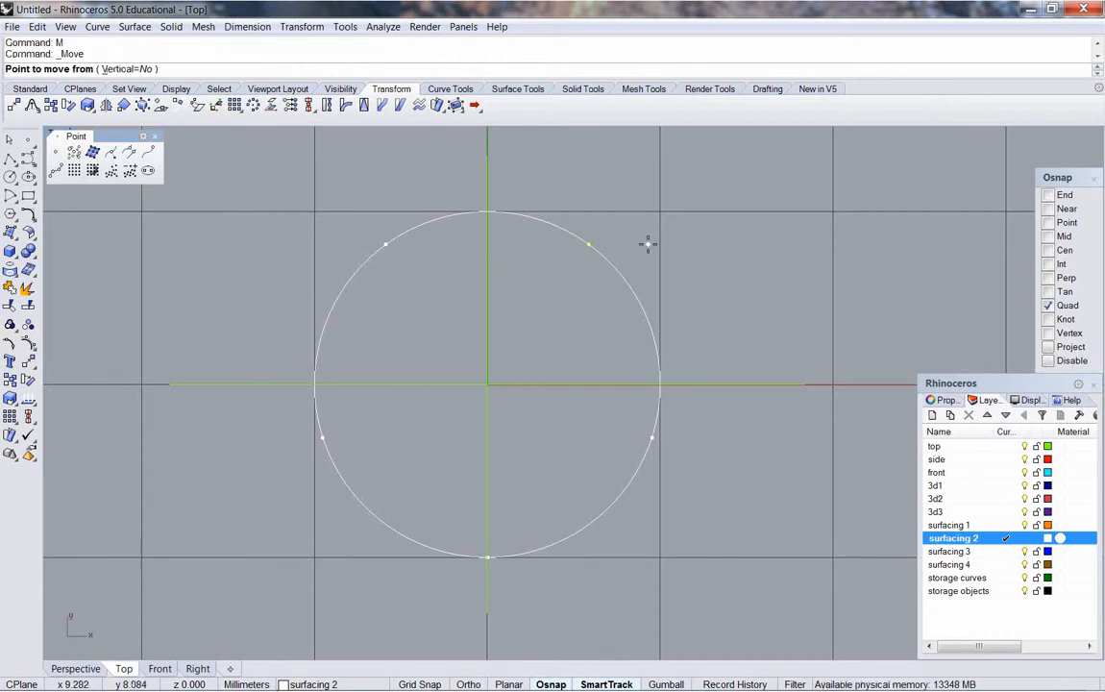
left_click(647, 246)
left_click(730, 270)
key("ctrl+z")
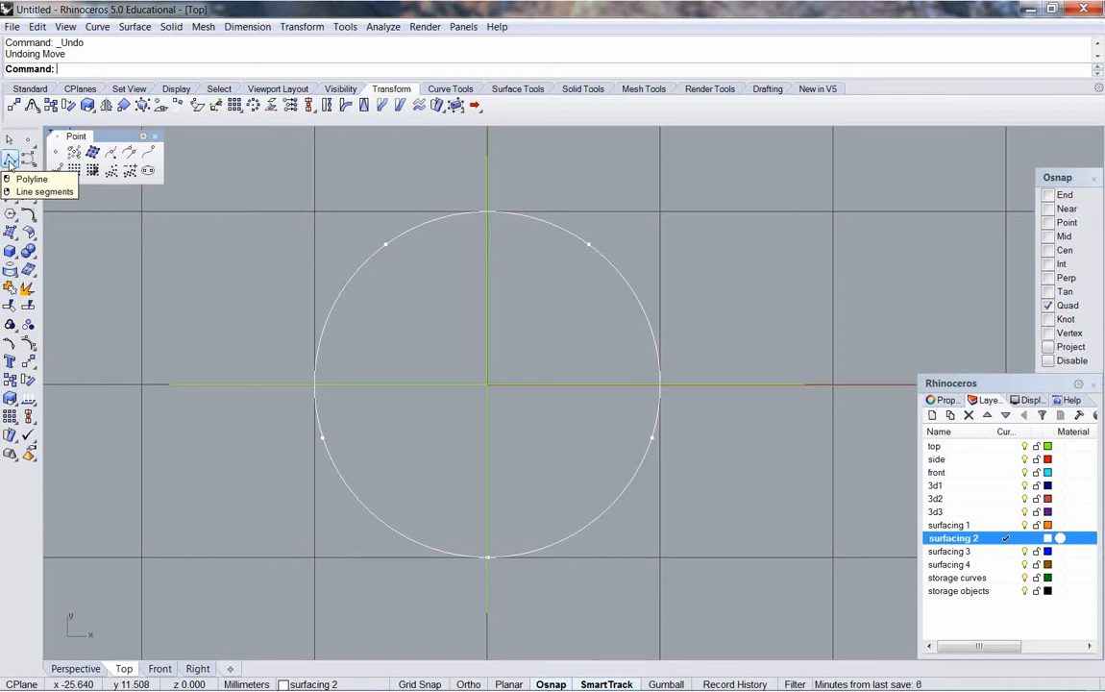
Draw a closed polyline pentagon through the five division points, starting at the lowest one, with only the Point snap active
left_click(456, 89)
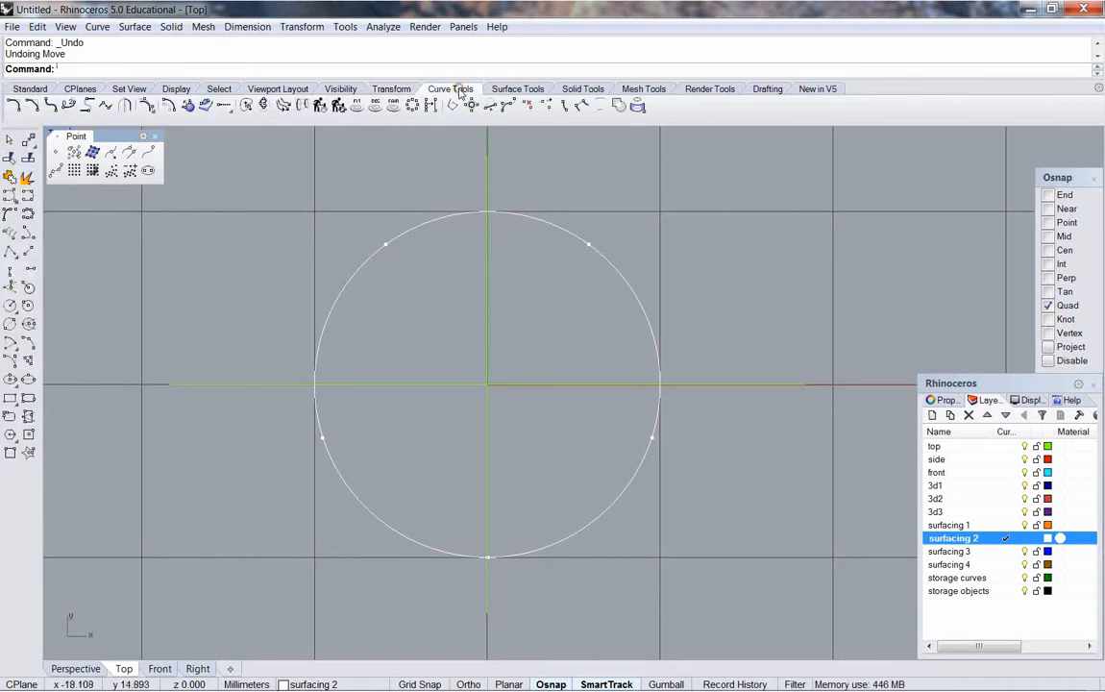
left_click(156, 135)
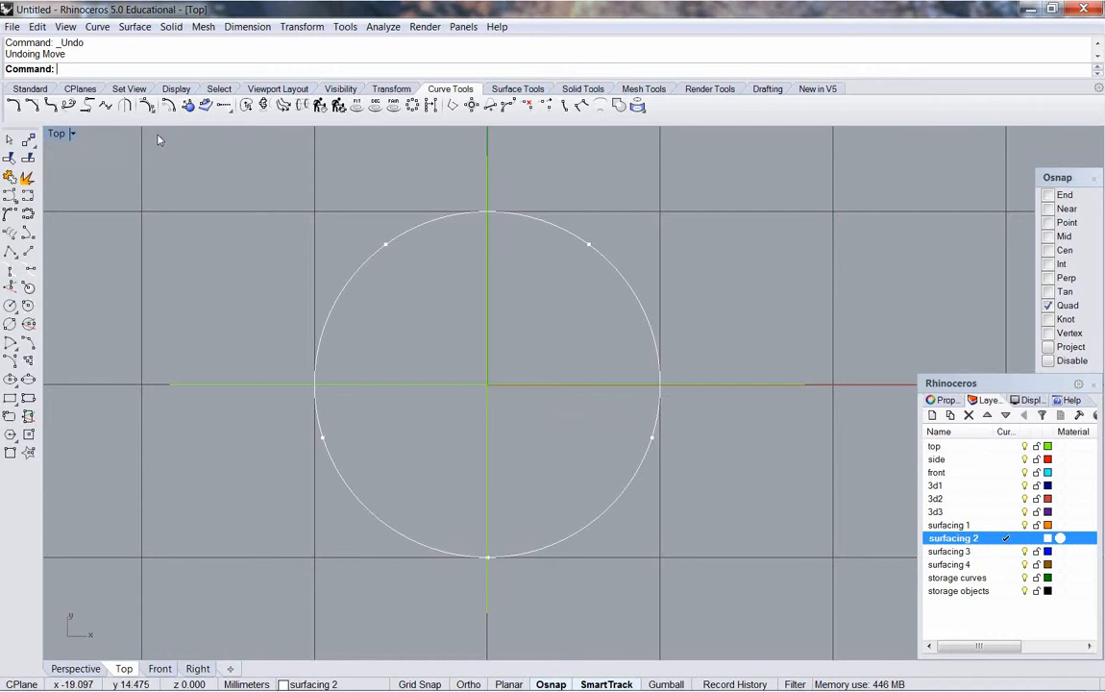
left_click(12, 253)
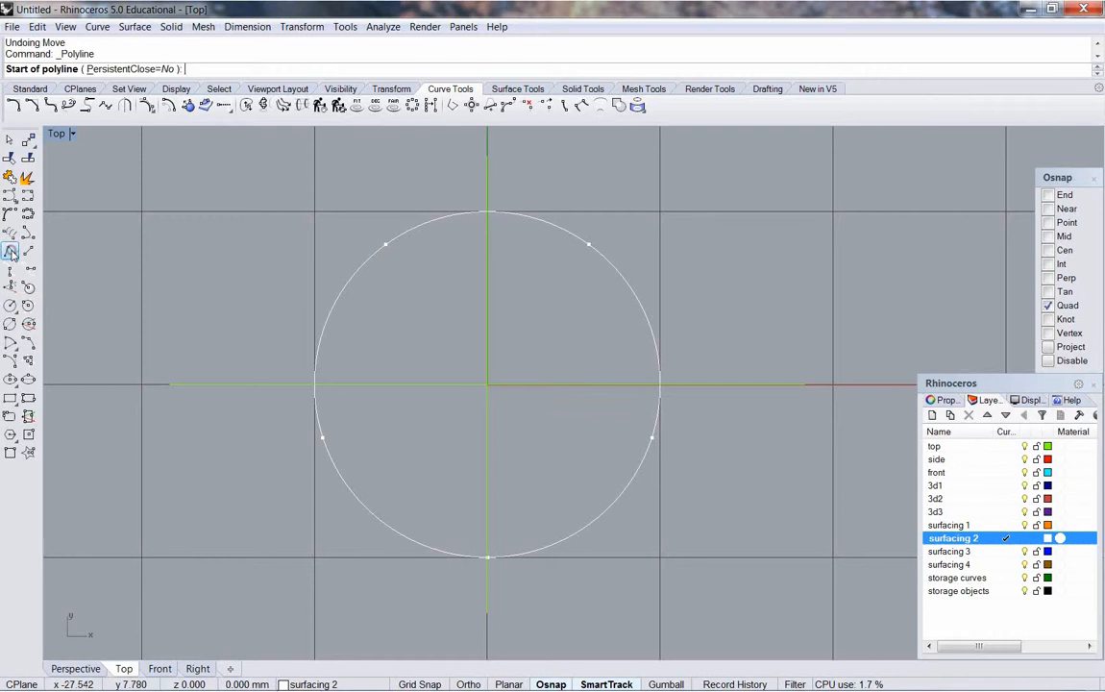
right_click(1051, 222)
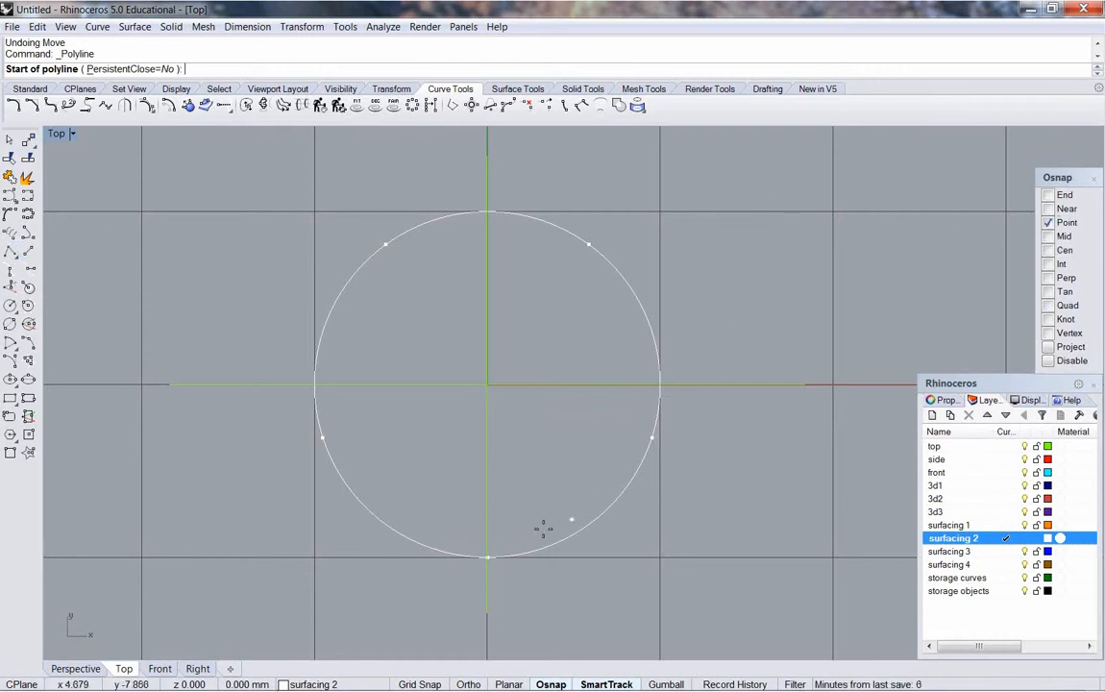
left_click(489, 556)
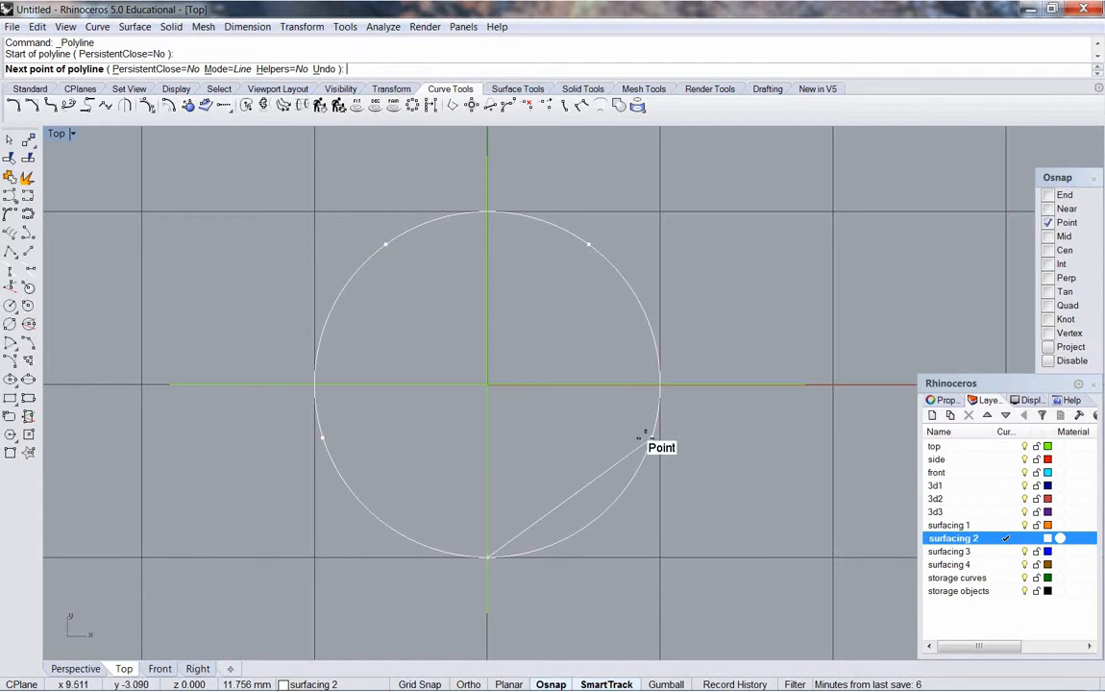
left_click(650, 437)
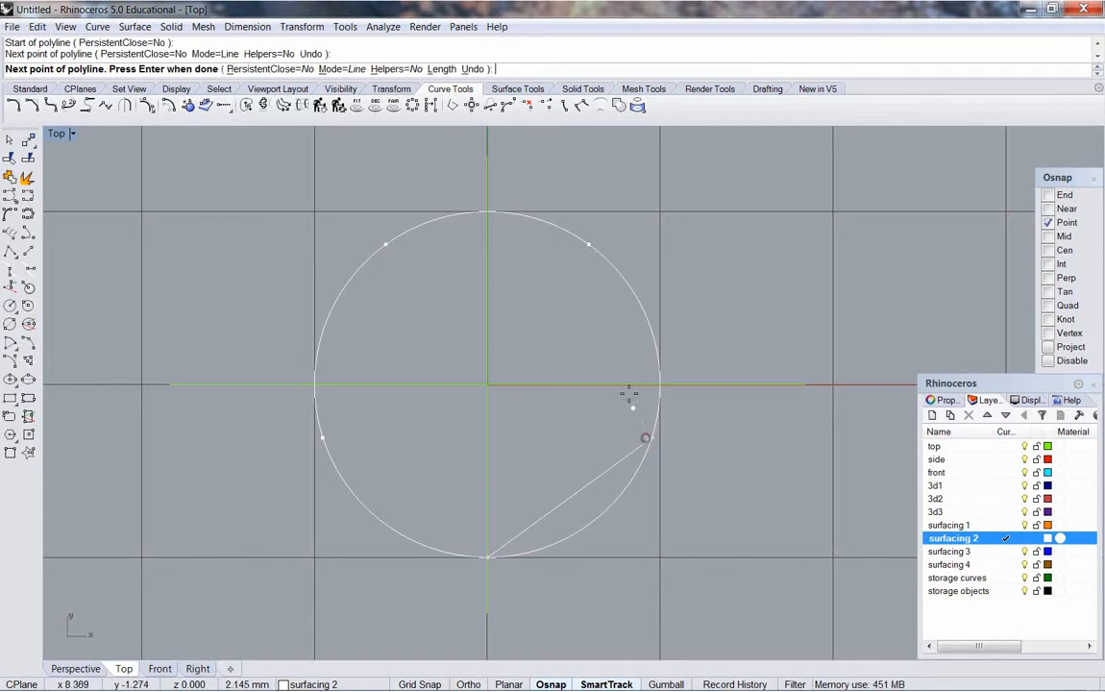
left_click(588, 245)
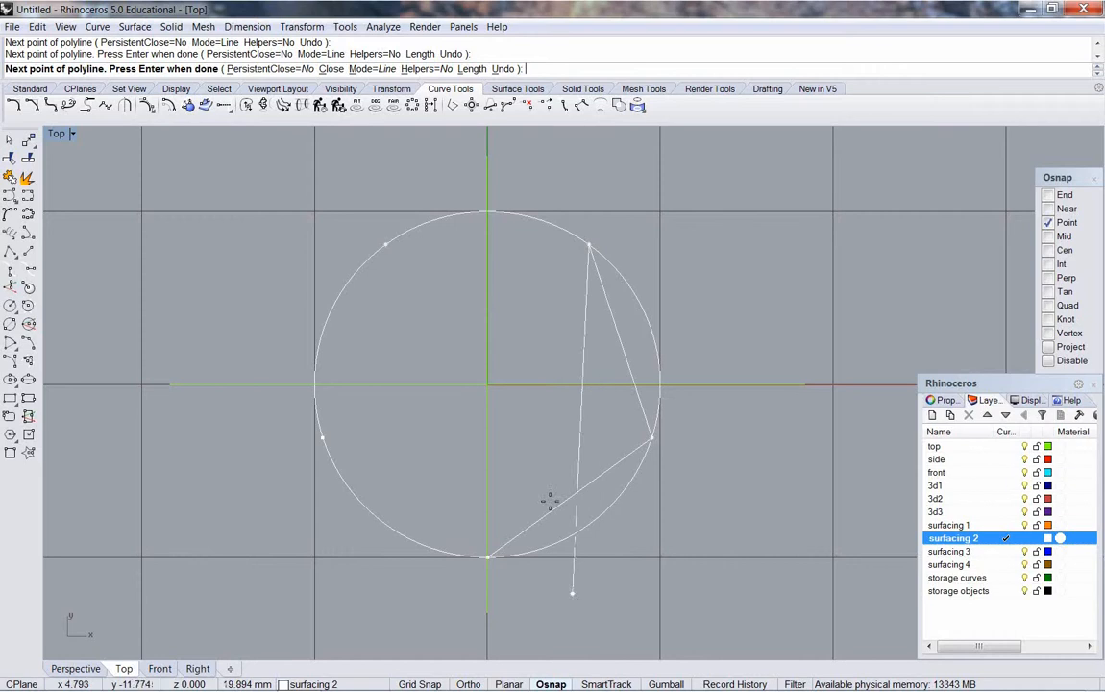
left_click(385, 245)
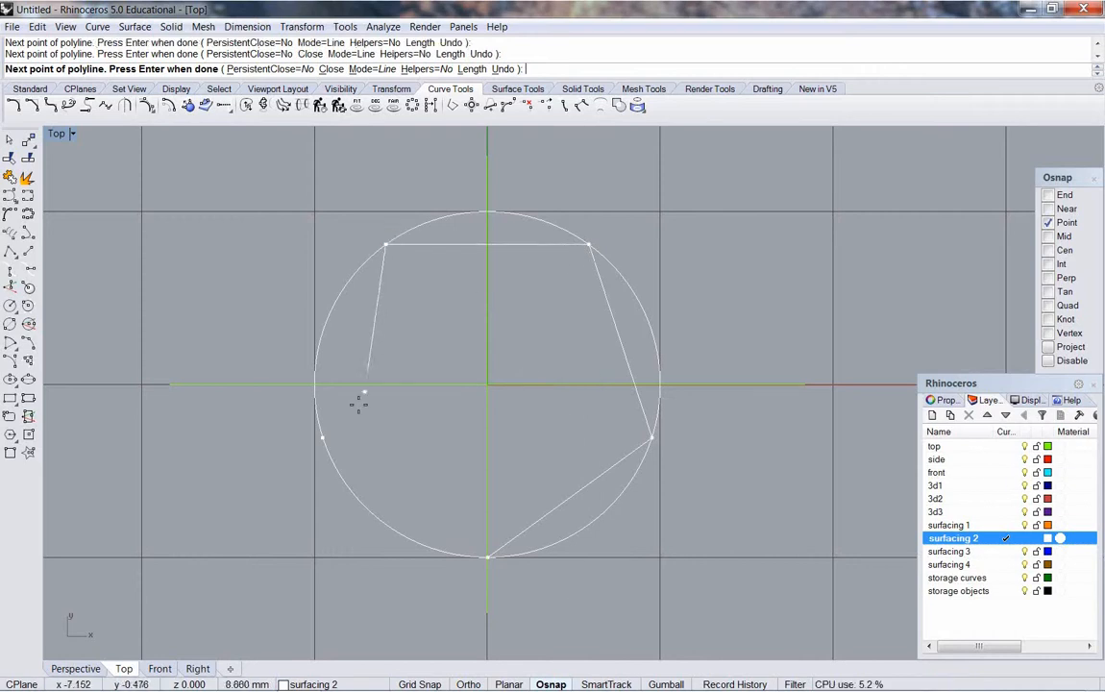
left_click(323, 438)
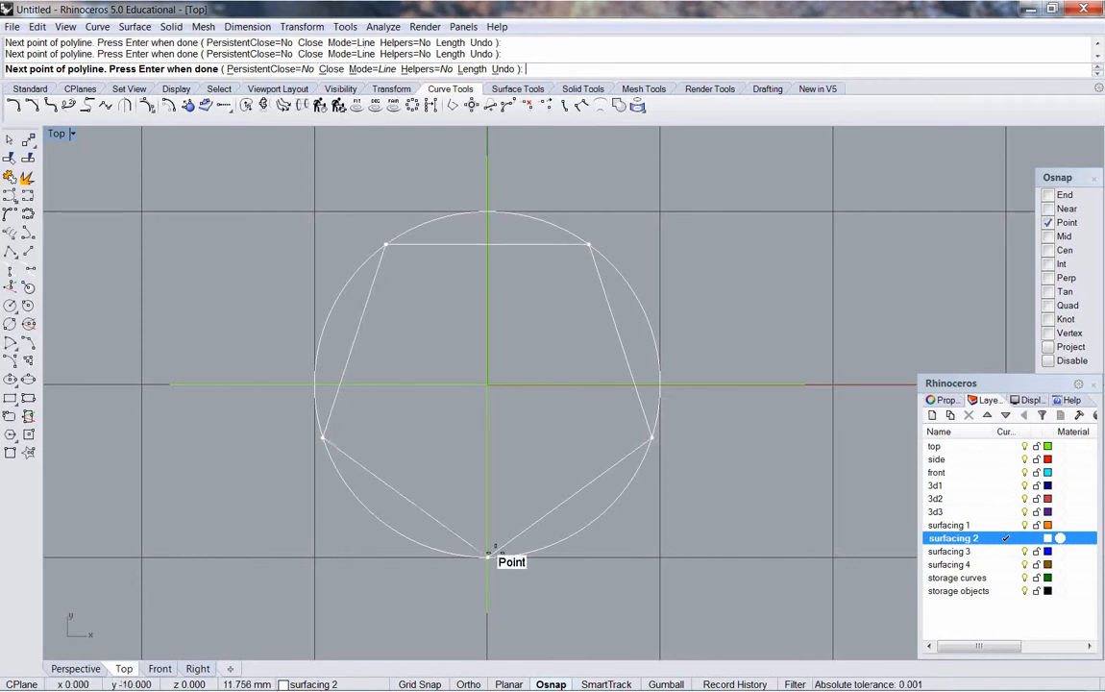
left_click(489, 554)
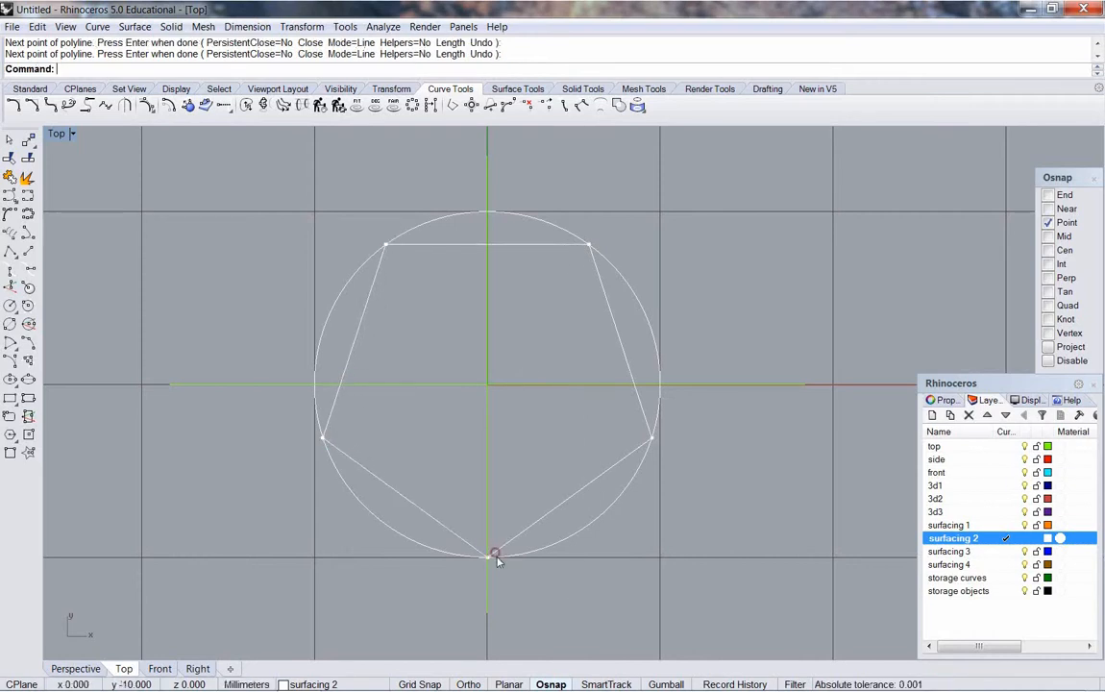
Delete the circle and all five division points, keeping the pentagon
left_click(560, 545)
key("Delete")
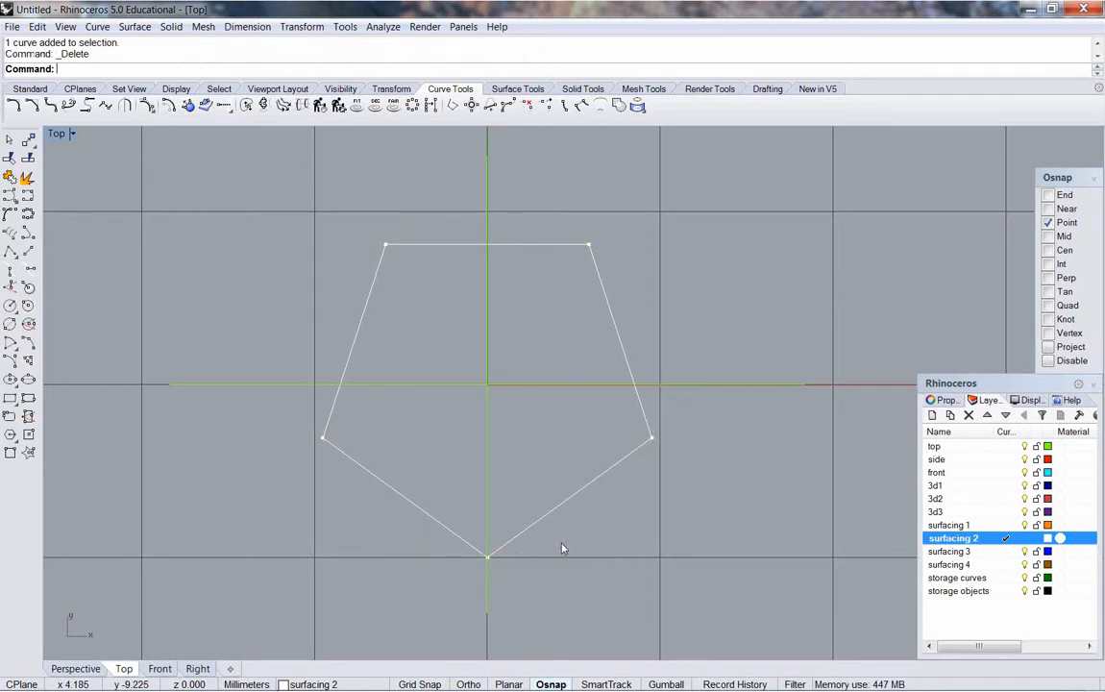
left_click(221, 90)
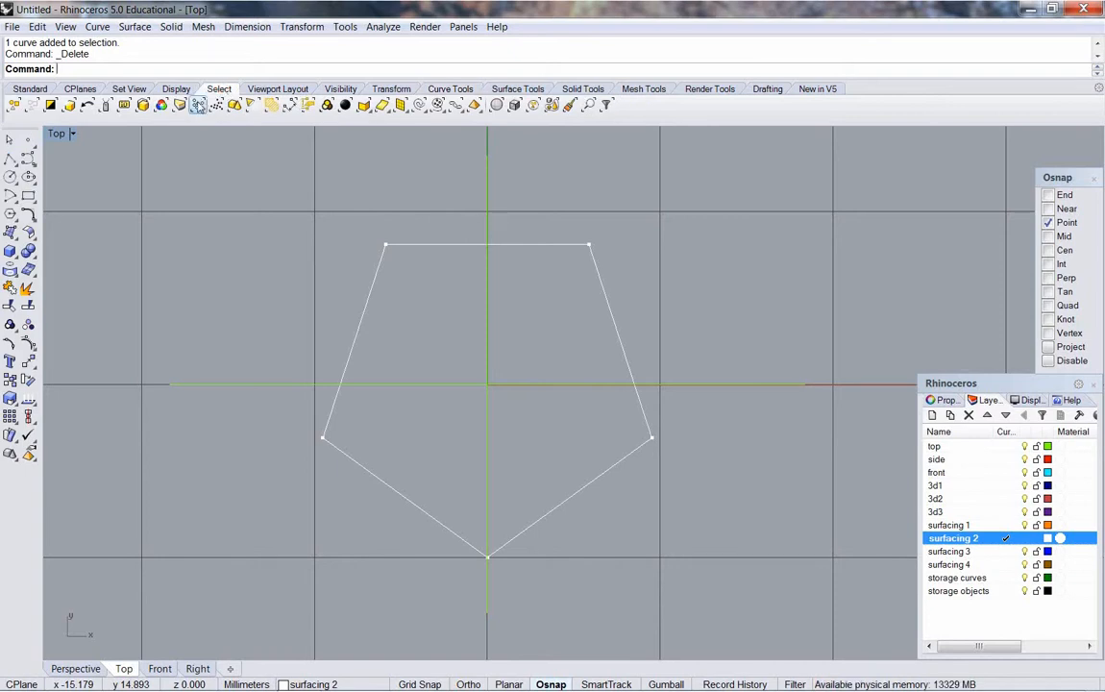
left_click(198, 105)
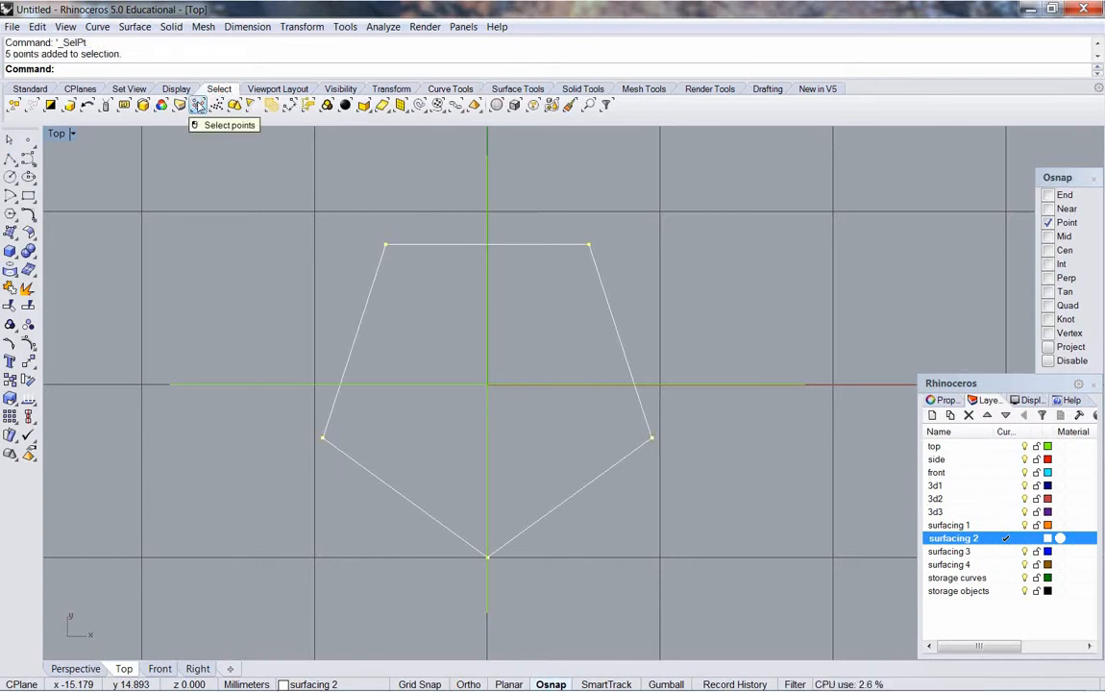
key("Delete")
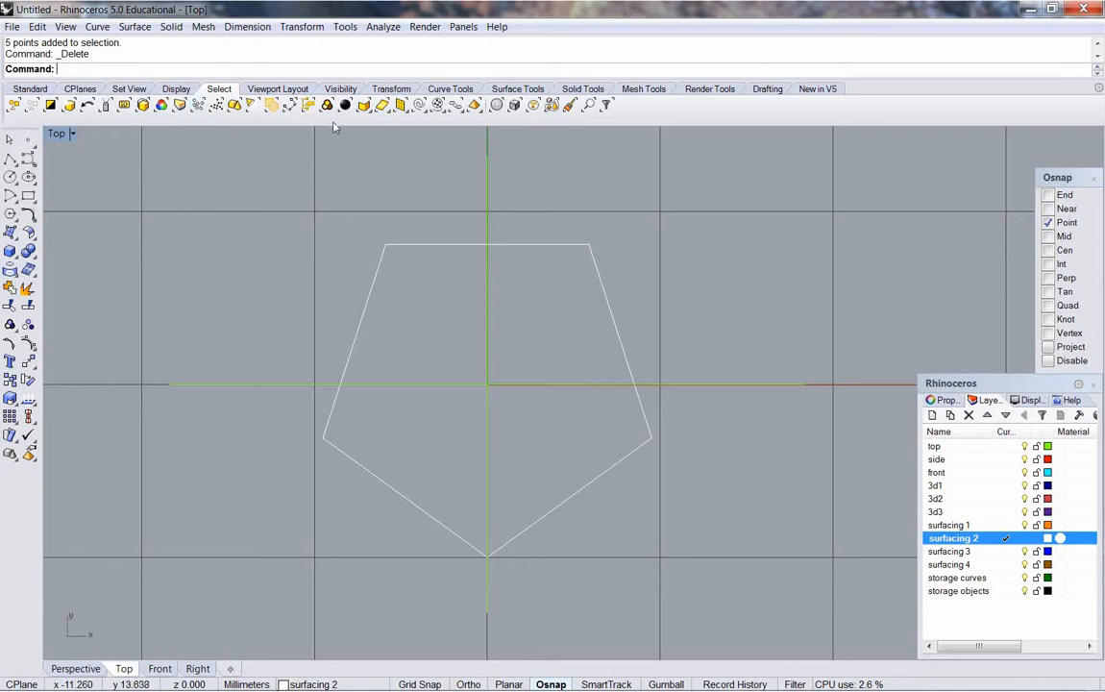
Enable the Int snap and draw a line from the pentagon's lower-left corner to the origin
left_click(434, 89)
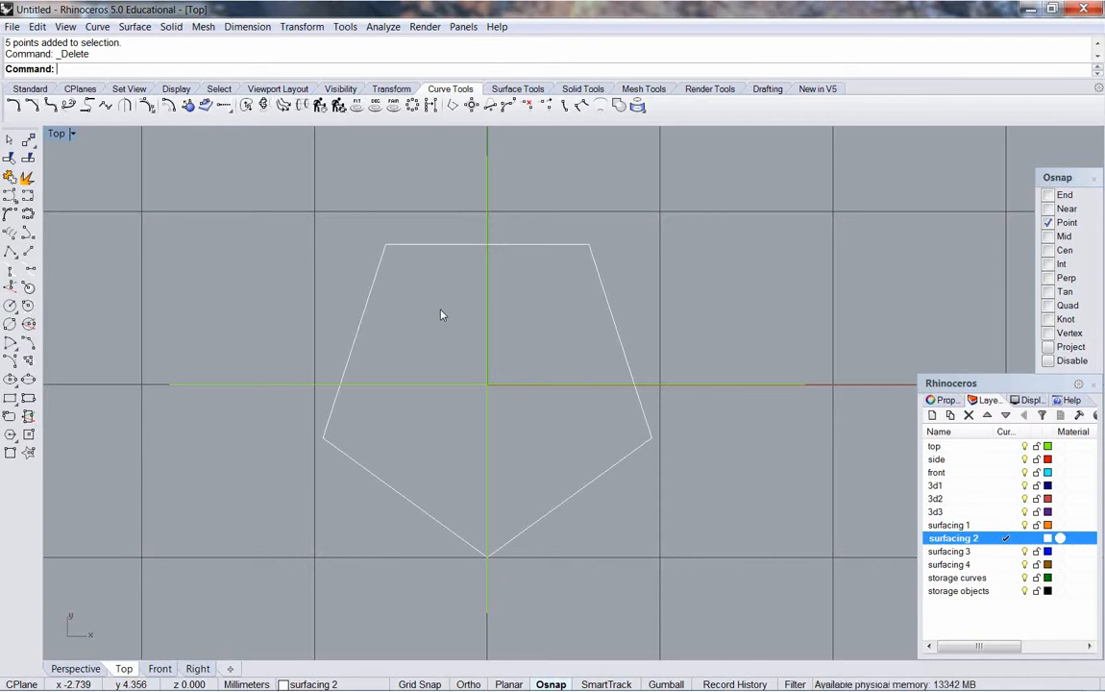
left_click(29, 249)
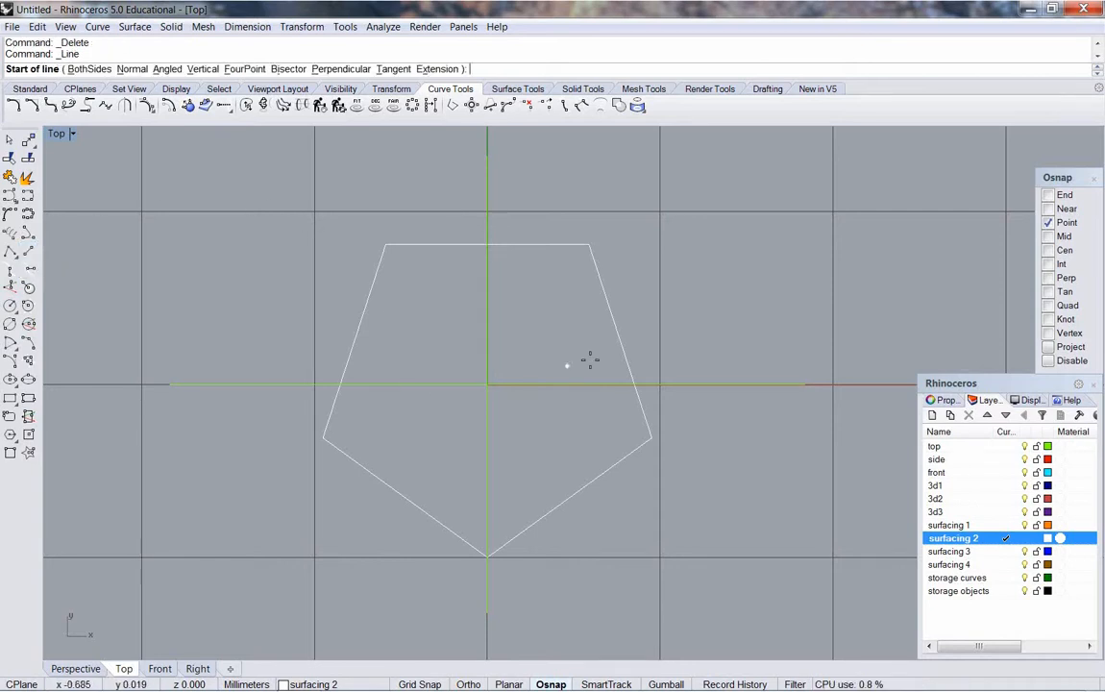
left_click(1049, 263)
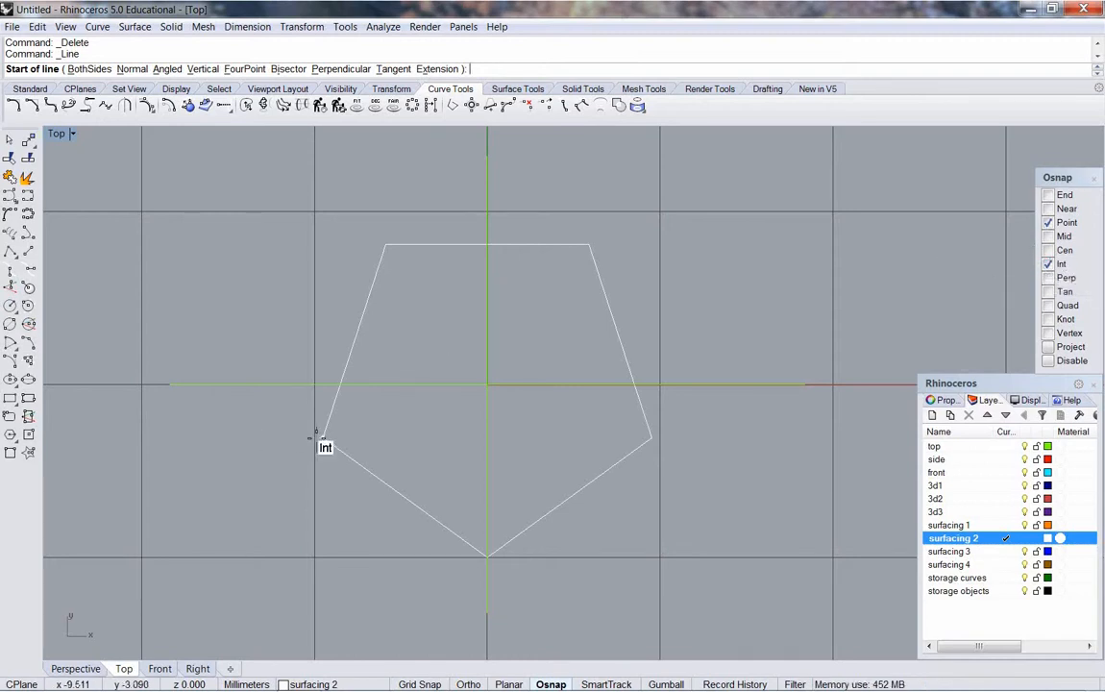
left_click(323, 437)
left_click(480, 386)
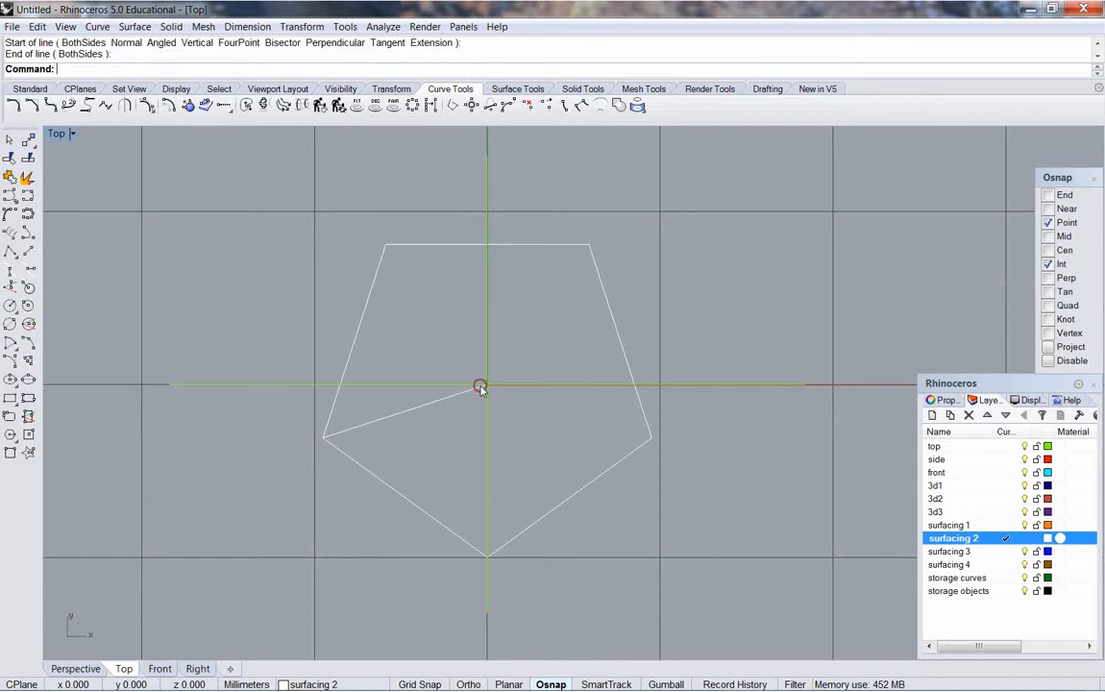
Draw separate lines from the pentagon's lower-right, upper-right and upper-left corners to the origin
right_click(591, 423)
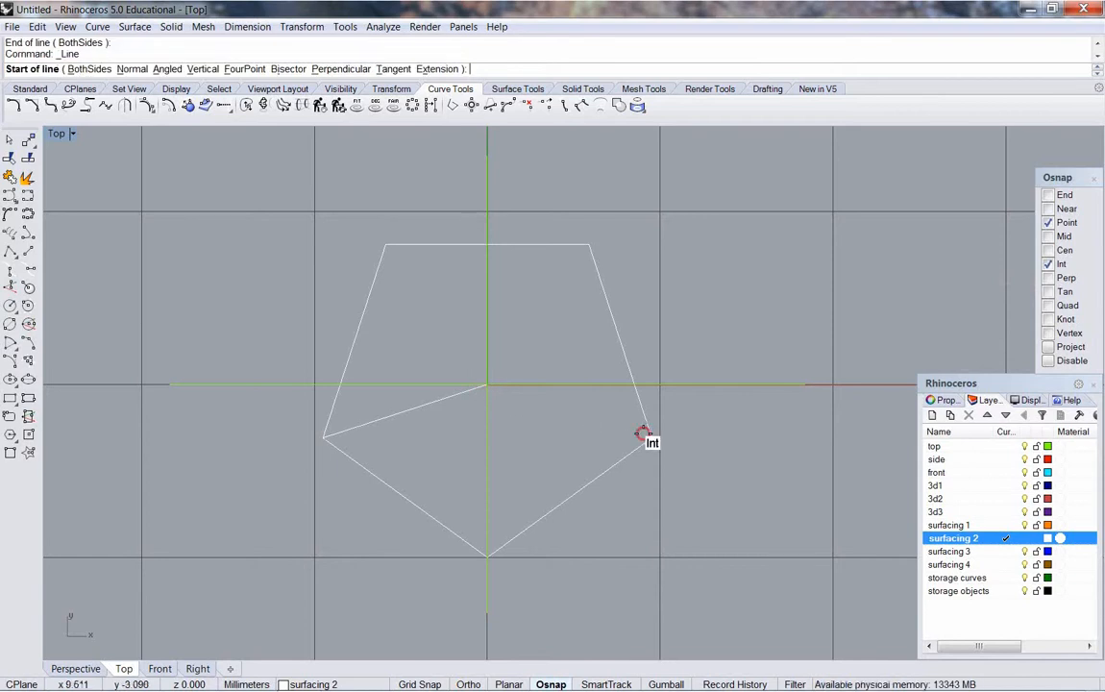
left_click(643, 434)
left_click(490, 386)
right_click(555, 322)
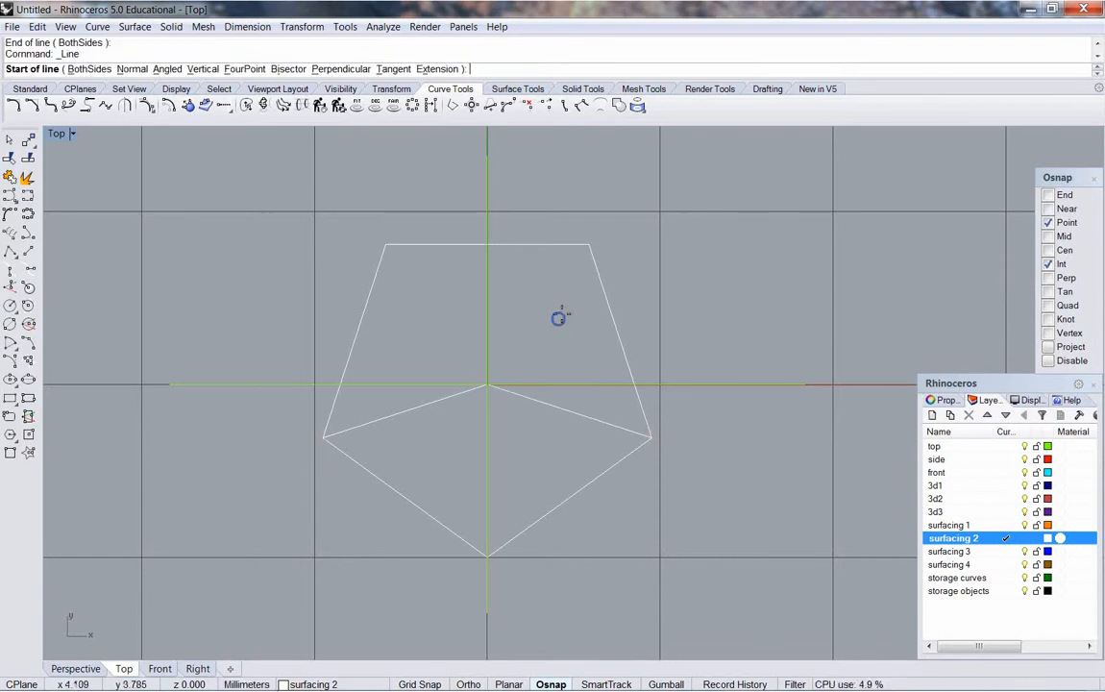
left_click(588, 247)
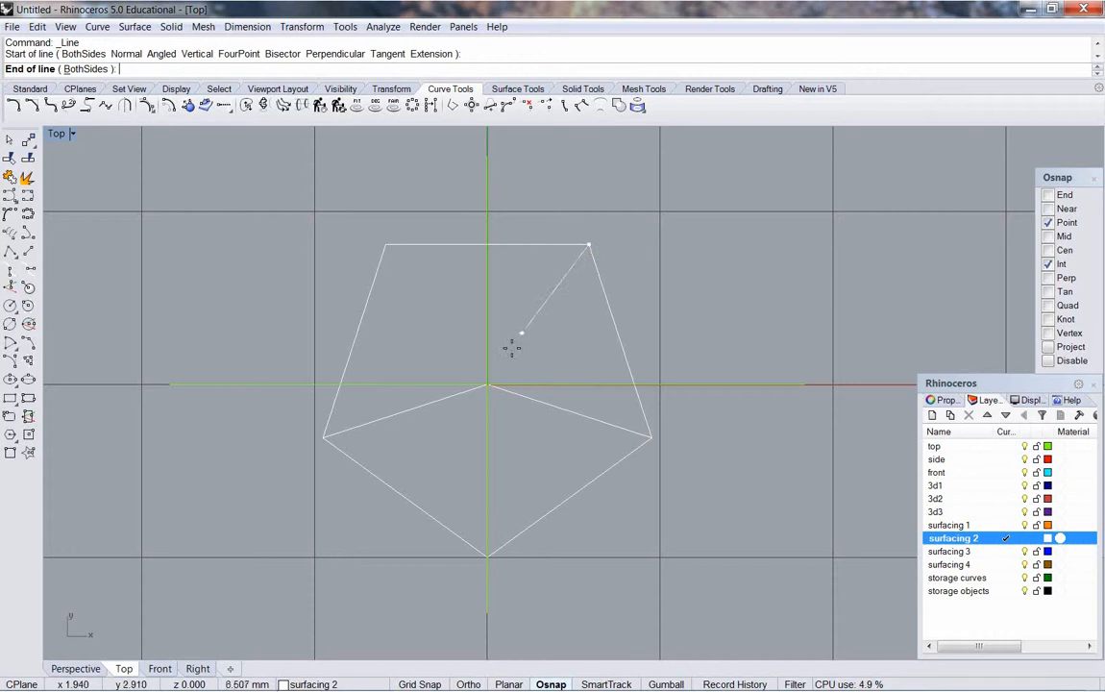
left_click(488, 386)
right_click(427, 348)
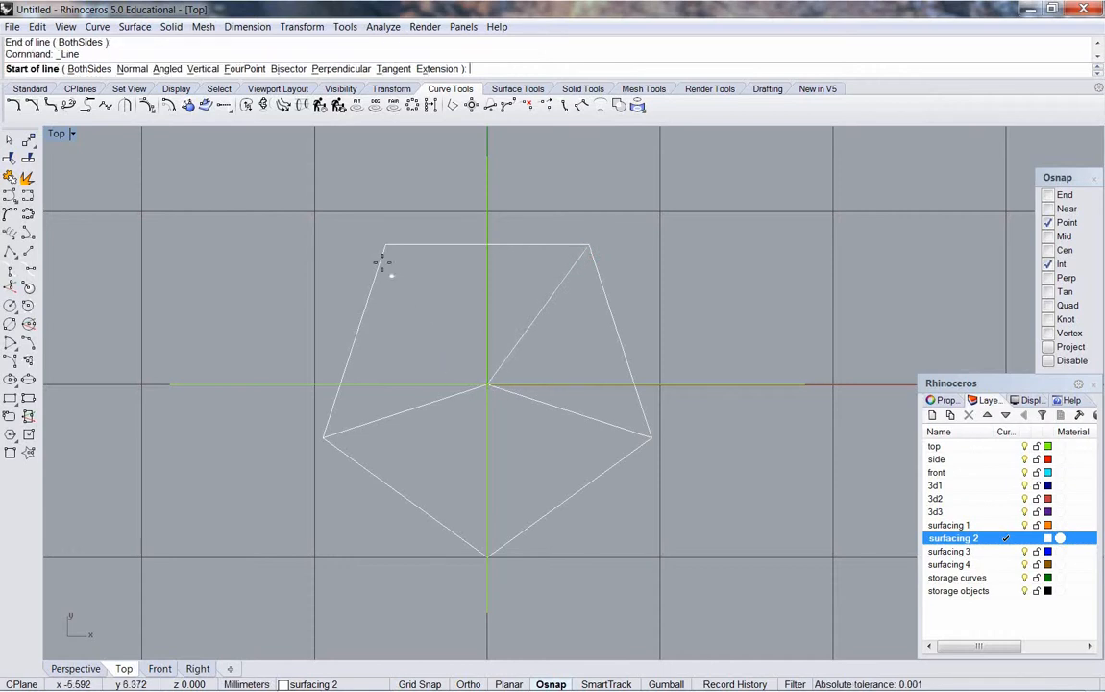
left_click(385, 245)
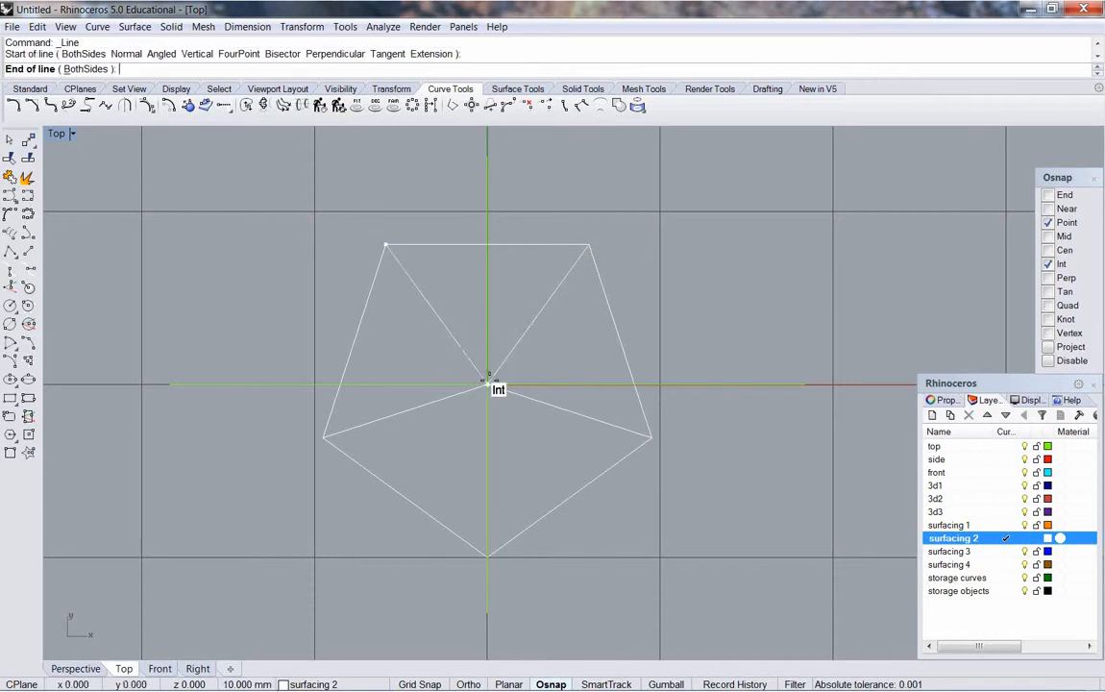
left_click(488, 384)
Draw a line from the origin to the pentagon's lowest corner
right_click(495, 397)
left_click(488, 385)
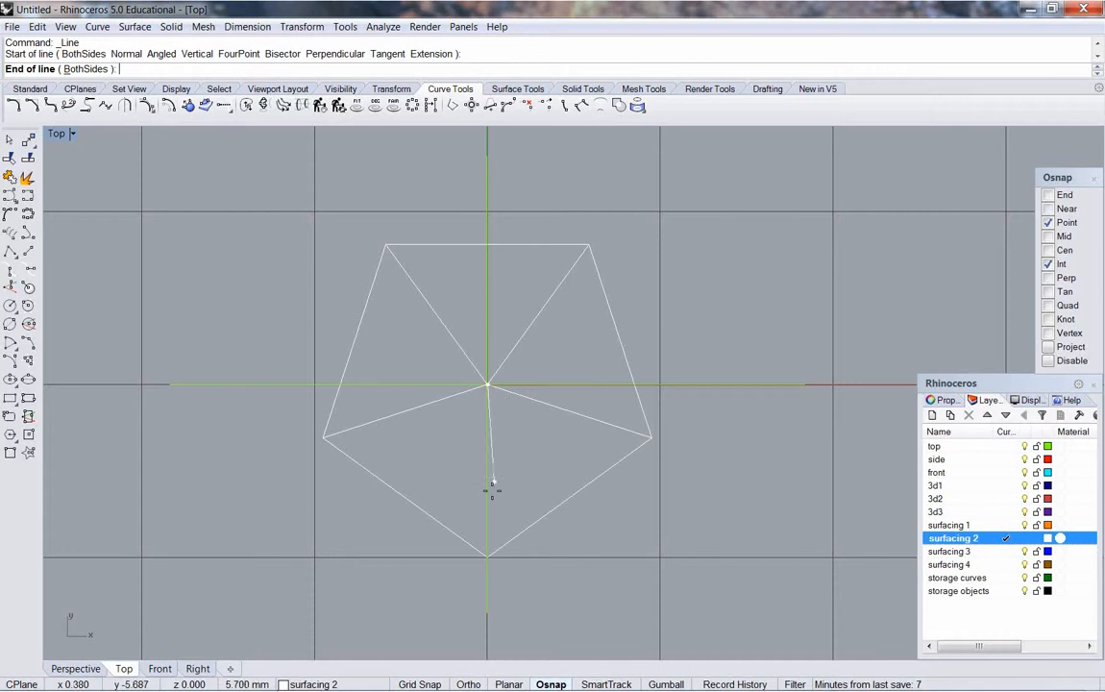
left_click(488, 557)
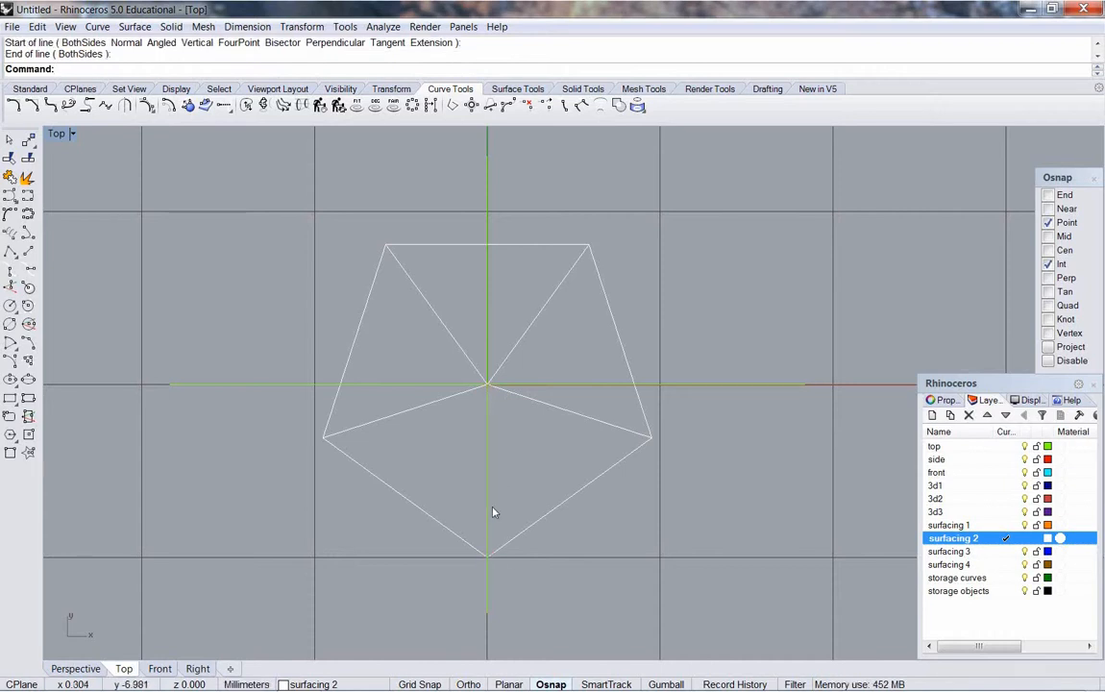
Hide the top layer to examine the pentagon's curves without the guide lines, and show the layer again
left_click(1025, 447)
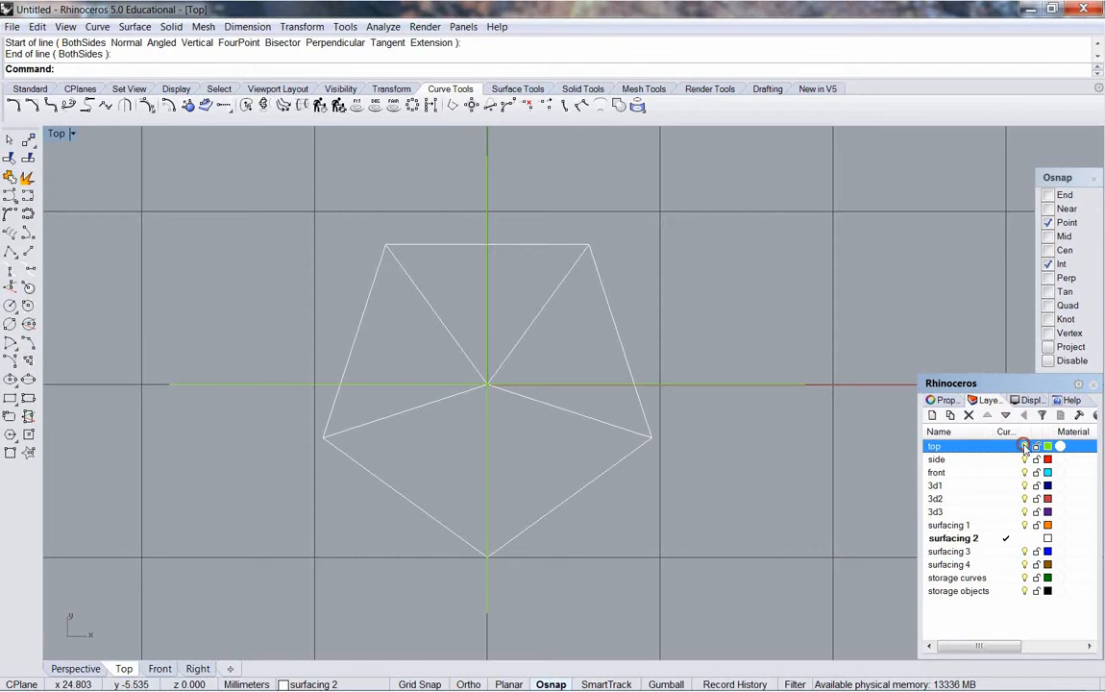
left_click(1025, 447)
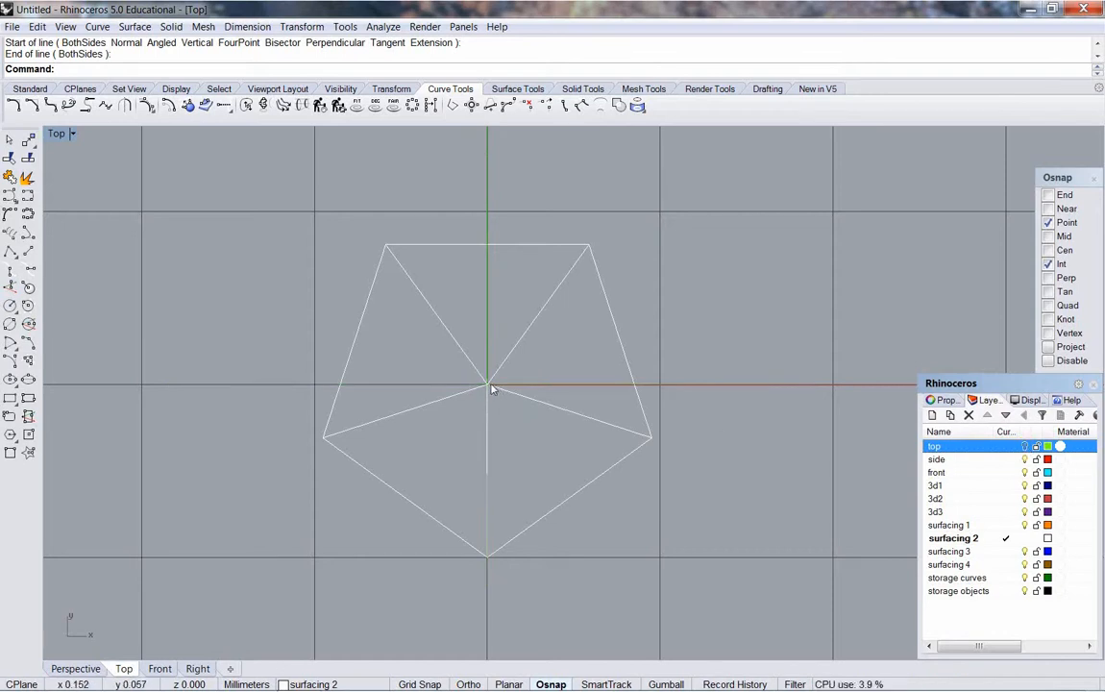
right_click_drag(491, 389, 462, 412, "ctrl")
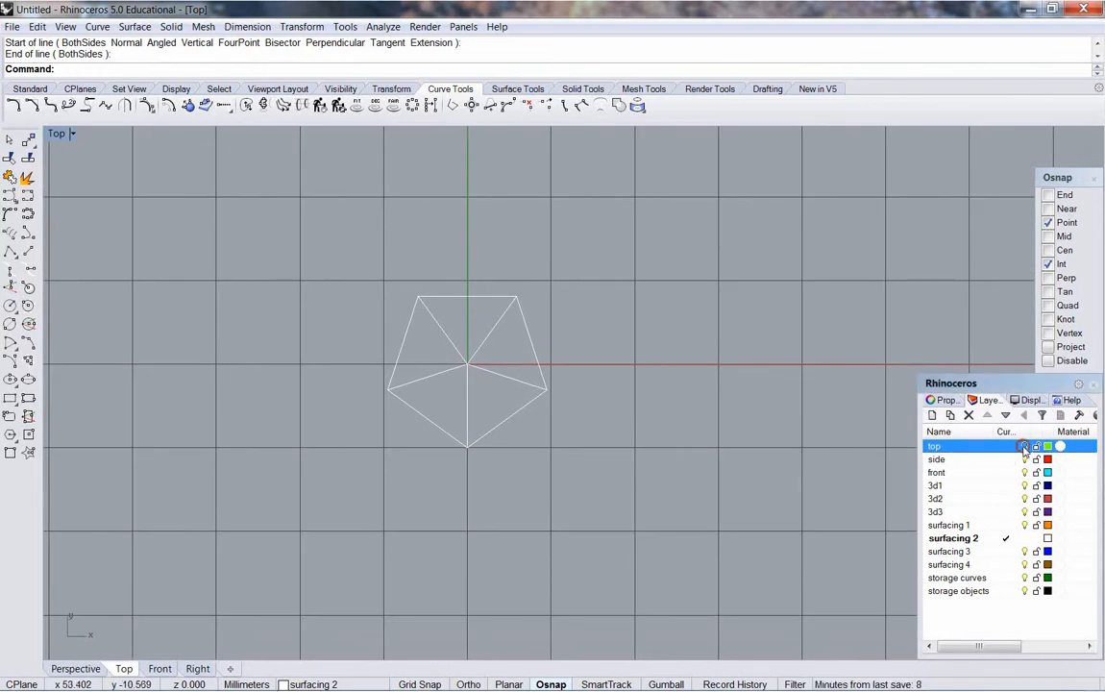
left_click(1024, 446)
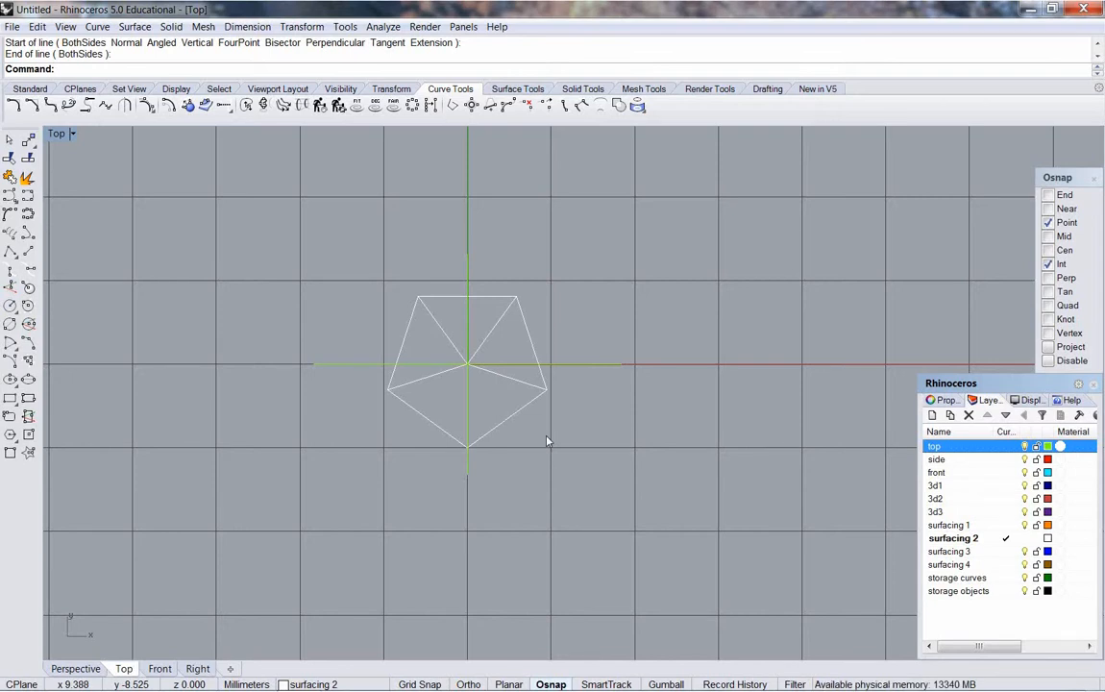
Make the top layer current, turn on Grid Snap and offset the horizontal guide line 30 mm downward using ThroughPoint
left_click(583, 368)
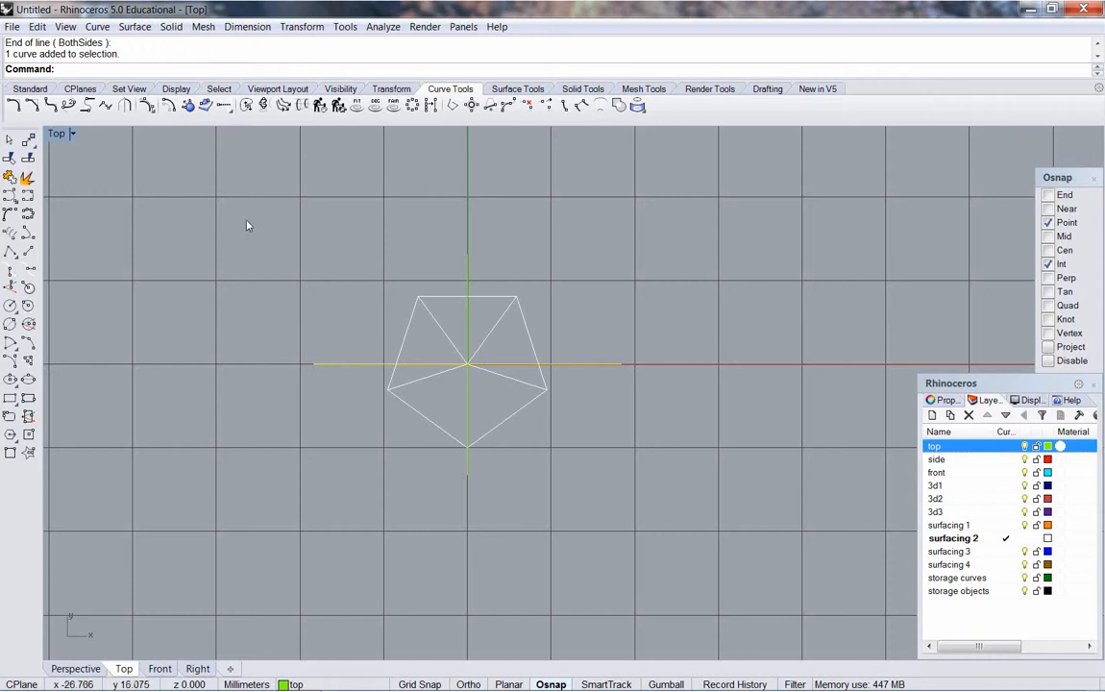
left_click(168, 104)
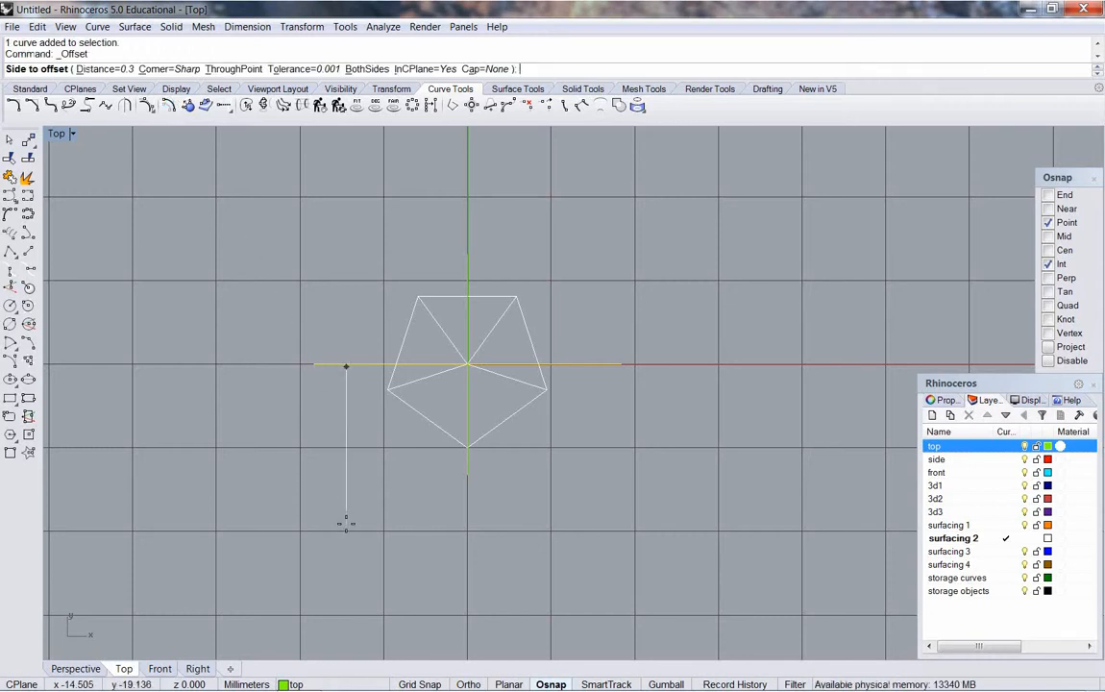
type("t")
key("Return")
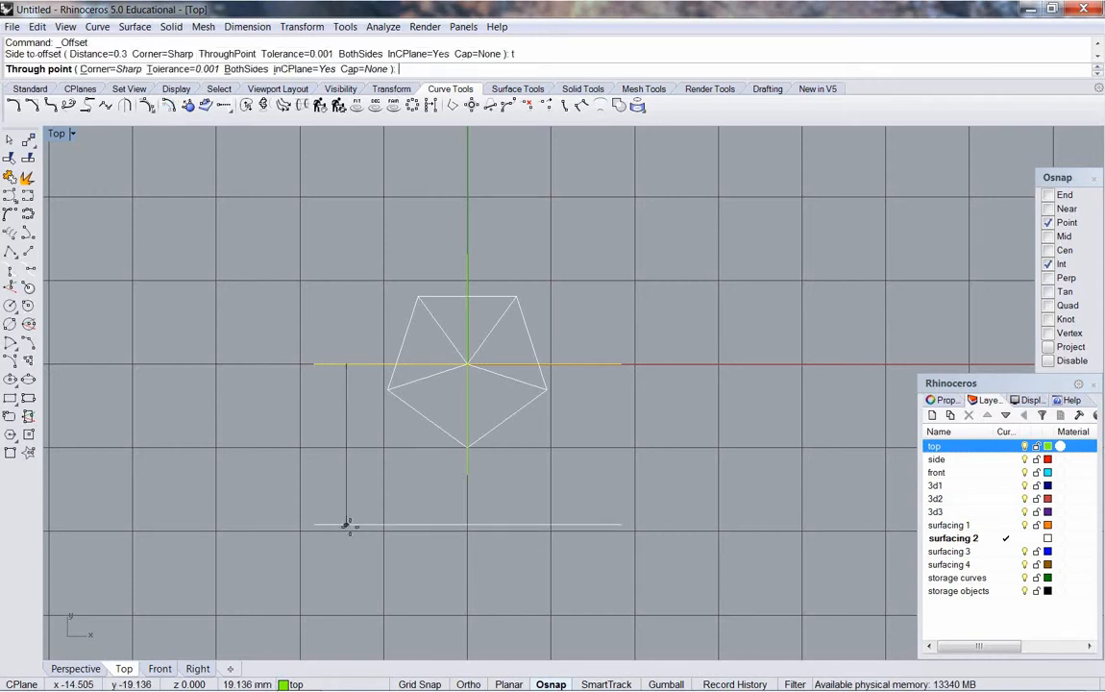
left_click(1006, 446)
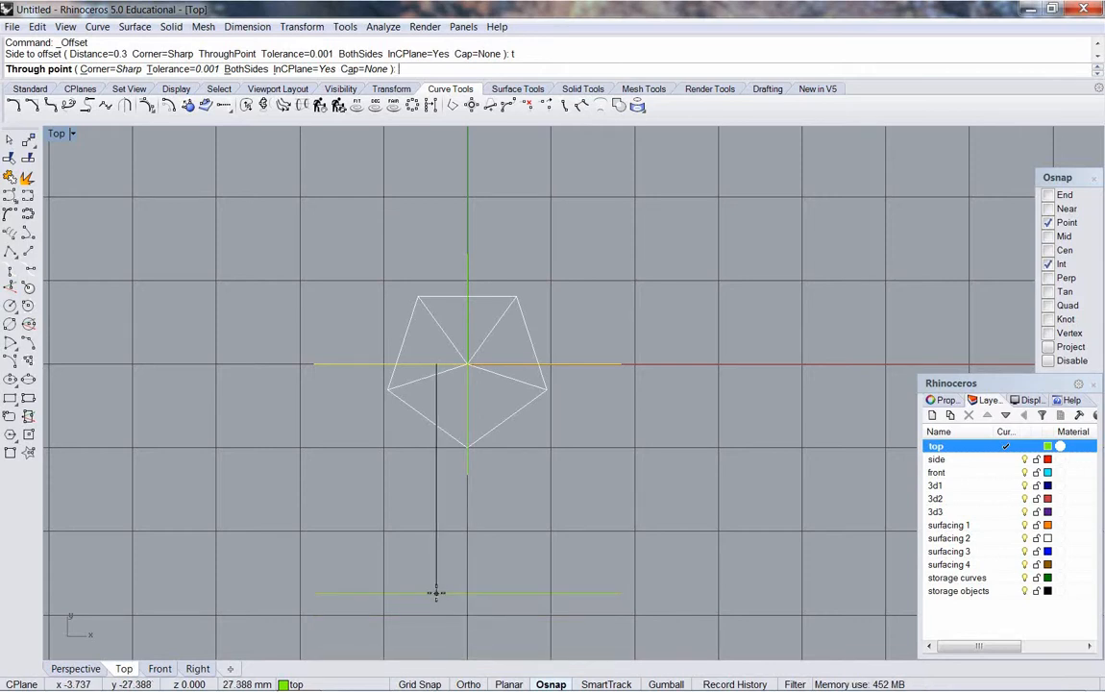
key("F9")
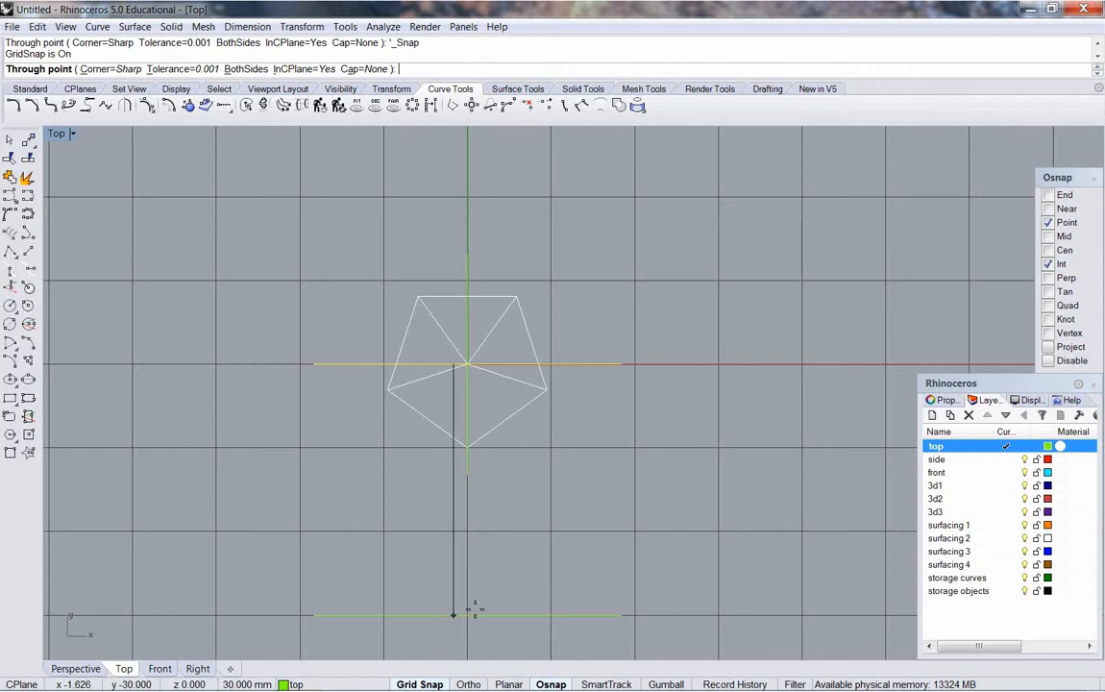
left_click(475, 609)
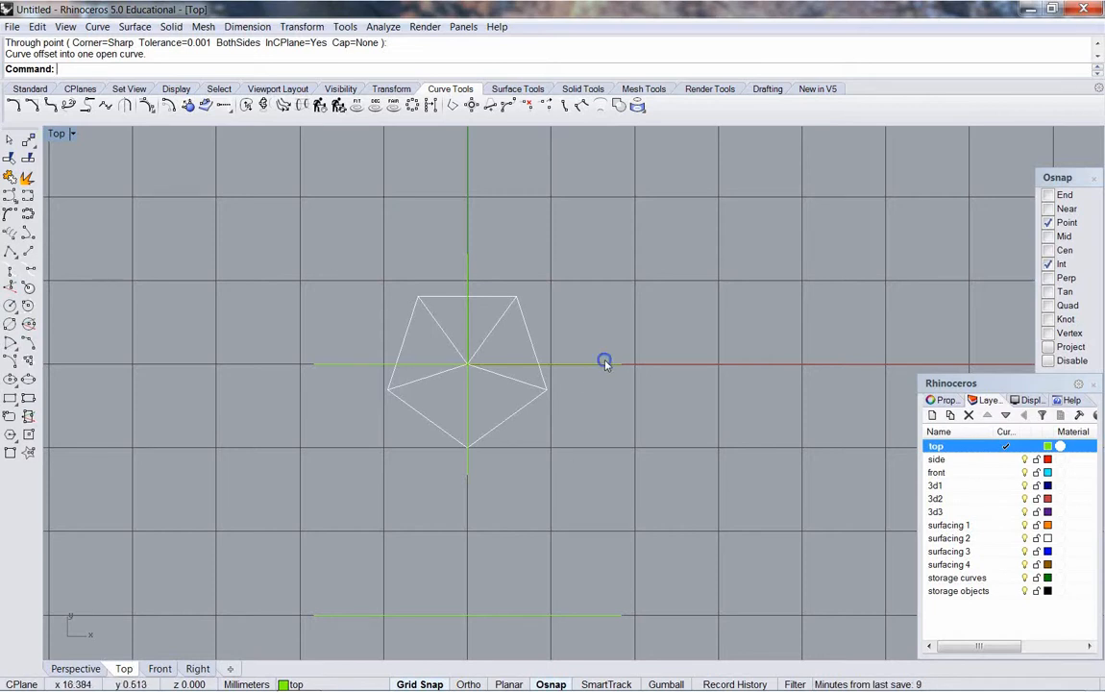
Offset the horizontal guide line through the origin 30 mm upward
right_click_drag(607, 365, 608, 410)
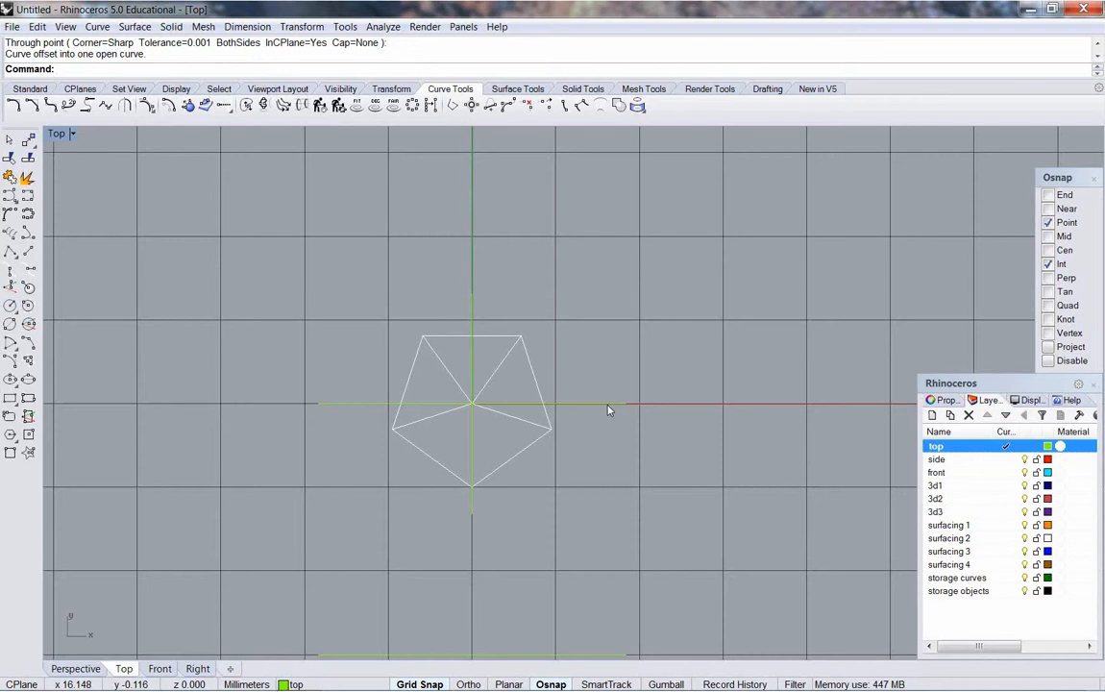
left_click(607, 410)
key("Return")
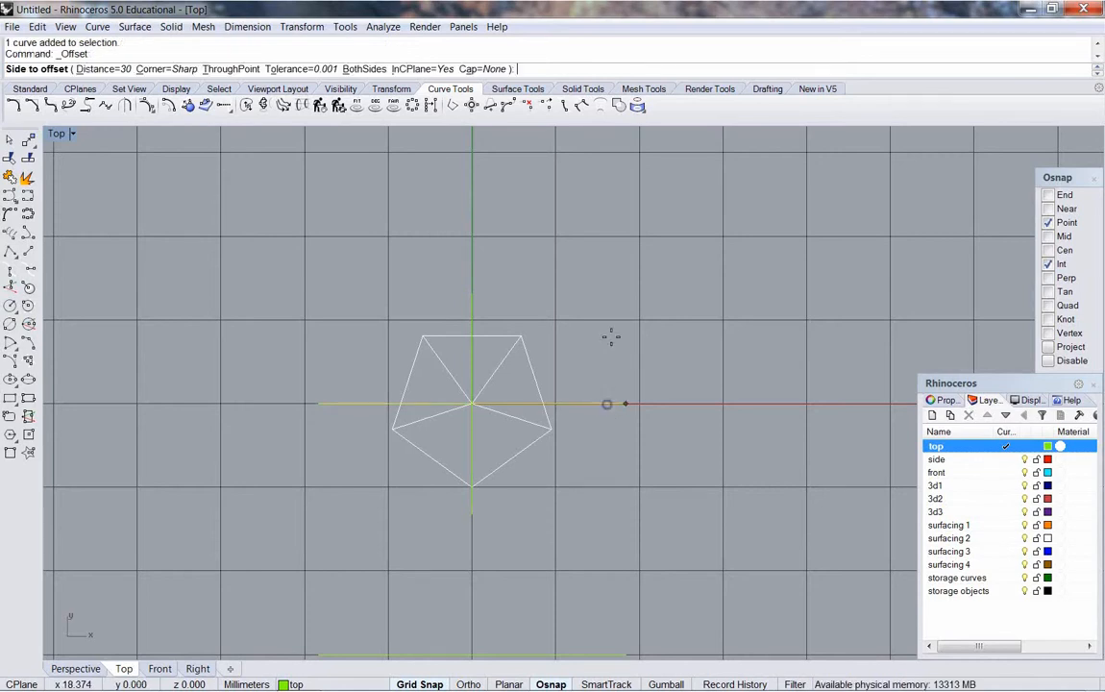
left_click(605, 238)
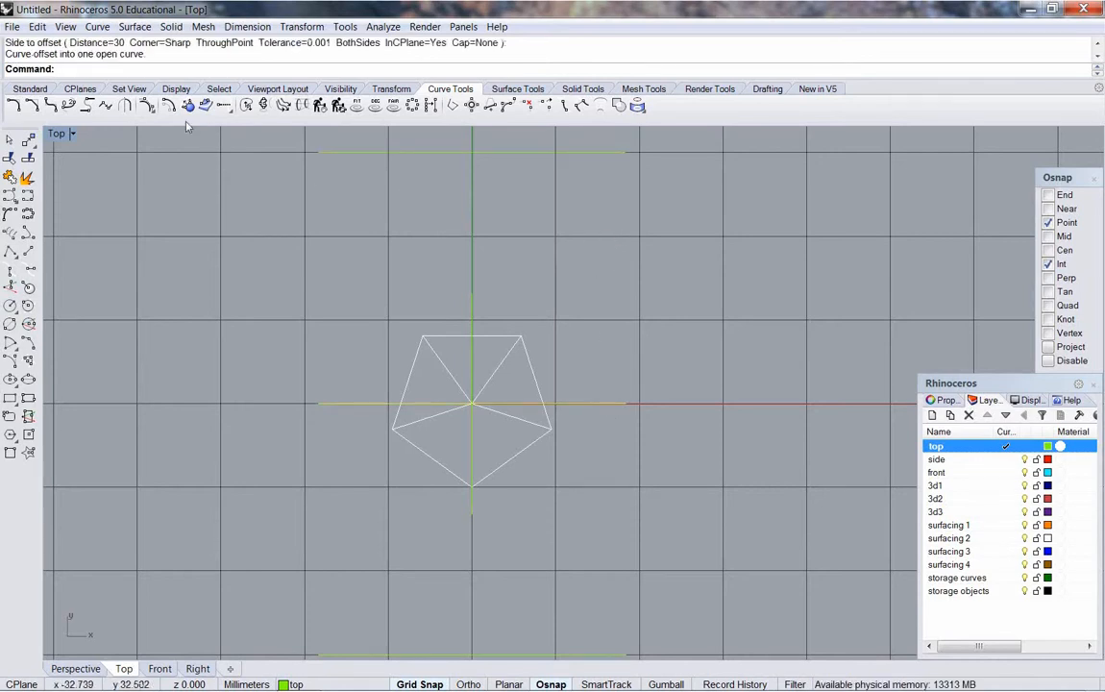
Offset the vertical guide line through the origin 30 mm to the right
left_click(472, 315)
key("Return")
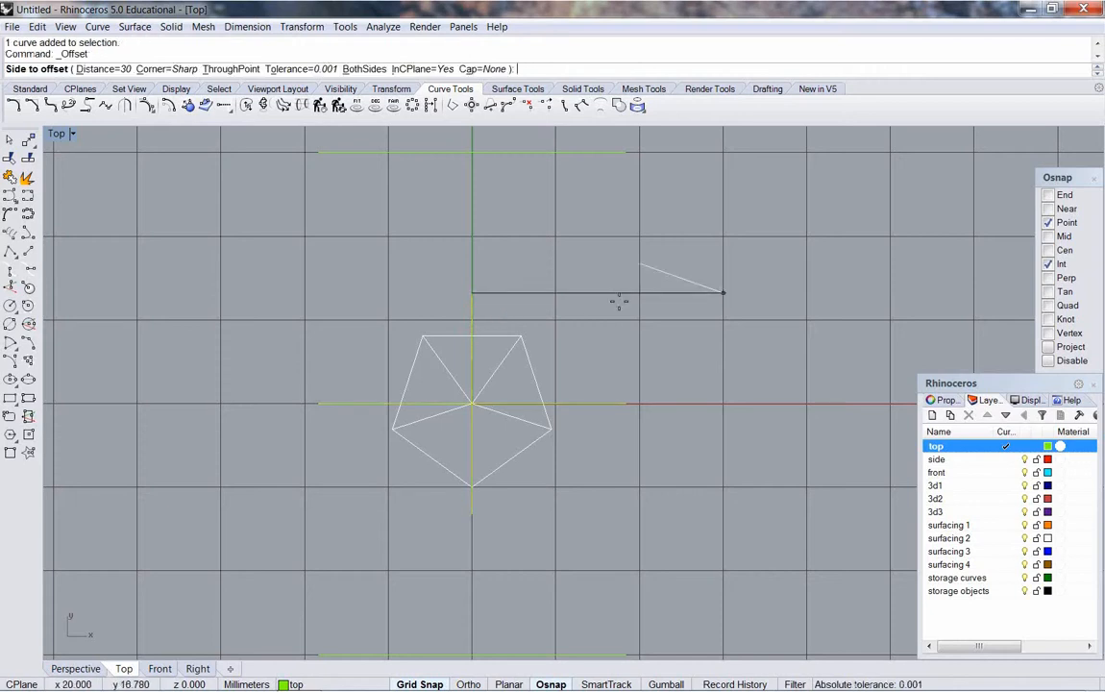
left_click(738, 321)
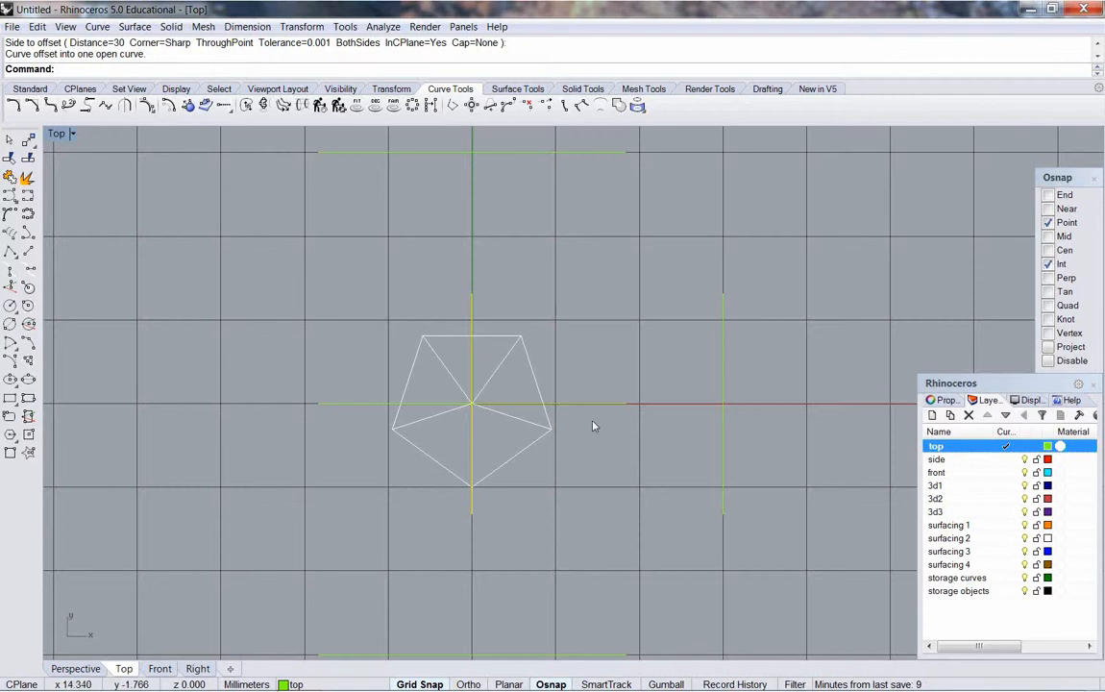
Extend both ends of the vertical guide line and the right end of the horizontal one to the three offset lines as boundaries
right_click_drag(572, 478, 572, 468)
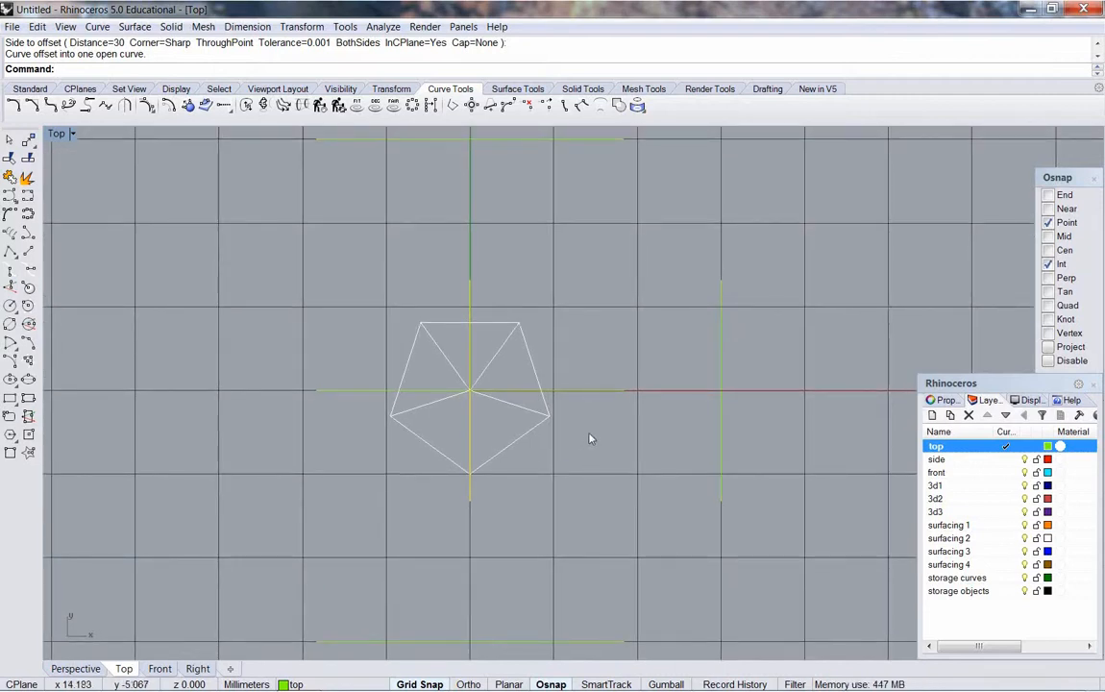
scroll(589, 437, "down", 3)
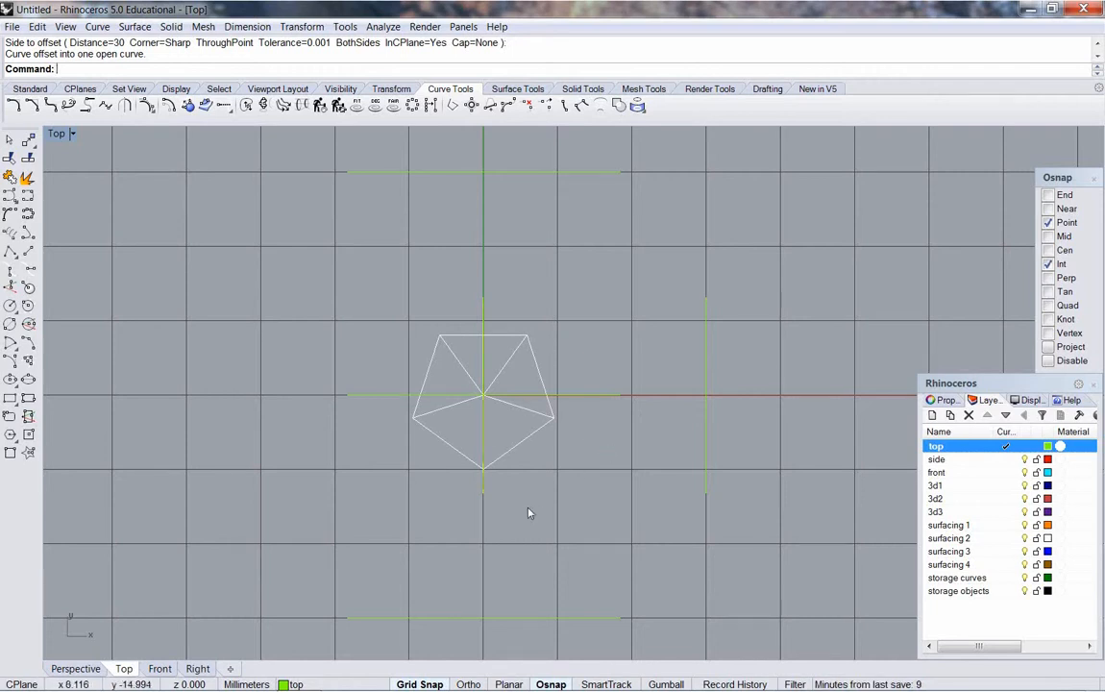
right_click_drag(527, 513, 524, 499)
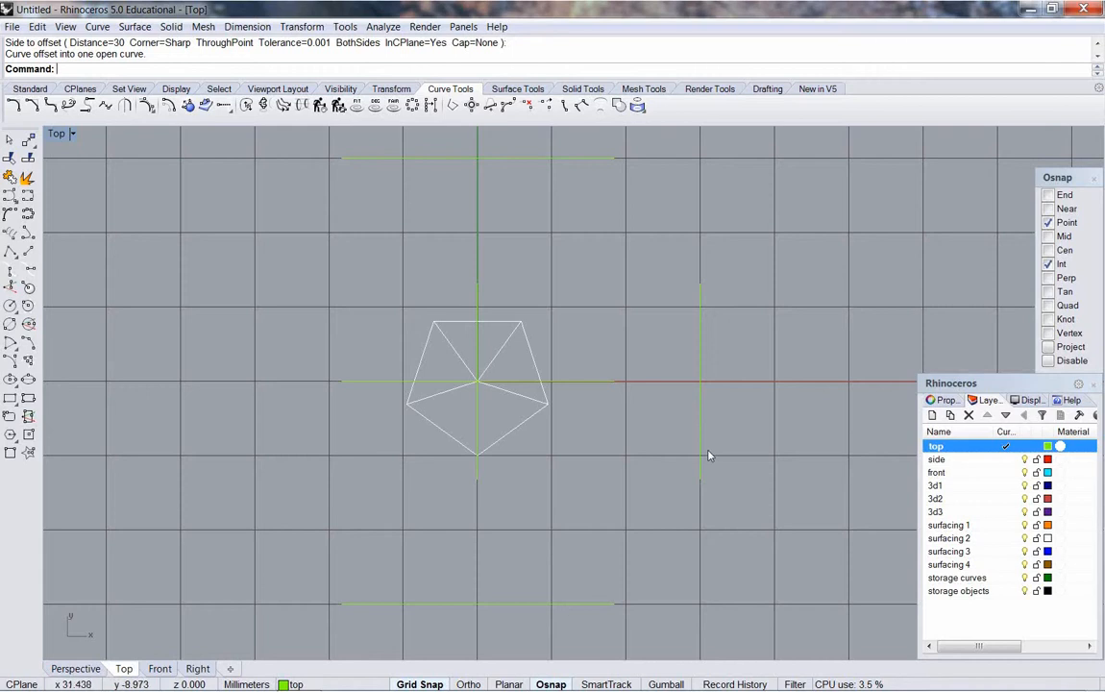
left_click(98, 26)
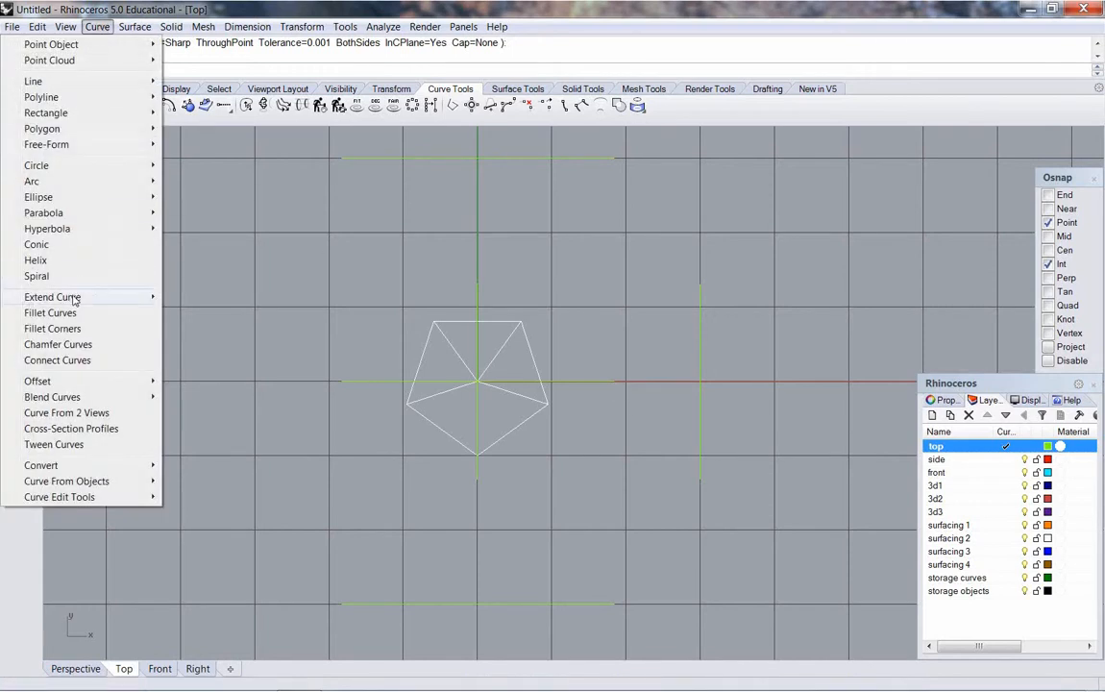
mouse_move(146, 299)
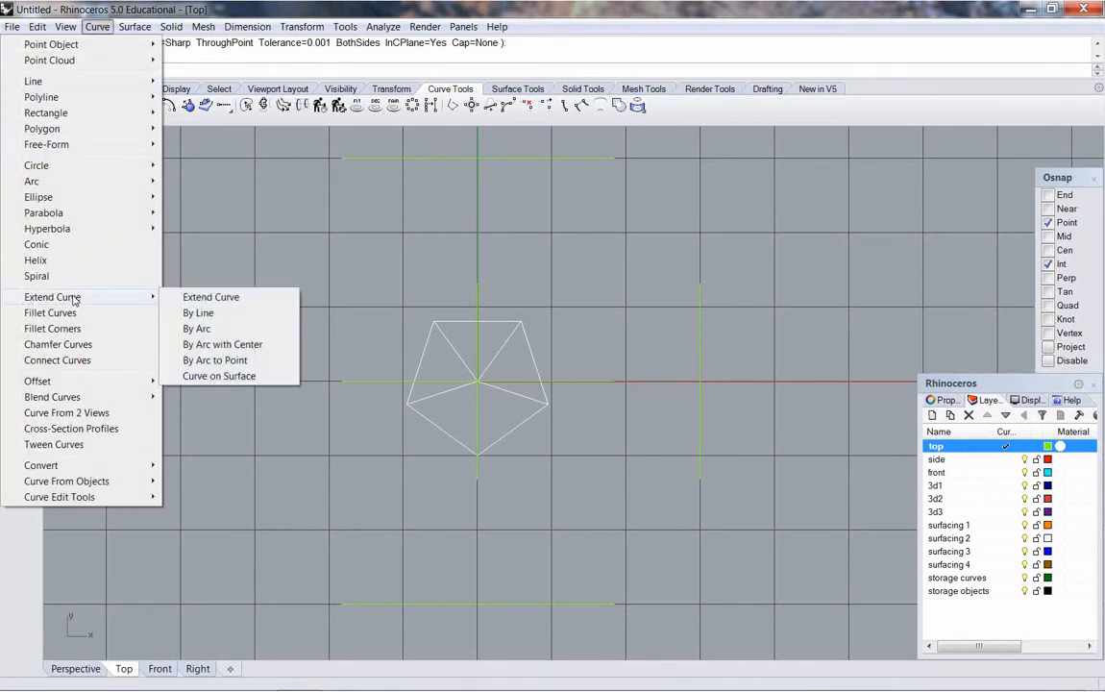
left_click(223, 299)
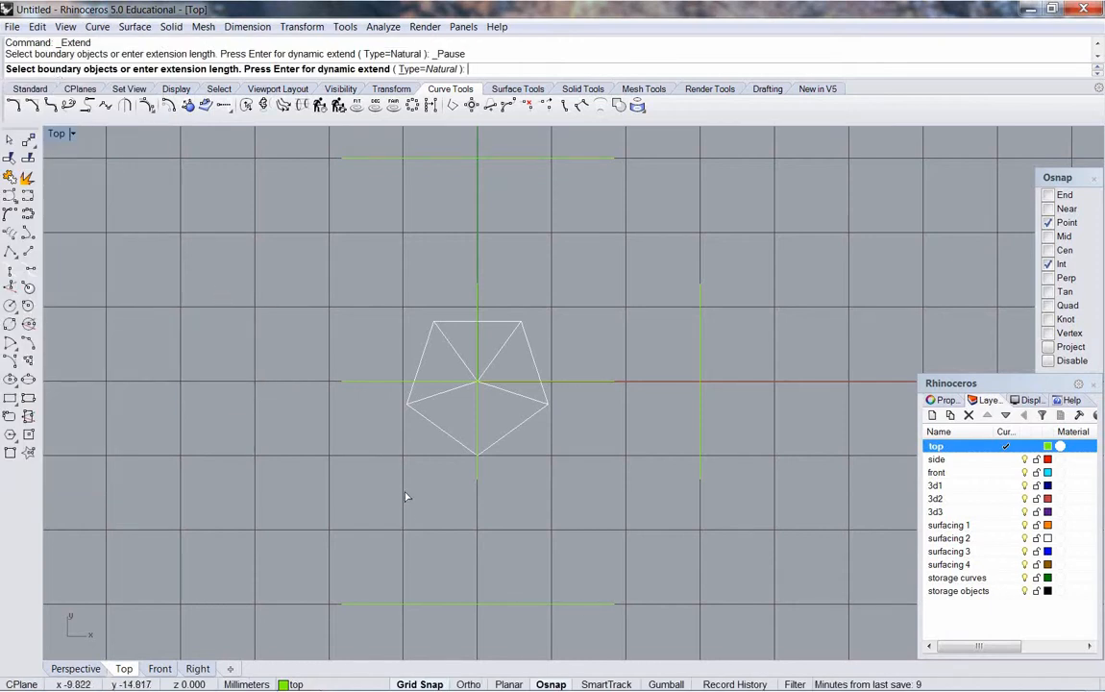
left_click(528, 603)
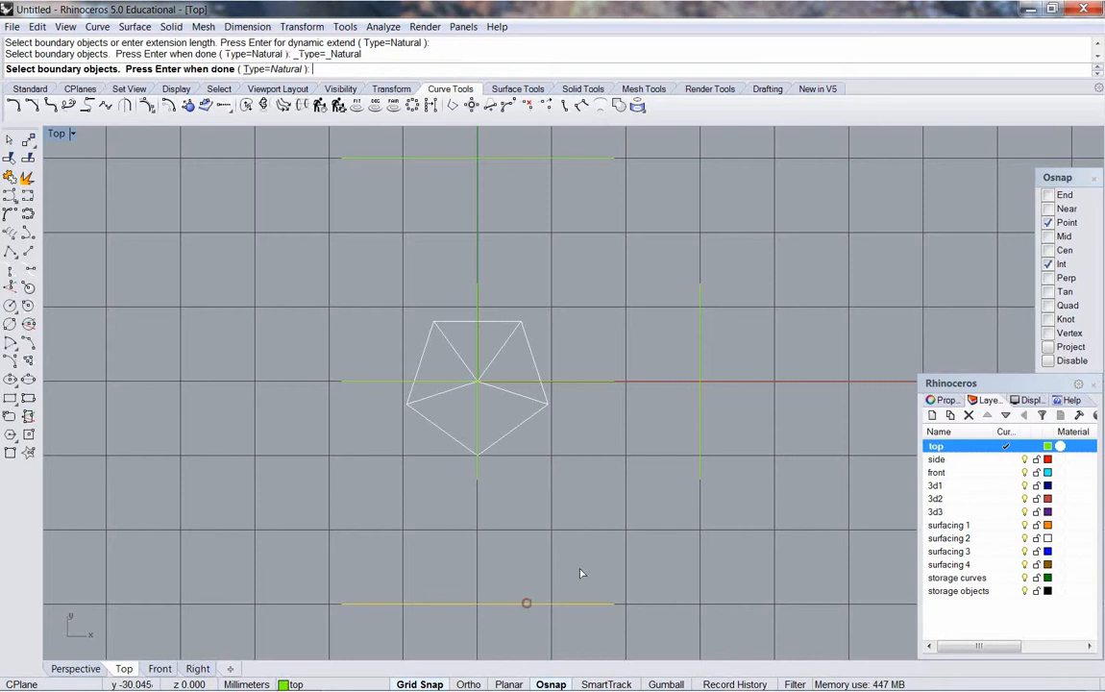
left_click(699, 468)
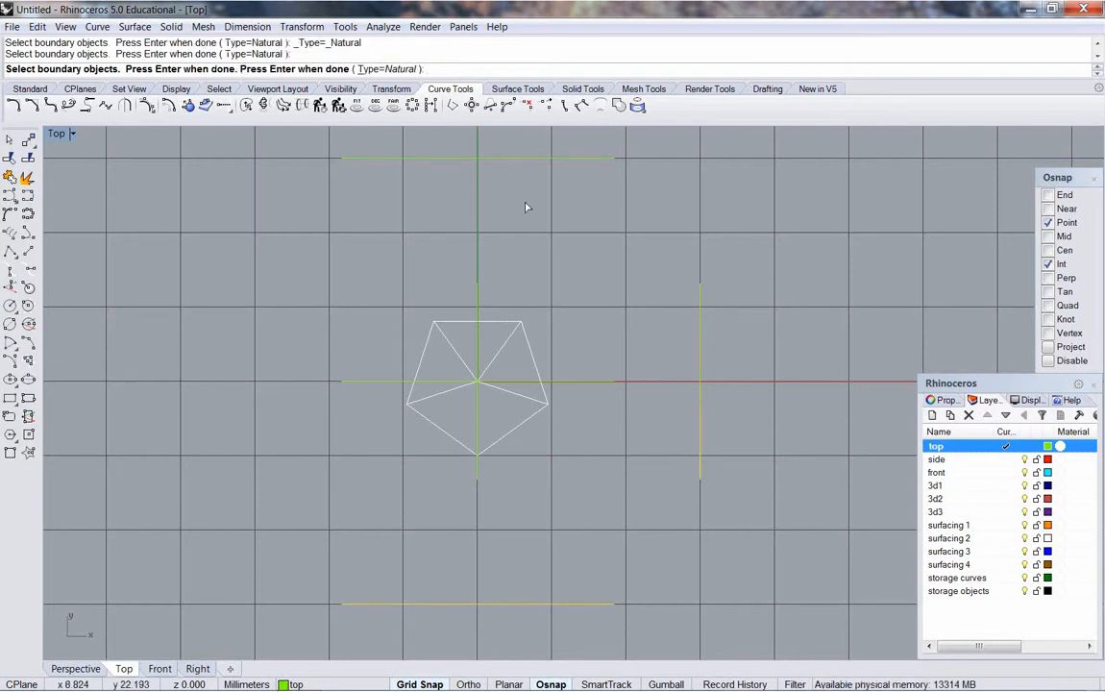
left_click(535, 159)
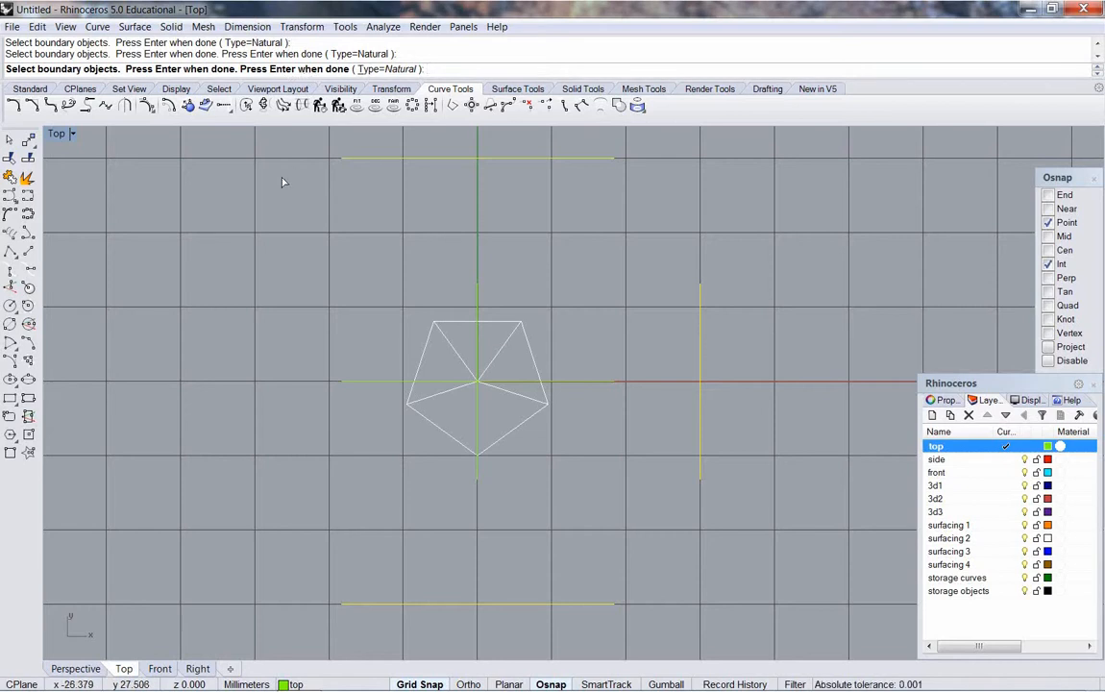
key("Return")
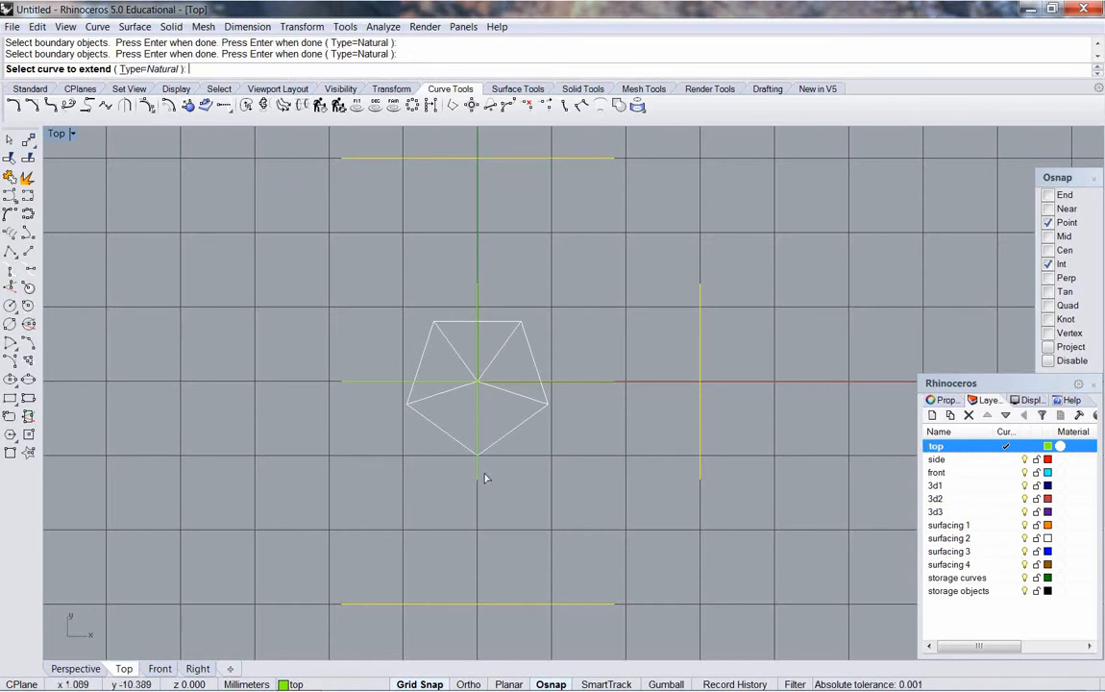
left_click(480, 472)
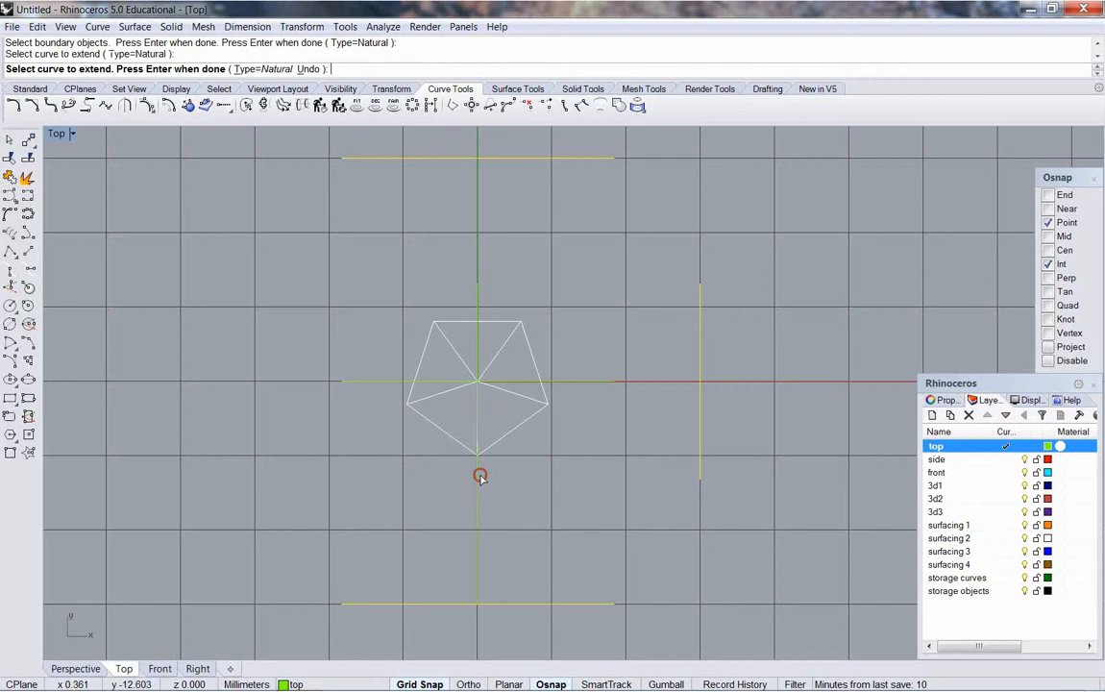
left_click(614, 385)
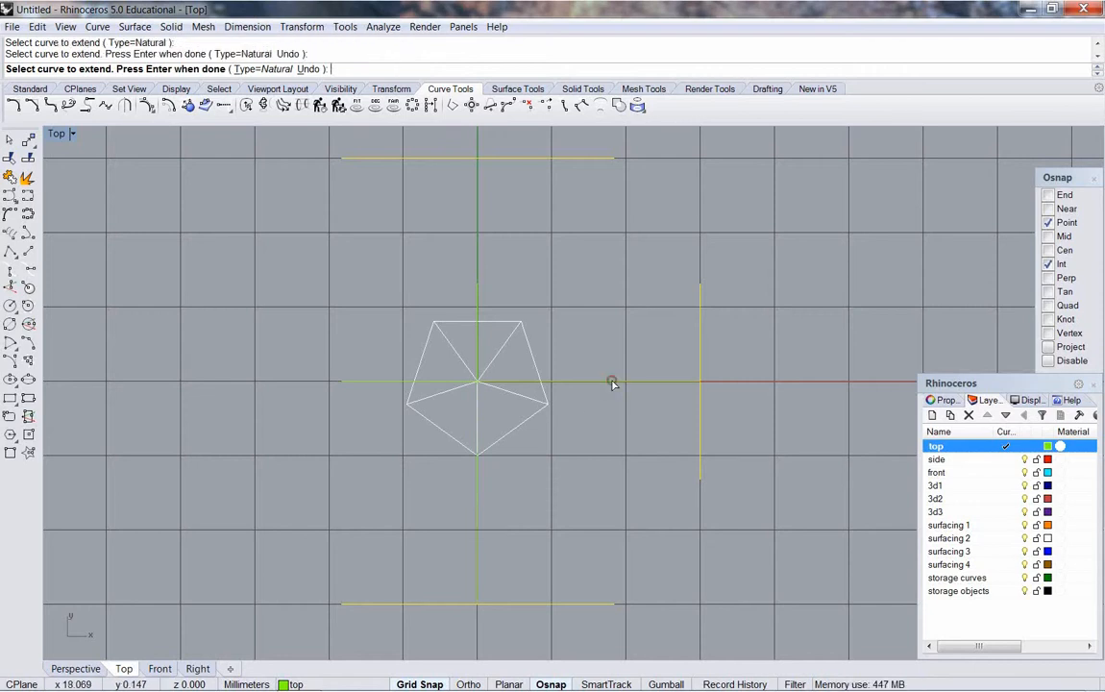
left_click(483, 288)
left_click(480, 287)
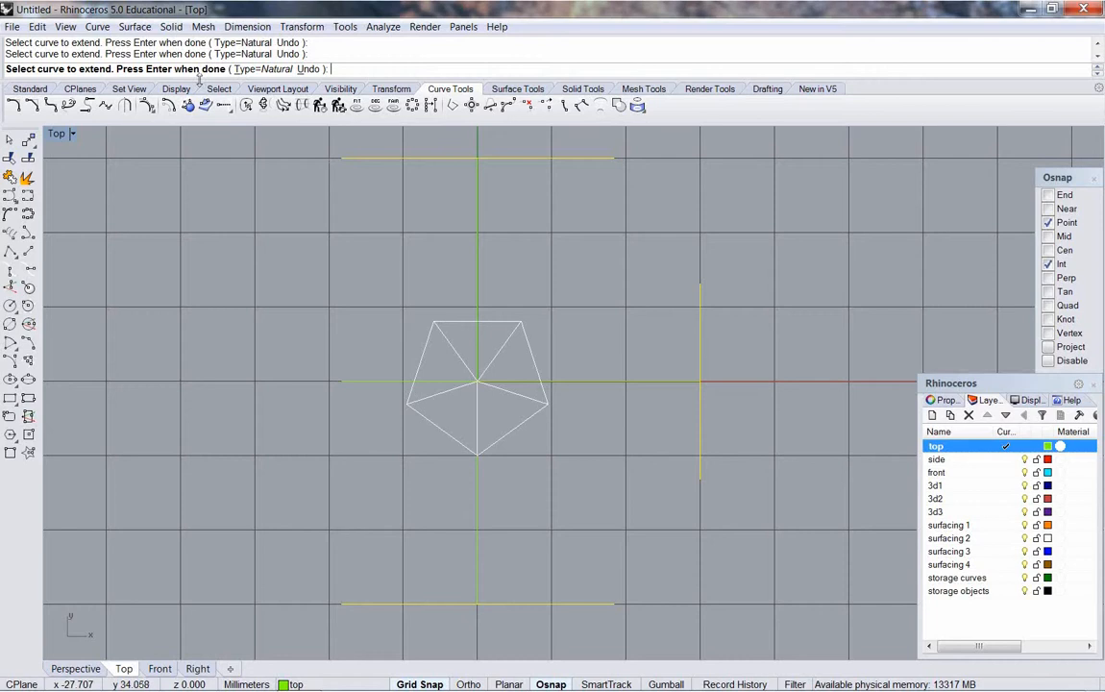
Finish extending the guide lines to the boundary lines
key("Return")
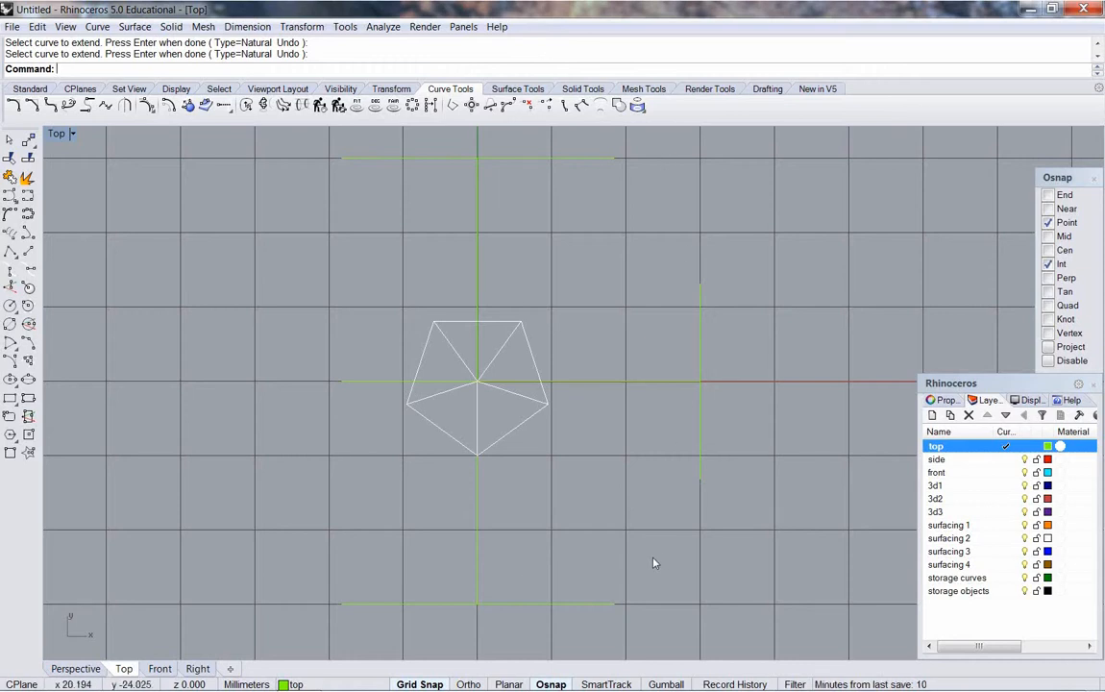
Try a fillet of radius 1 between the lower horizontal and the outer vertical guide line, and undo it
left_click(15, 108)
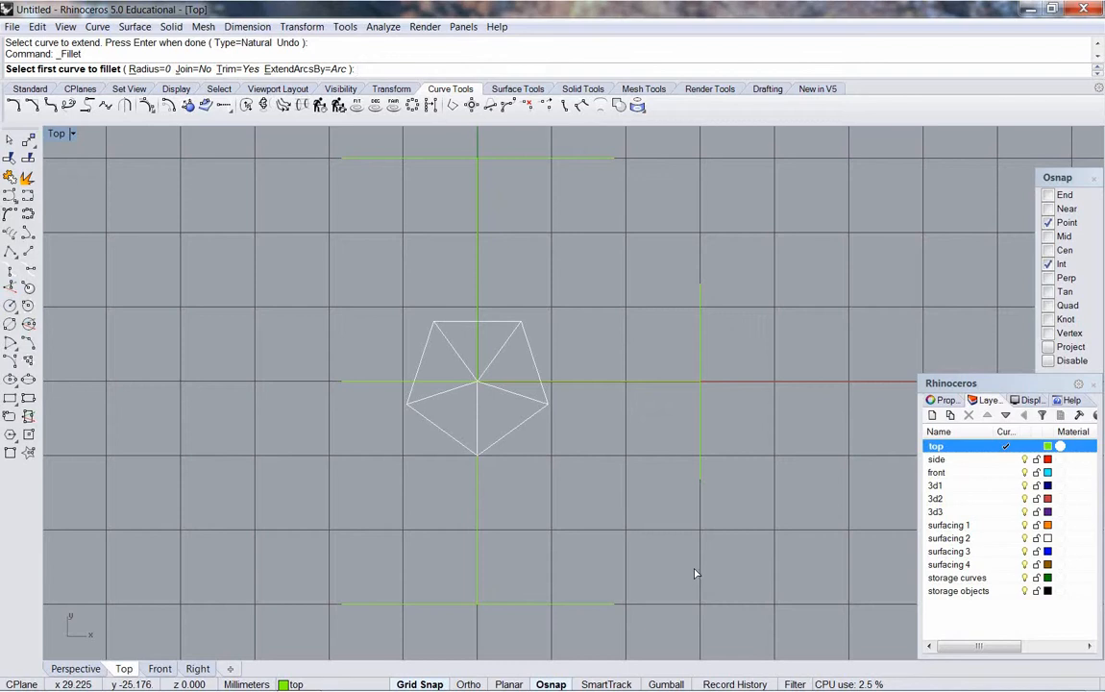
left_click(145, 71)
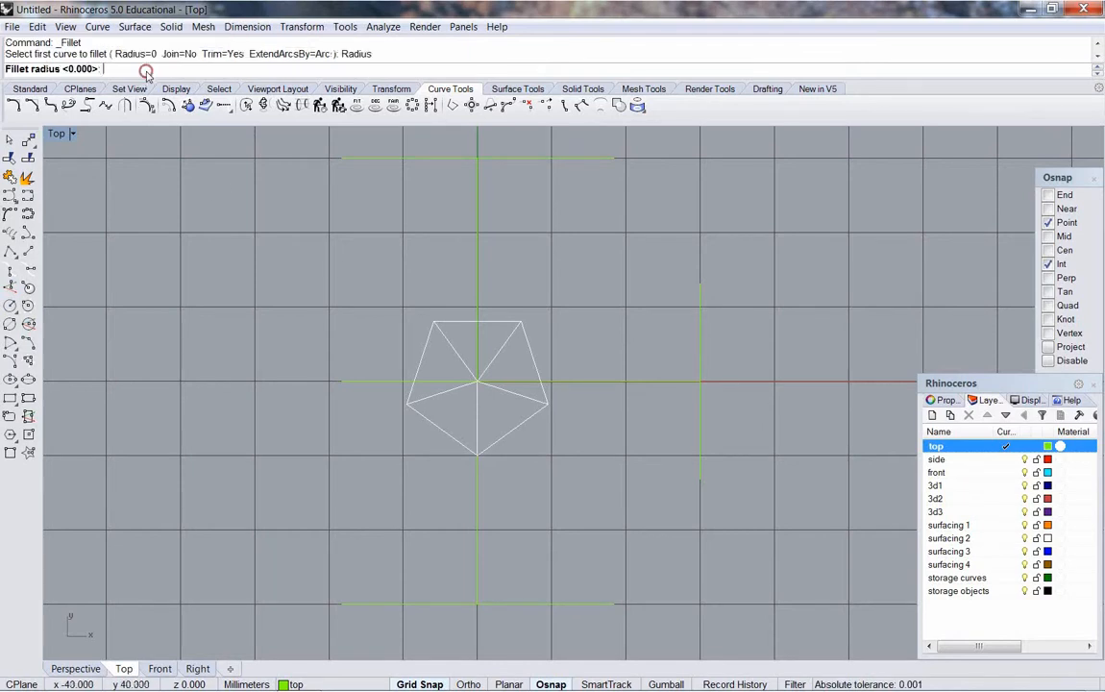
type("1")
key("Return")
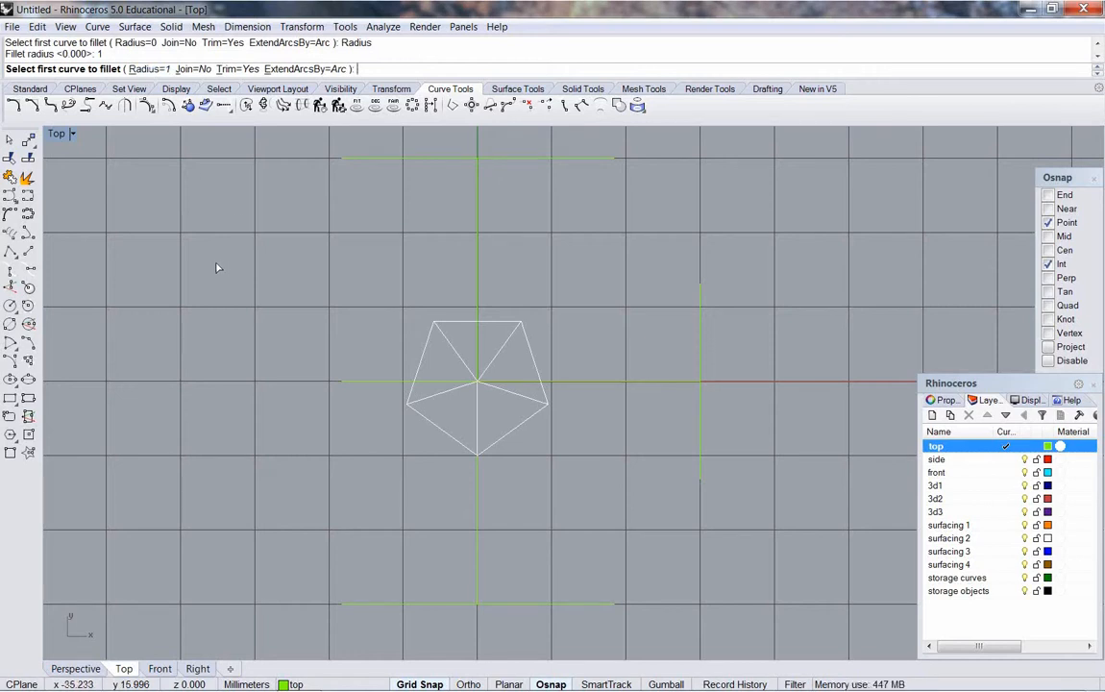
left_click(610, 604)
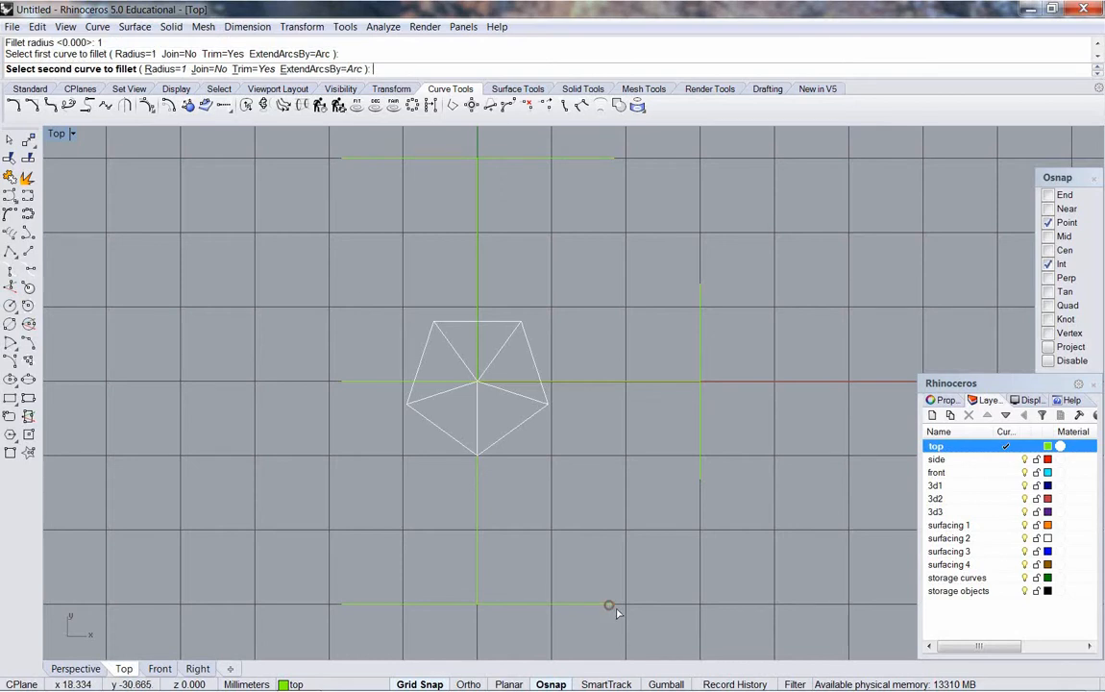
left_click(698, 477)
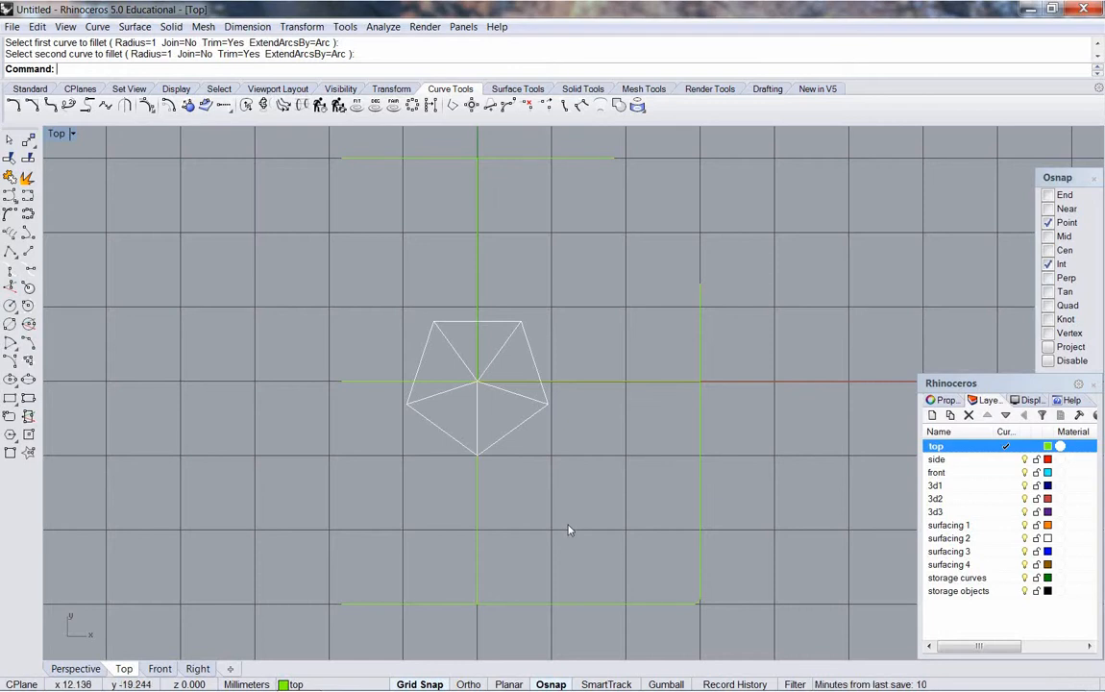
key("ctrl+z")
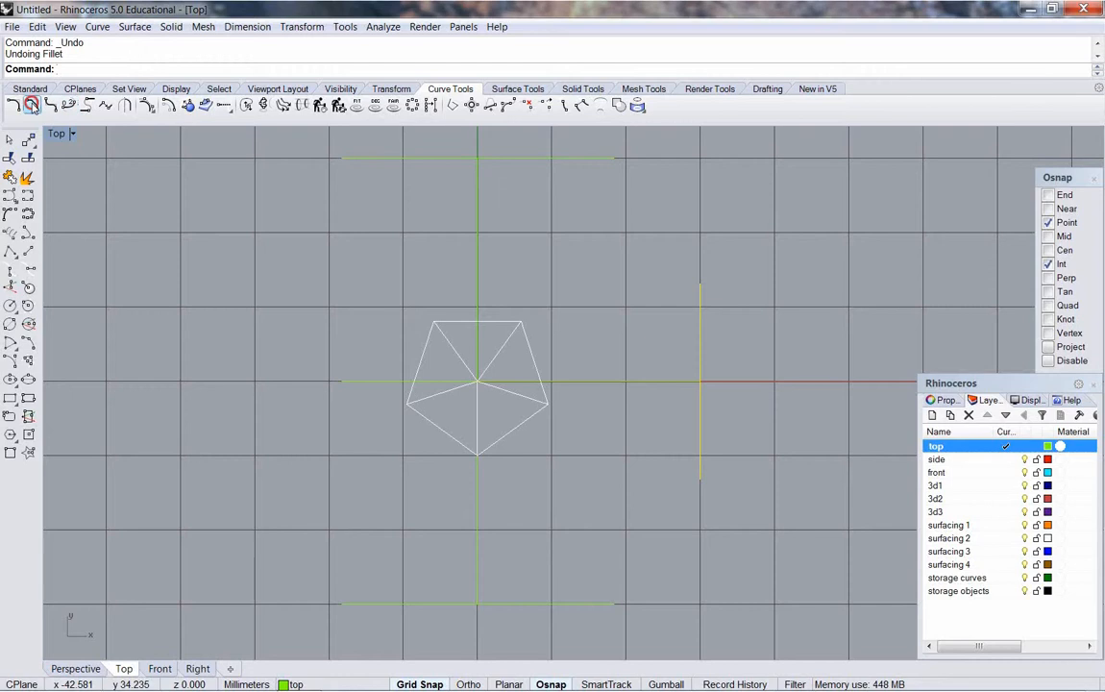
Fillet the lower horizontal and the outer vertical guide line with radius 0 to join them in a sharp corner
right_click(17, 108)
left_click(19, 110)
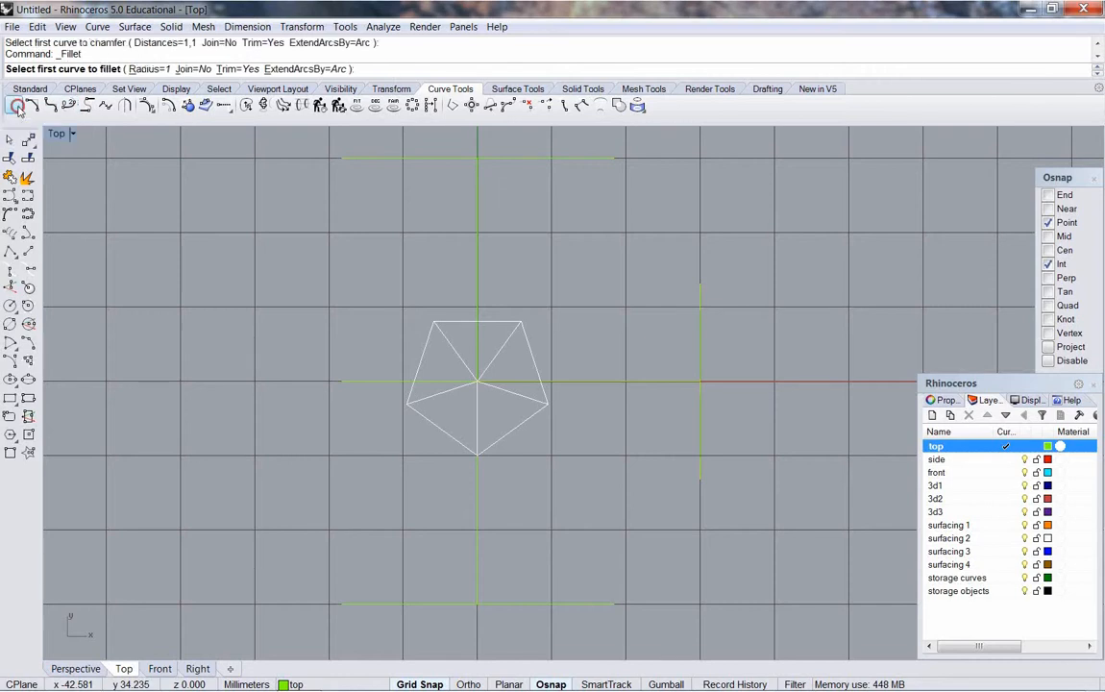
left_click(152, 69)
type("0")
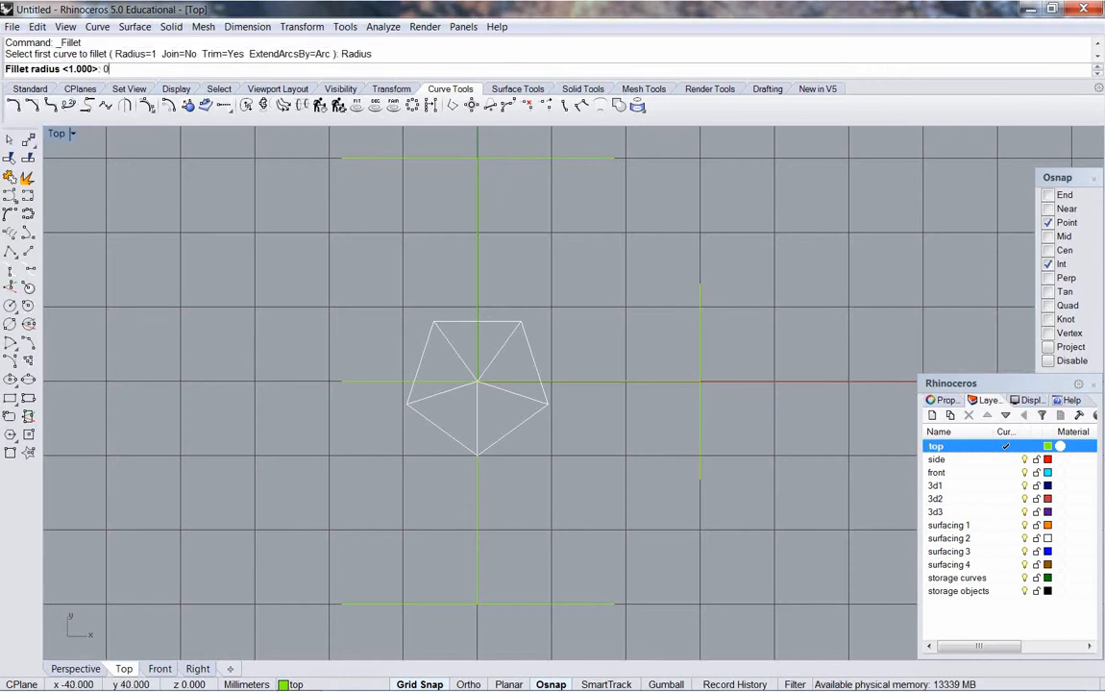
key("Return")
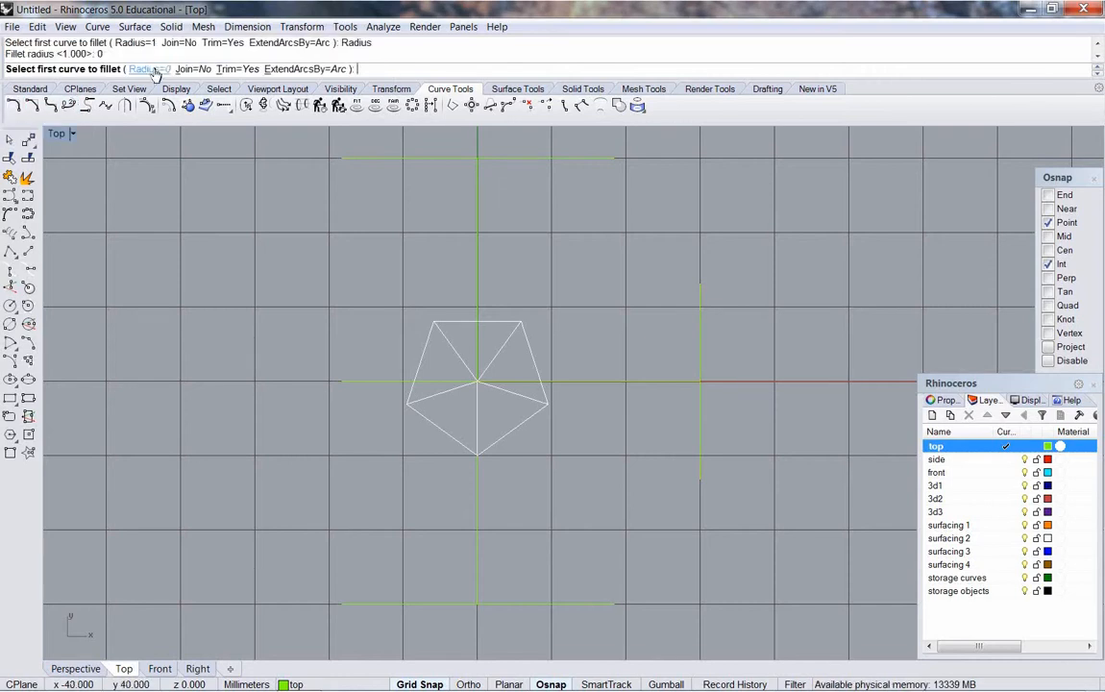
left_click(609, 603)
left_click(698, 480)
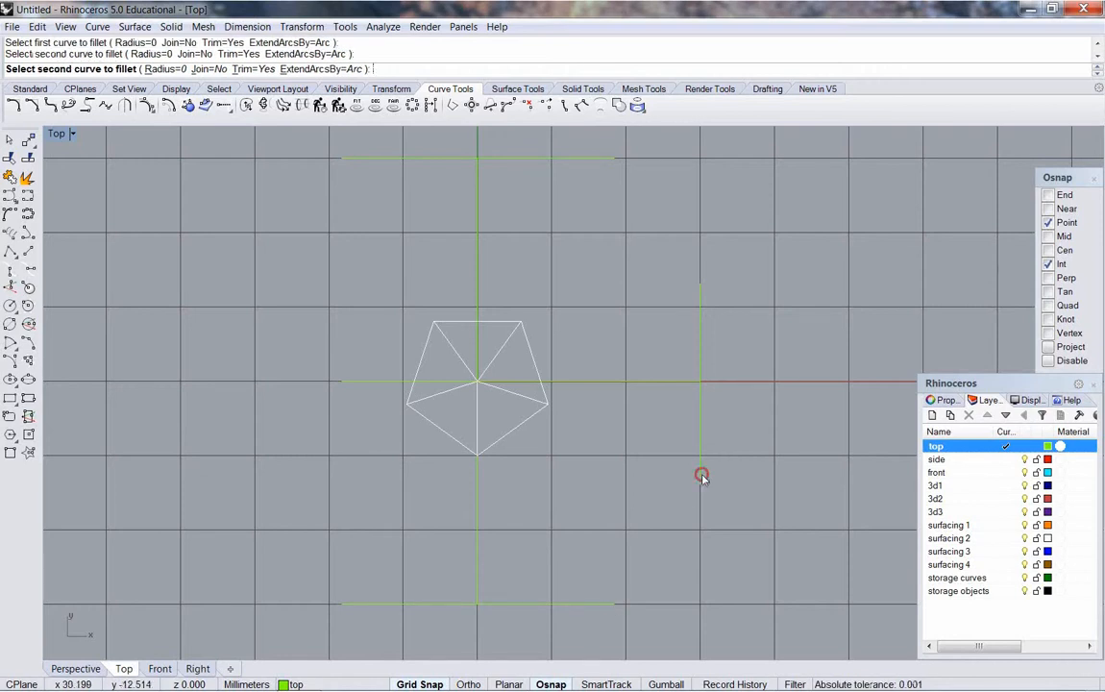
key("Return")
left_click(700, 284)
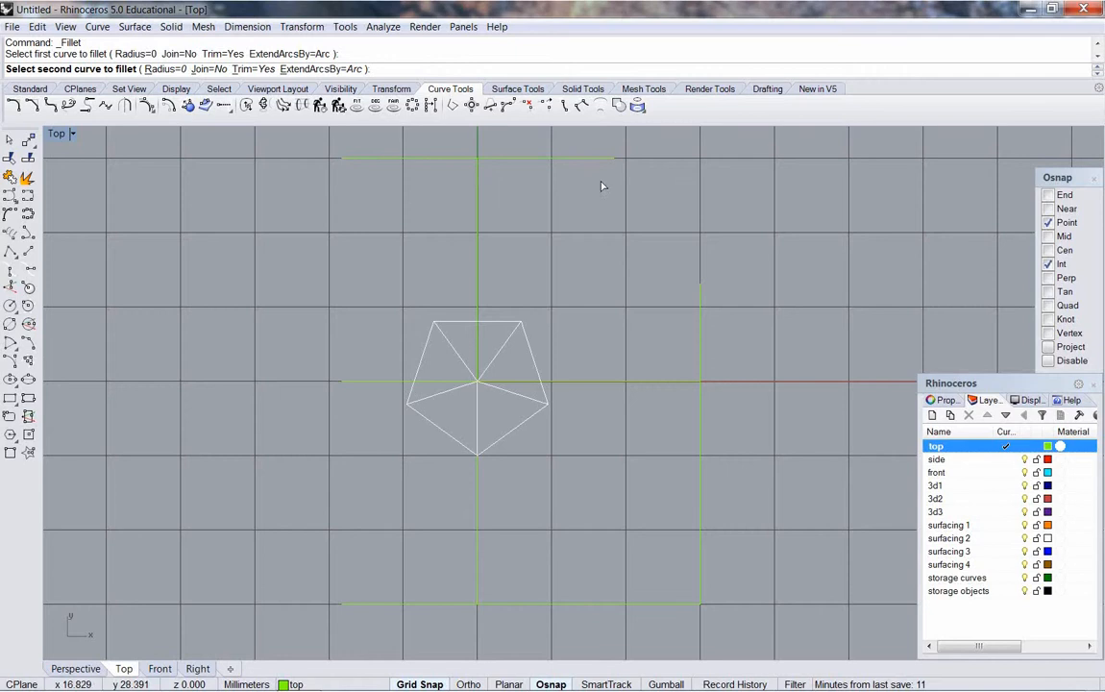
key("Escape")
key("Return")
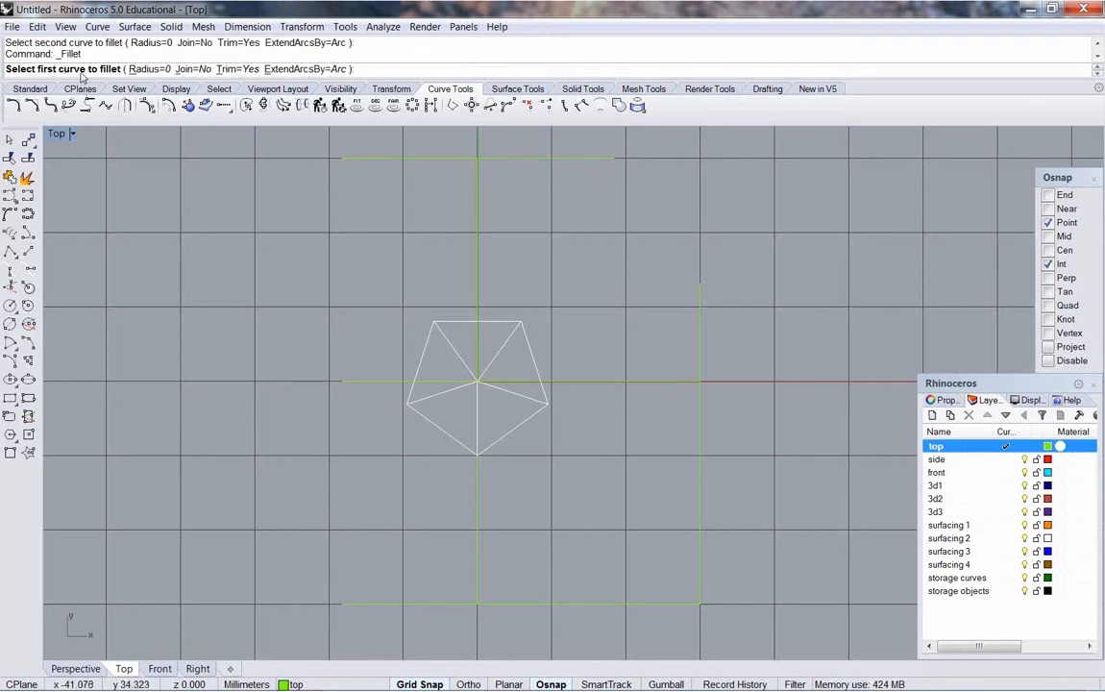
key("Escape")
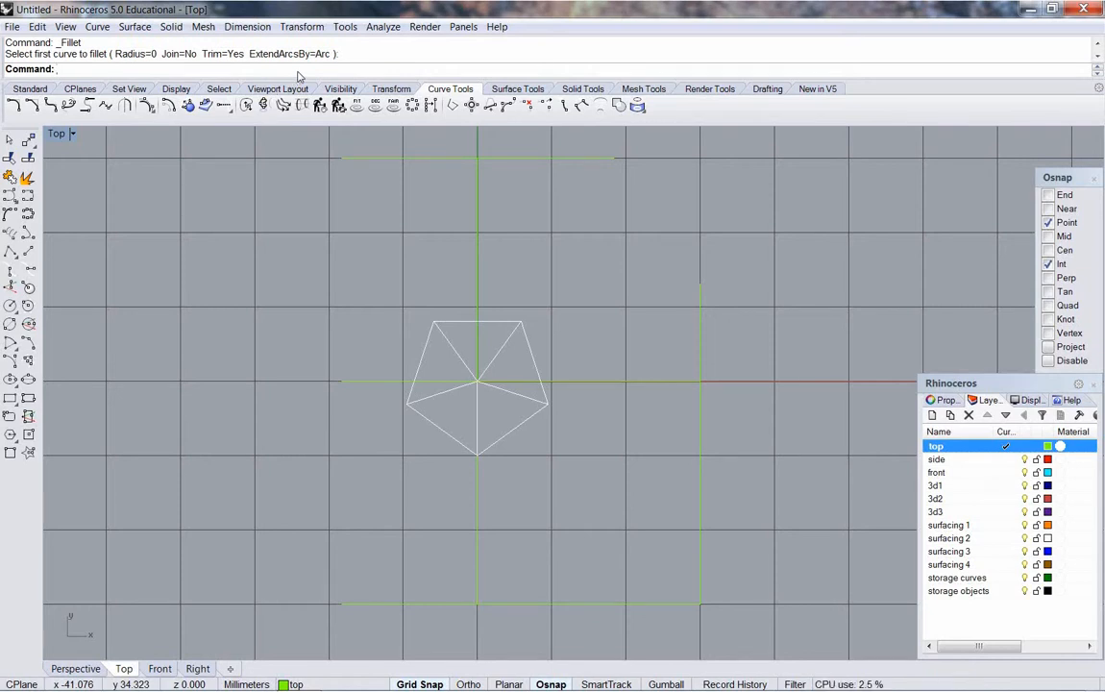
Fillet the upper horizontal guide line with the outer vertical one at radius 0 to close the upper corner
key("Return")
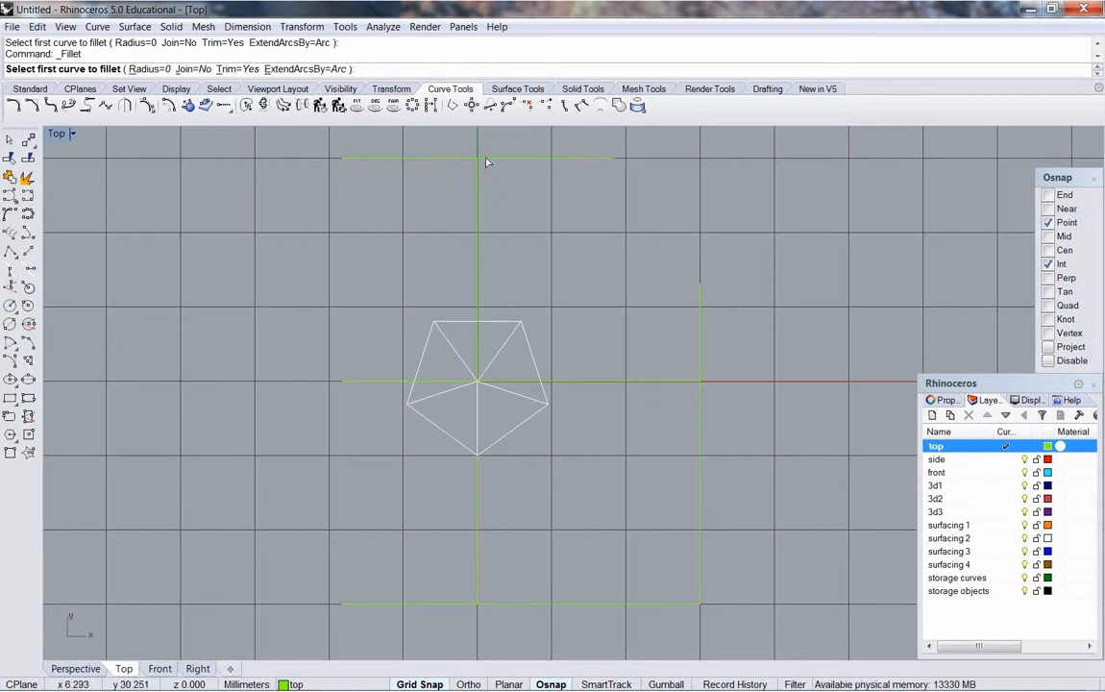
left_click(606, 159)
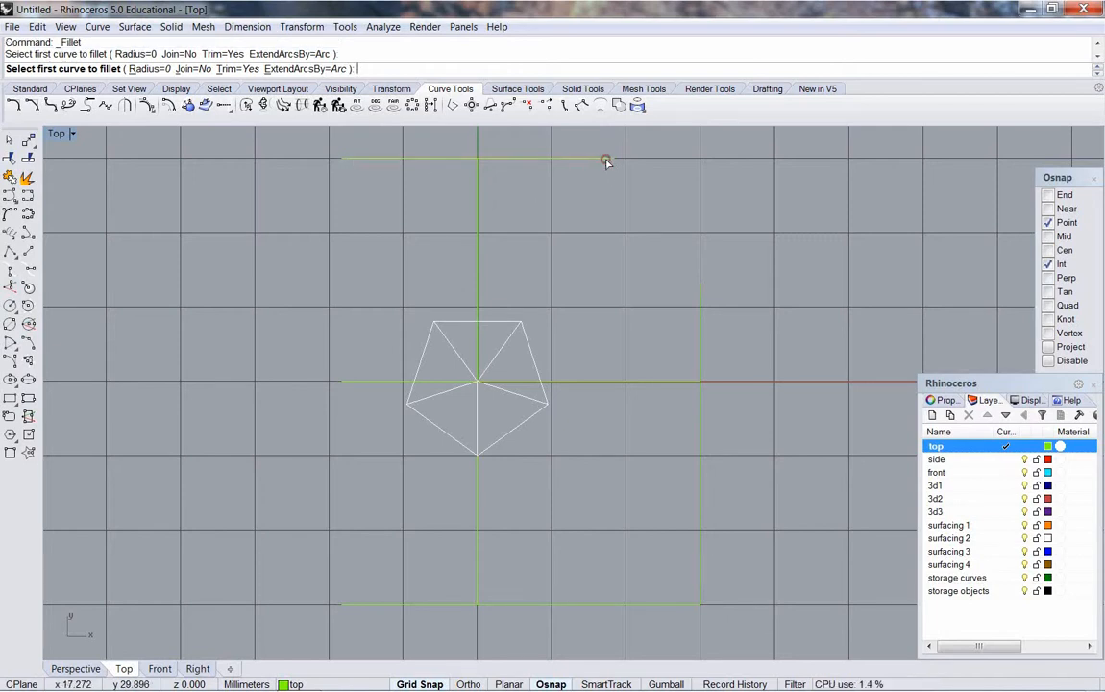
left_click(701, 302)
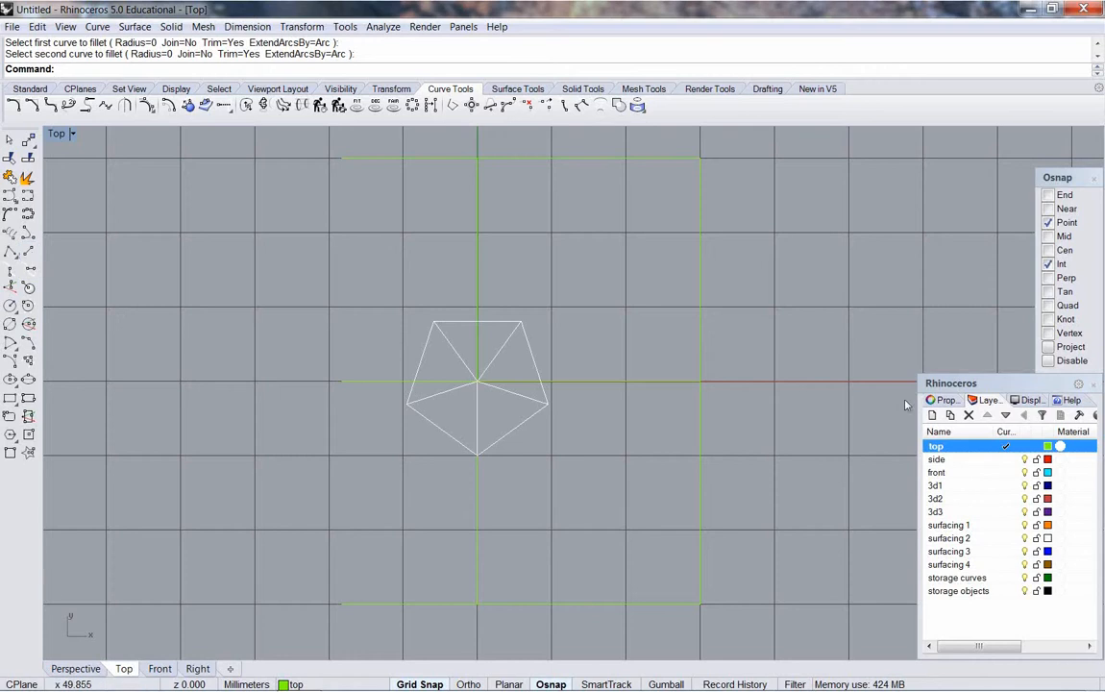
Make the side layer current and start a line with Grid Snap off and only the End object snap enabled
left_click(1008, 459)
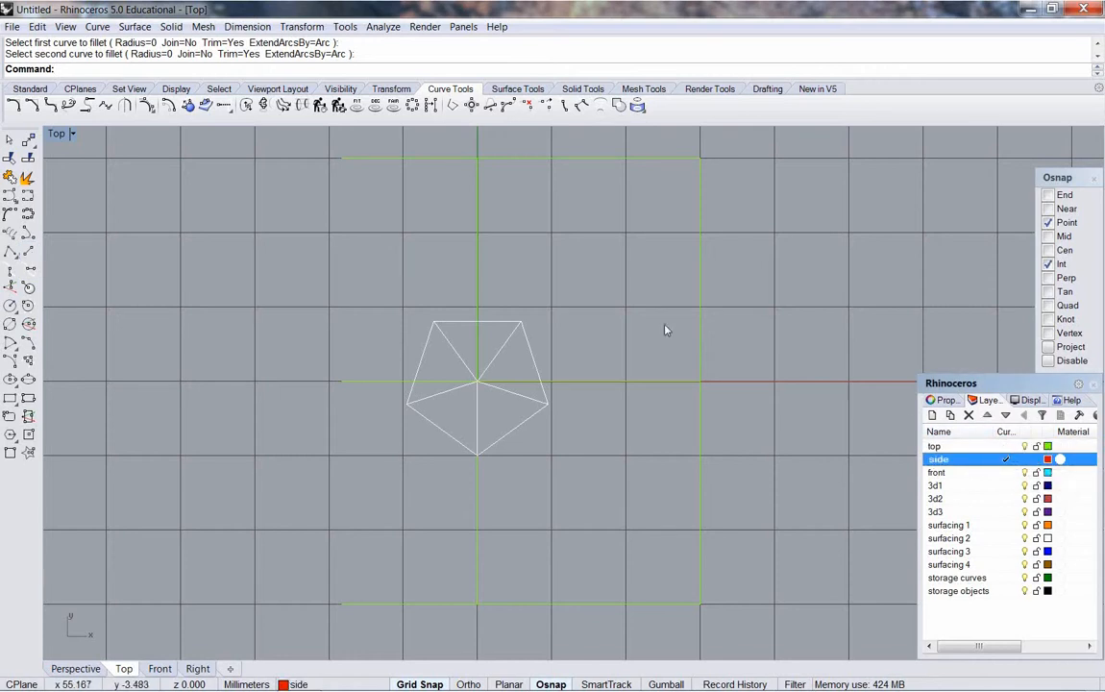
left_click(26, 230)
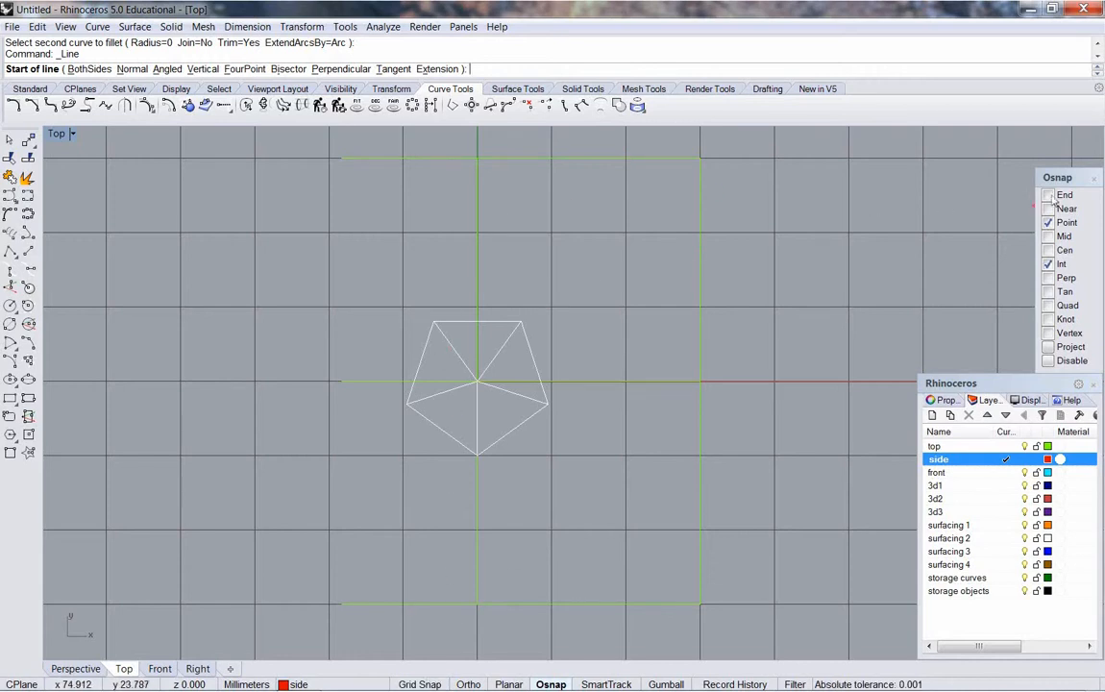
right_click(1048, 196)
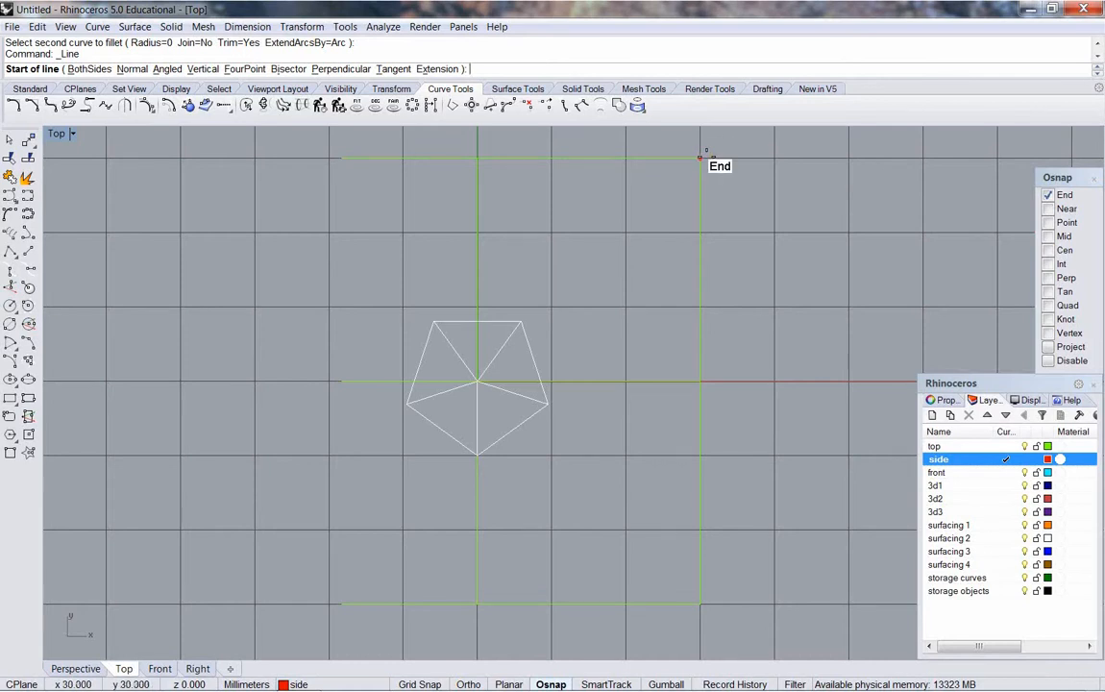
Draw a BothSides line through the upper corner of the guide frame, constrained to 45 degrees and about 30 mm to each side
left_click(703, 156)
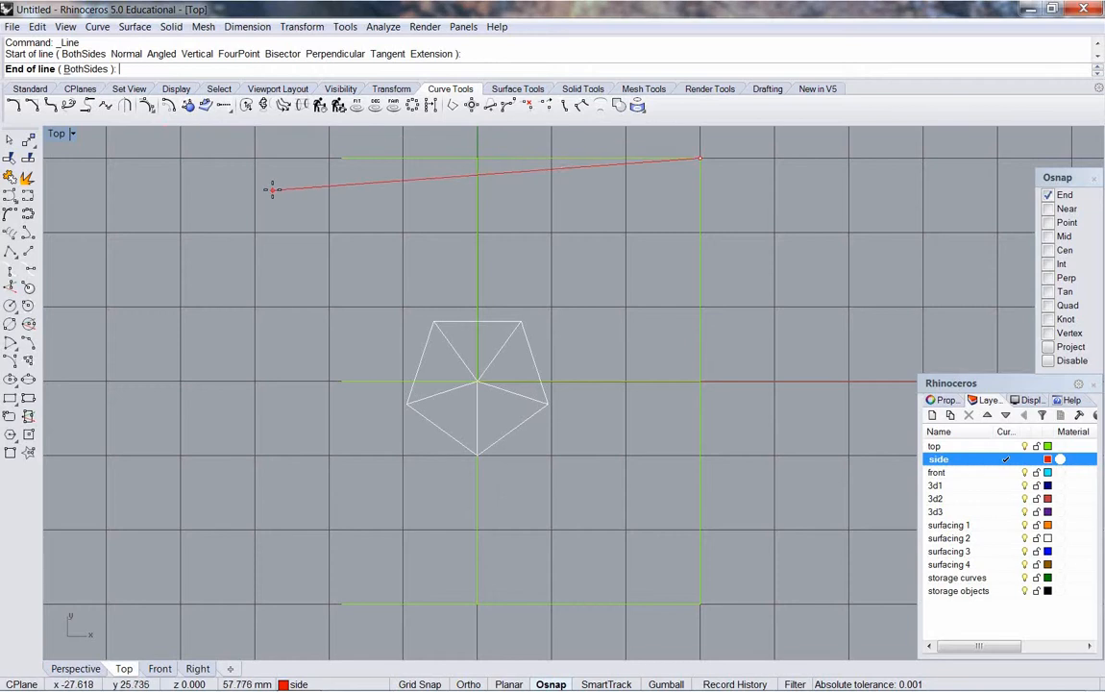
type("b")
key("Return")
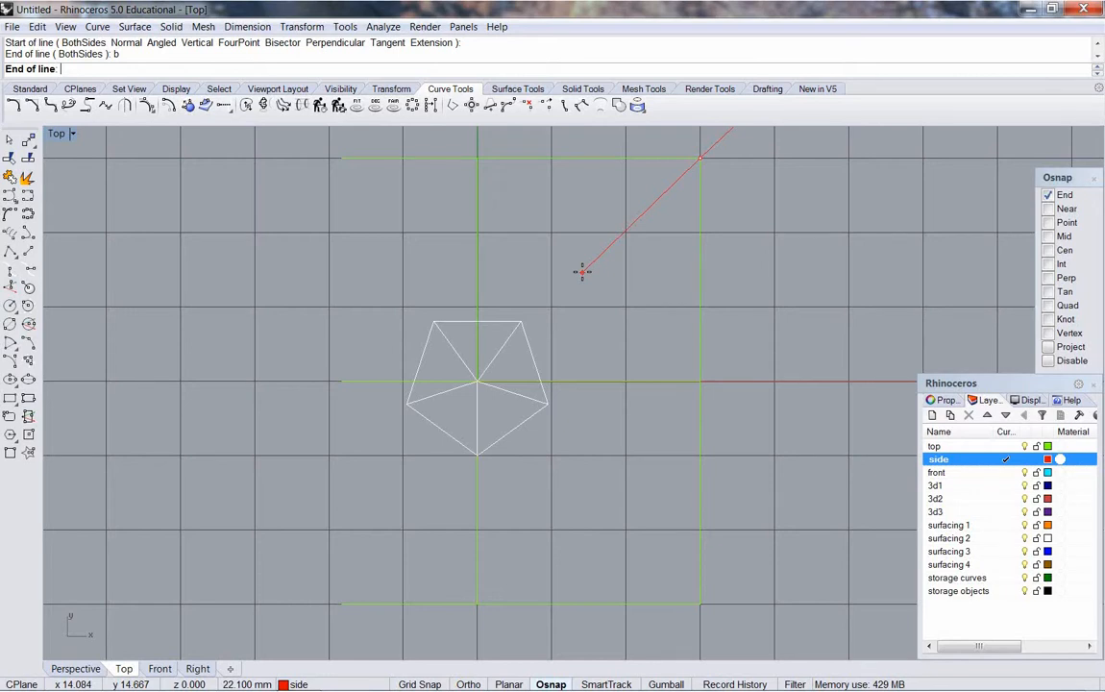
key("F8")
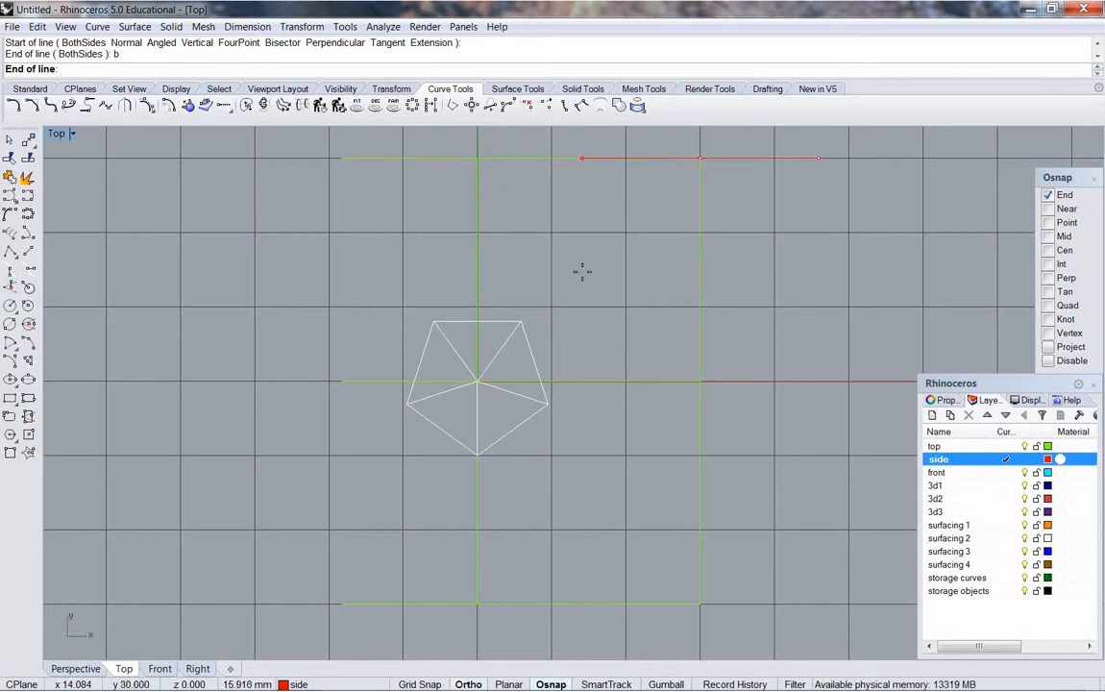
key("F8")
key("F8")
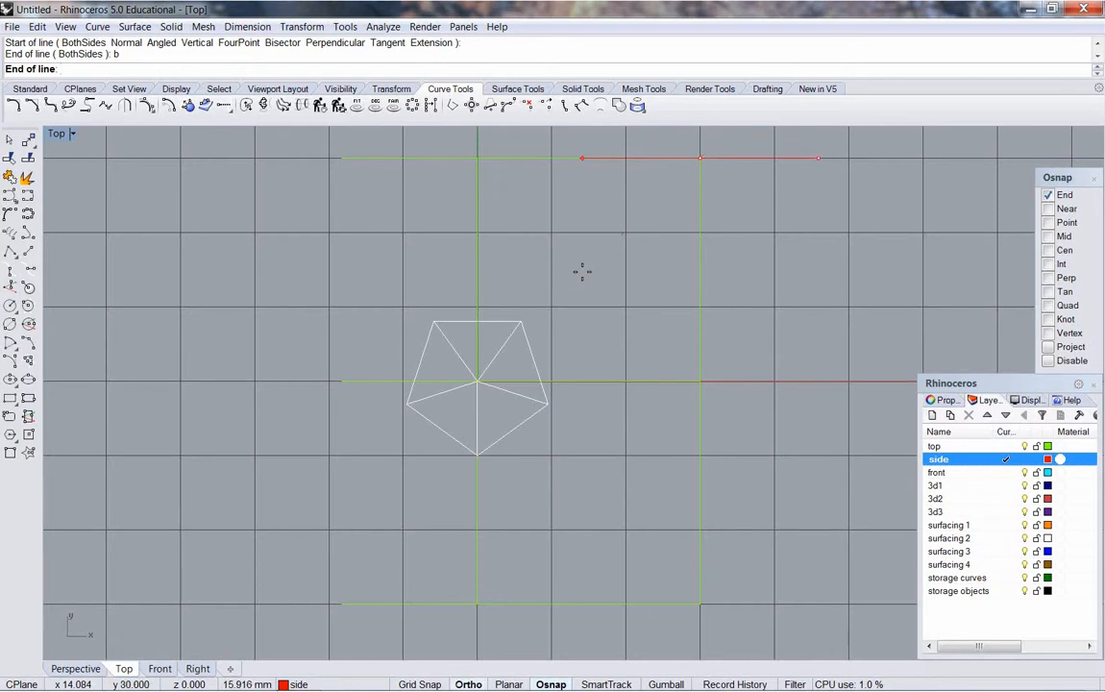
type("<")
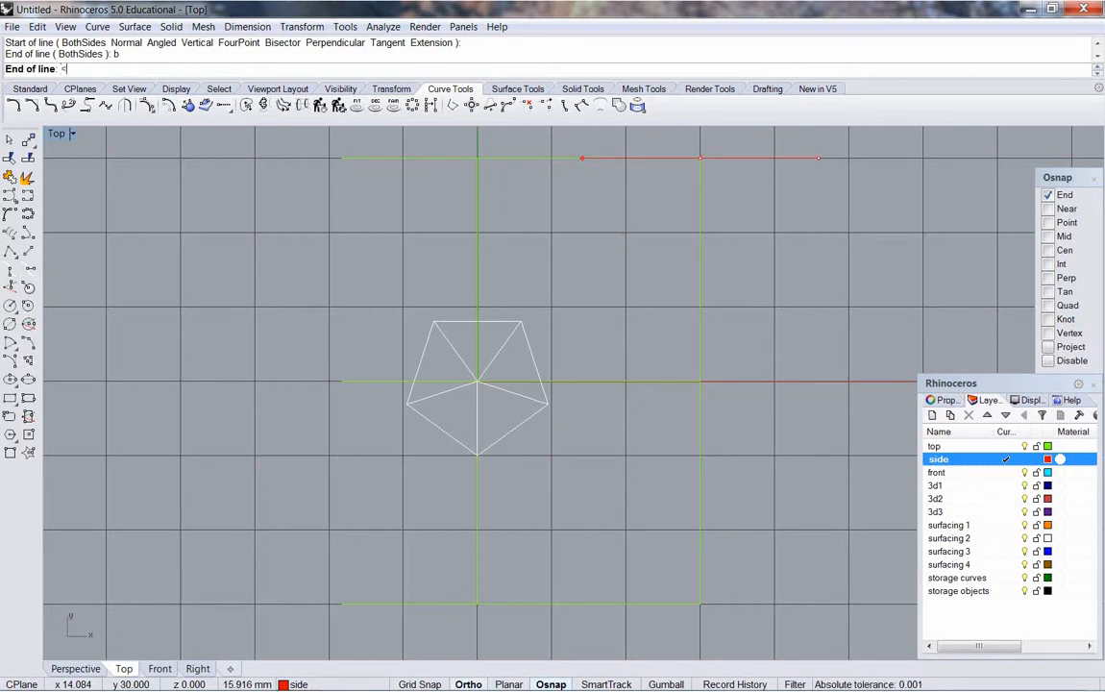
key("F8")
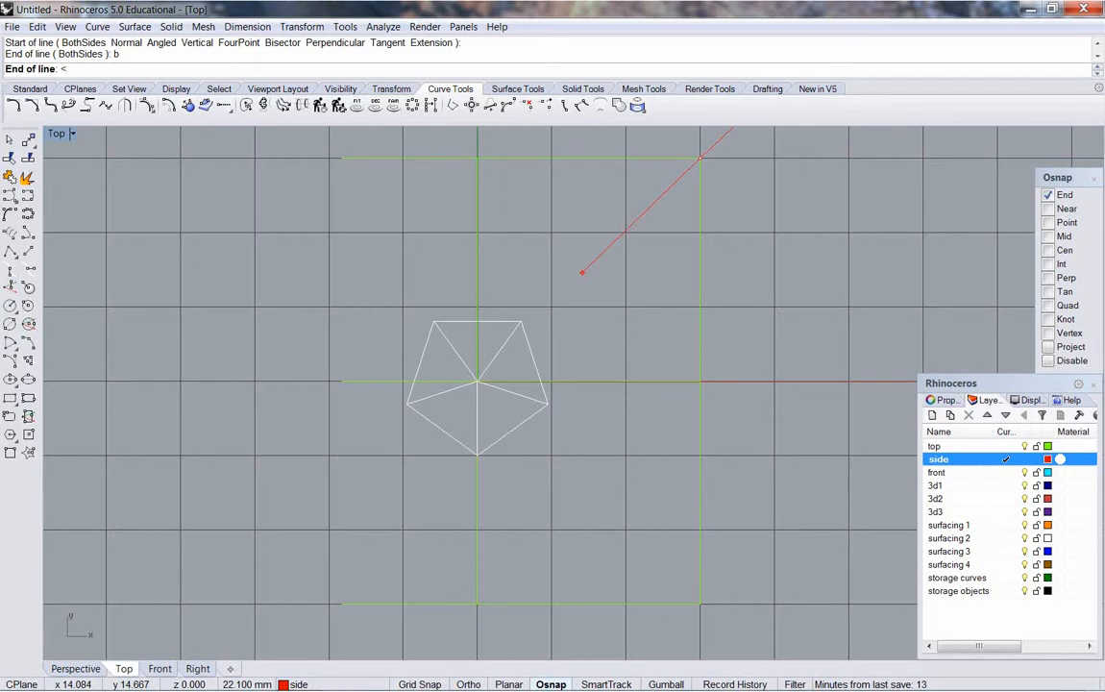
type("45")
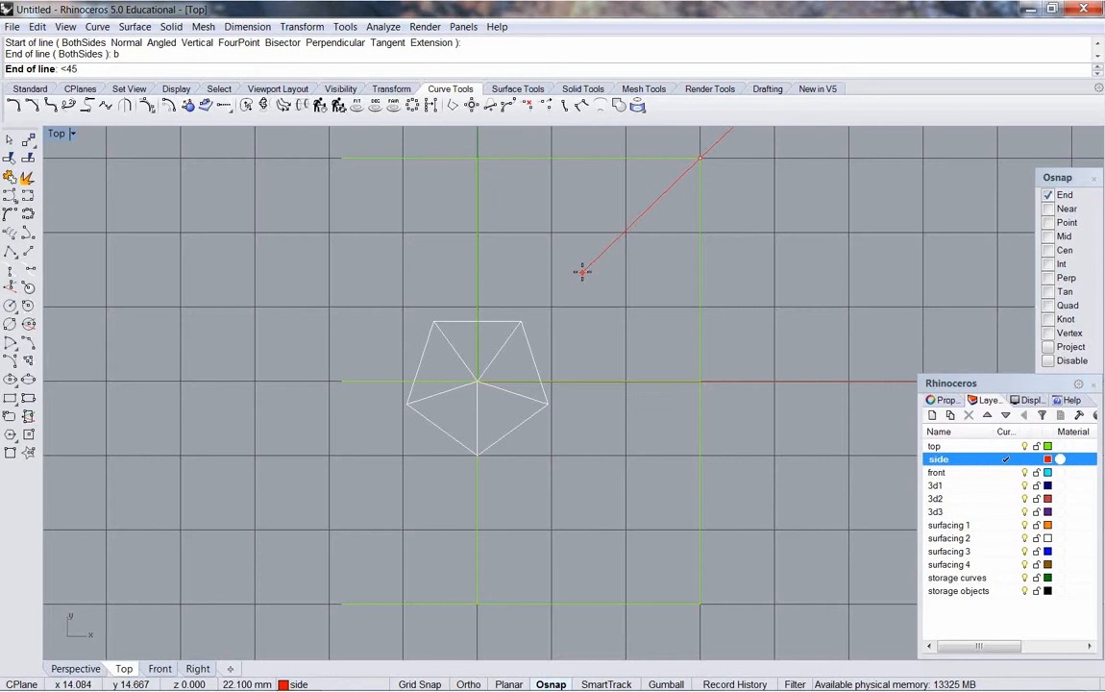
key("Return")
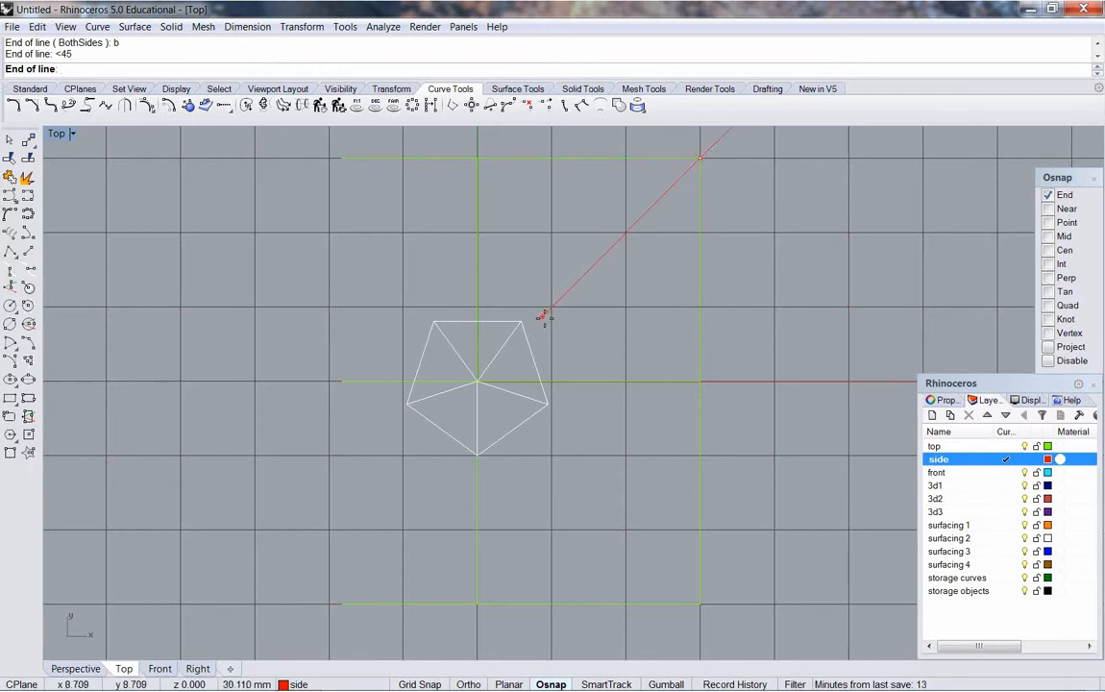
left_click(544, 317)
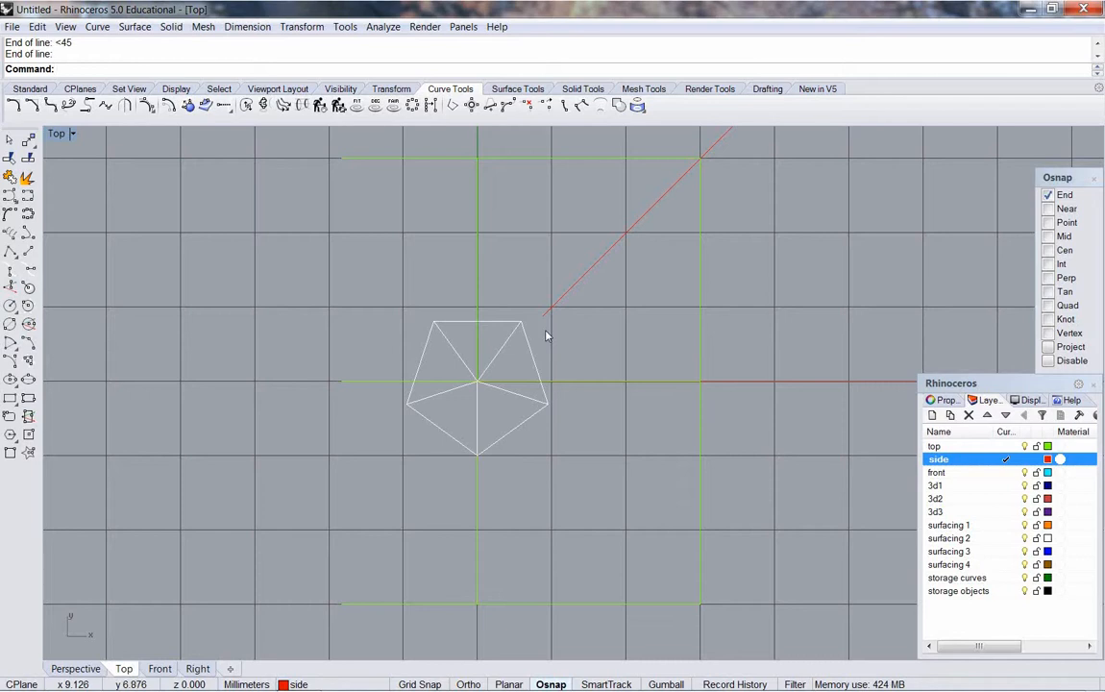
left_click(550, 311)
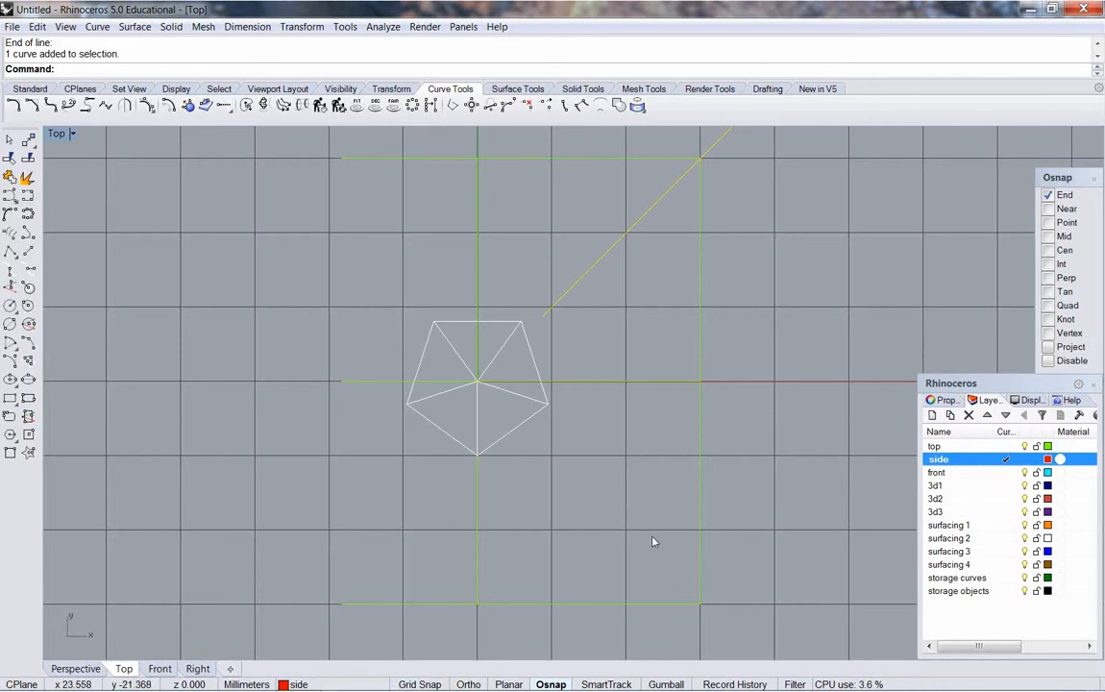
Draw a BothSides line through the lower corner of the guide frame, constrained to 45 degrees and about 30 mm to each side
key("Return")
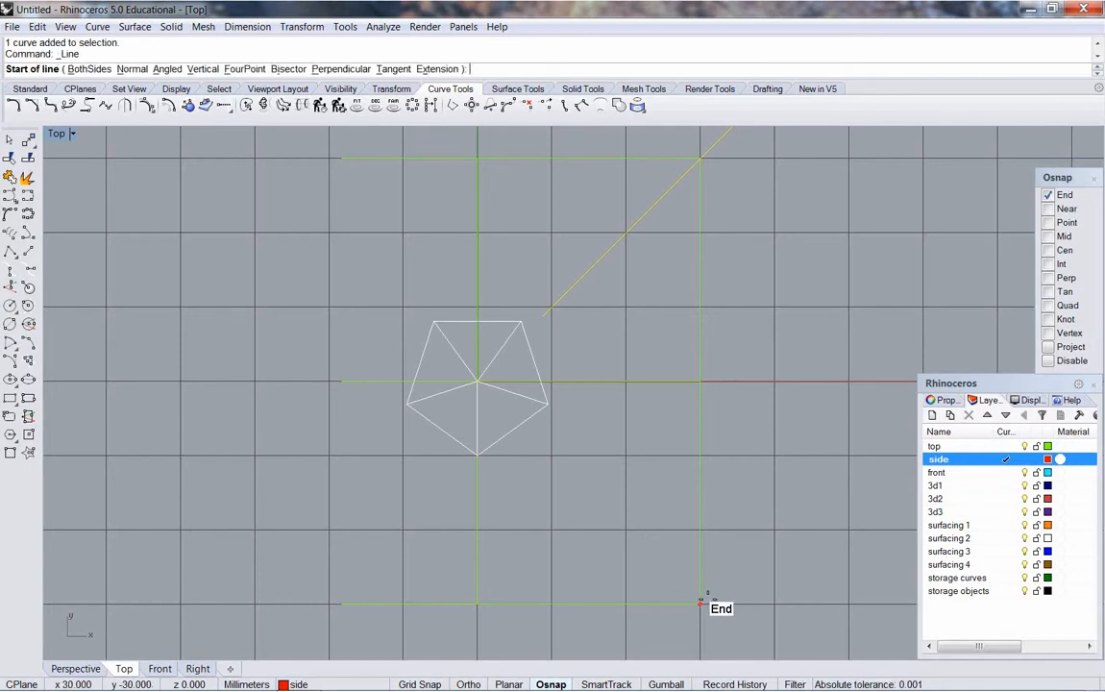
left_click(700, 602)
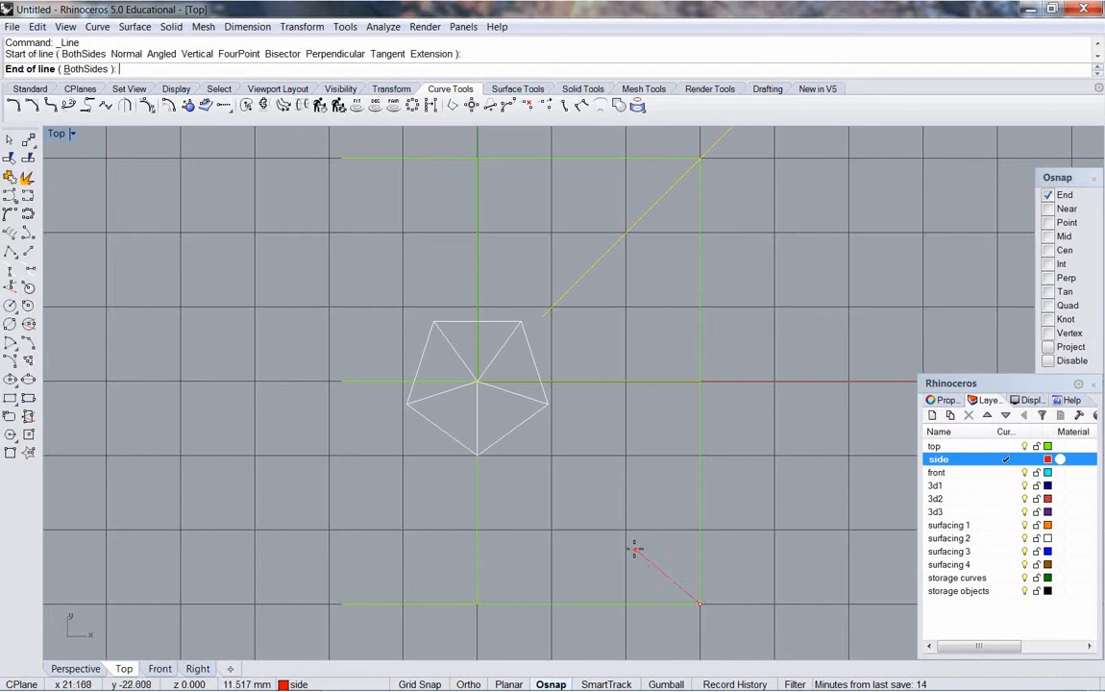
type("b")
key("Return")
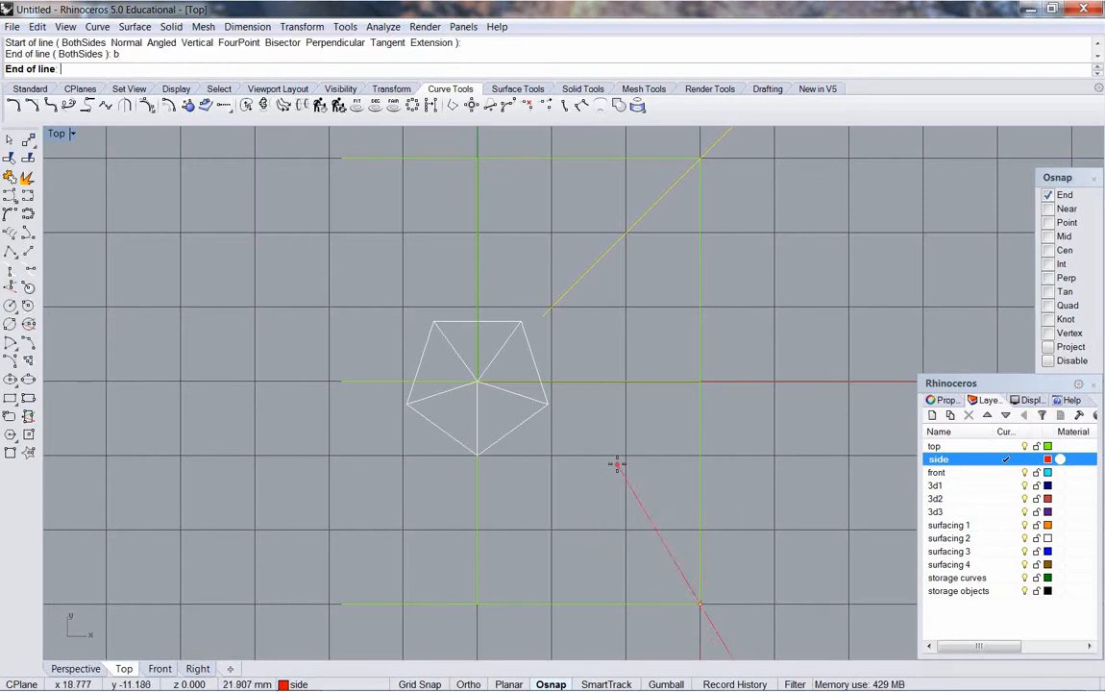
type("<45")
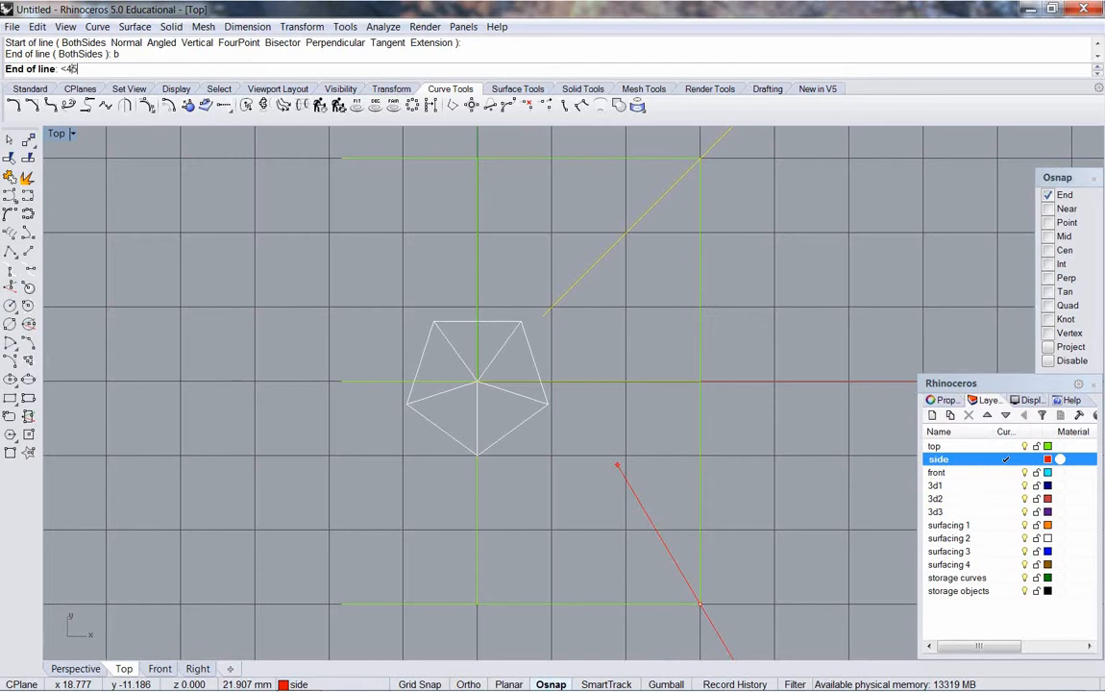
key("Return")
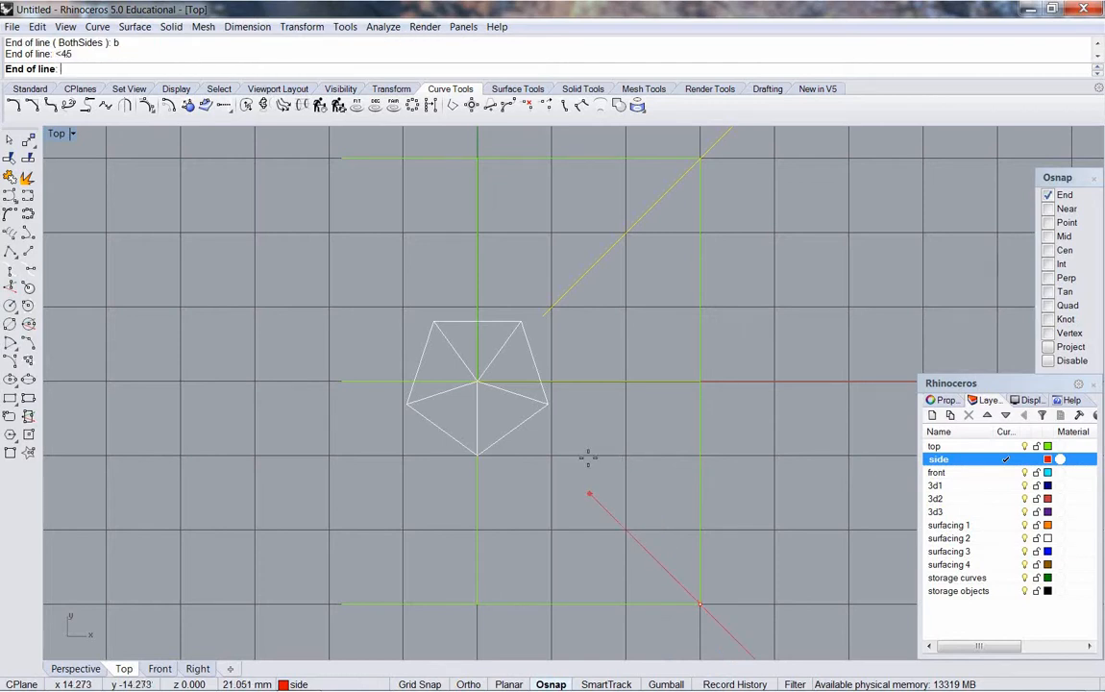
left_click(542, 436)
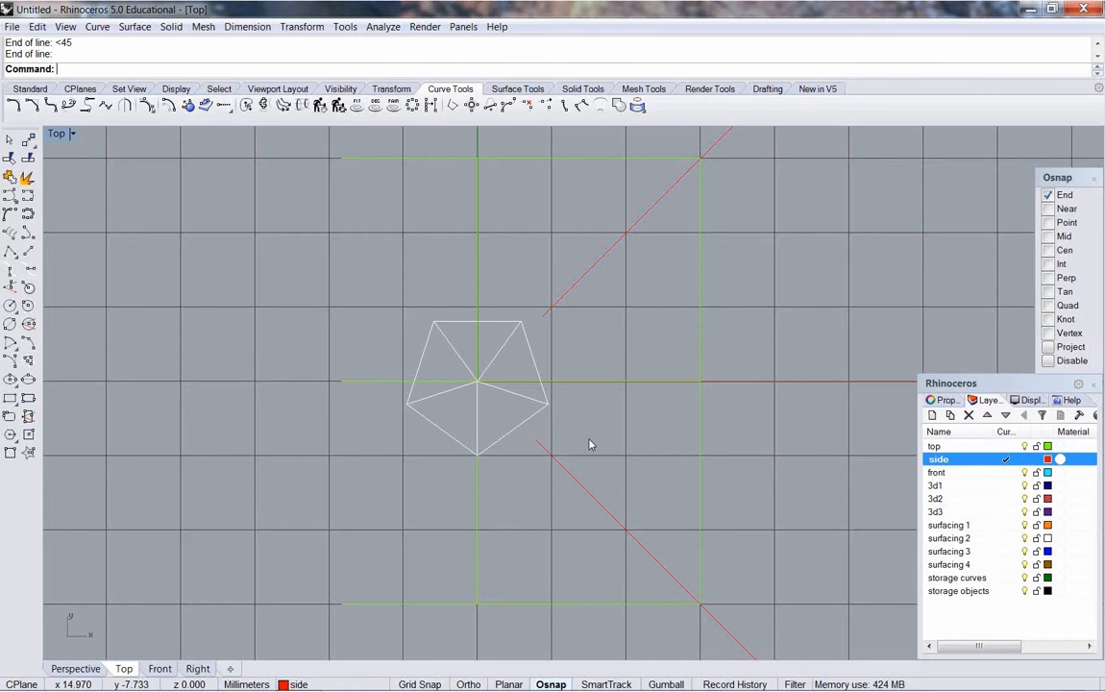
Make the top layer current and offset the vertical centre line with ThroughPoint through the pentagon's left vertex
left_click(475, 294)
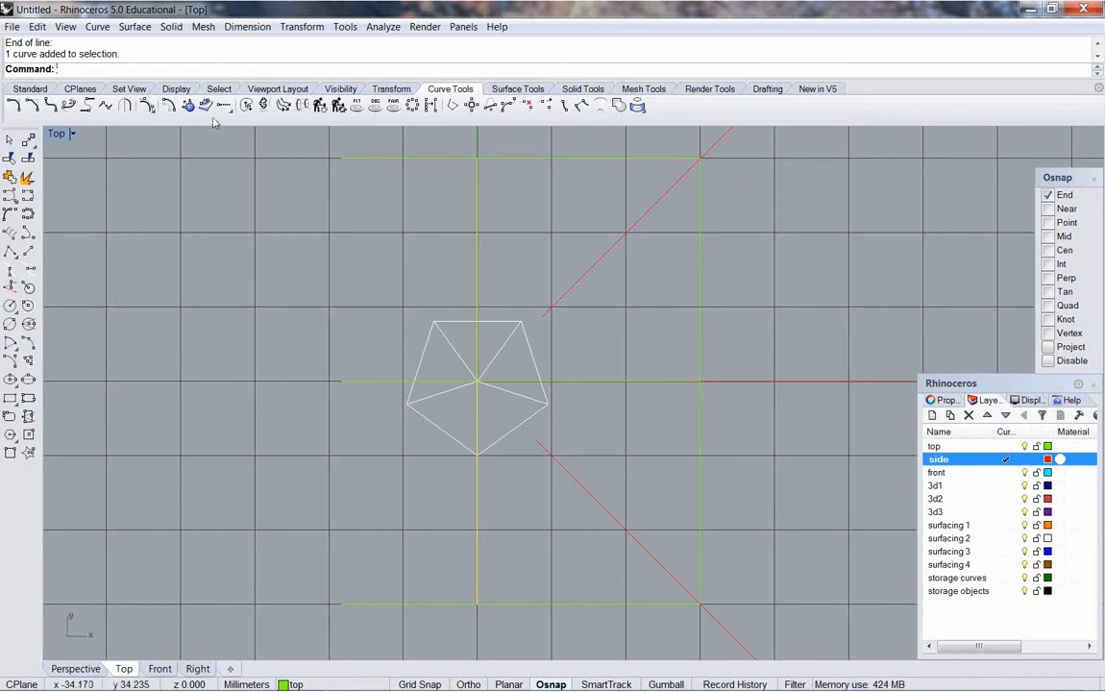
left_click(126, 105)
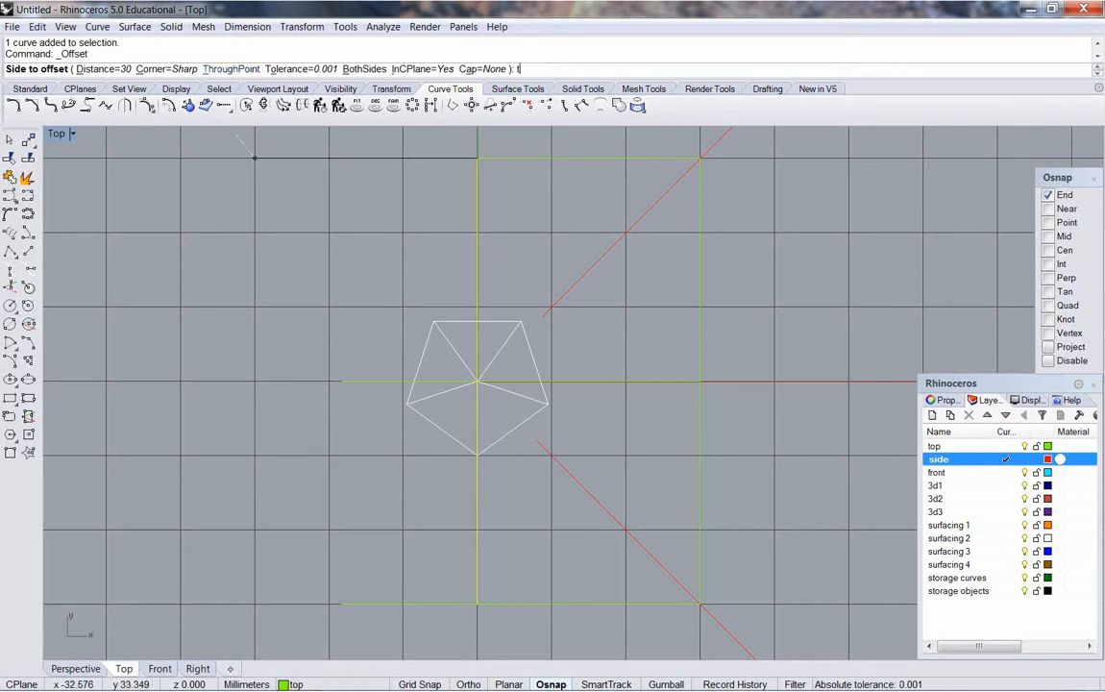
key("Return")
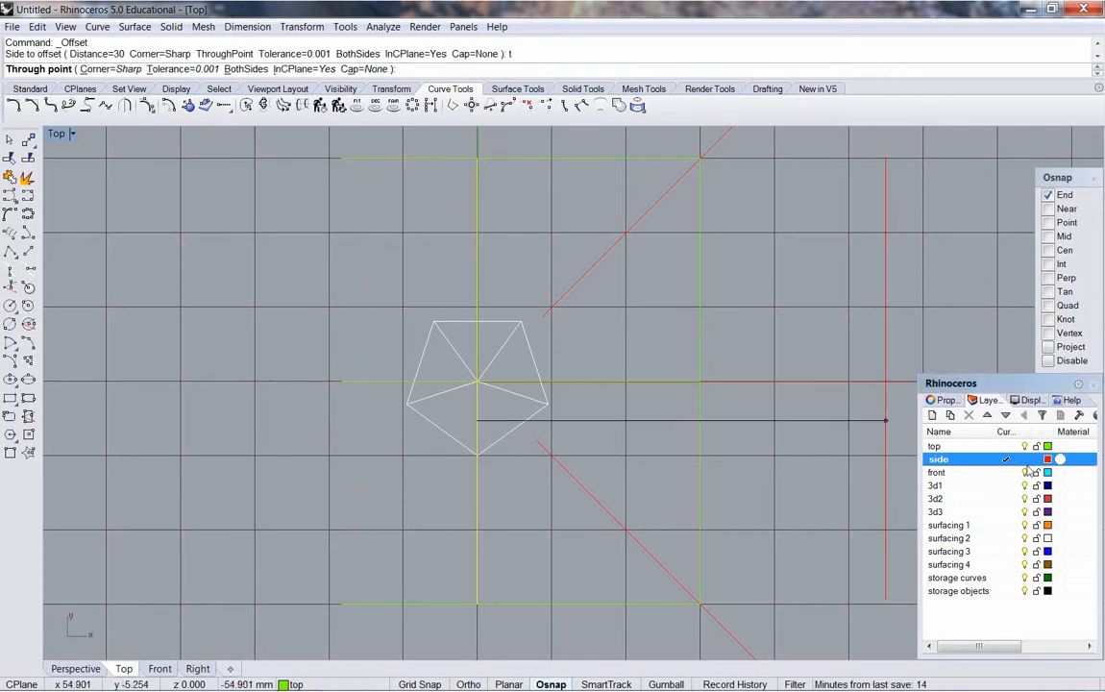
left_click(1004, 446)
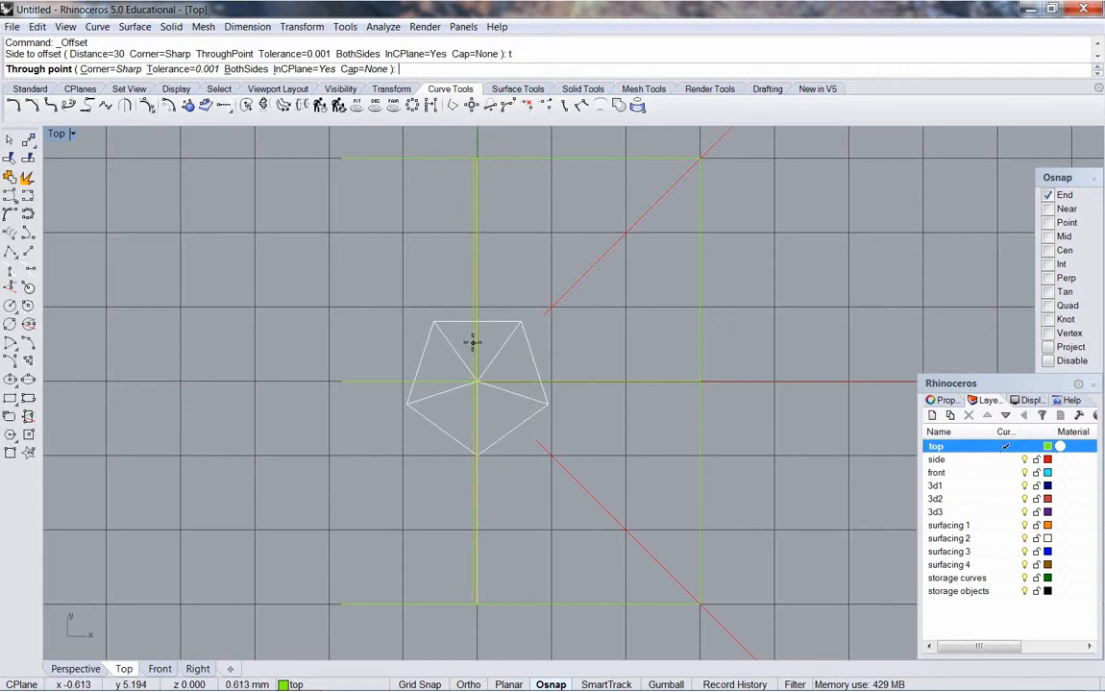
left_click(399, 404)
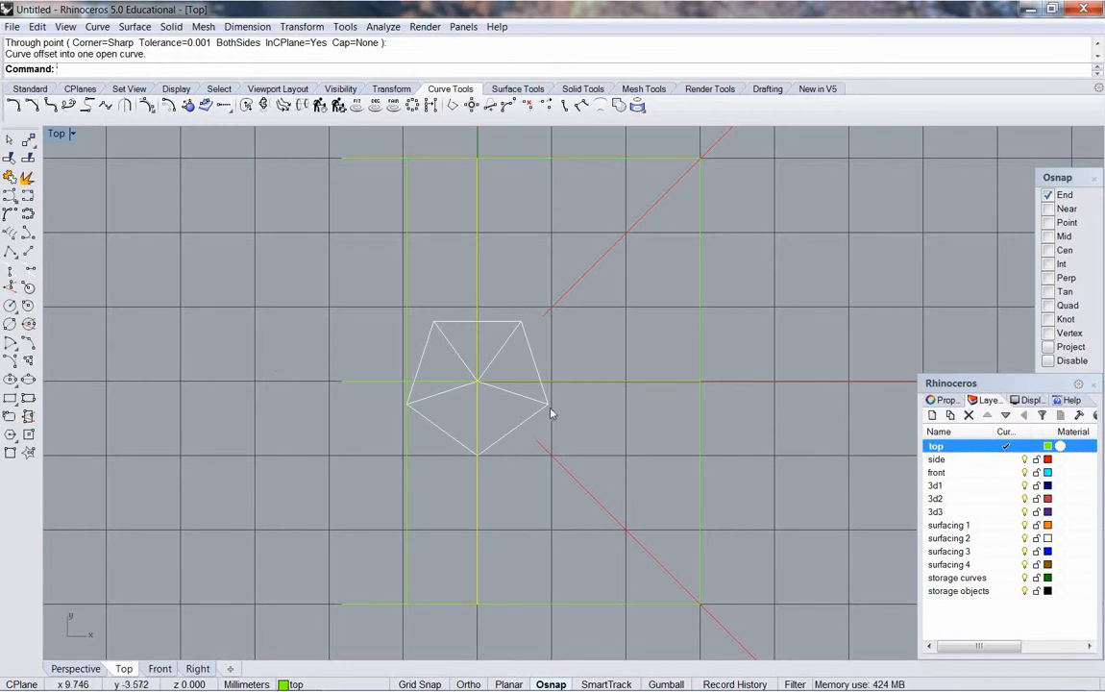
Offset the vertical centre line by the same 9.51057 mm distance to the pentagon's right side
right_click(333, 327)
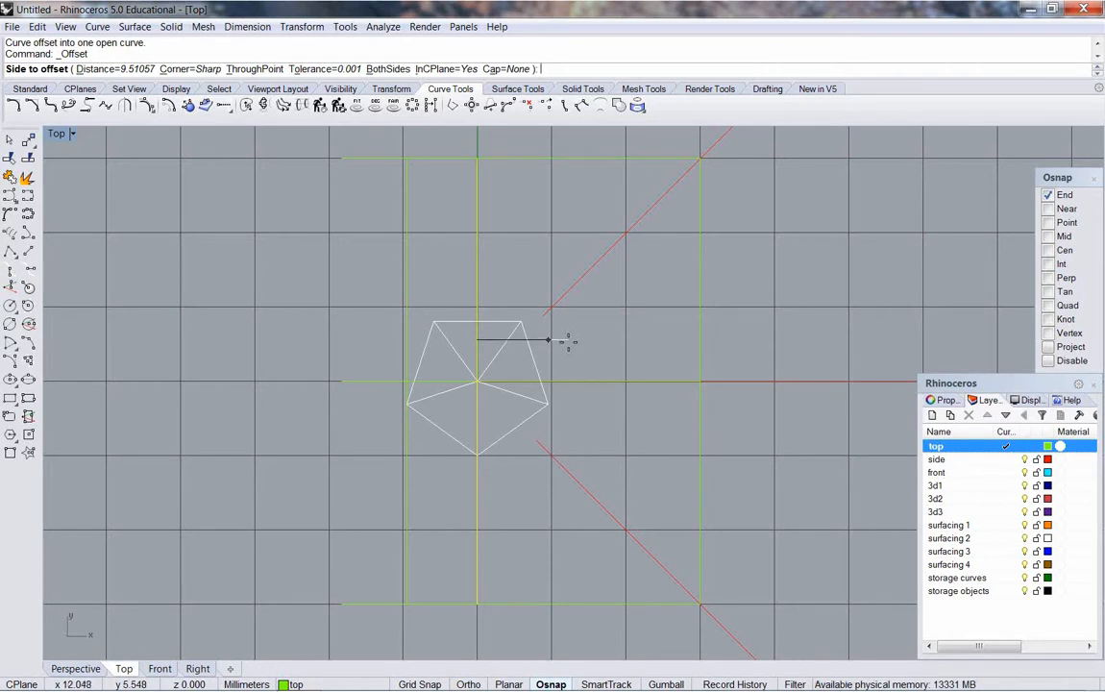
left_click(582, 403)
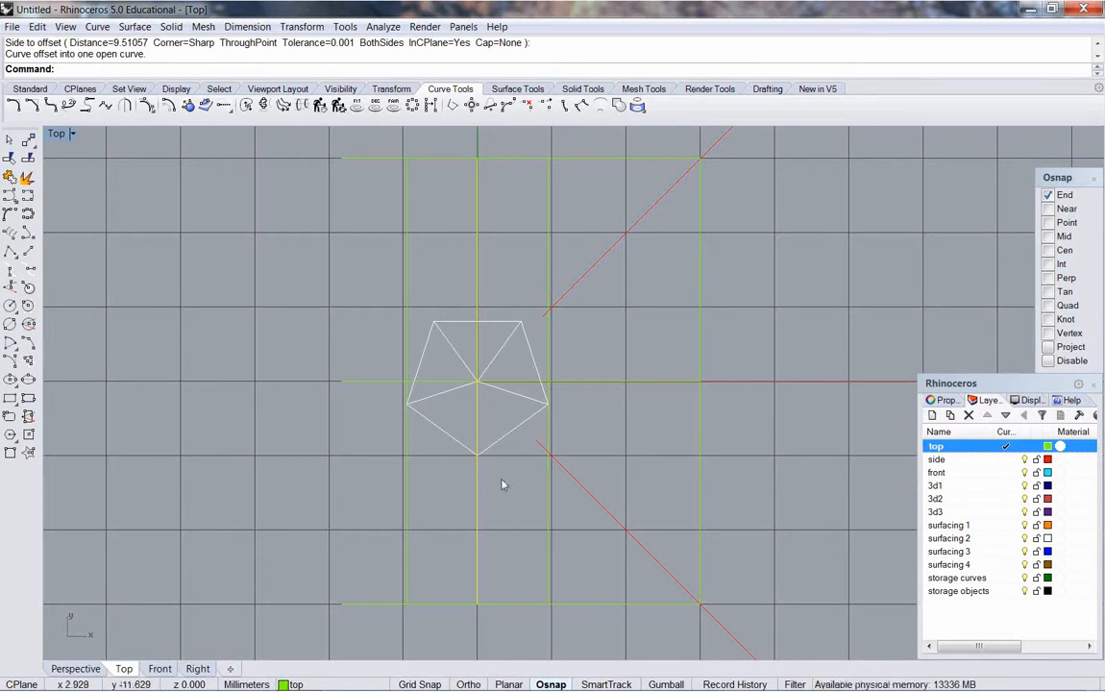
left_click(476, 514)
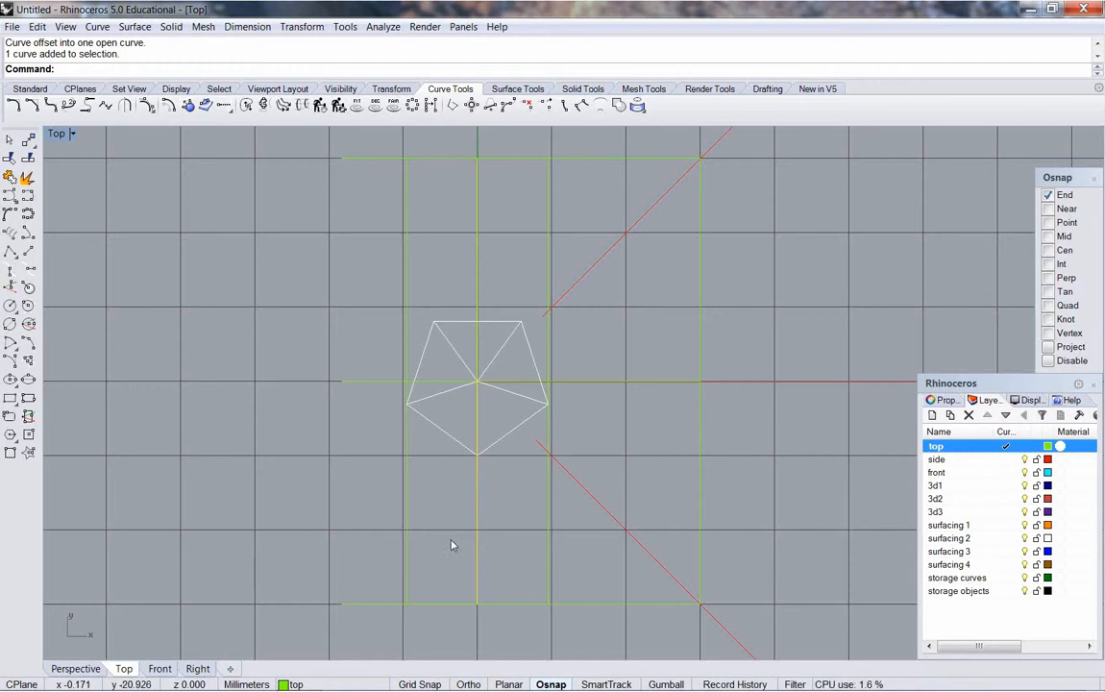
left_click(406, 579)
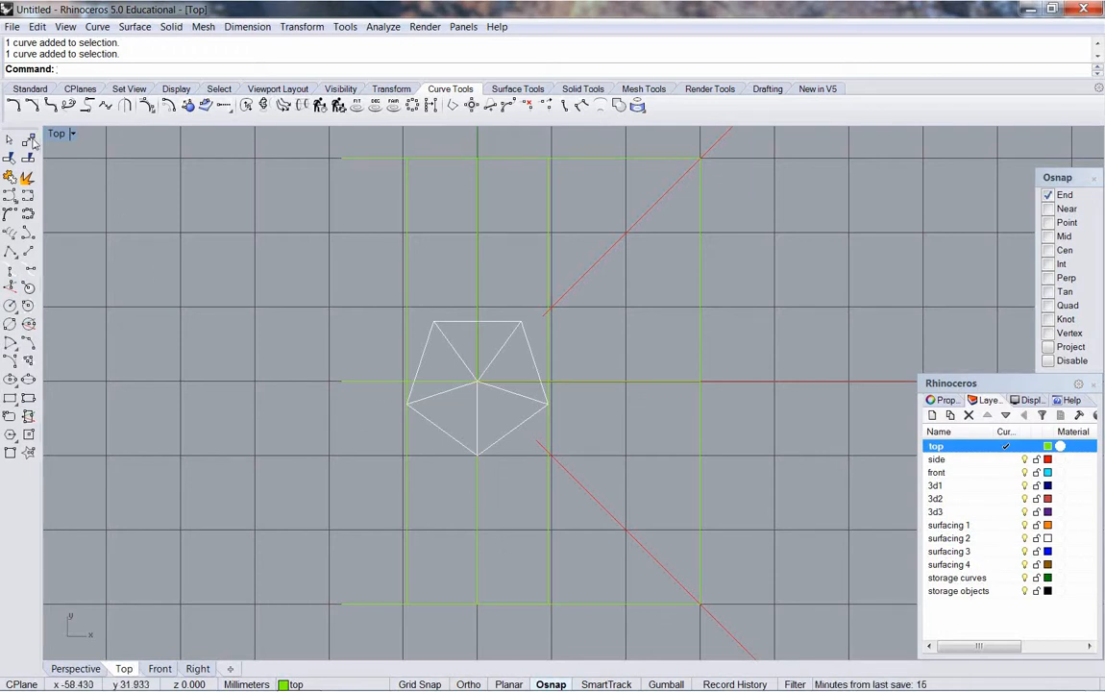
Place a point object at the lower end of the vertical centre line and select it
left_click(389, 88)
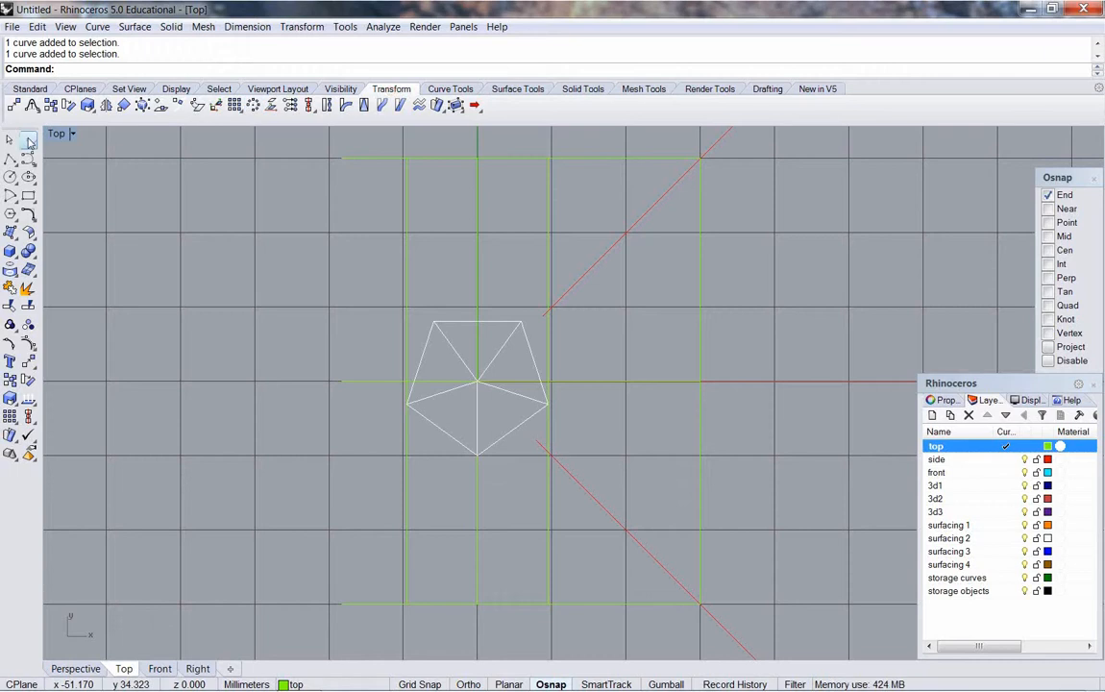
left_click(29, 140)
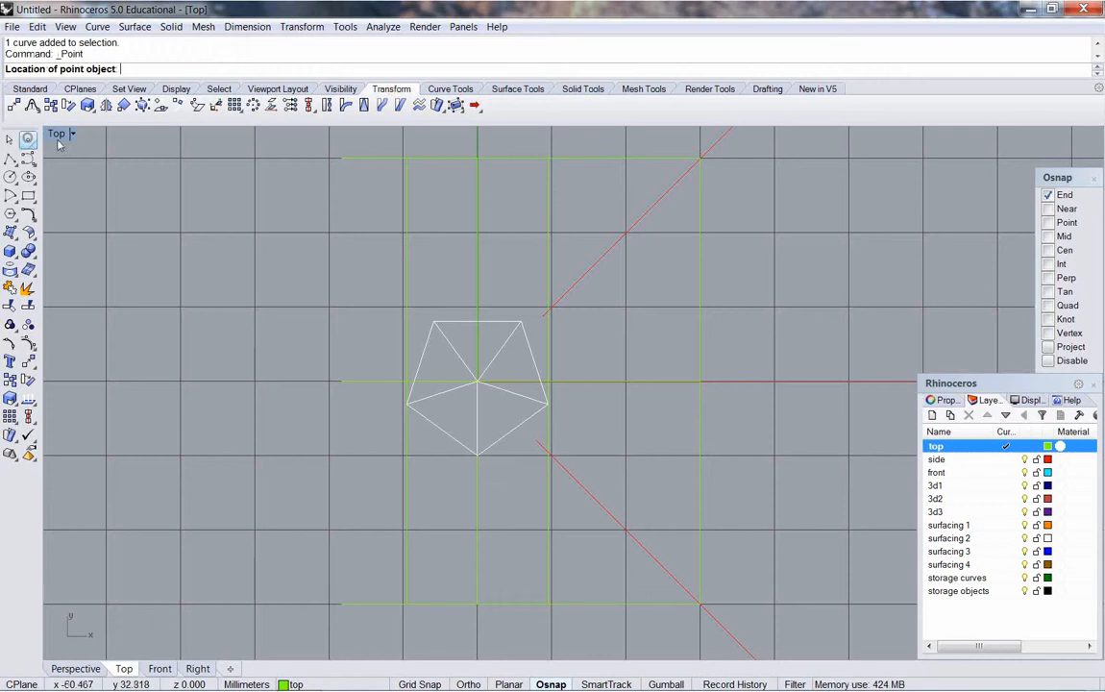
left_click(485, 597)
left_click(479, 604)
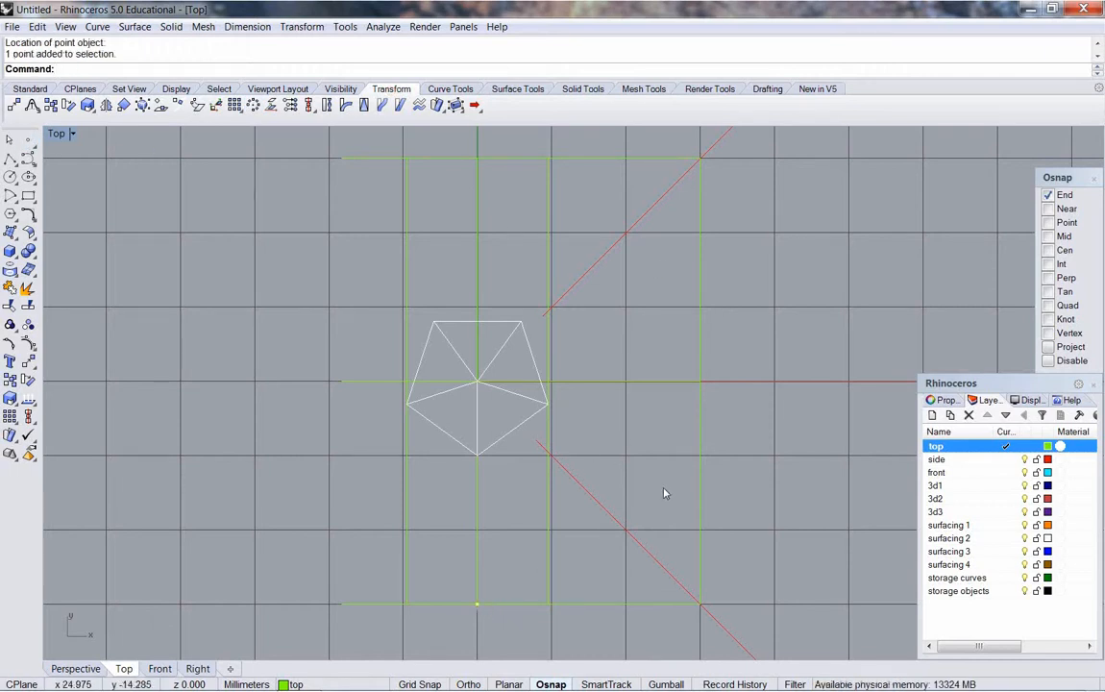
Move the point 12 mm straight up along the centre line with Ortho on, and delete it again
type("M")
key("Return")
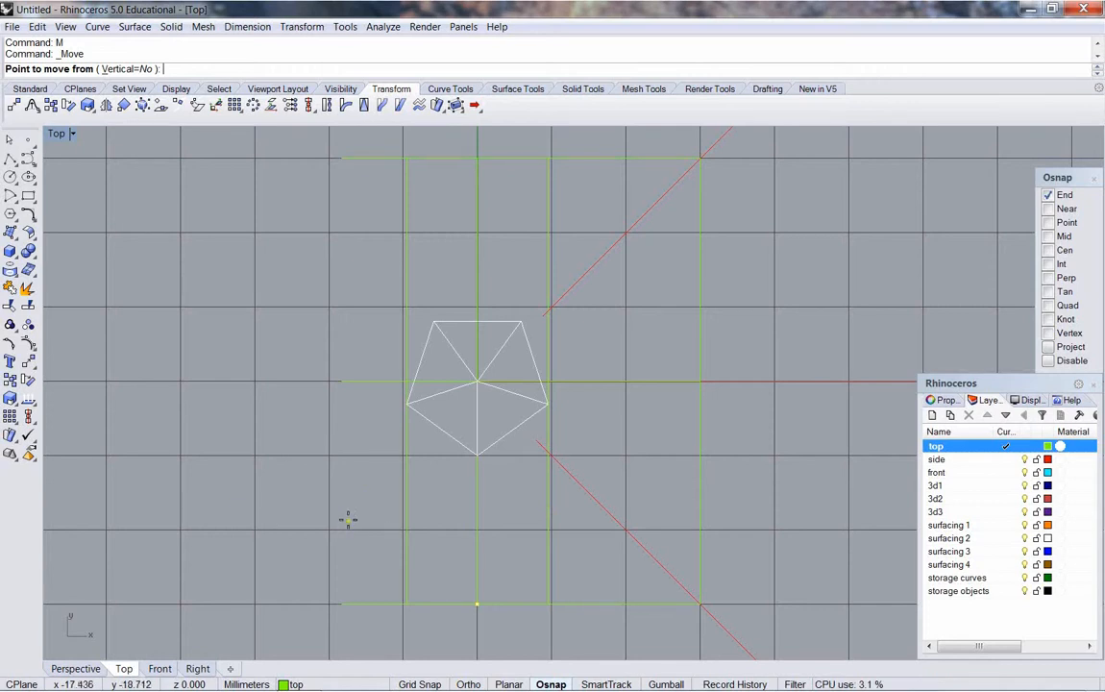
left_click(348, 519)
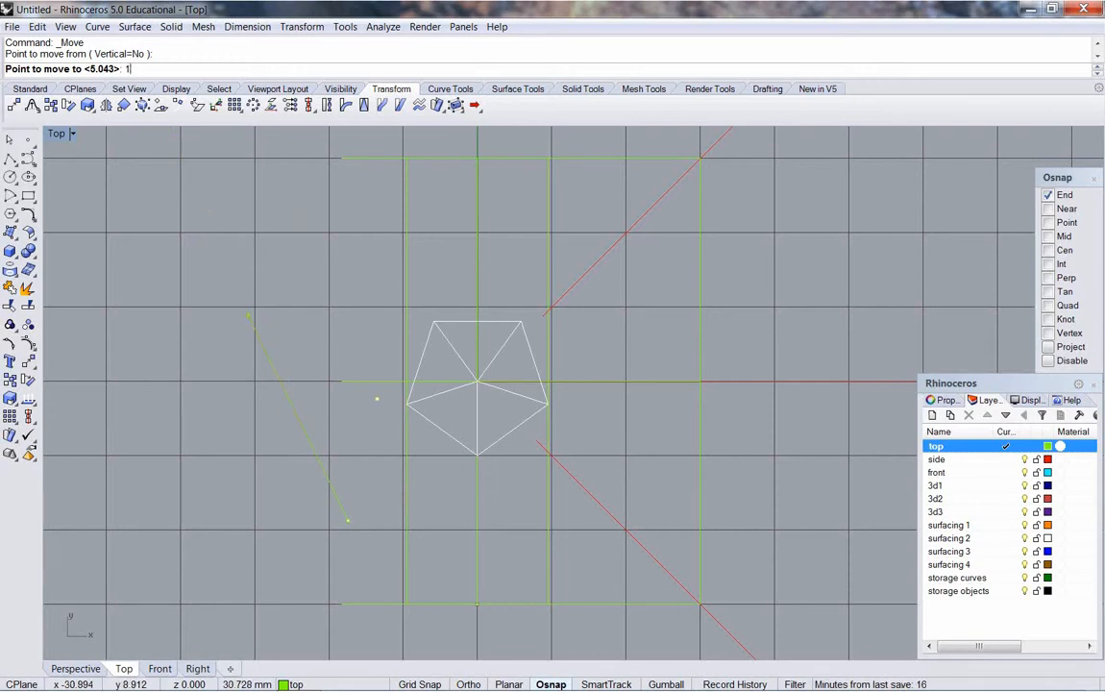
type("12")
key("Return")
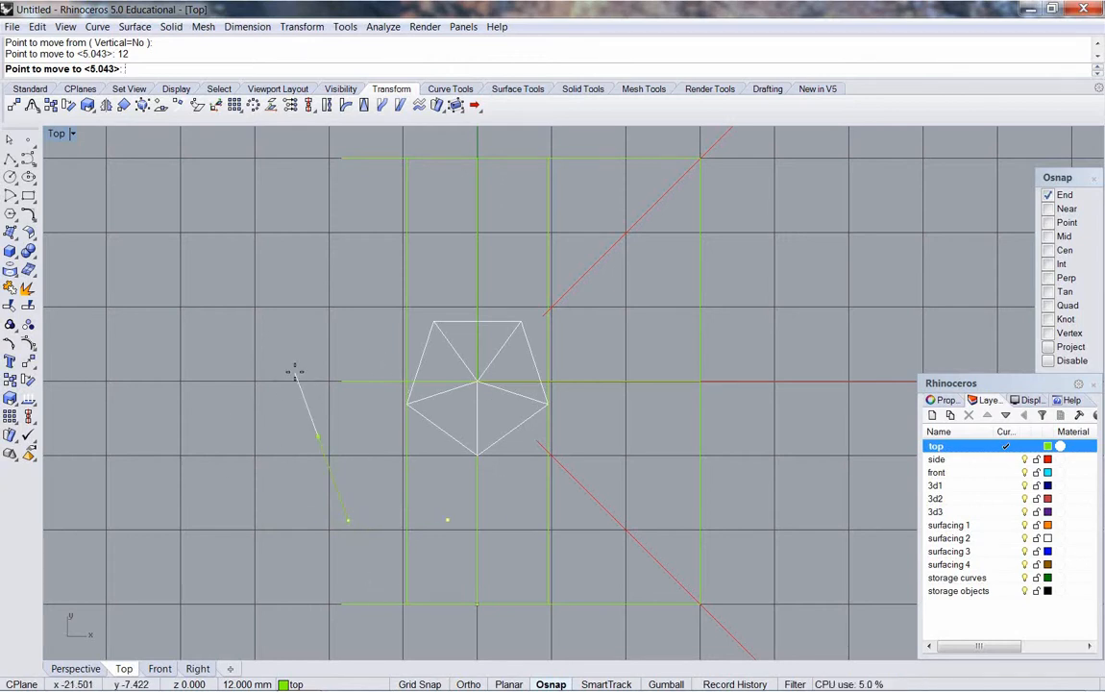
key("F8")
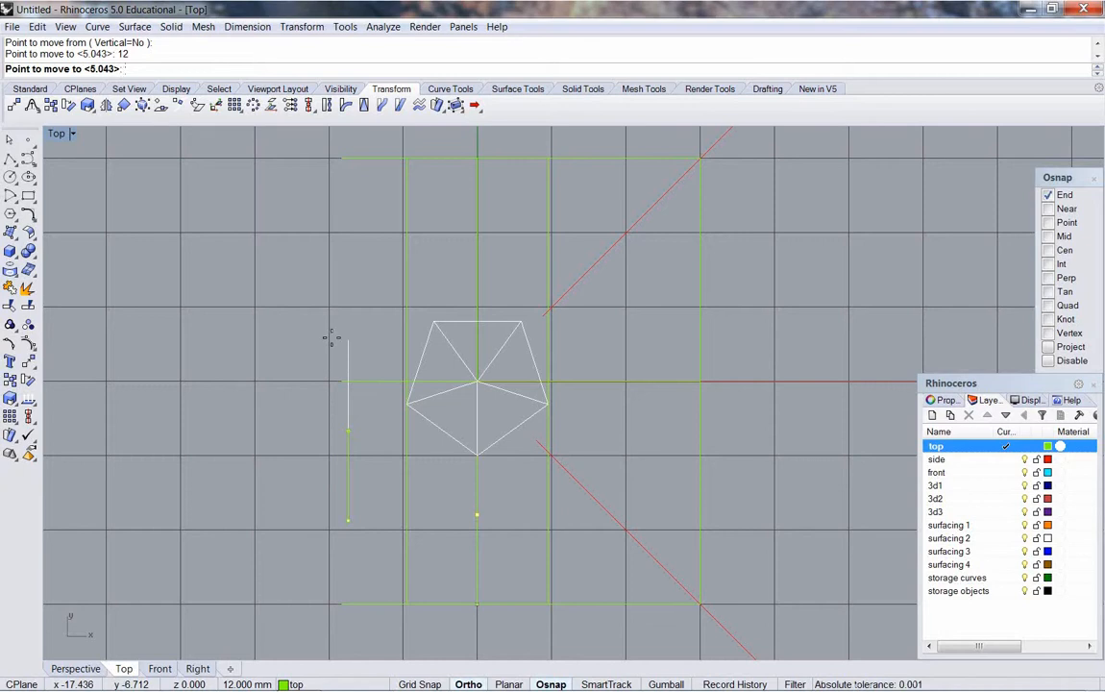
key("Escape")
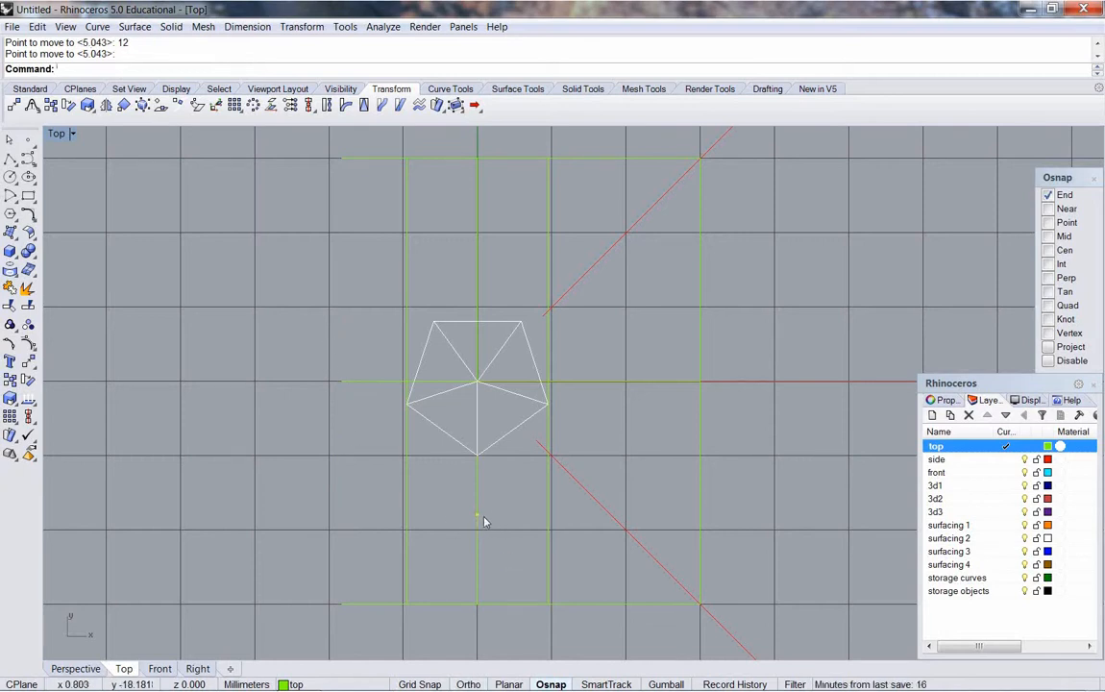
left_click(482, 517)
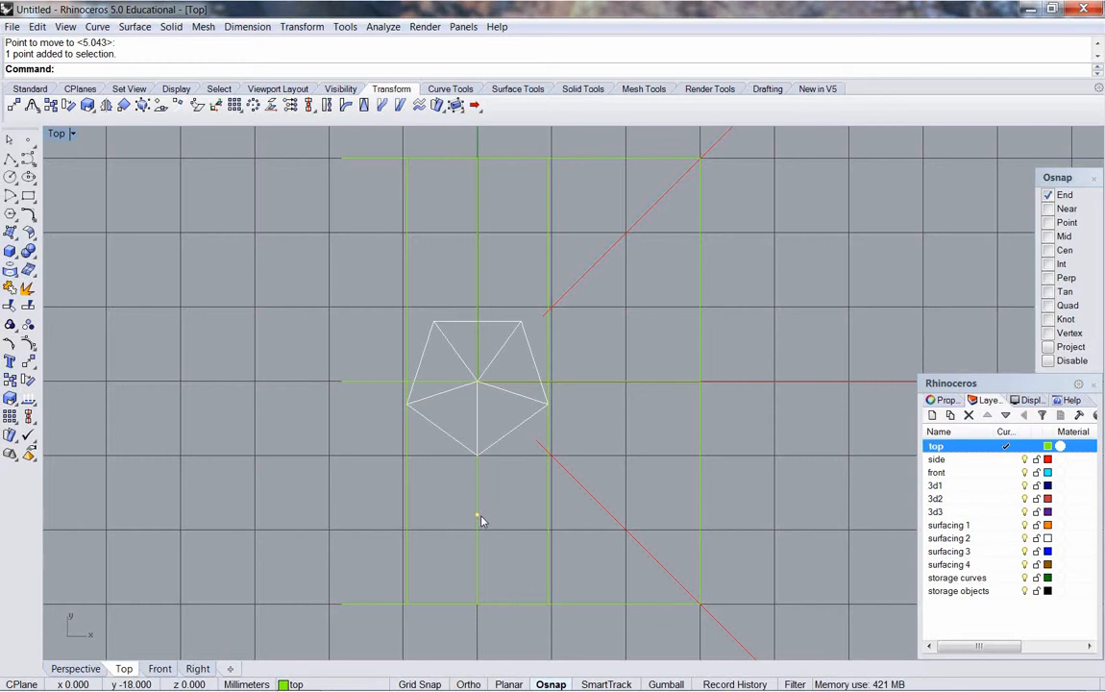
key("Delete")
Offset the lower horizontal guide line 12 mm upward and undo that offset
left_click(490, 605)
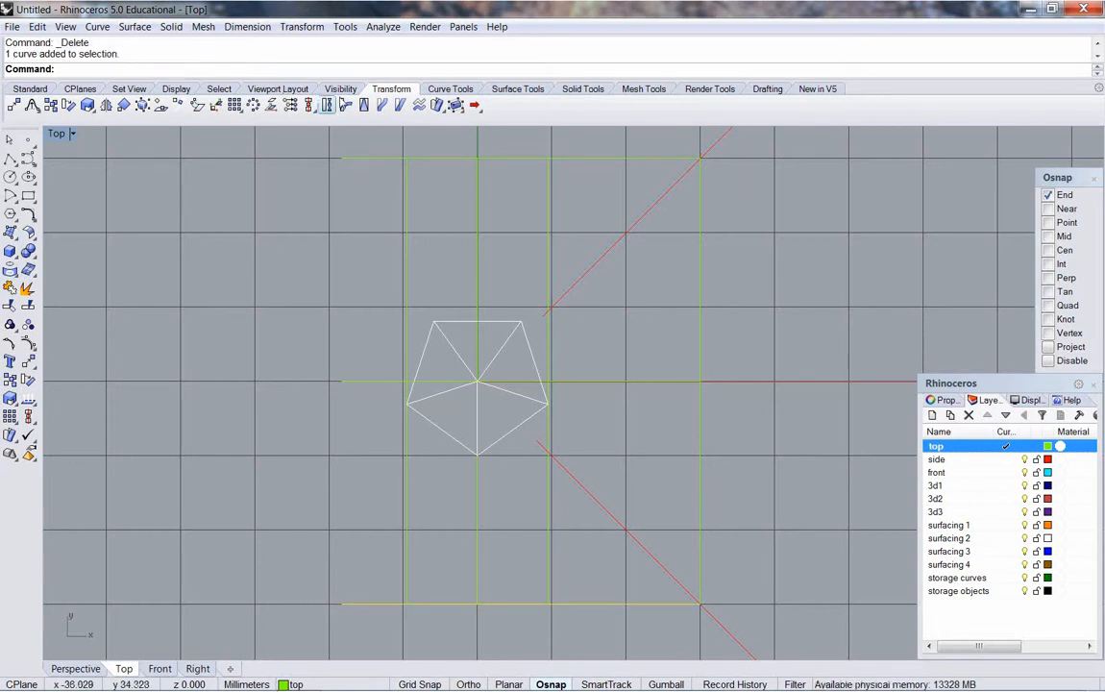
left_click(453, 89)
left_click(166, 109)
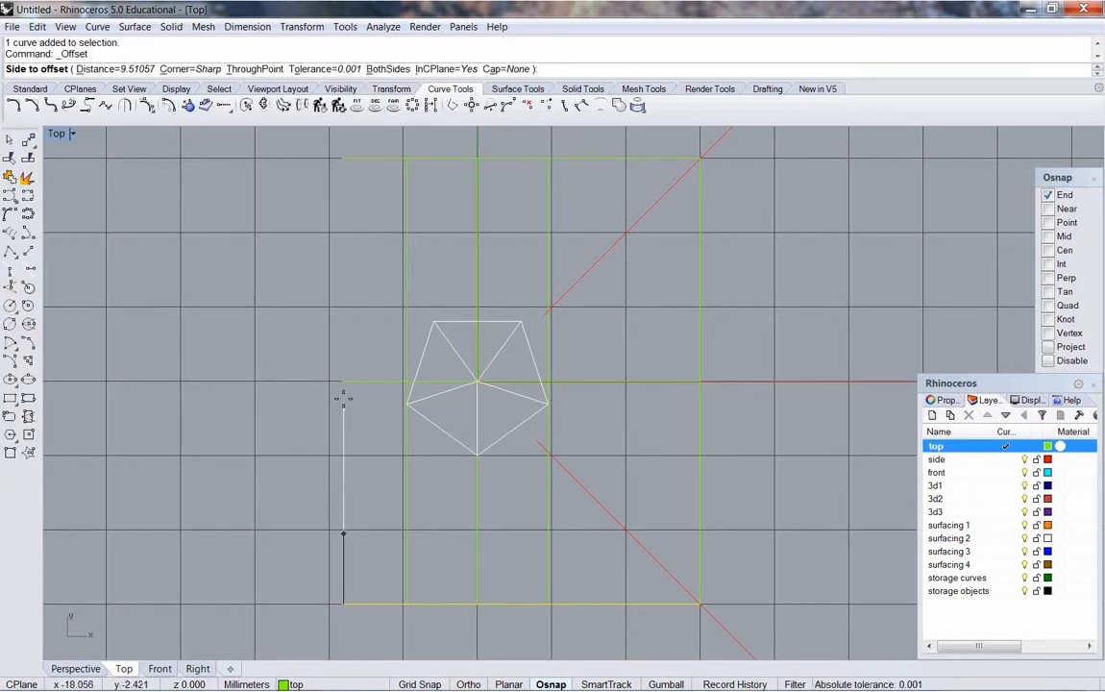
key("Return")
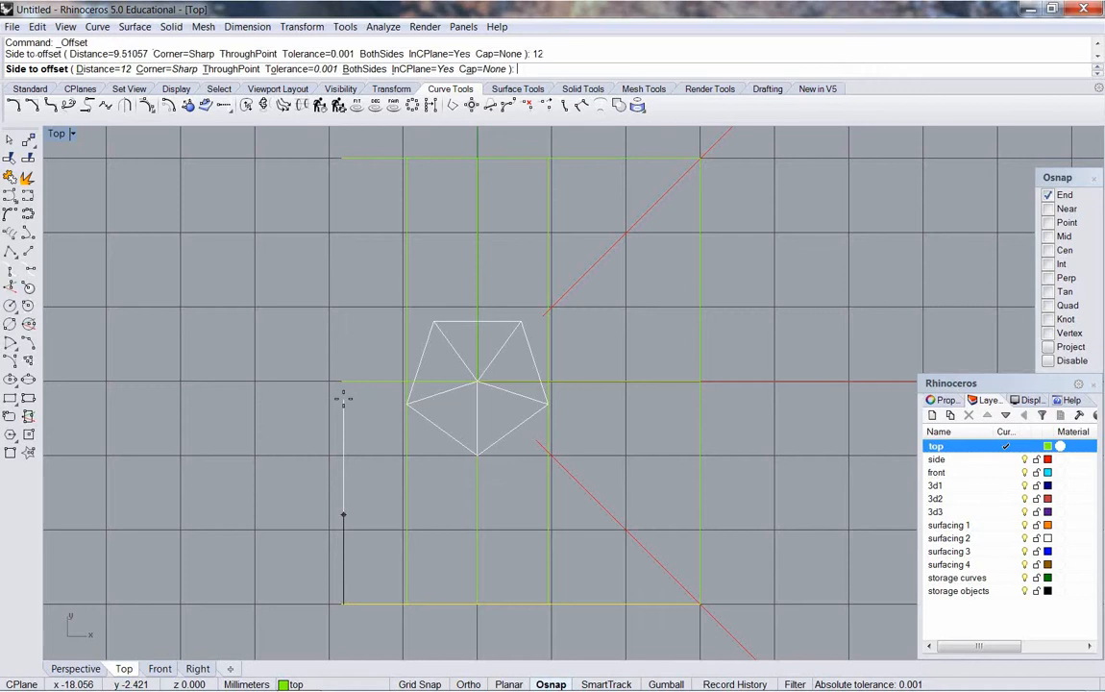
left_click(344, 400)
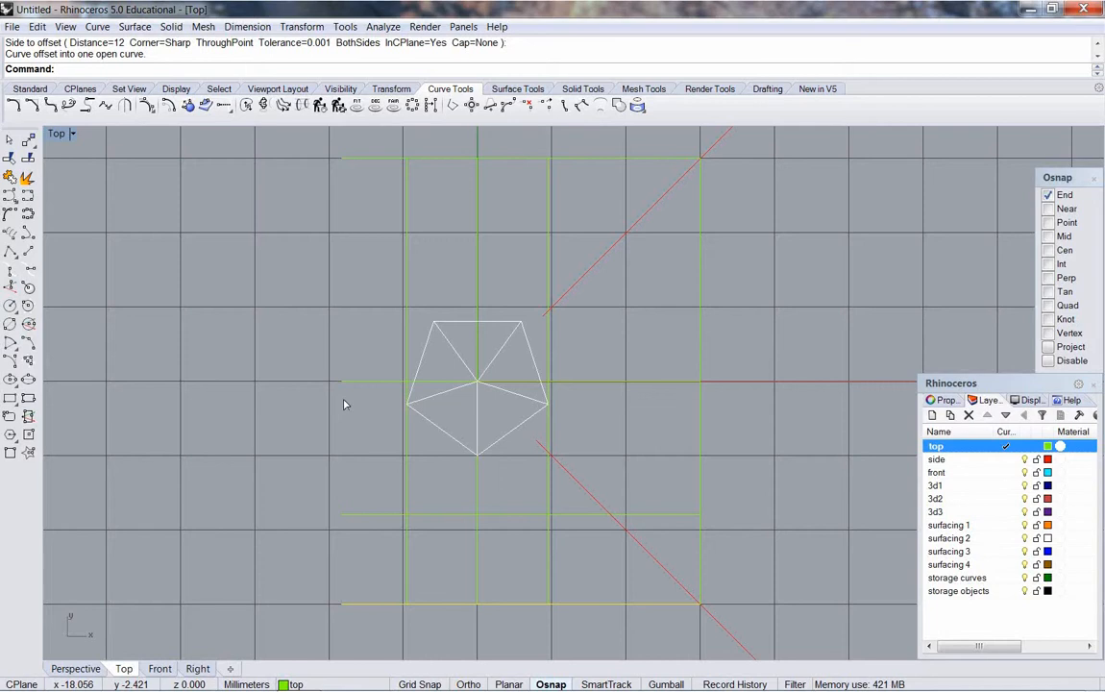
key("ctrl+z")
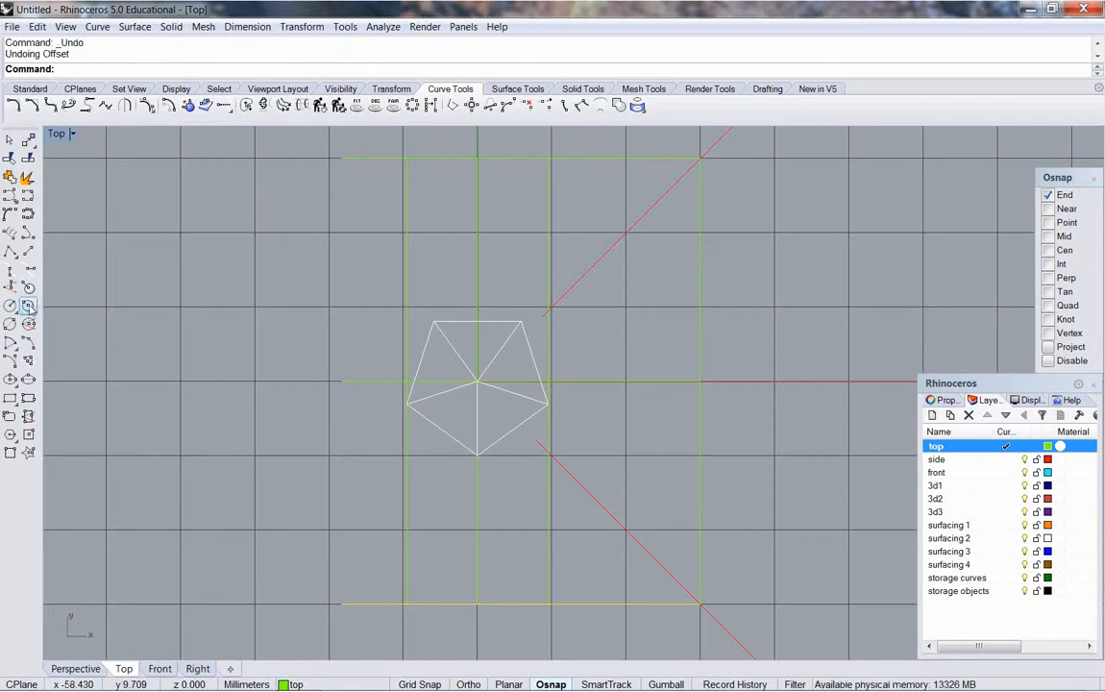
Draw a circle with a 12 mm radius centred on the lower end of the vertical centre line
left_click(10, 305)
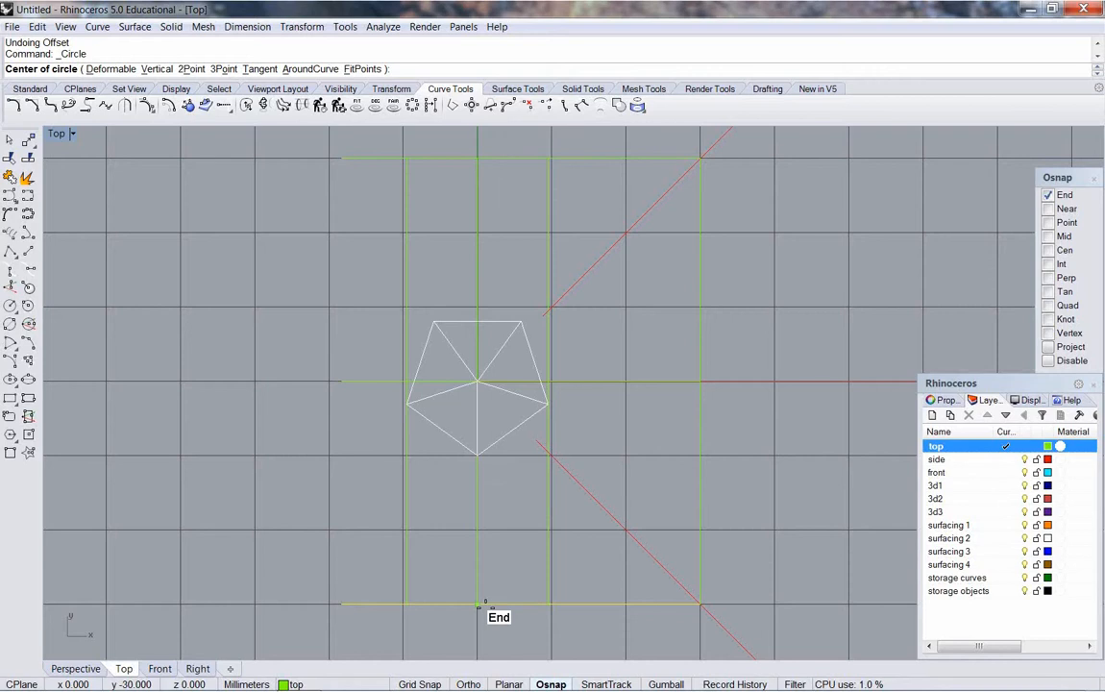
left_click(479, 606)
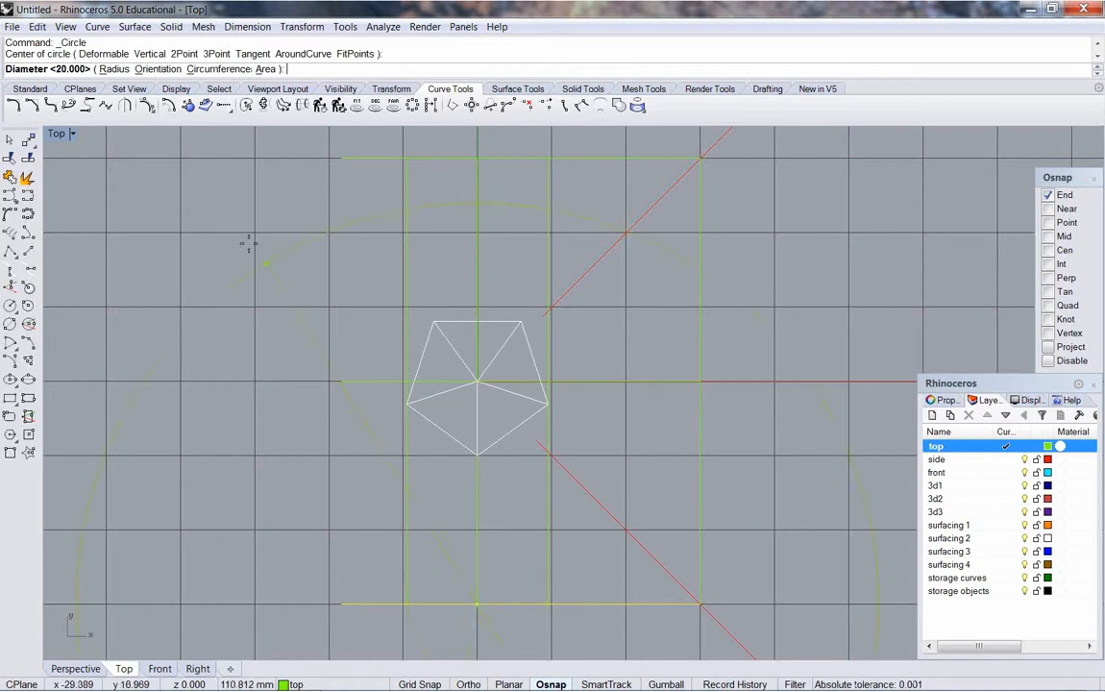
left_click(115, 69)
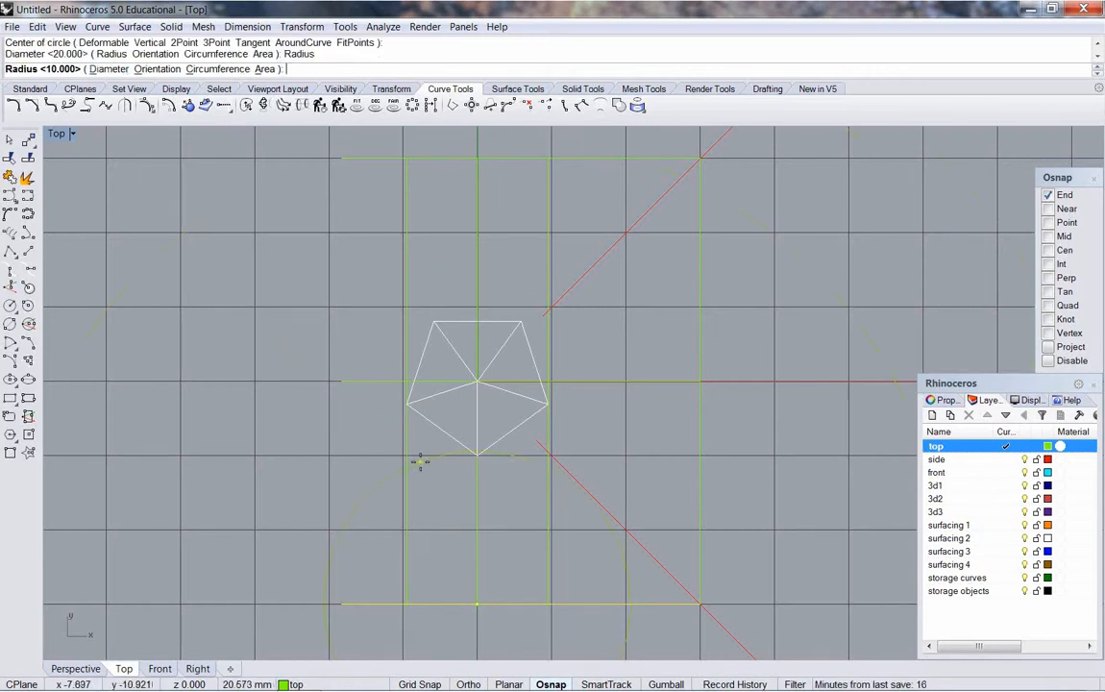
key("Return")
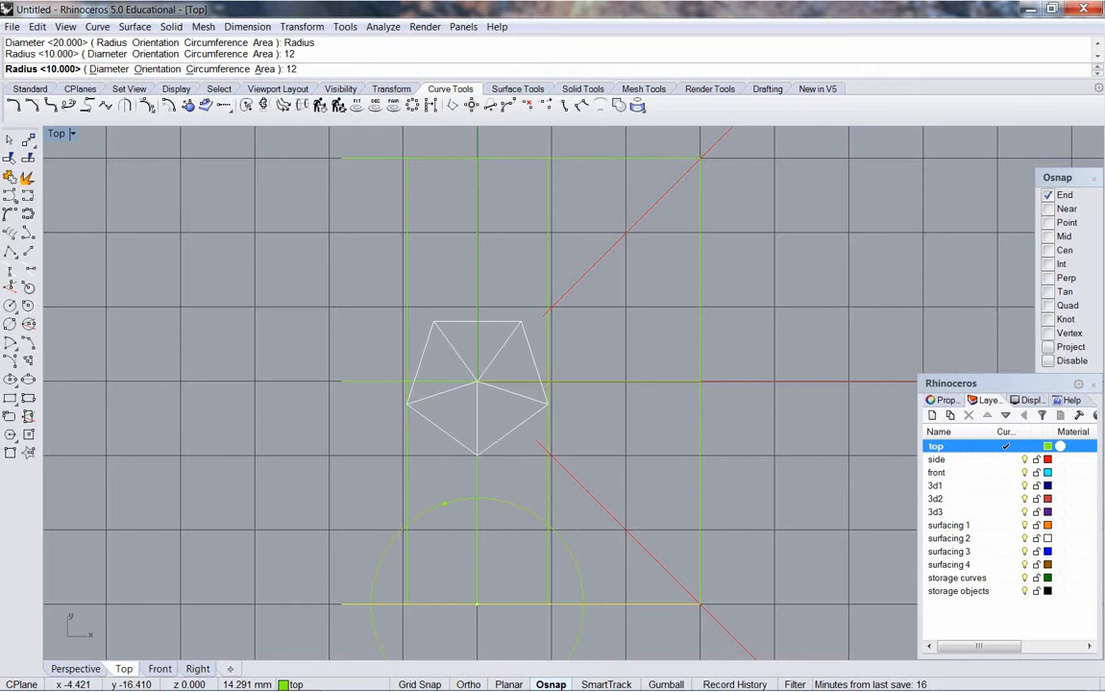
On layer surfacing 2, draw a closed triangle from the vertical guides' lower ends to the circle's intersection with the centre line, using End and Int snaps
left_click(476, 534)
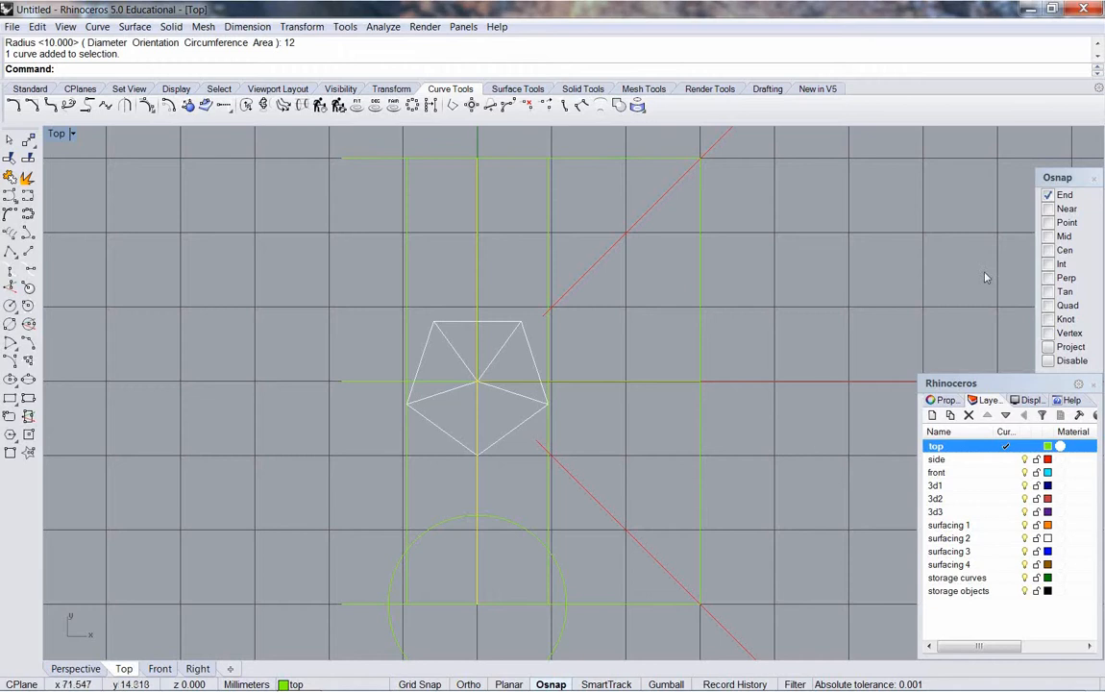
left_click(1010, 538)
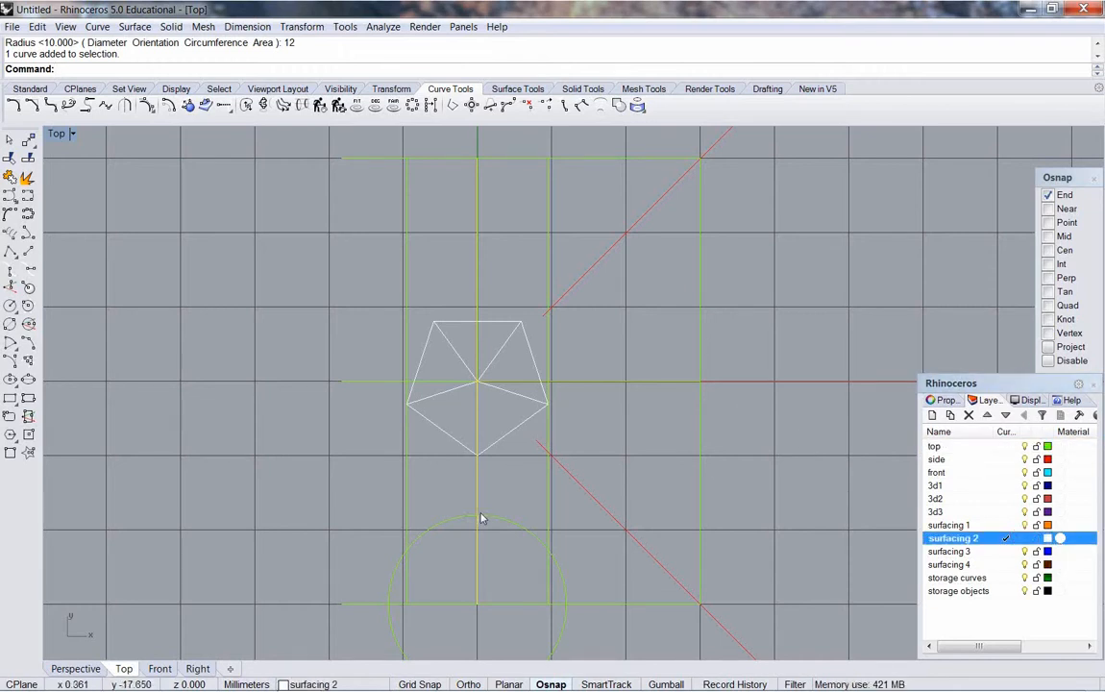
left_click(10, 252)
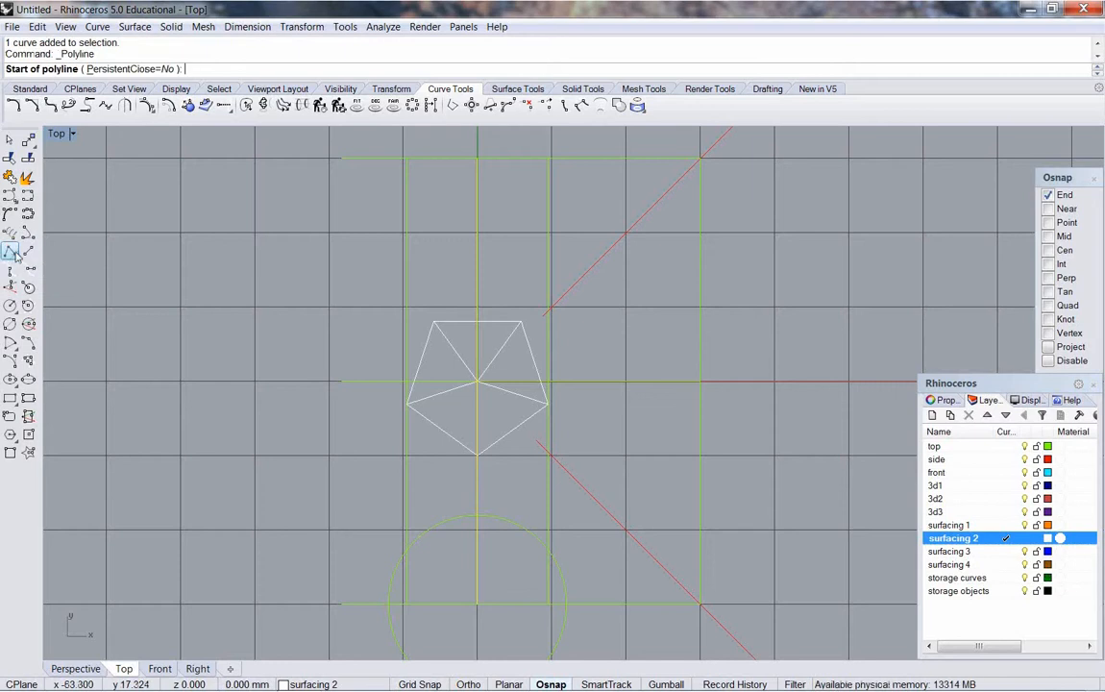
left_click(407, 600)
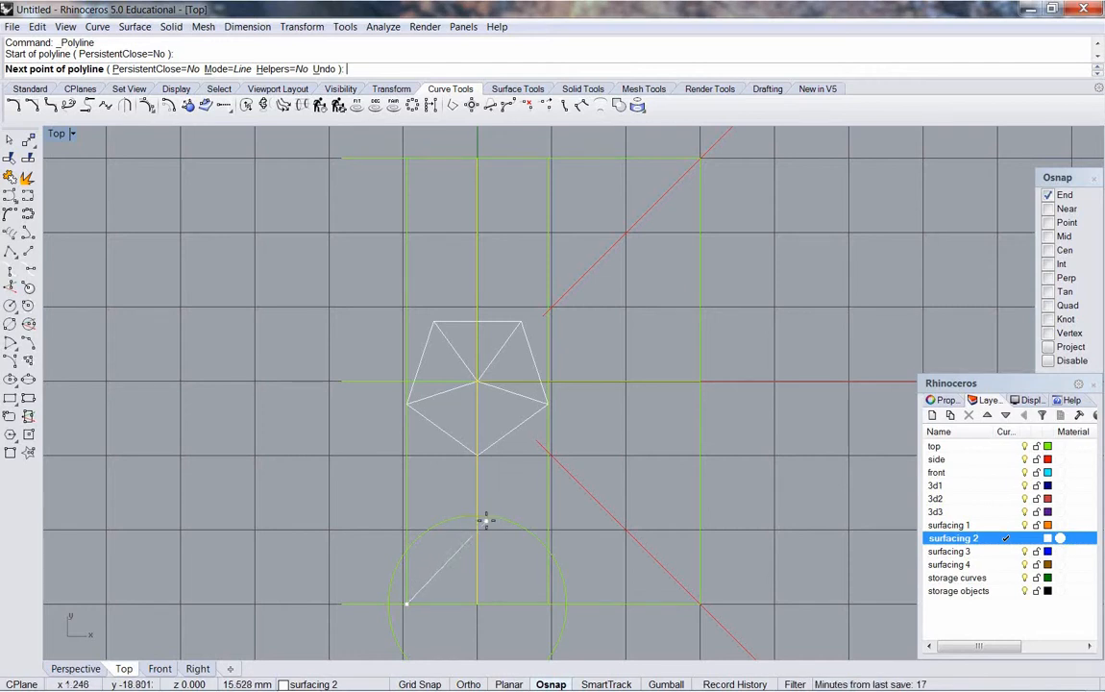
left_click(1048, 263)
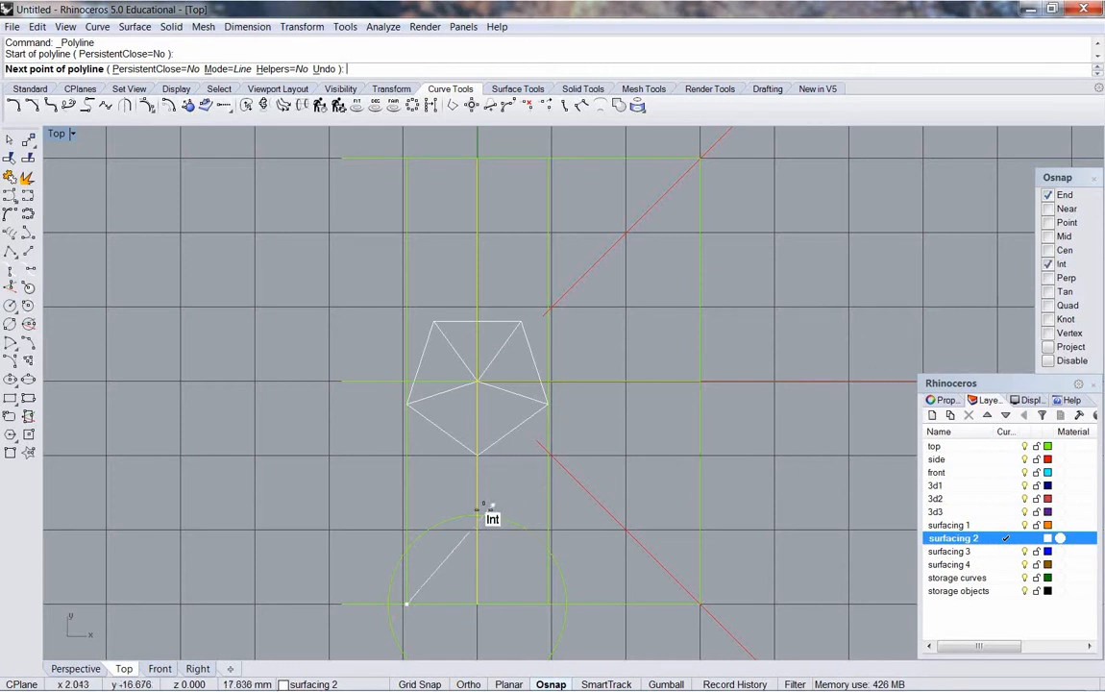
left_click(479, 512)
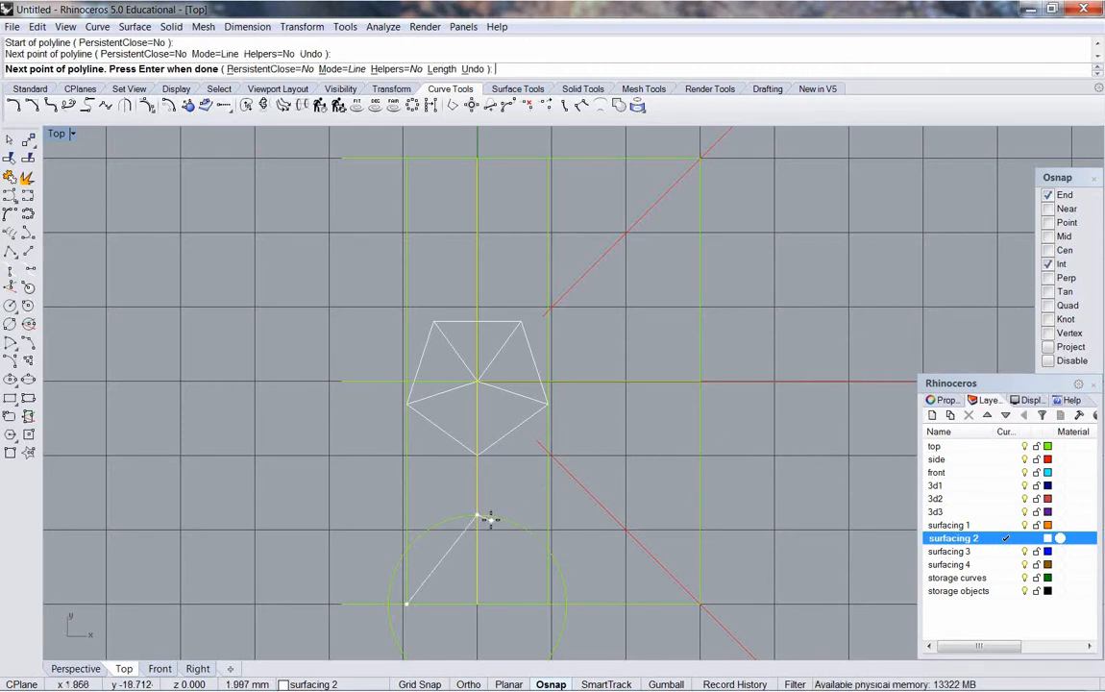
left_click(545, 596)
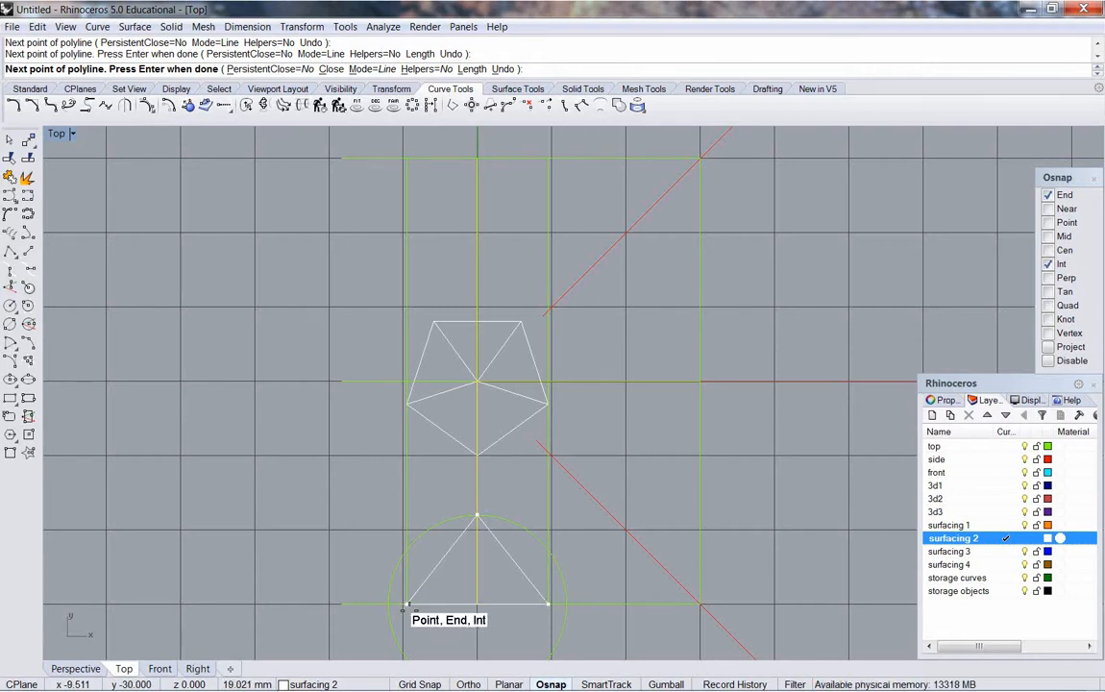
left_click(407, 606)
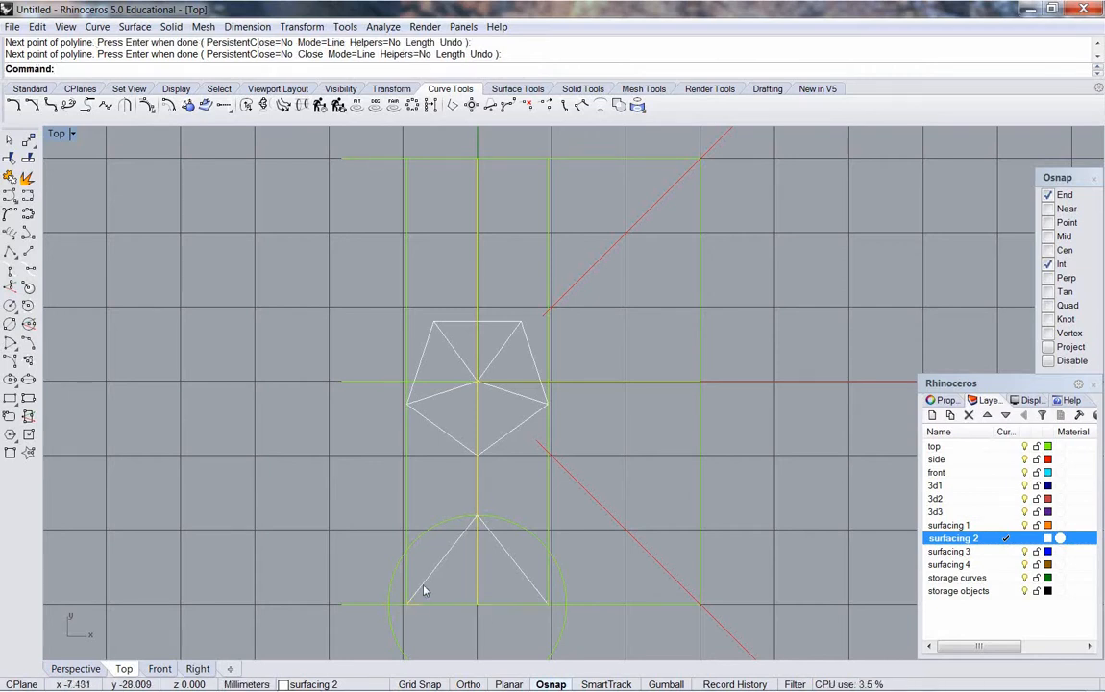
left_click(424, 590)
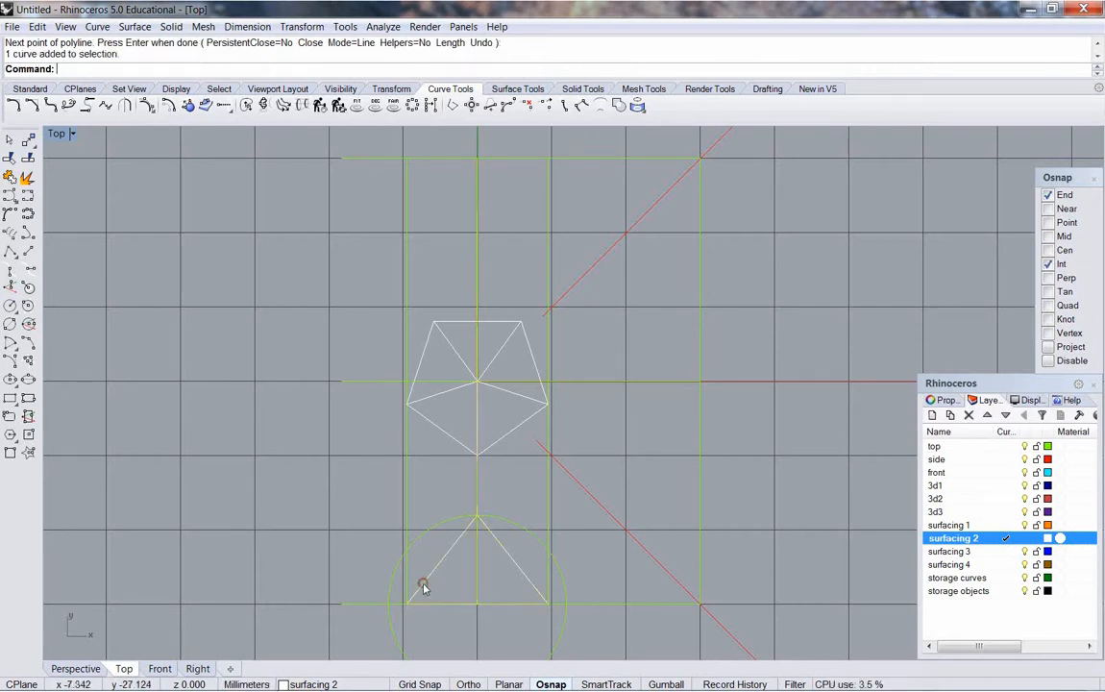
left_click(510, 632)
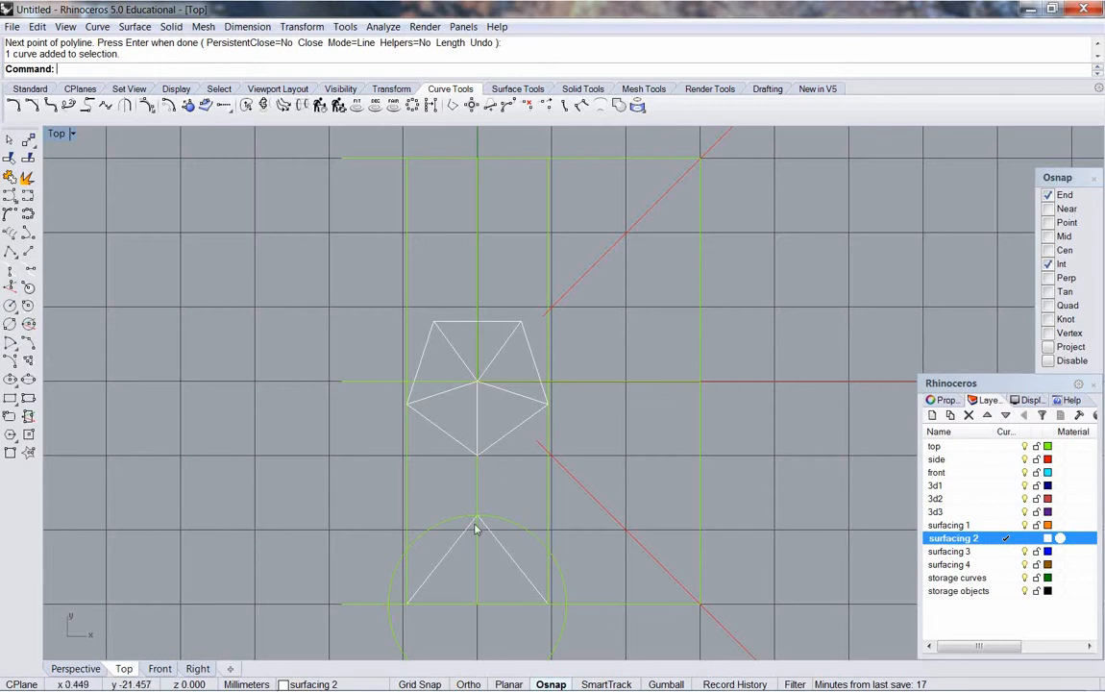
Lock the top layer and draw a vertical line from the lower triangle's apex to the middle of its base
left_click(27, 233)
left_click(999, 446)
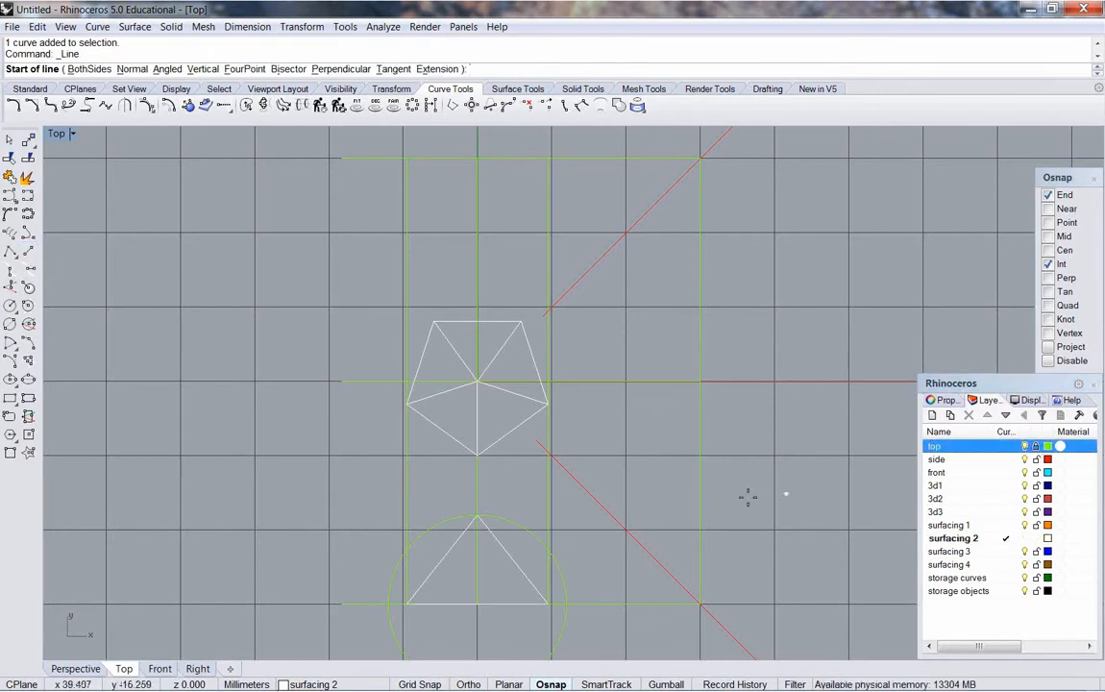
left_click(480, 518)
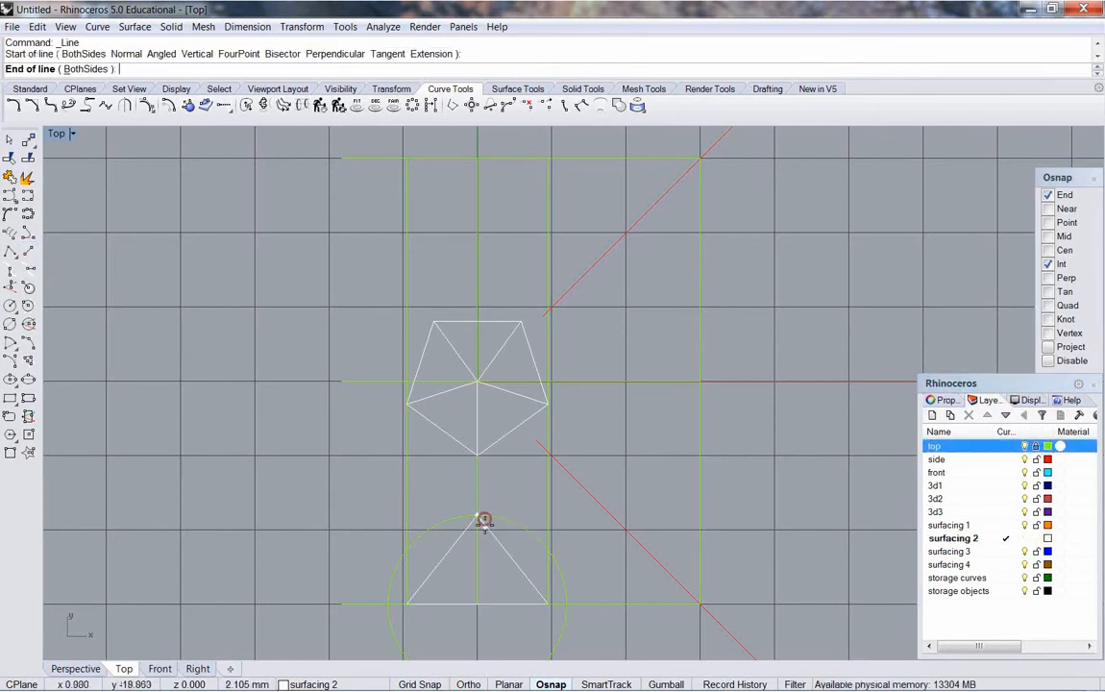
left_click(479, 598)
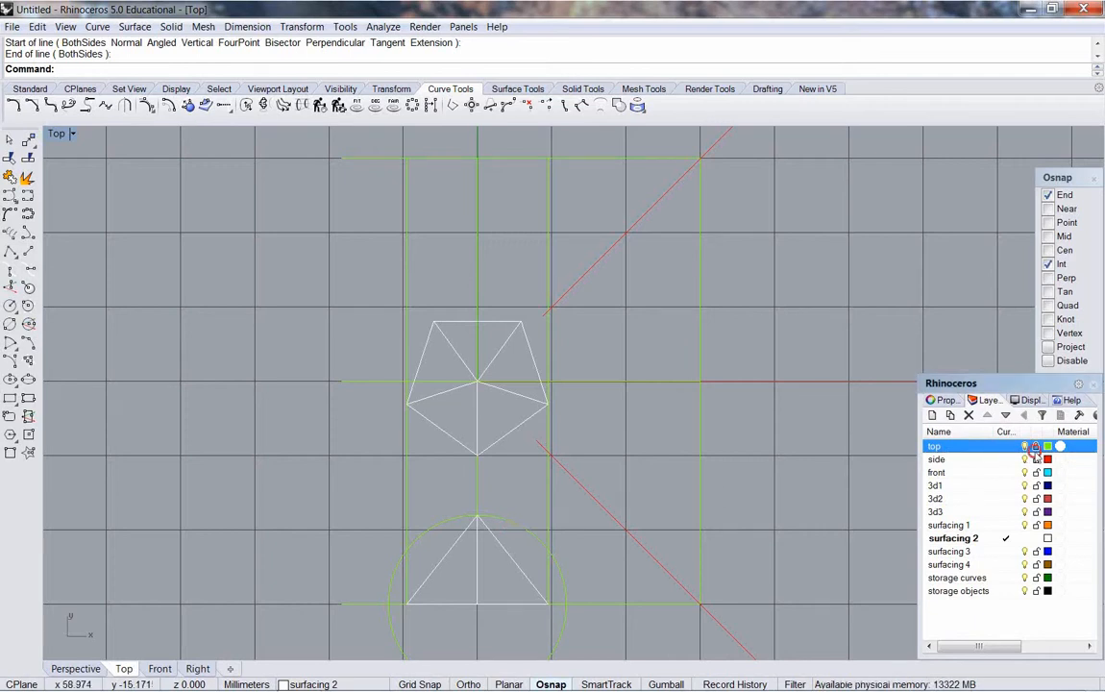
Offset the lower horizontal guide line through the lower triangle's apex using the ThroughPoint option, with top as the current layer
right_click_drag(474, 295, 471, 305)
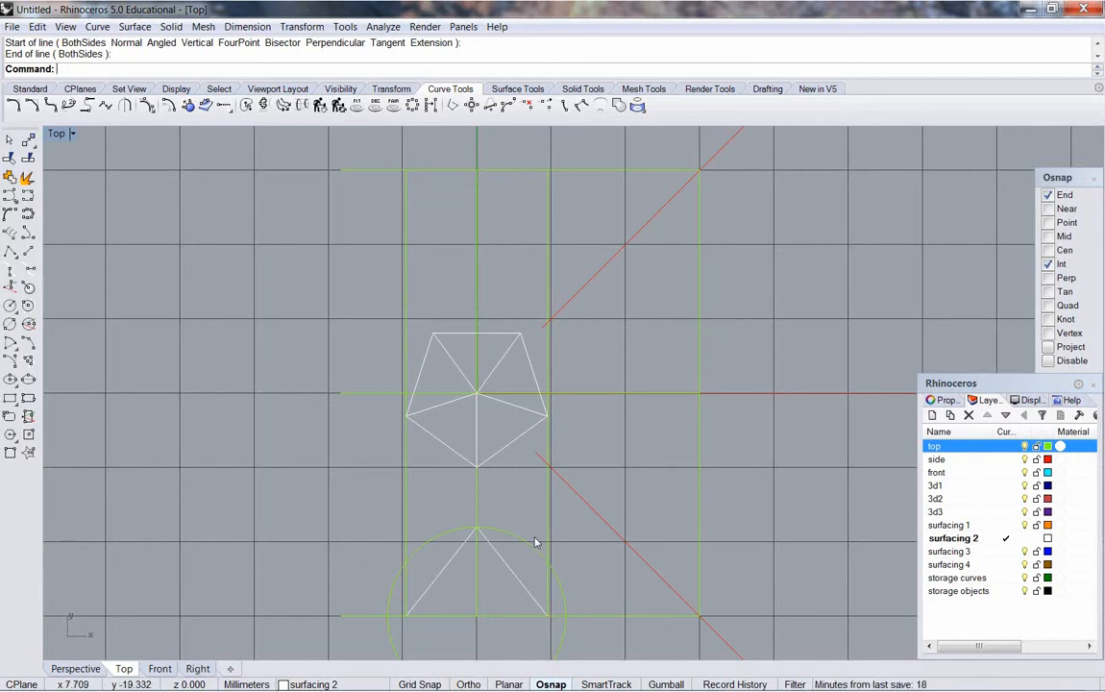
left_click(610, 618)
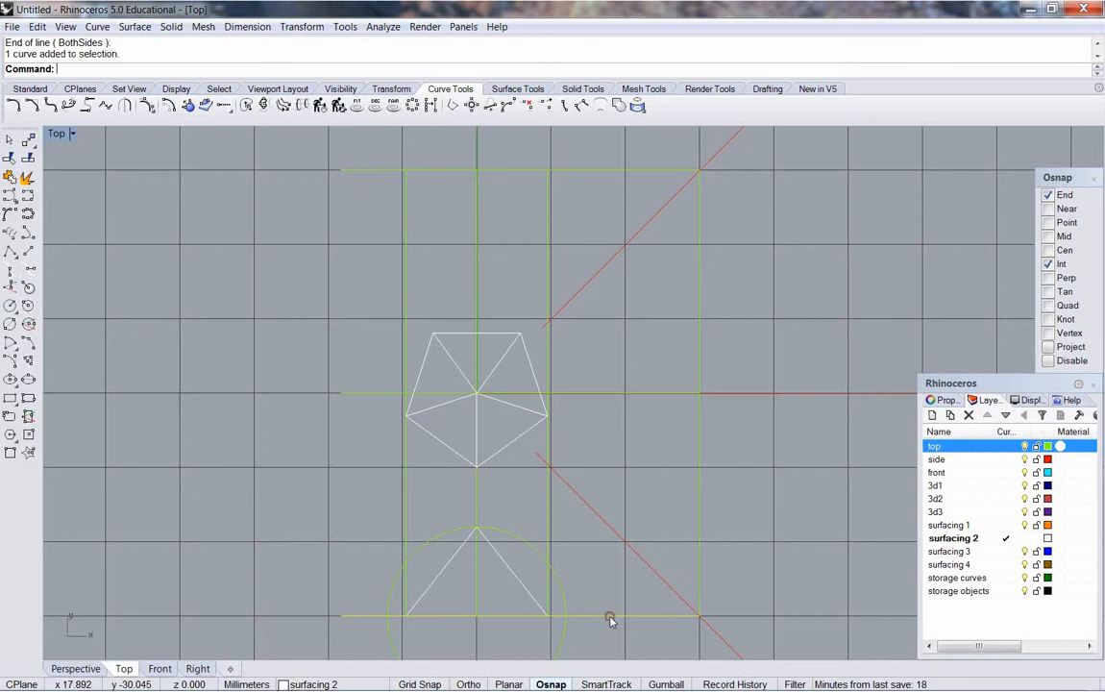
left_click(167, 108)
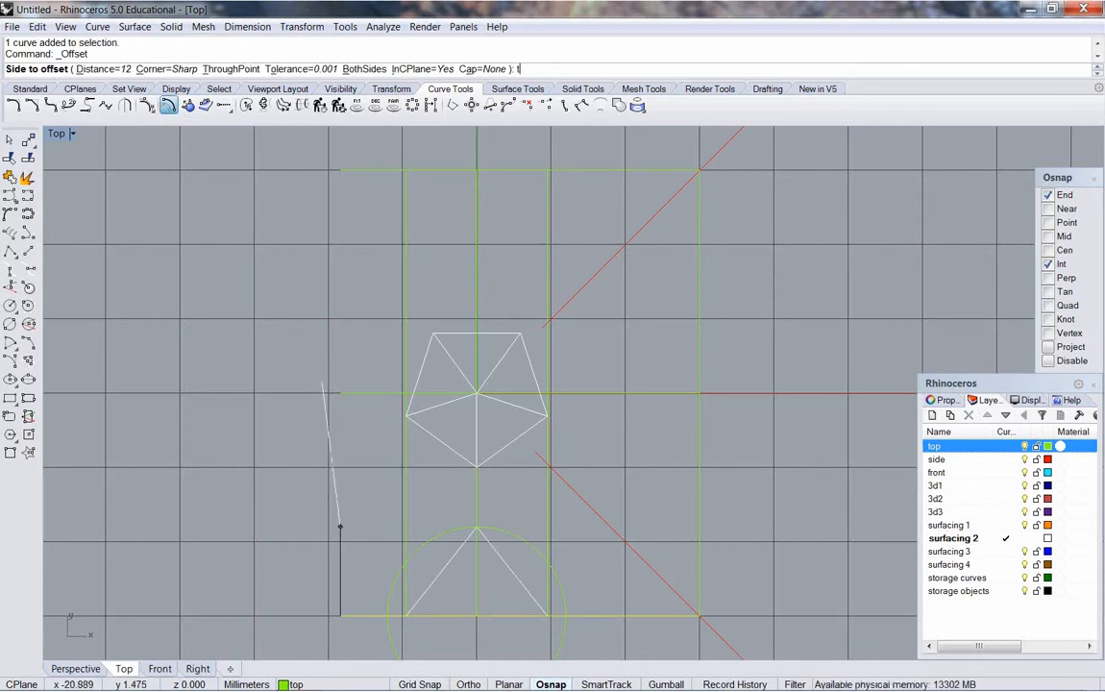
type("t")
key("Return")
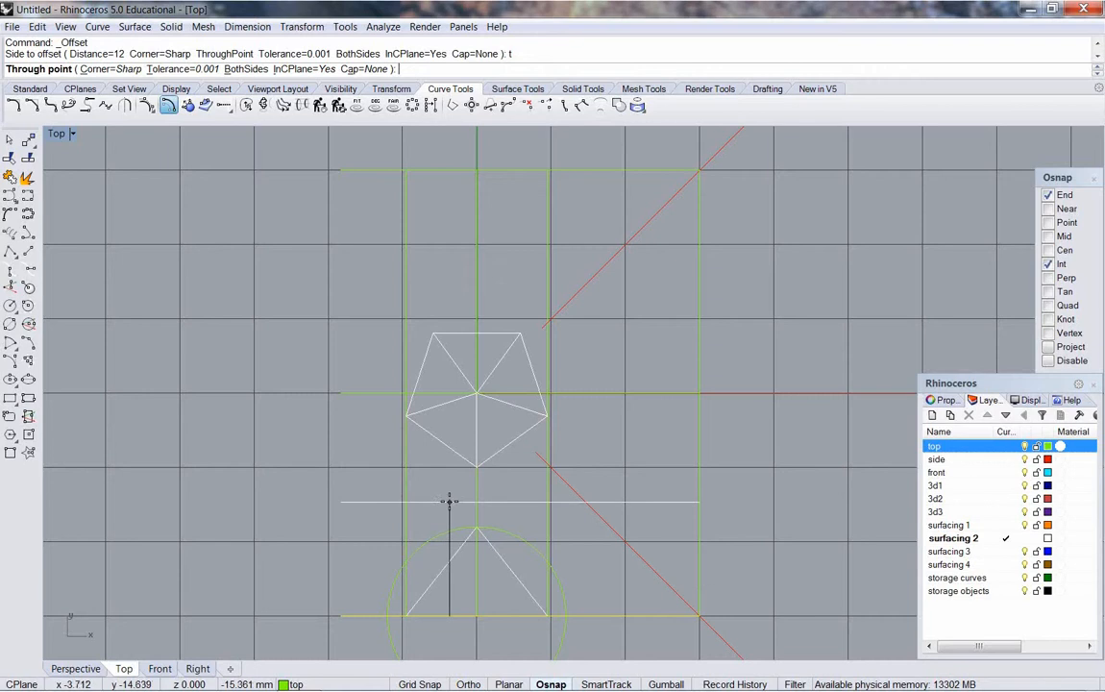
left_click(1007, 447)
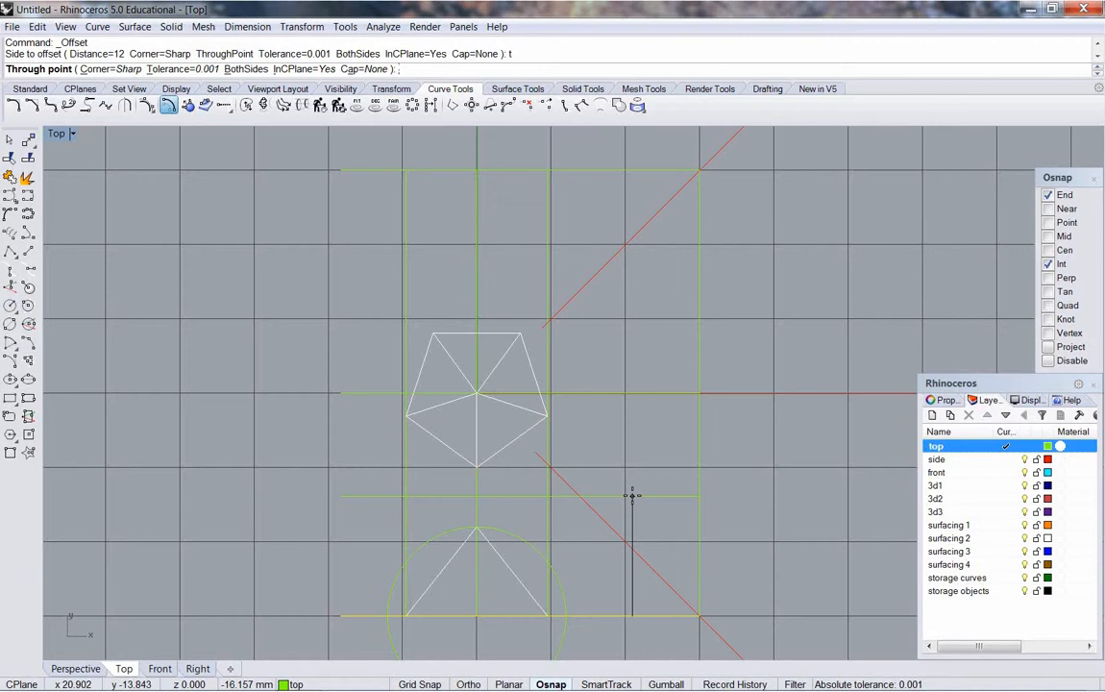
left_click(484, 526)
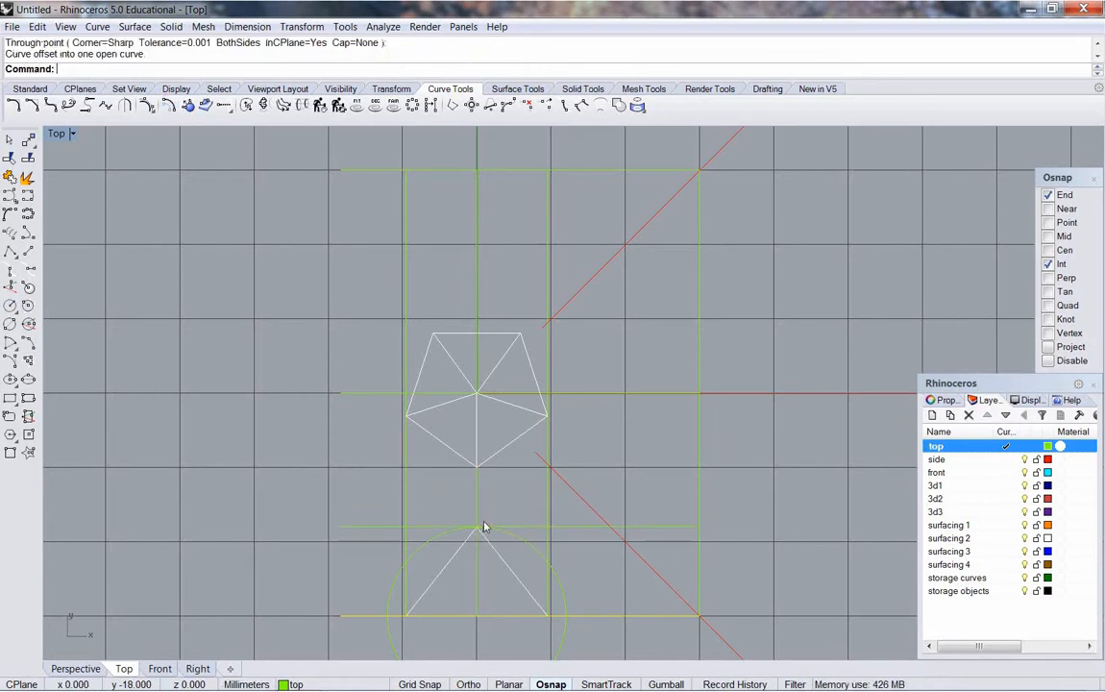
Offset the right vertical frame line inward through the intersection of the new horizontal guide and the lower 45-degree line
left_click(699, 483)
key("Return")
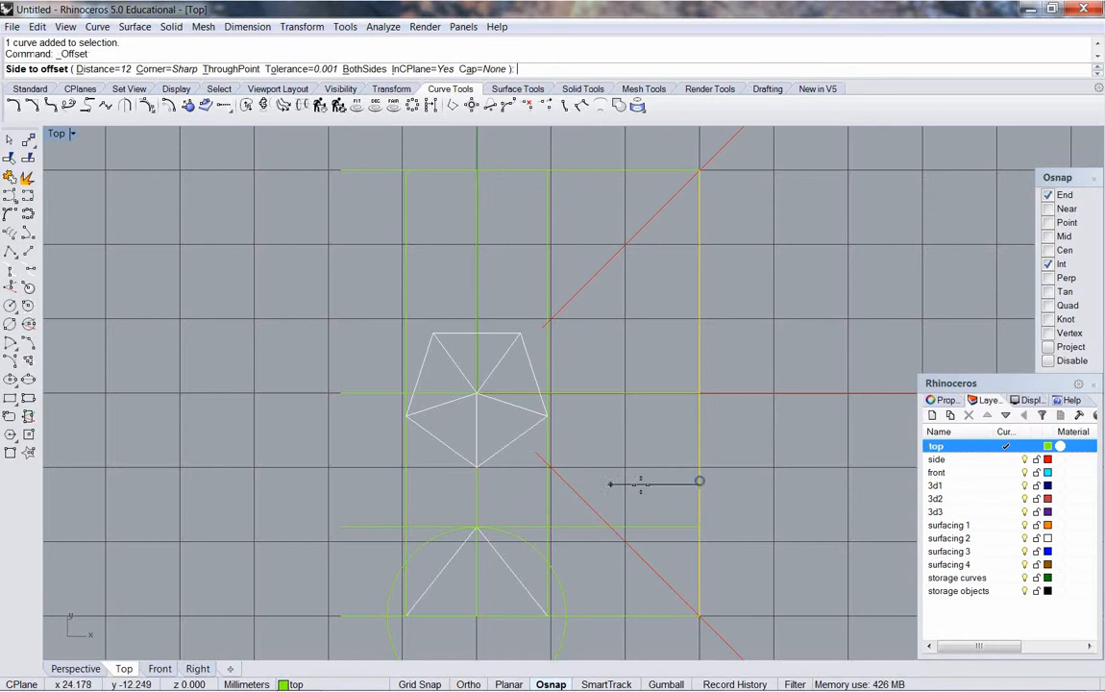
type("t")
key("Return")
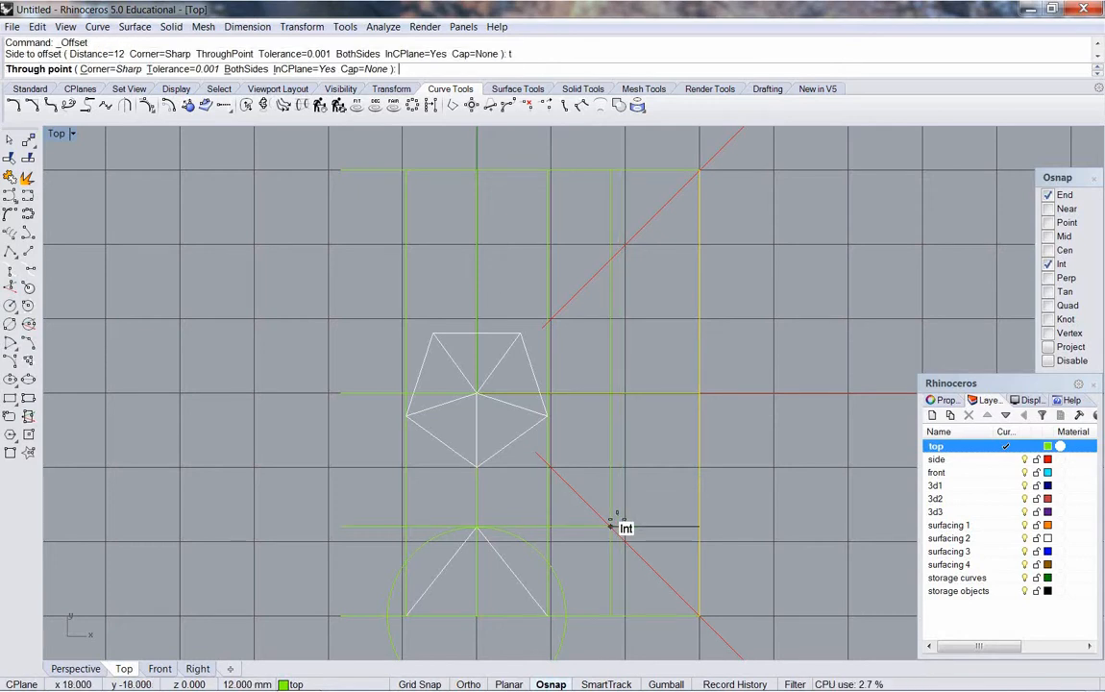
left_click(611, 525)
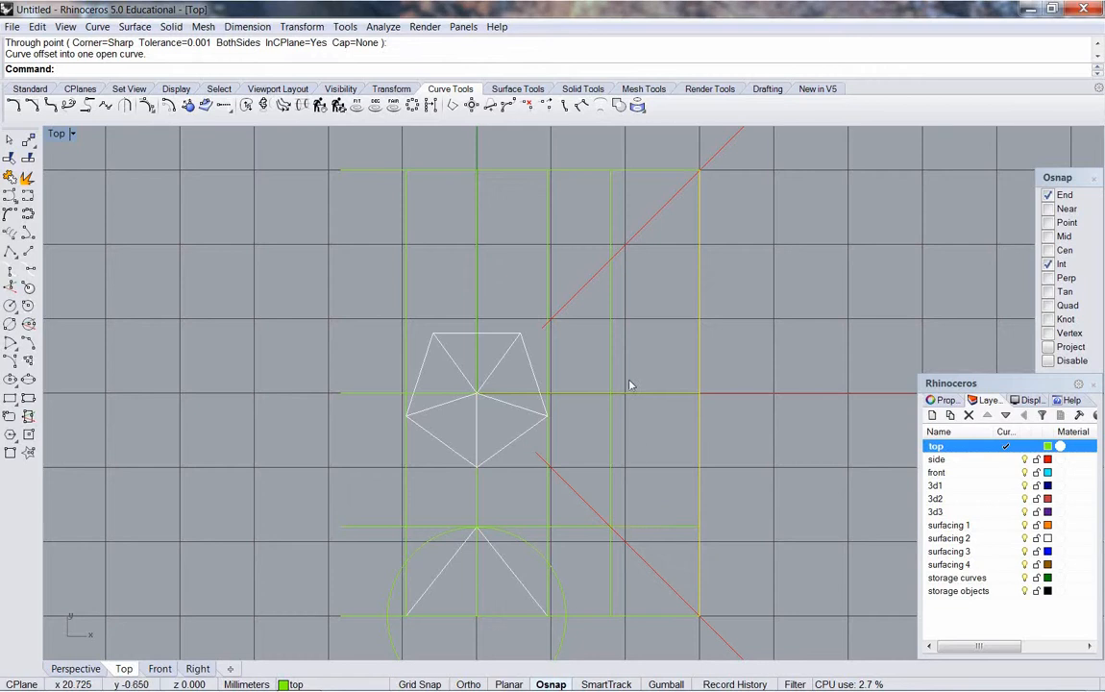
Offset the upper horizontal frame line downward through the intersection of the new vertical guide and the upper 45-degree line
left_click(627, 176)
key("Return")
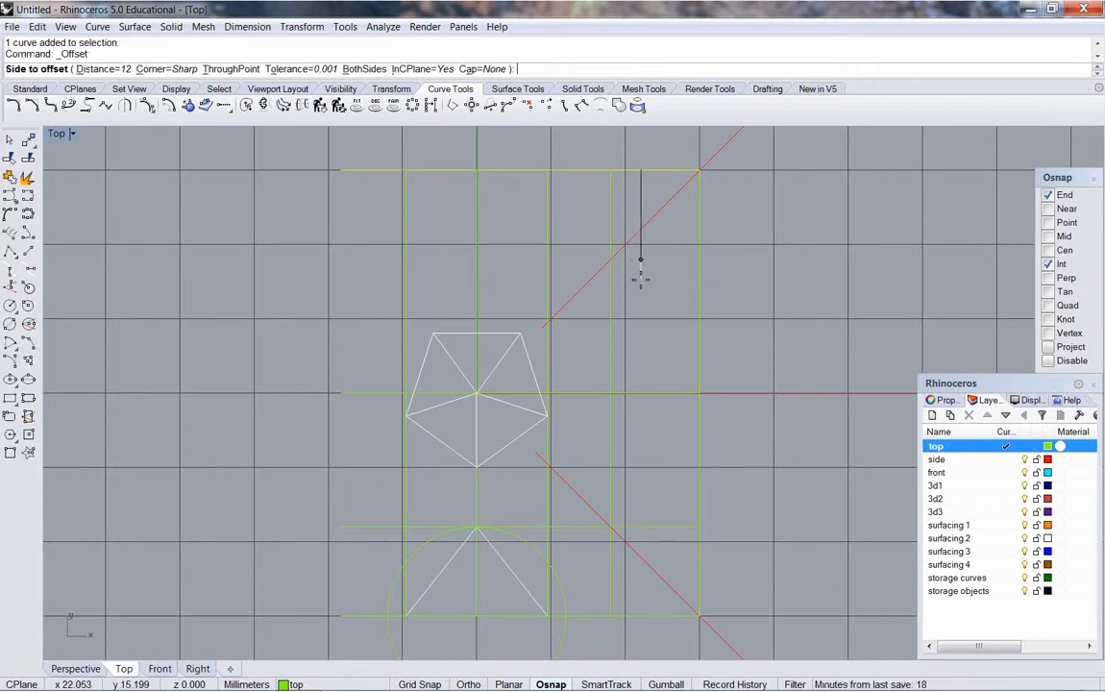
type("t")
key("Return")
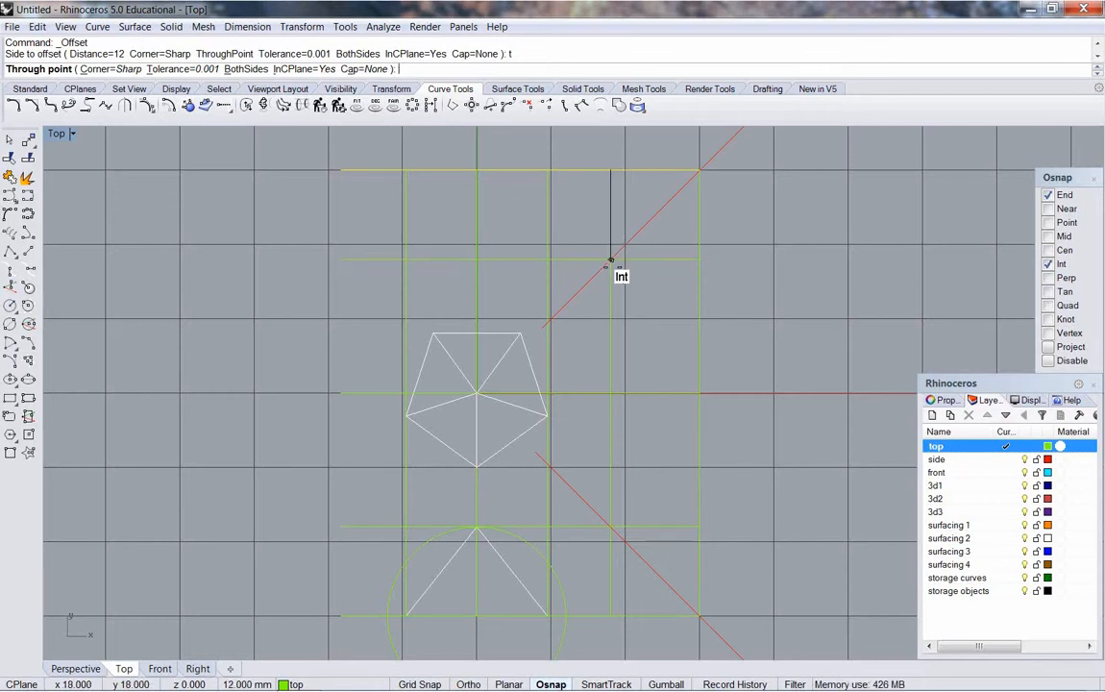
left_click(615, 271)
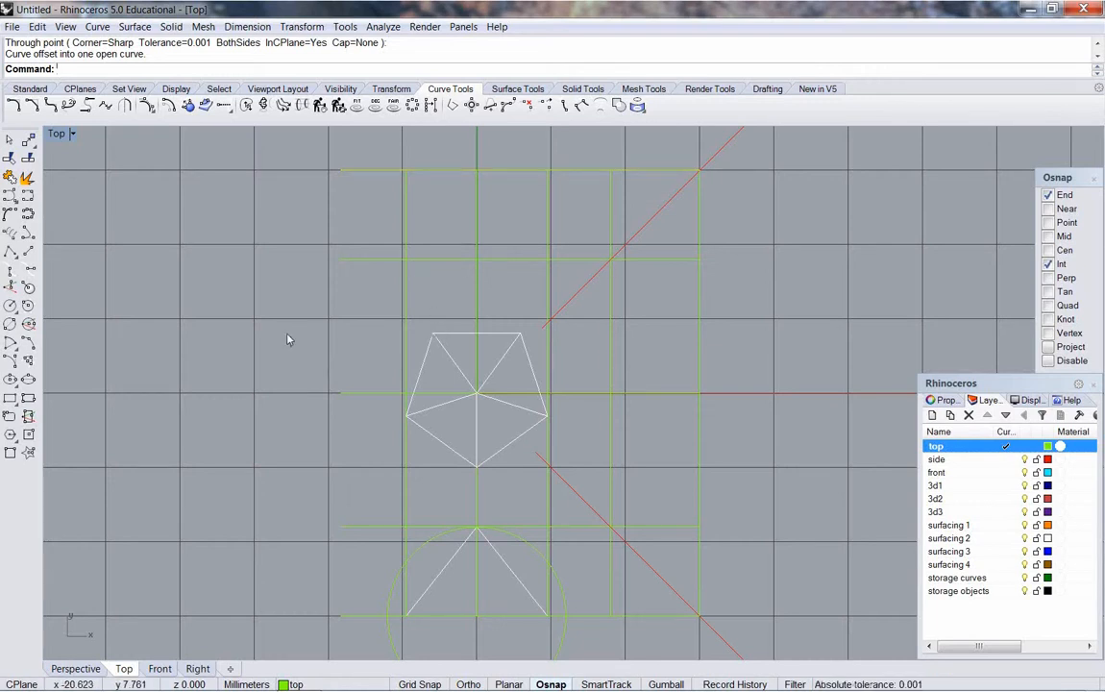
On layer surfacing 2, draw a closed inverted triangle from the vertical guides' upper ends to the centre line's intersection with the new upper guide
left_click(10, 251)
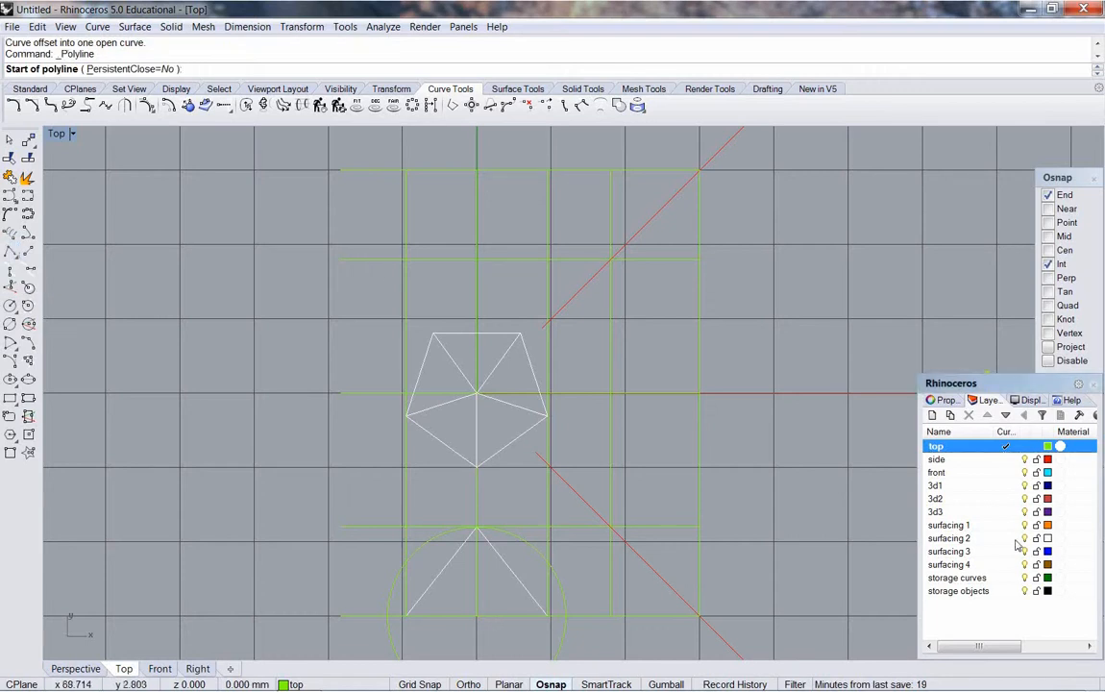
left_click(1006, 538)
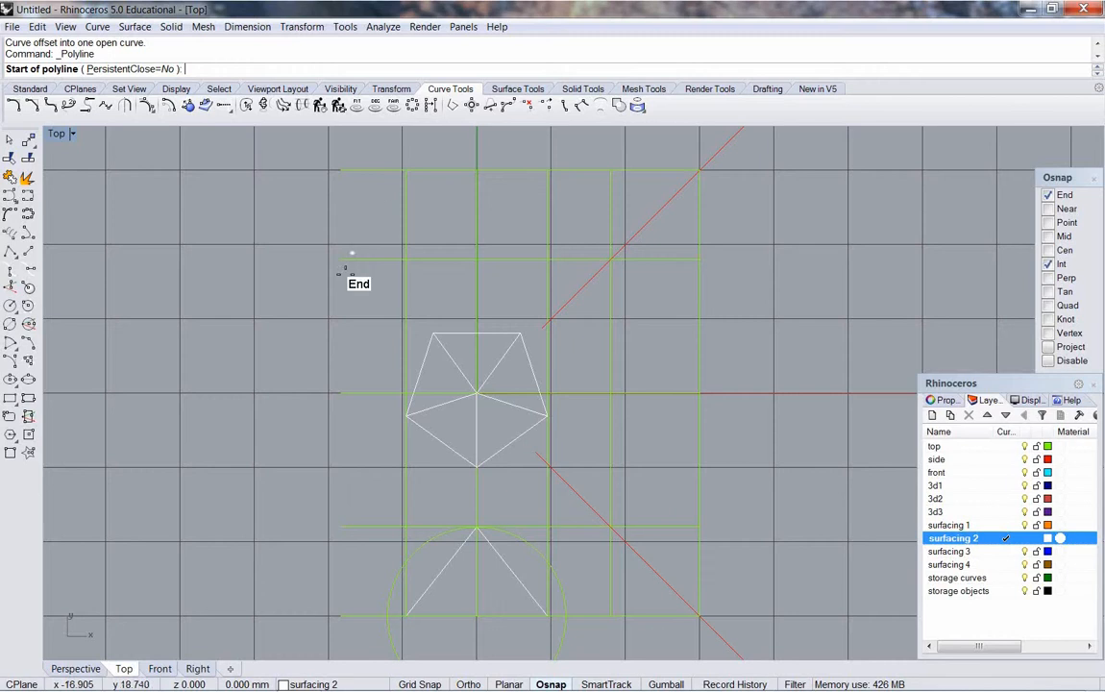
left_click(404, 172)
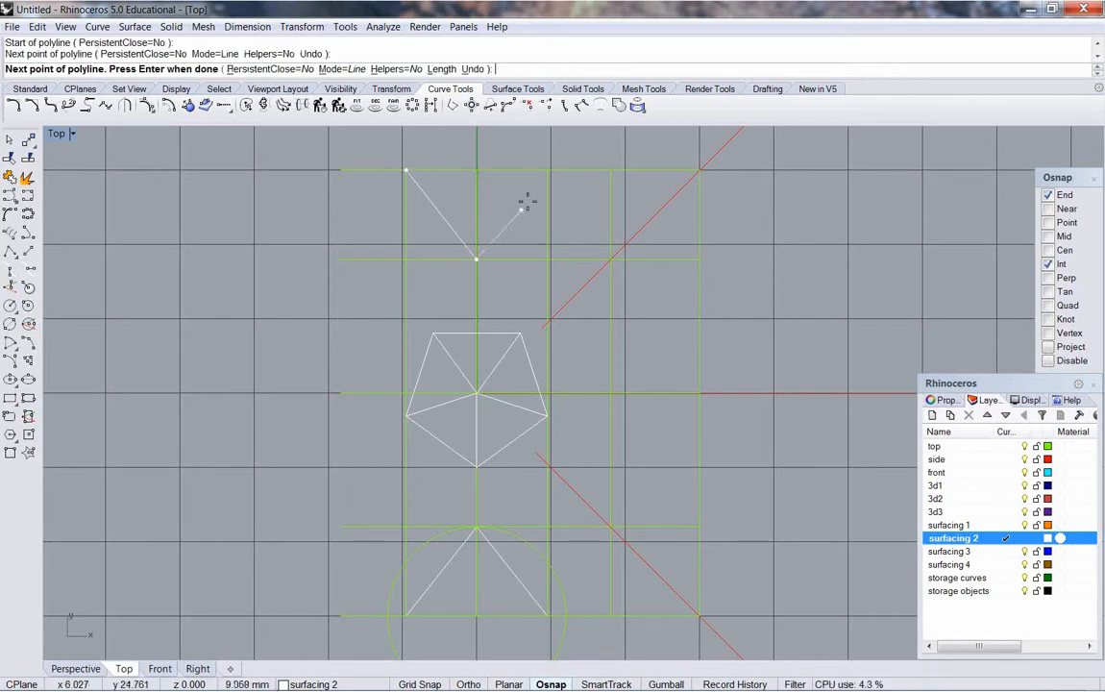
left_click(547, 172)
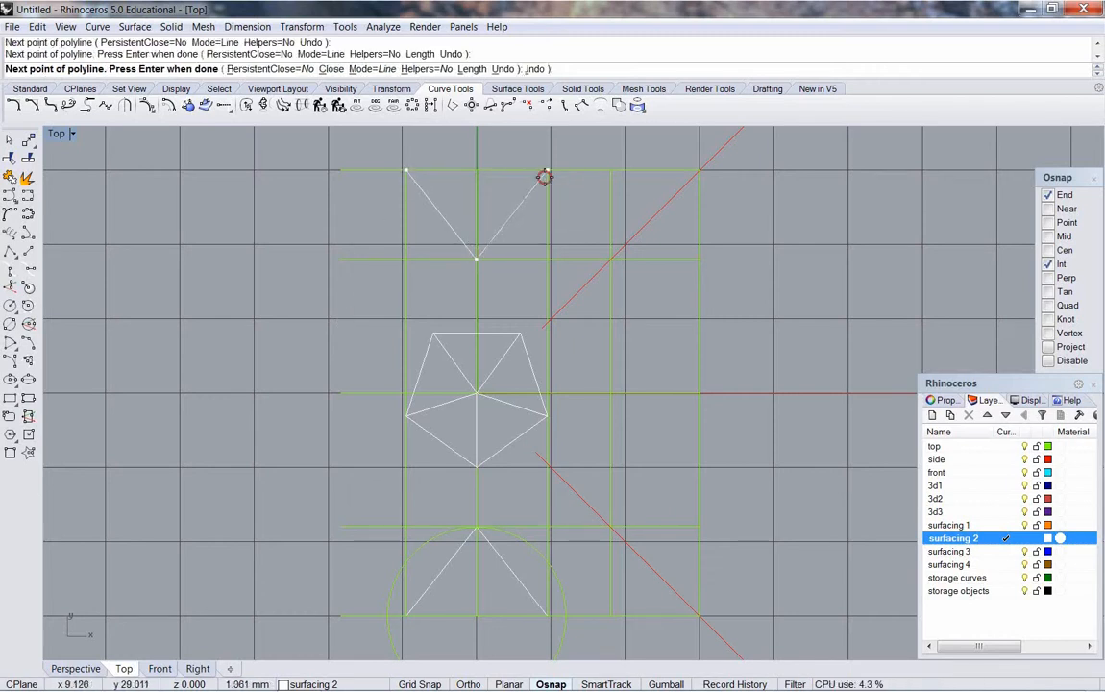
left_click(410, 169)
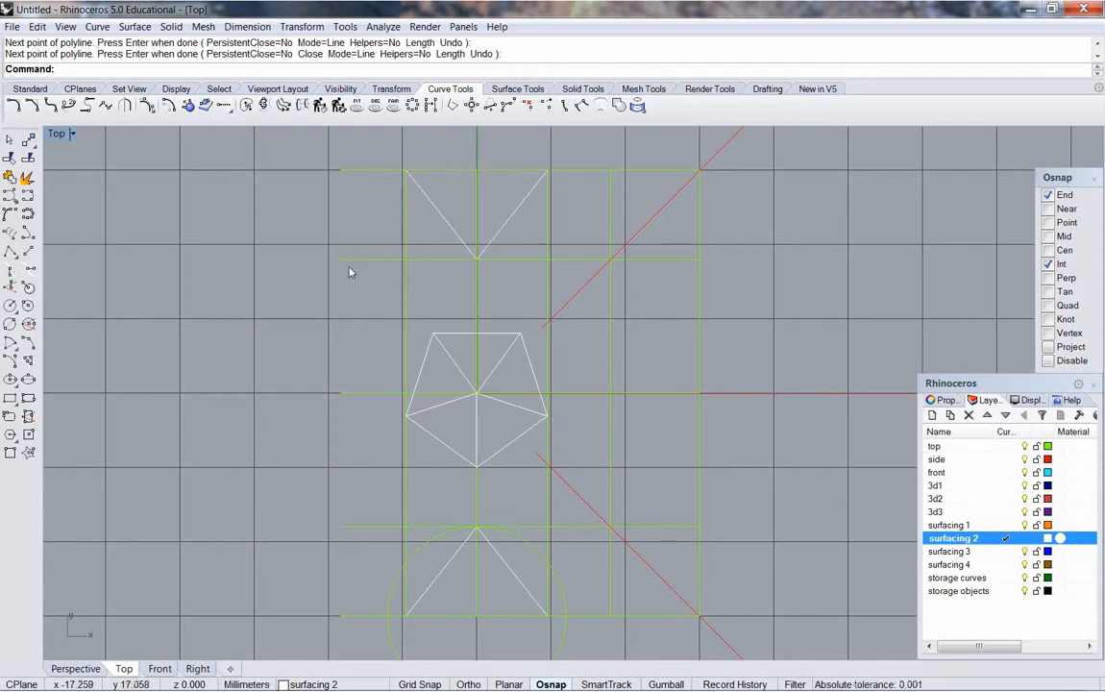
left_click(459, 235)
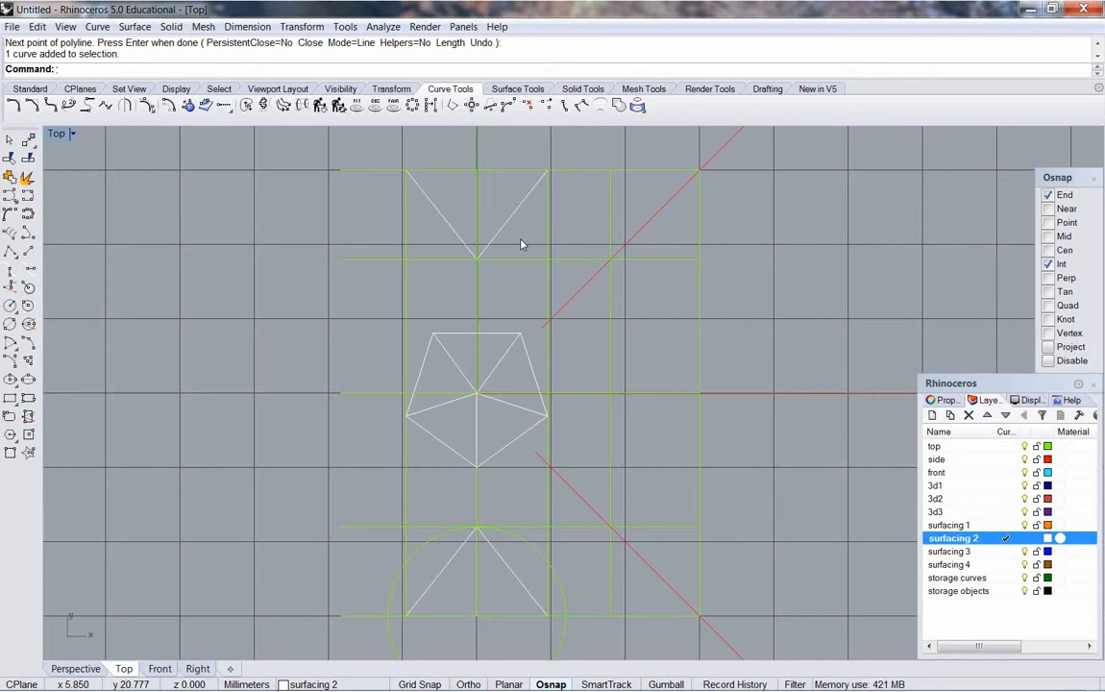
With top as the current layer, offset the vertical centre line to both sides through the pentagon's two upper vertices using ThroughPoint
left_click(478, 301)
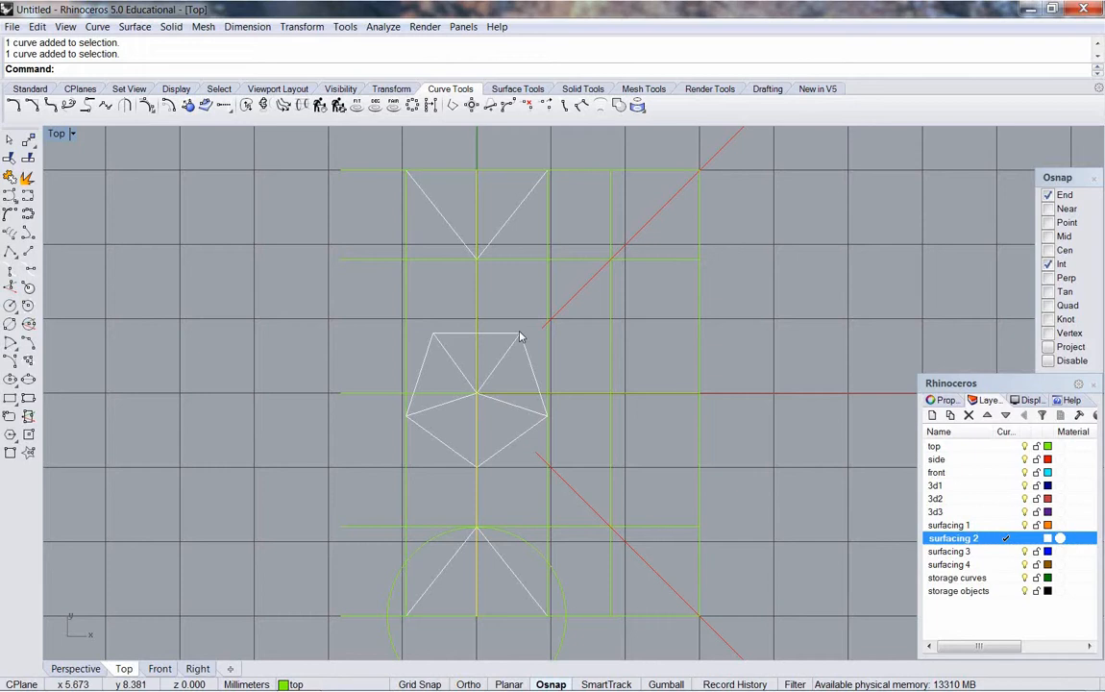
left_click(168, 104)
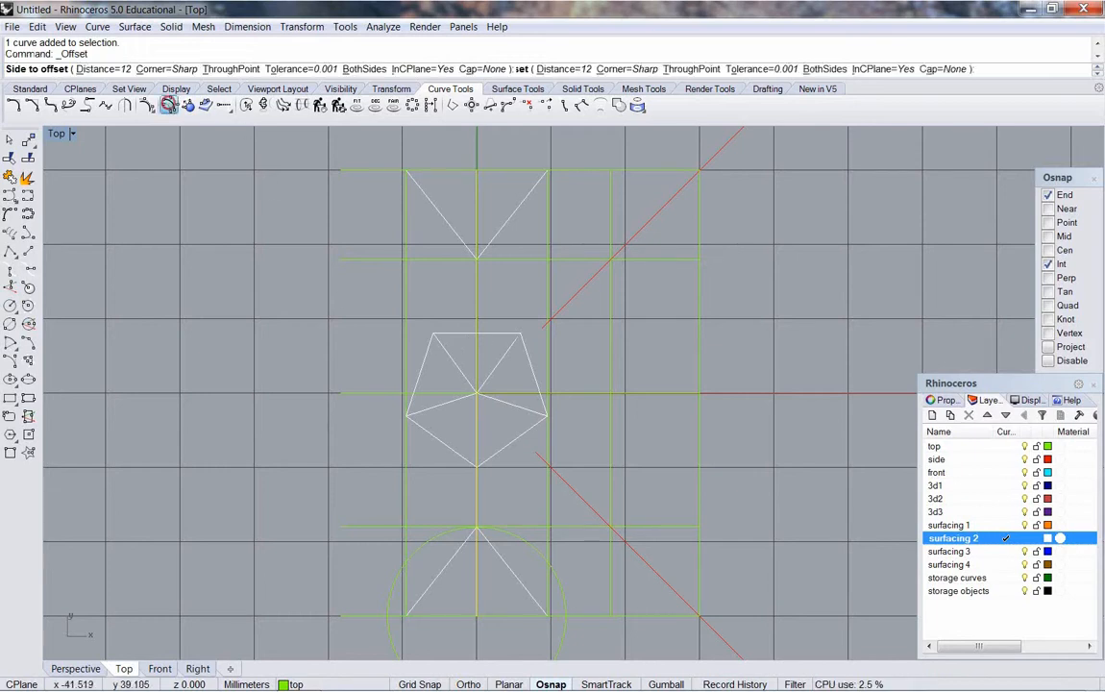
type("t")
key("Return")
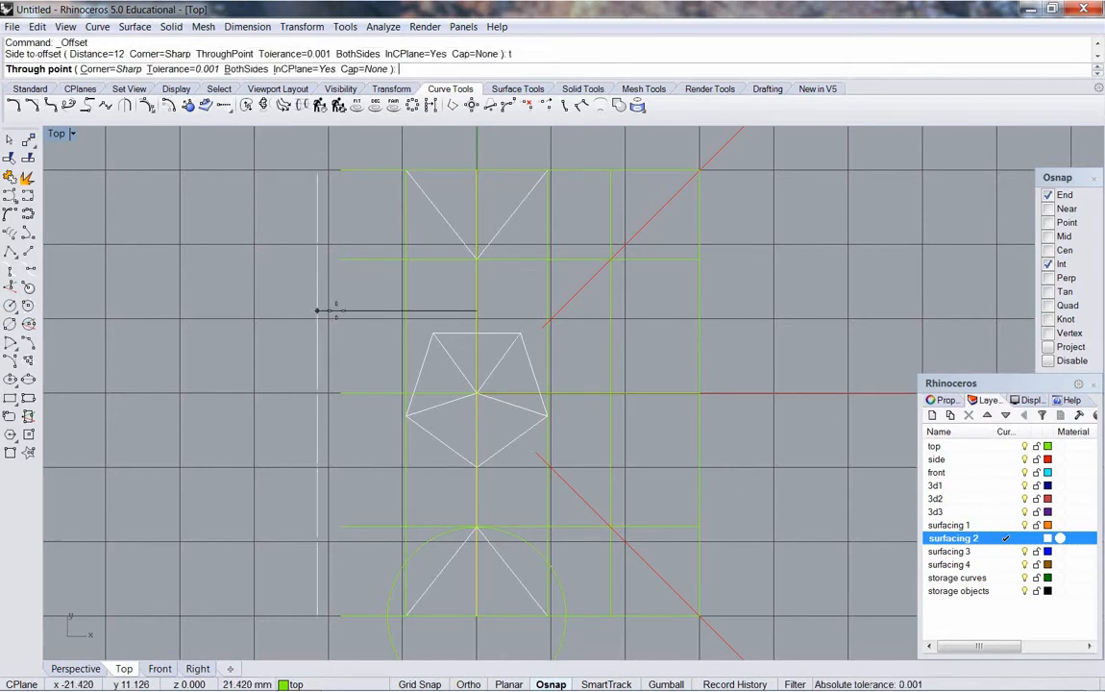
left_click(1008, 448)
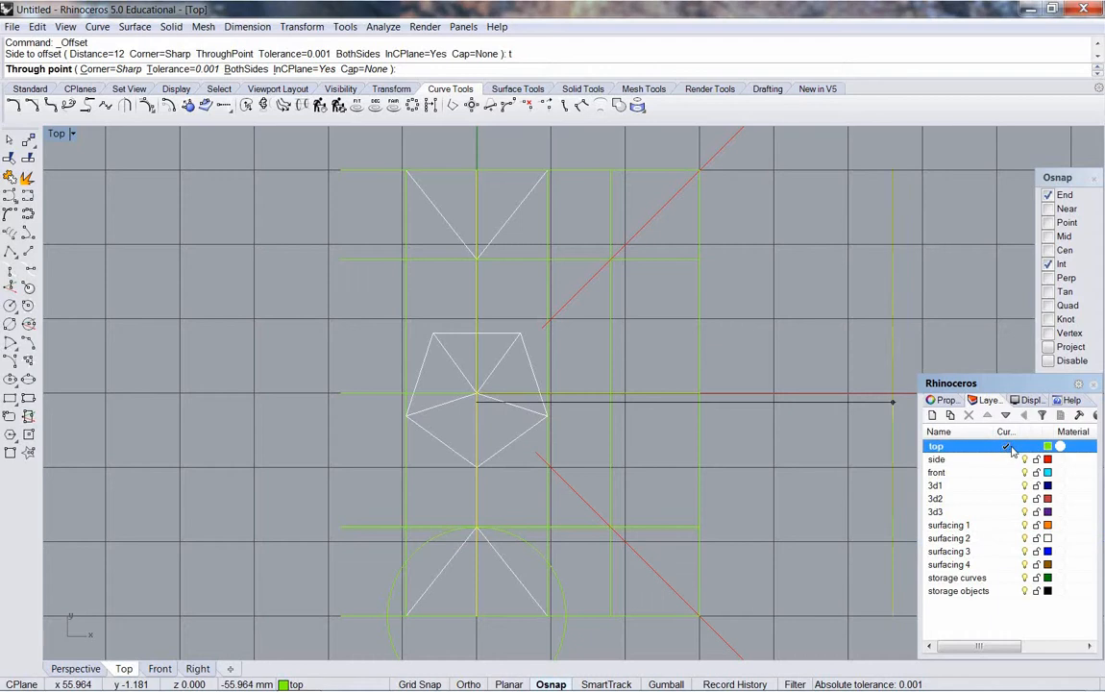
left_click(434, 333)
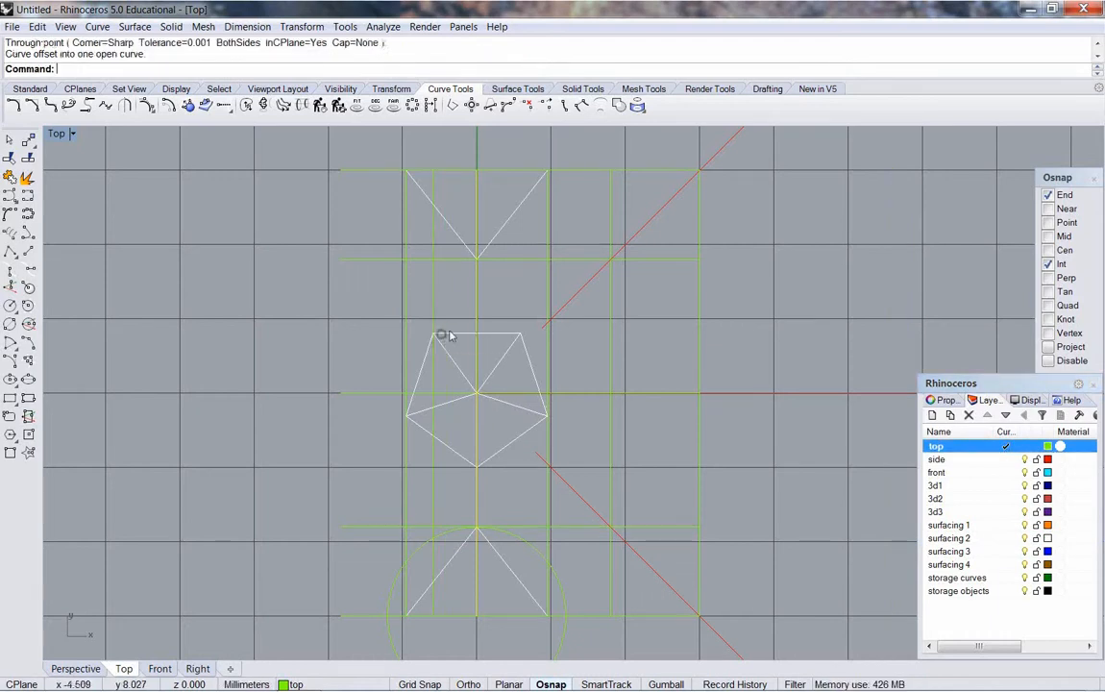
right_click(504, 317)
left_click(517, 317)
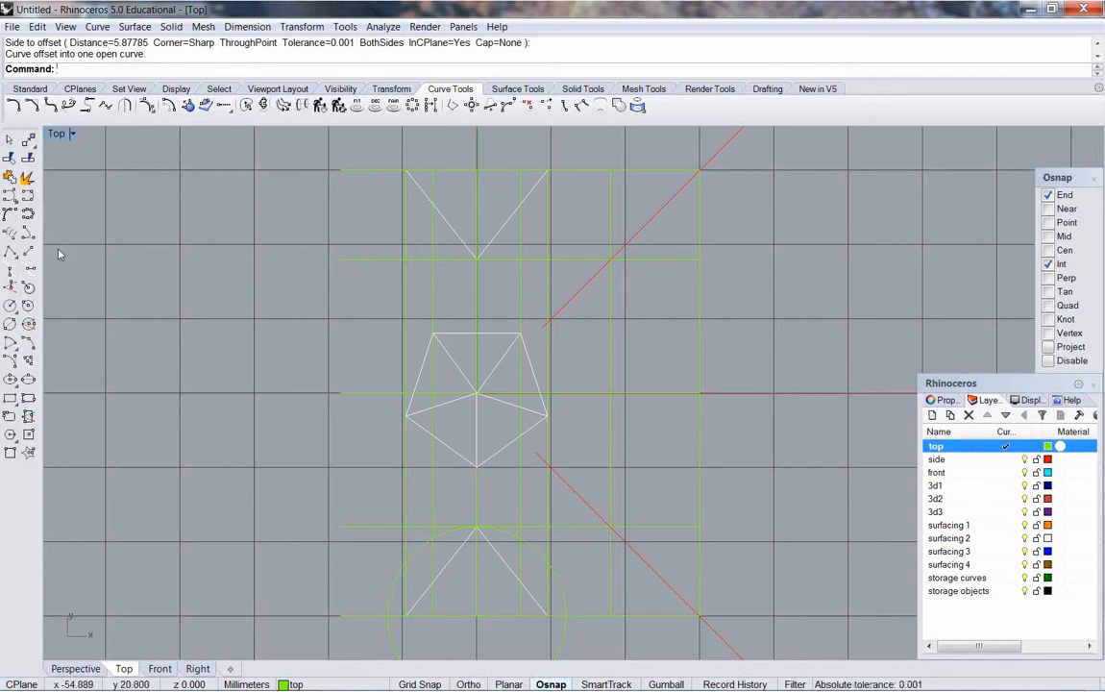
On layer surfacing 2, draw two lines from the new vertical guides' upper ends to the inverted triangle's apex
left_click(31, 251)
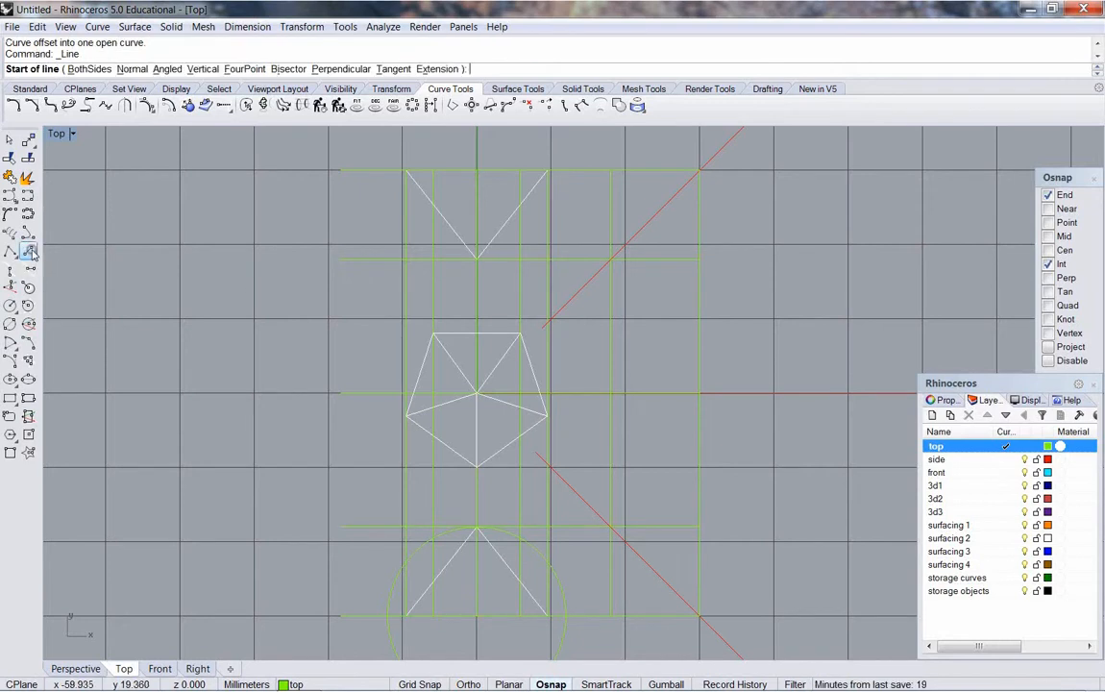
left_click(1016, 538)
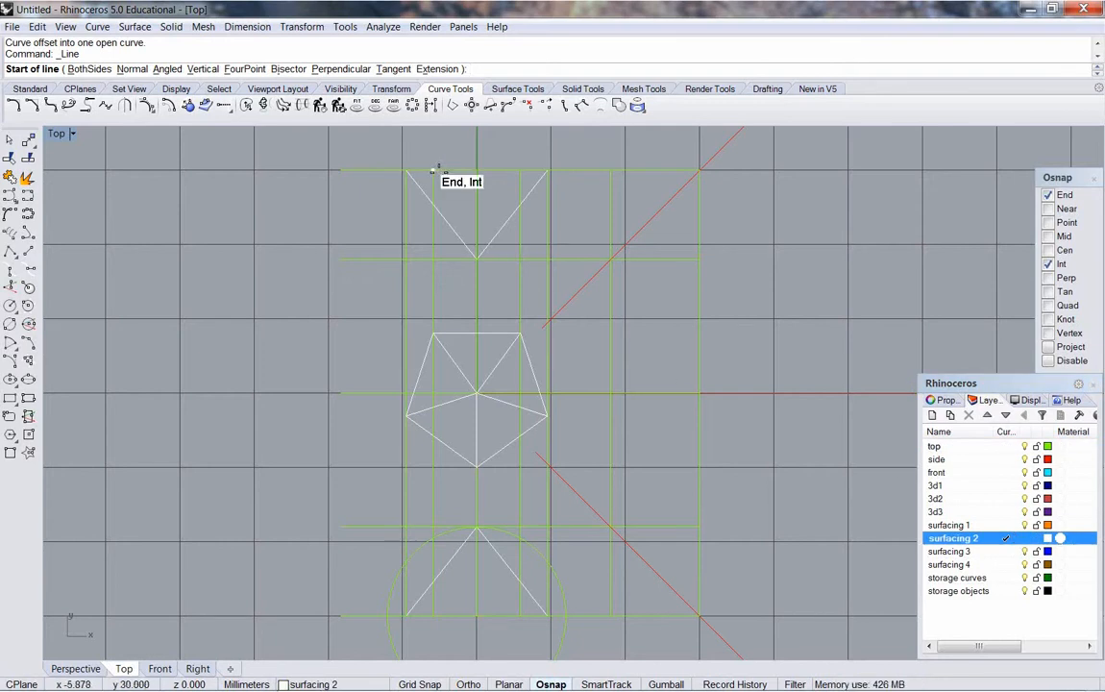
left_click(433, 171)
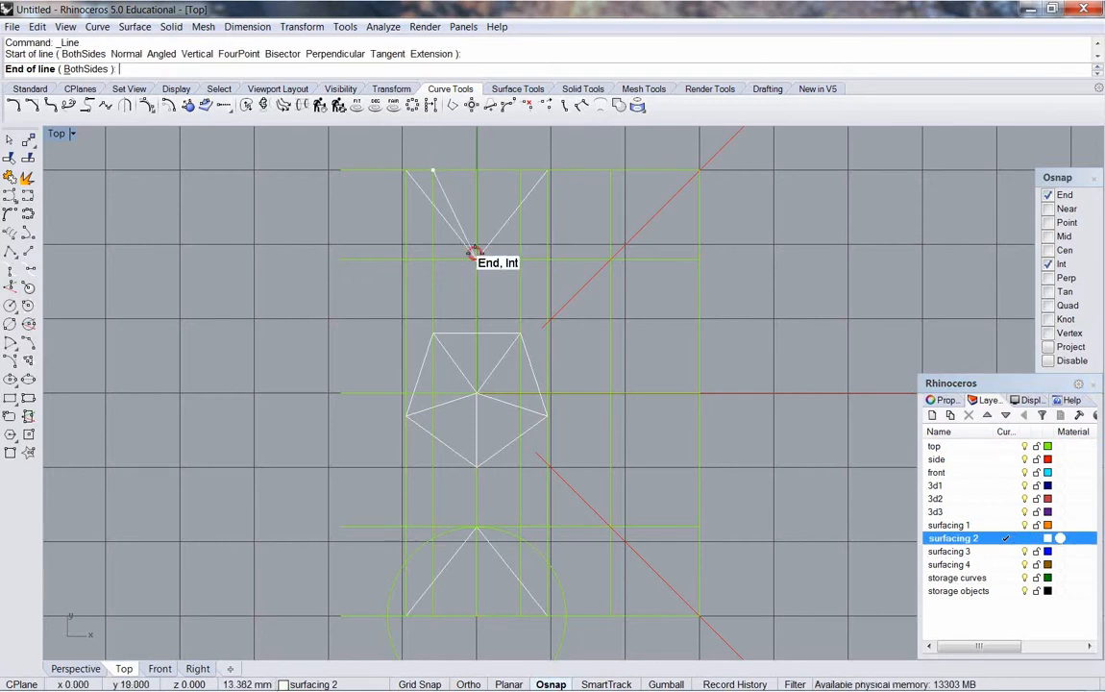
left_click(474, 255)
key("Return")
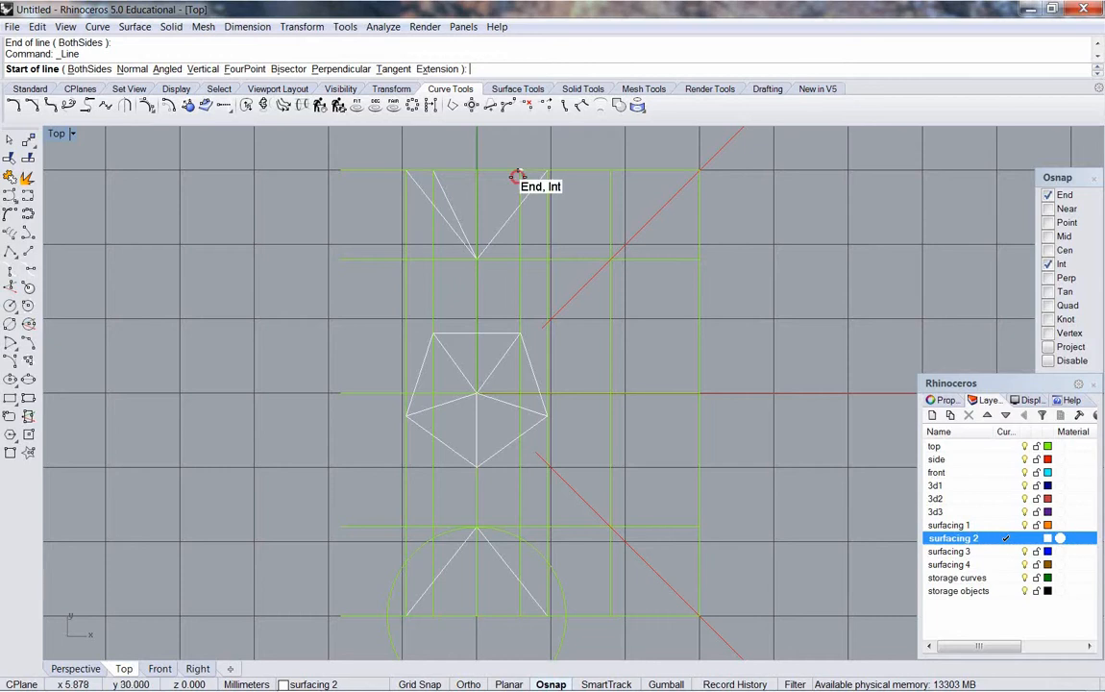
left_click(518, 174)
left_click(475, 255)
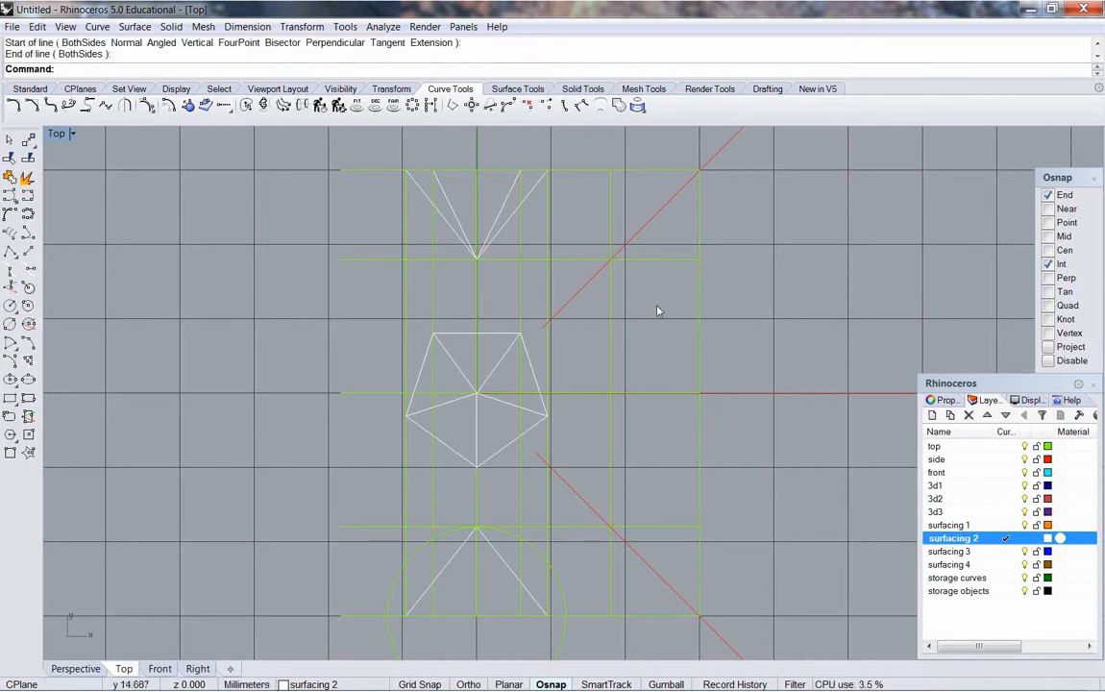
left_click(777, 338)
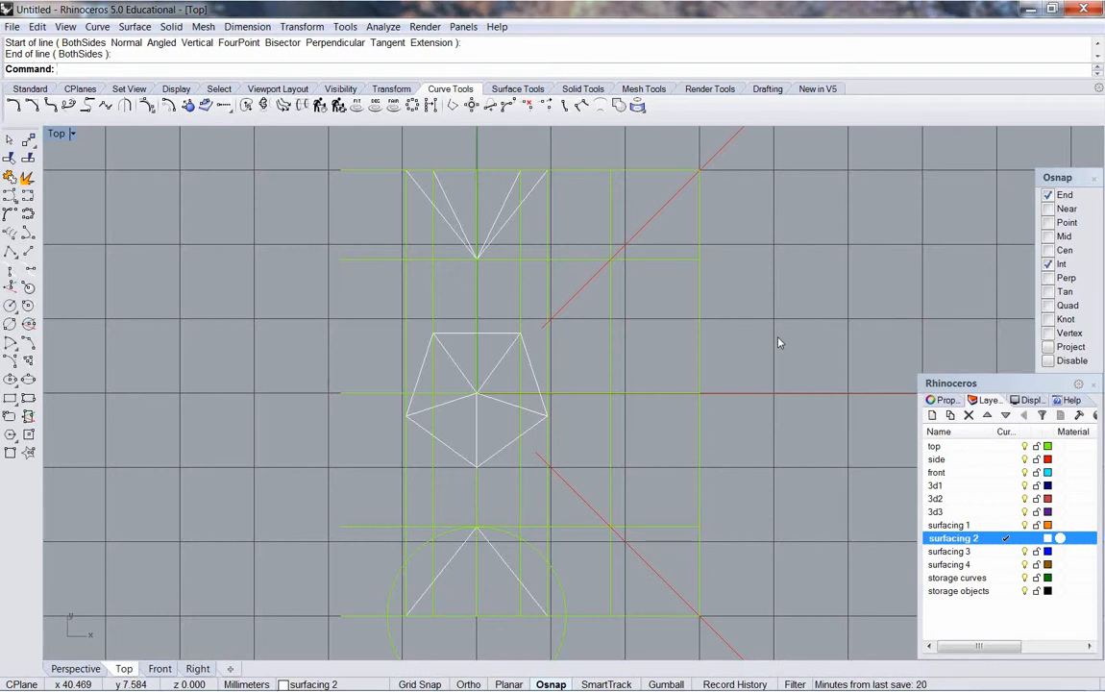
Move the five vertical guide lines through the pentagon, including the centre line, to layer storage curves and lock that layer
left_click(520, 295)
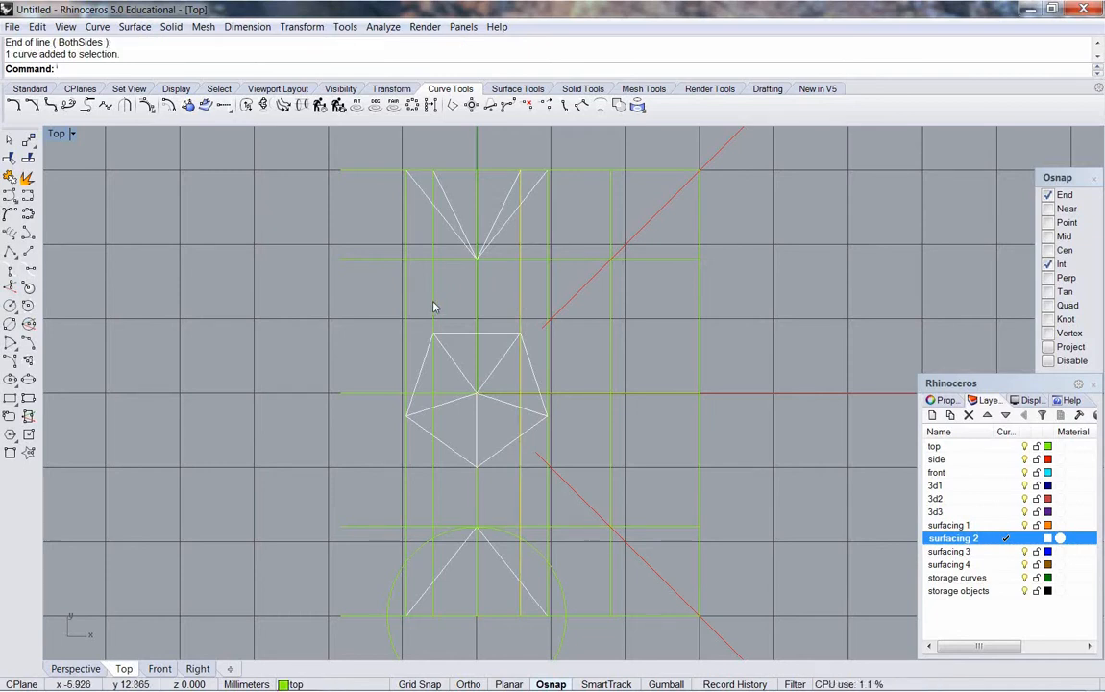
left_click(433, 305)
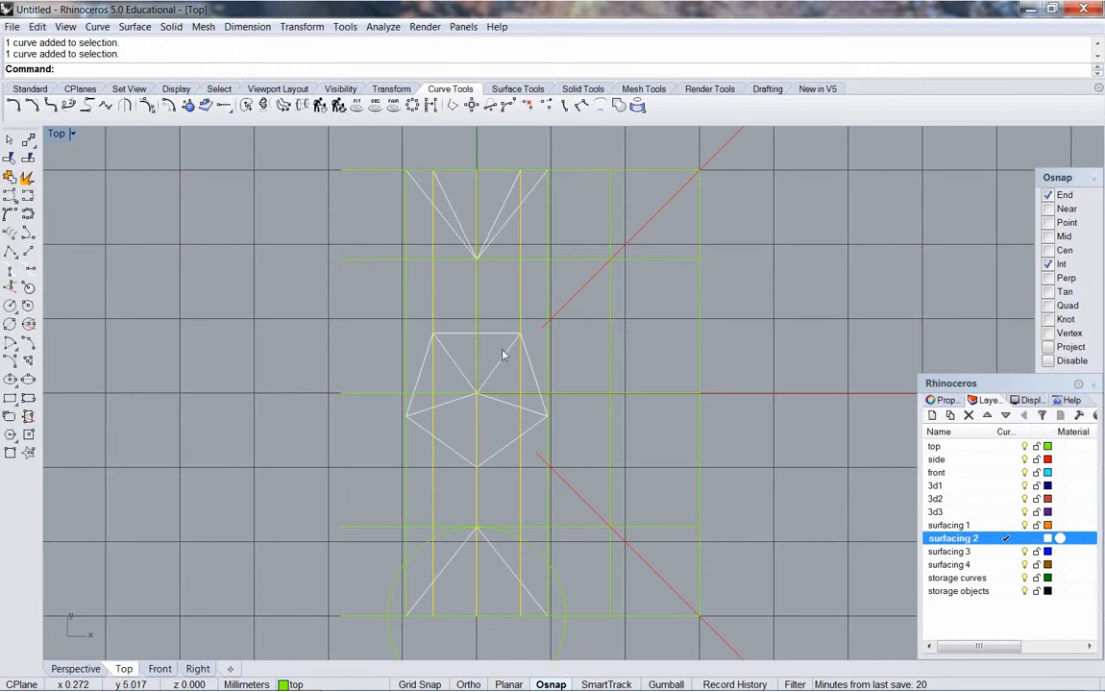
left_click(408, 449, "shift")
left_click(548, 442, "shift")
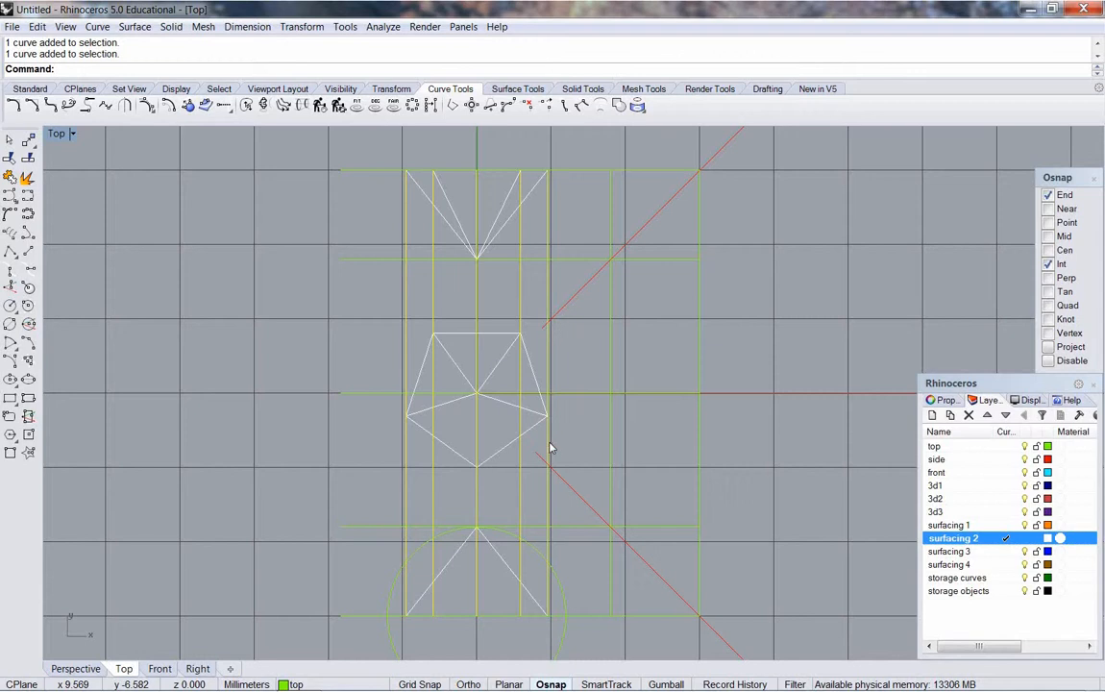
right_click(549, 446)
left_click_drag(651, 311, 652, 329)
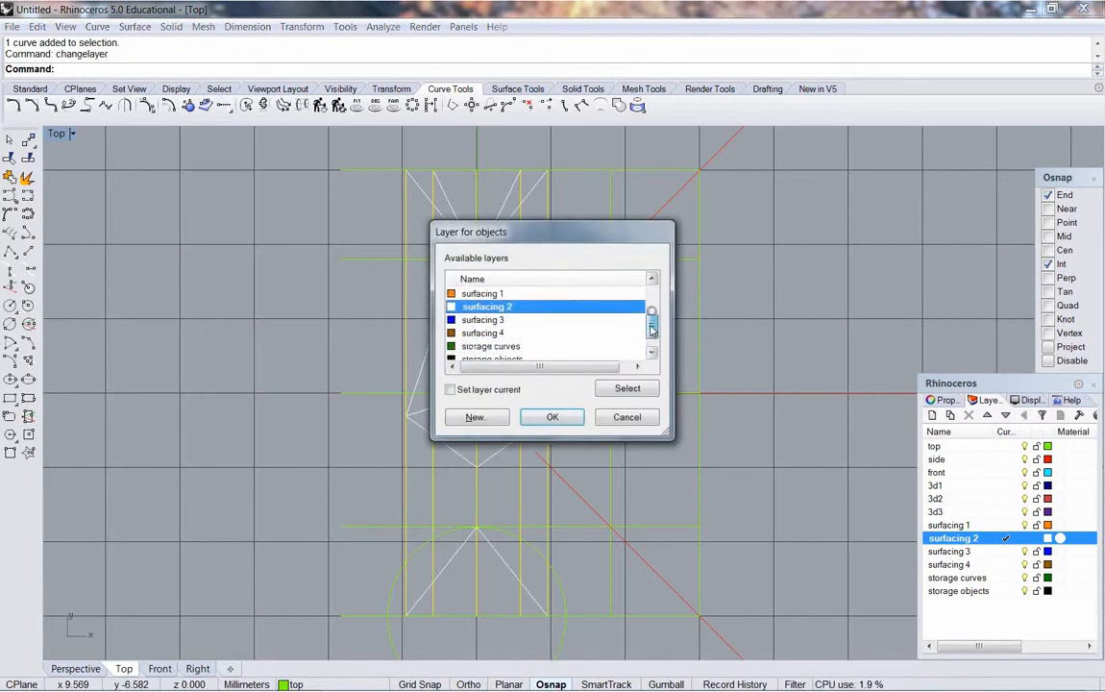
left_click(524, 345)
left_click(552, 417)
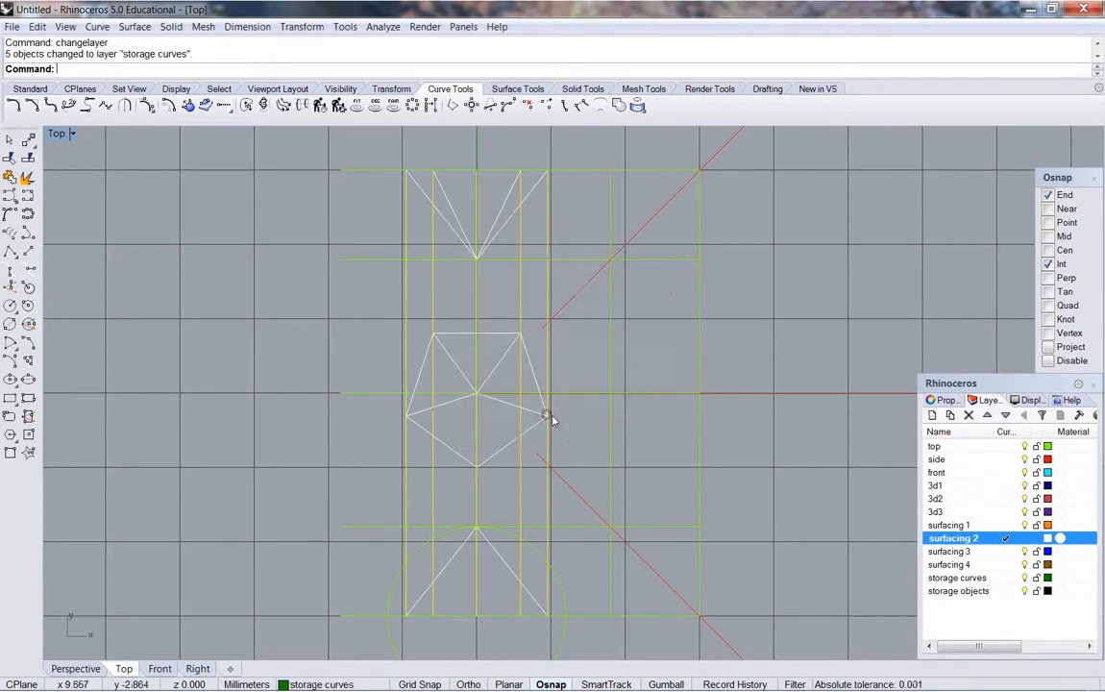
left_click(1036, 578)
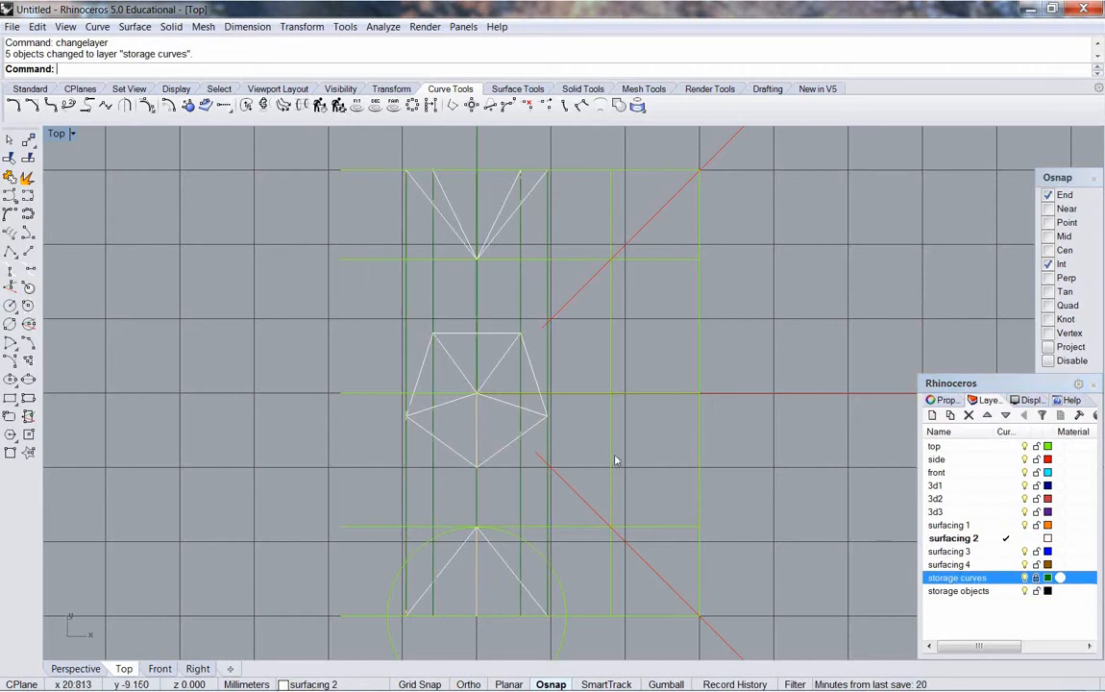
Move the uppermost and lowermost horizontal frame lines to layer storage curves
right_click_drag(532, 439, 518, 424)
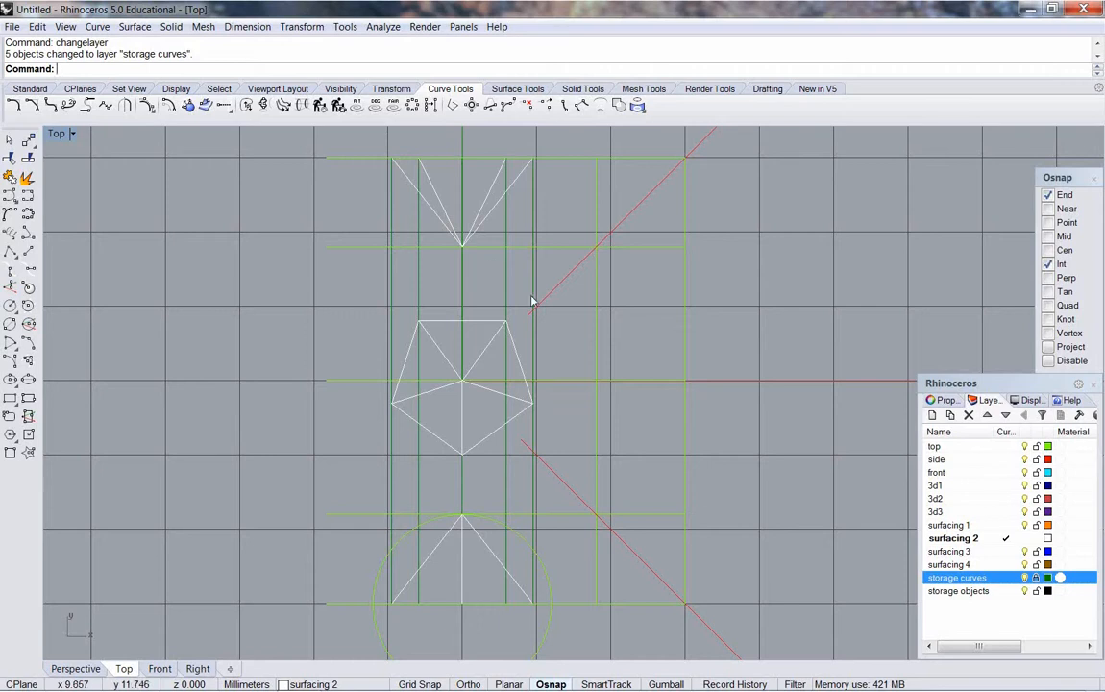
left_click(549, 158)
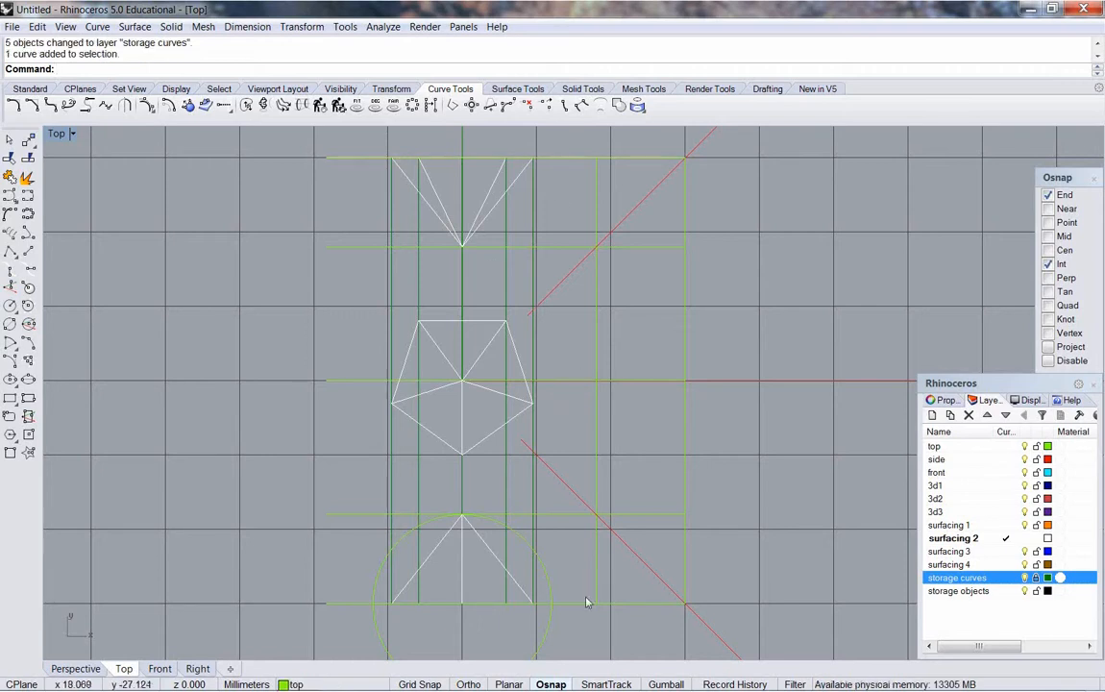
left_click(584, 659)
right_click(564, 502)
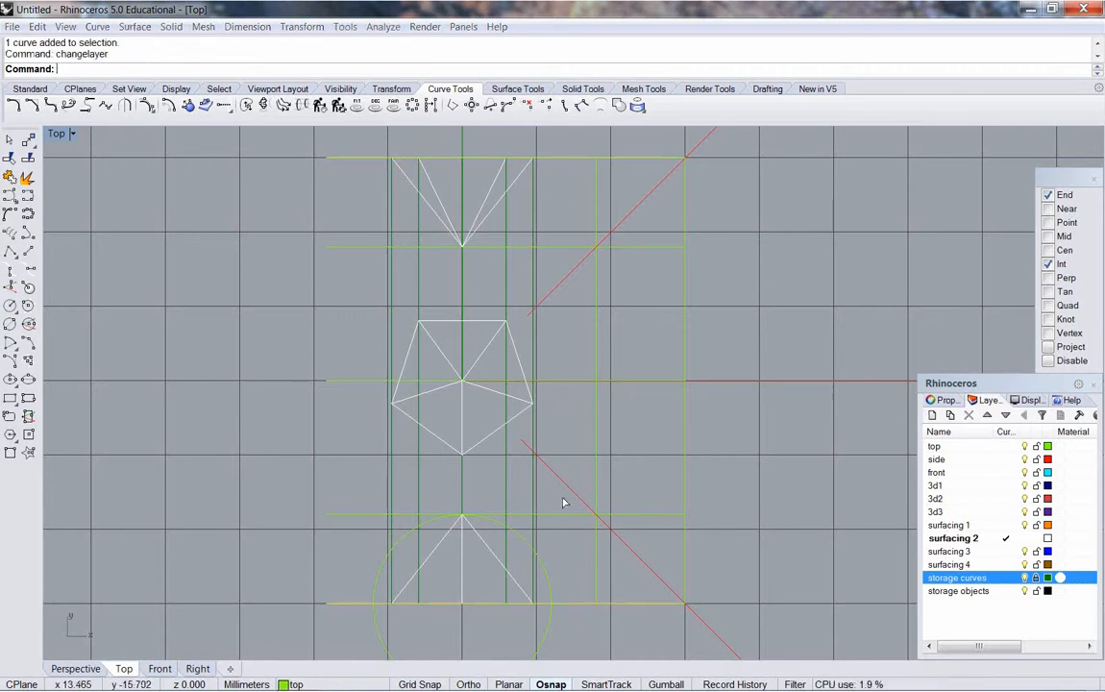
left_click_drag(652, 315, 653, 337)
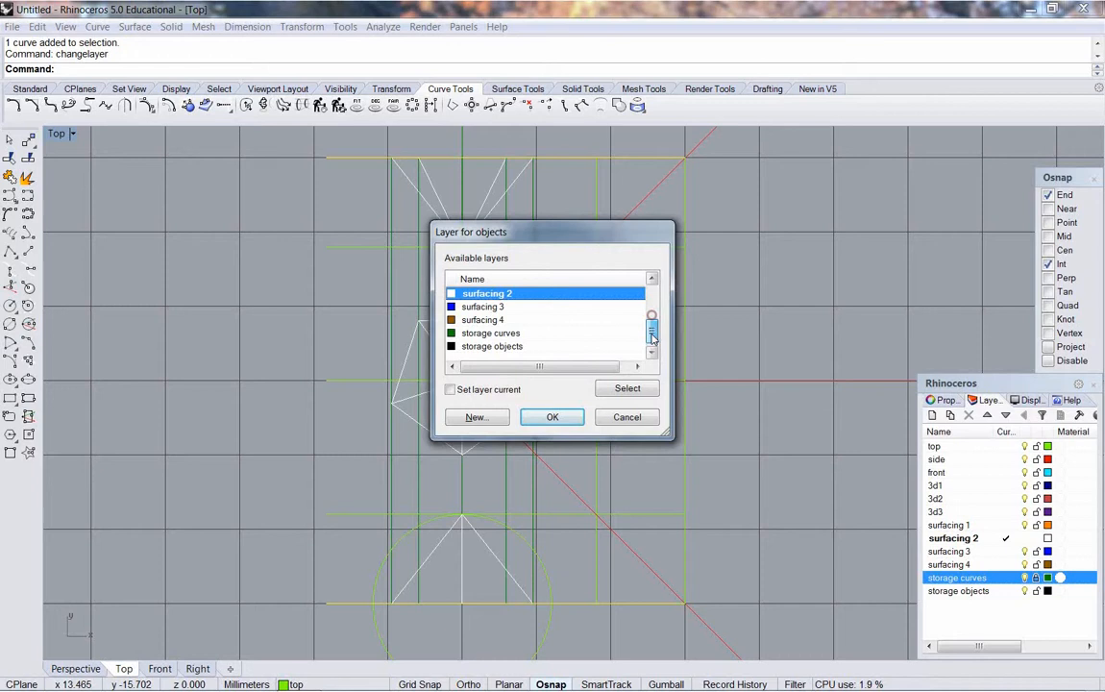
left_click(563, 333)
left_click(554, 417)
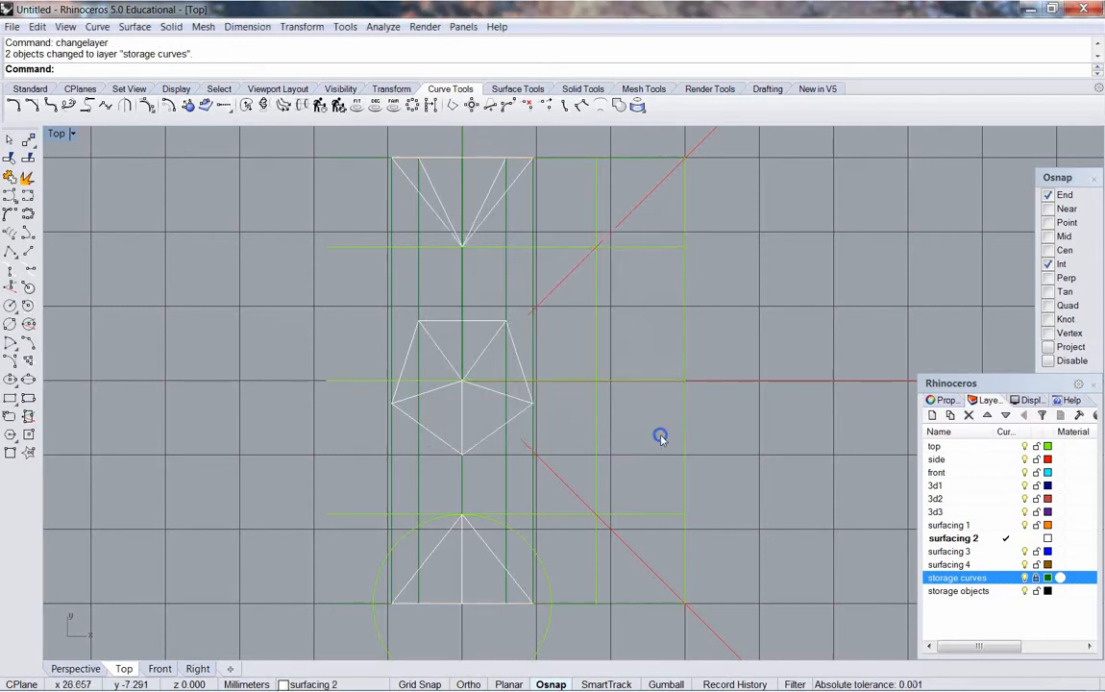
Move the construction circle around the lower triangle to layer storage curves
right_click_drag(658, 435, 681, 446)
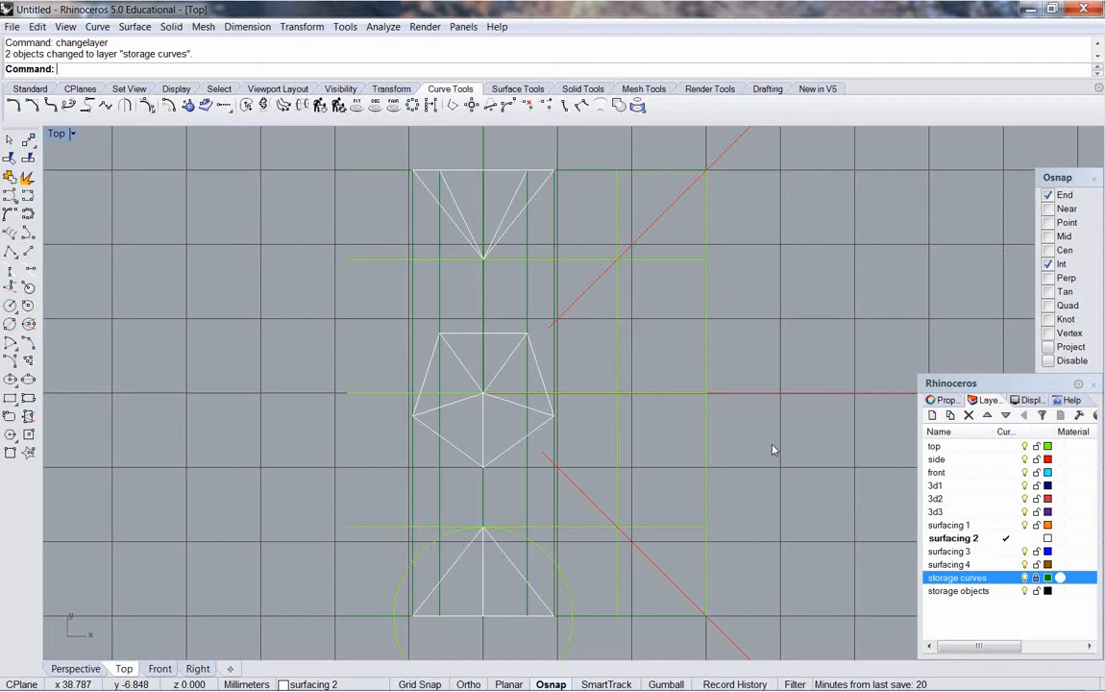
left_click(527, 537)
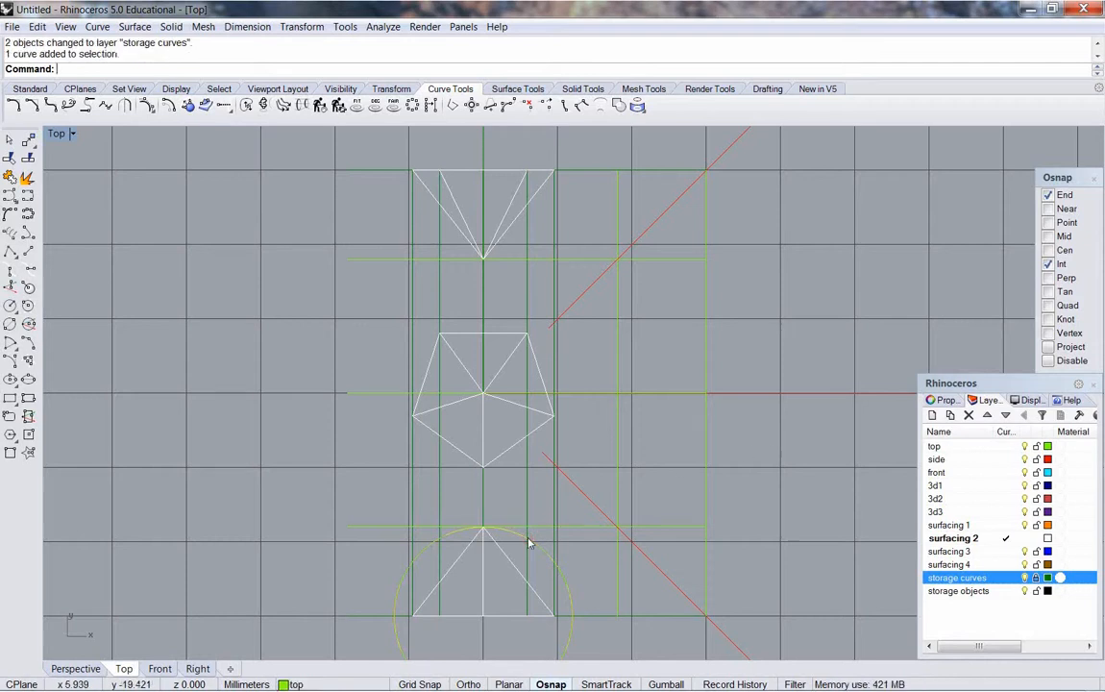
right_click(553, 487)
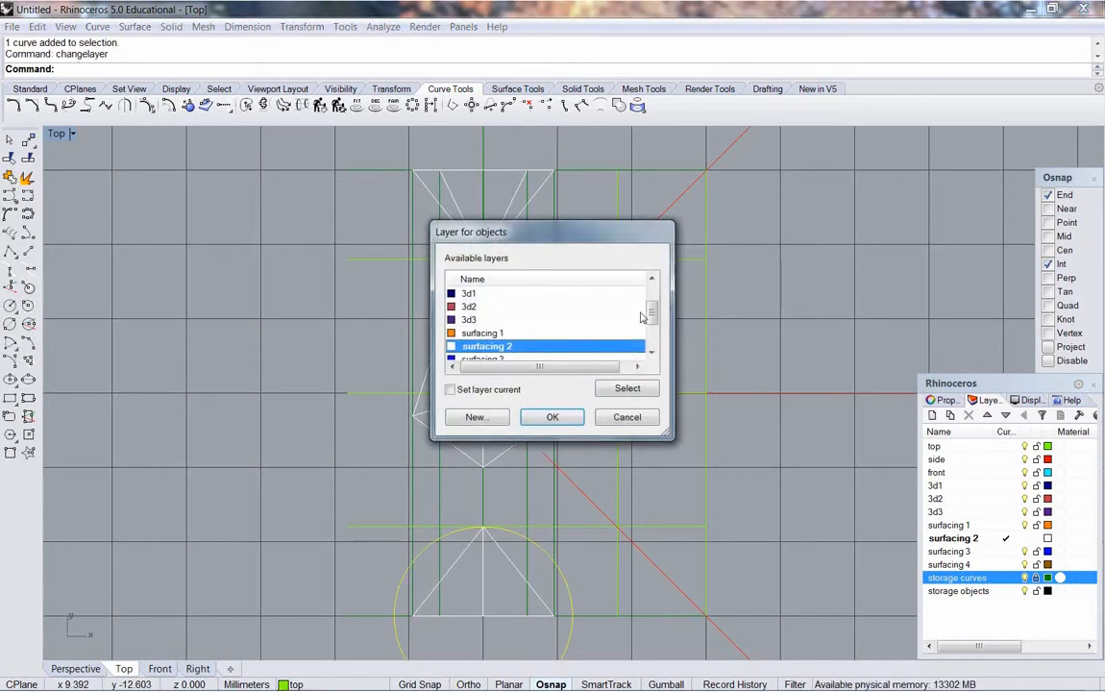
left_click_drag(652, 313, 651, 333)
left_click(533, 332)
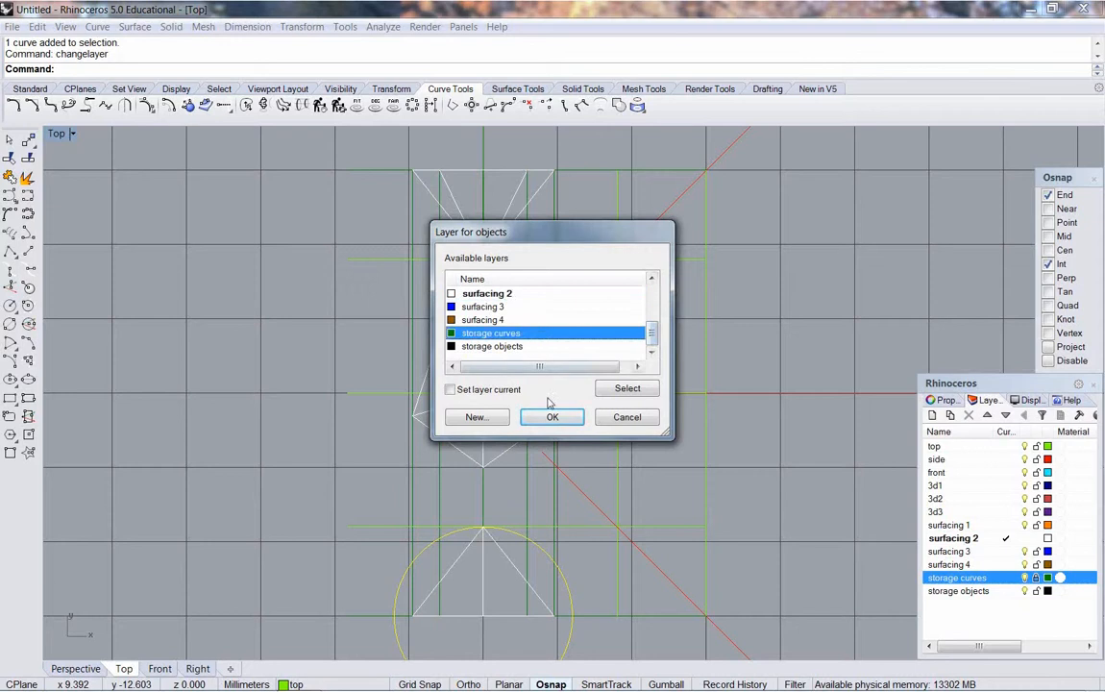
left_click(552, 416)
right_click_drag(288, 419, 275, 405)
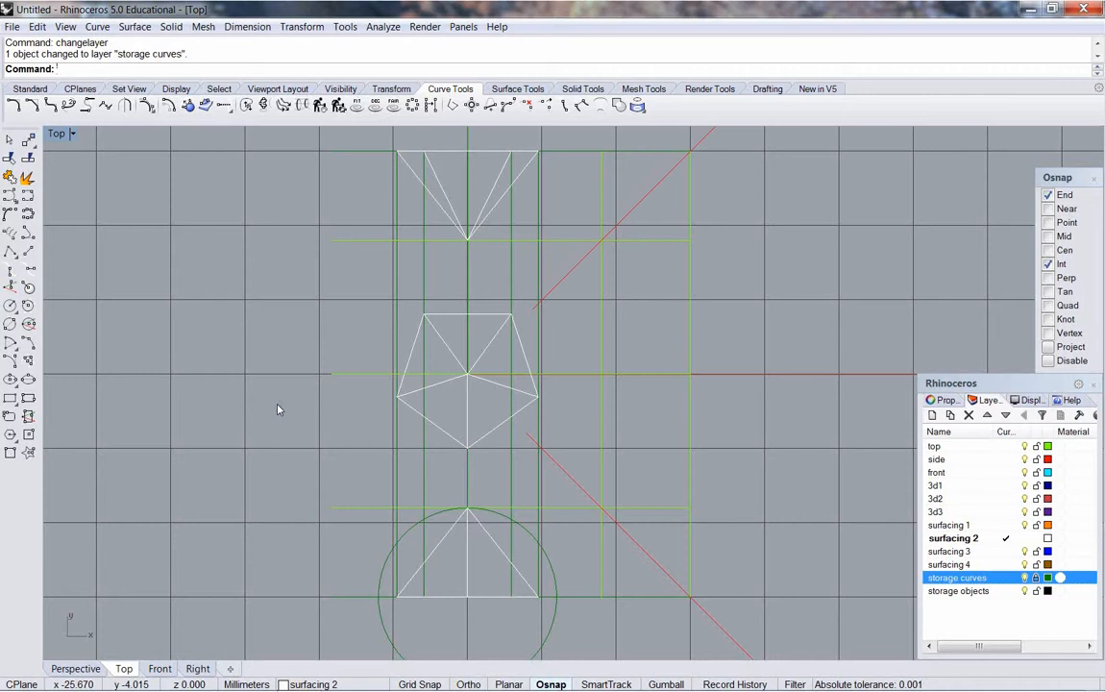
With top as the current layer, offset the horizontal centre line through the pentagon's lowest vertex and upper-right vertex using ThroughPoint
left_click(644, 373)
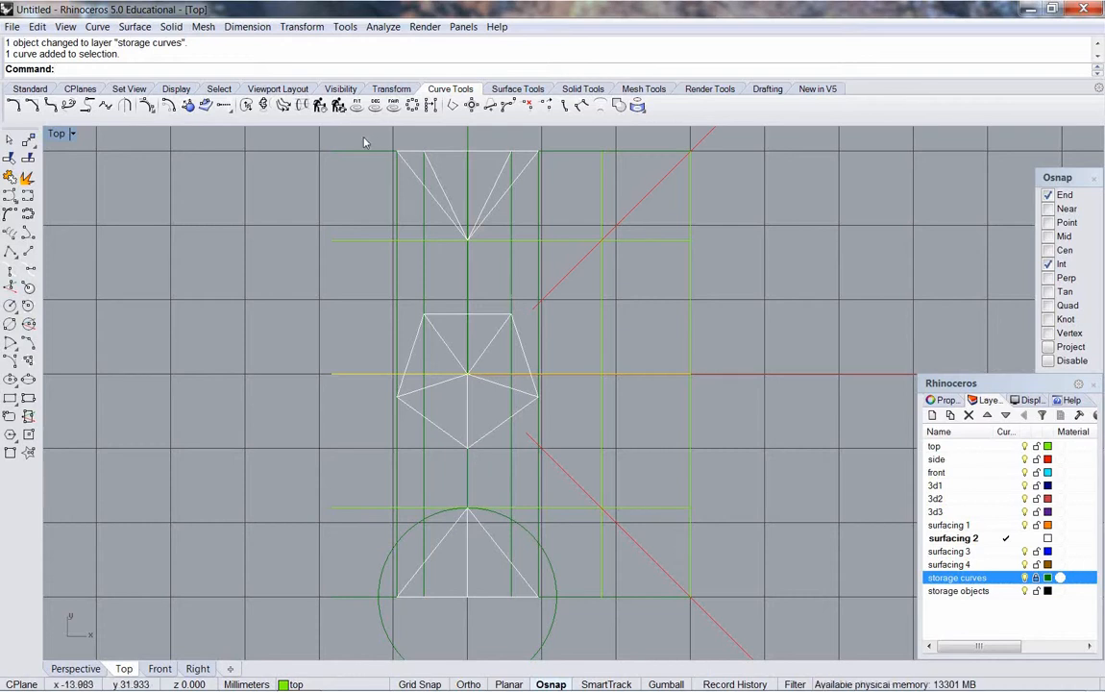
left_click(167, 105)
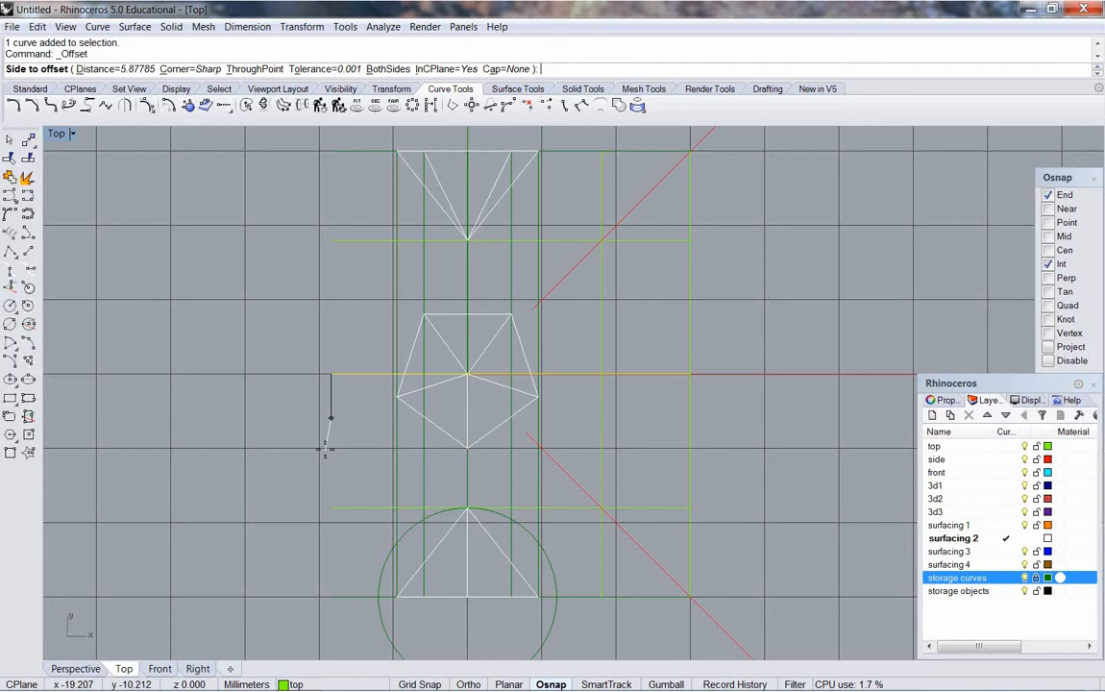
type("t")
key("Return")
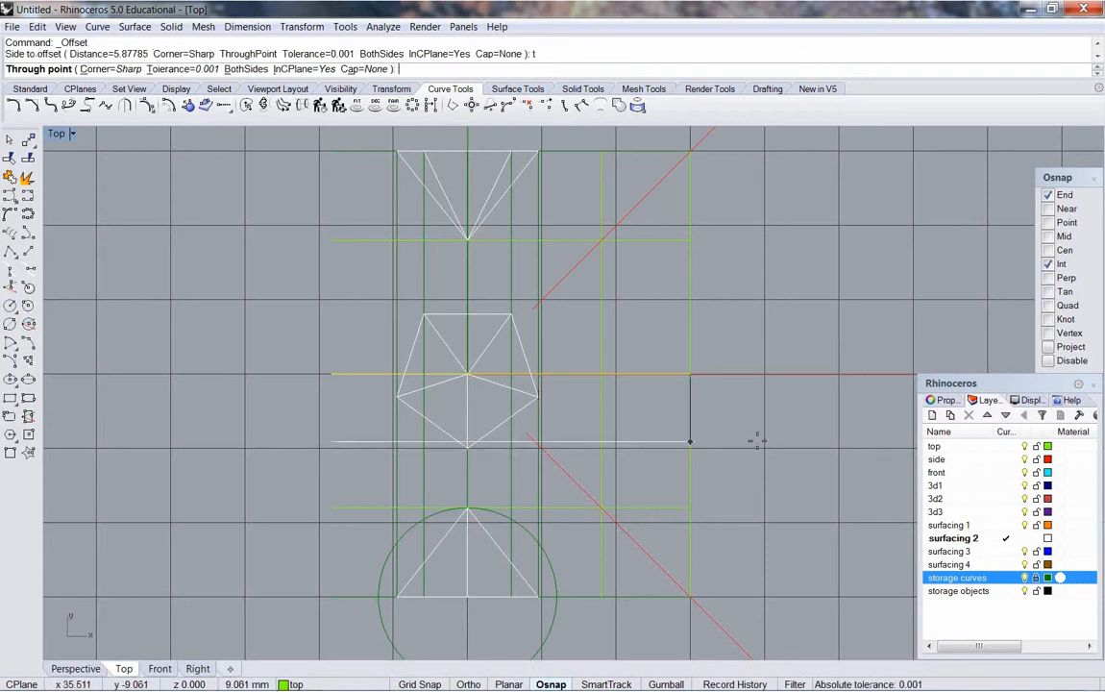
left_click(1006, 446)
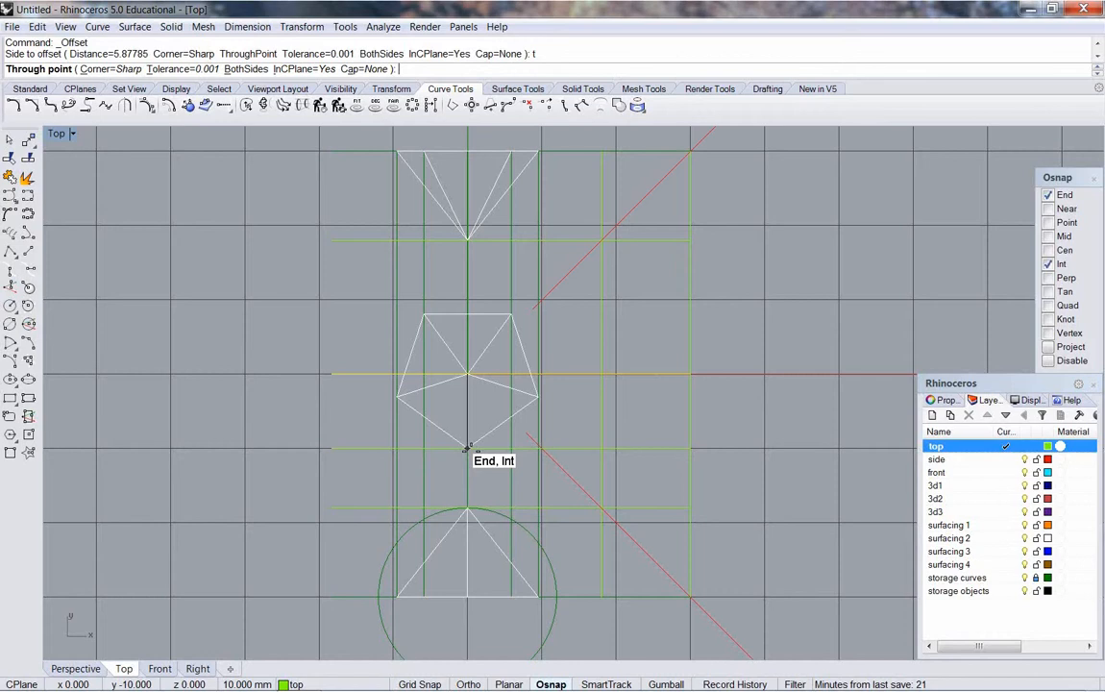
left_click(467, 447)
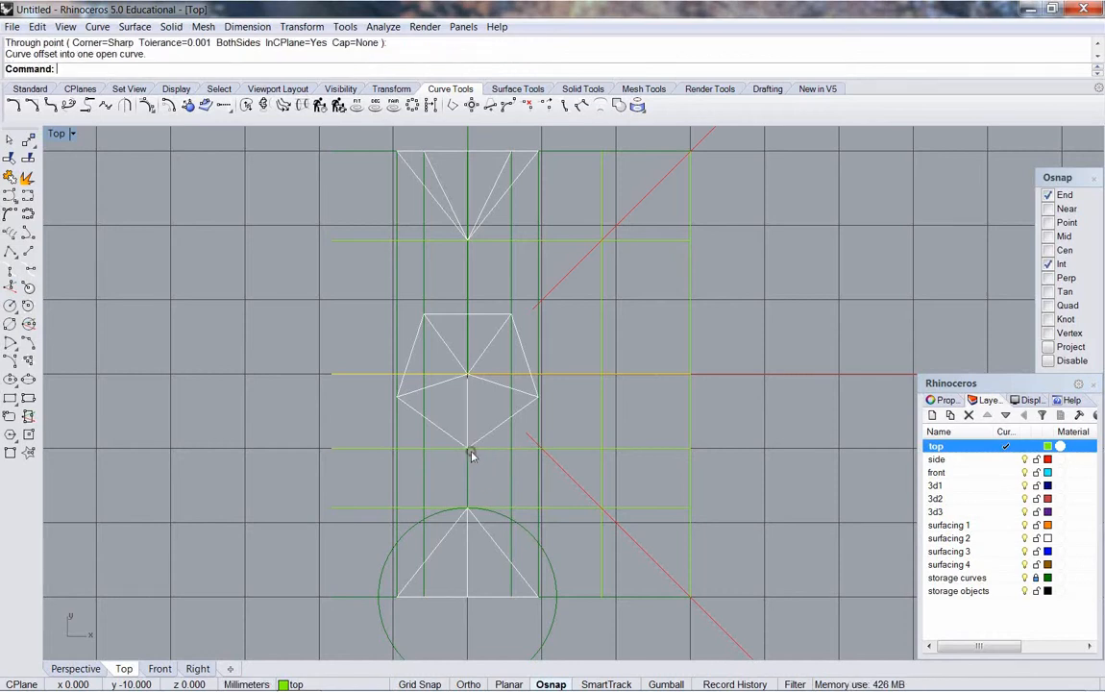
key("Return")
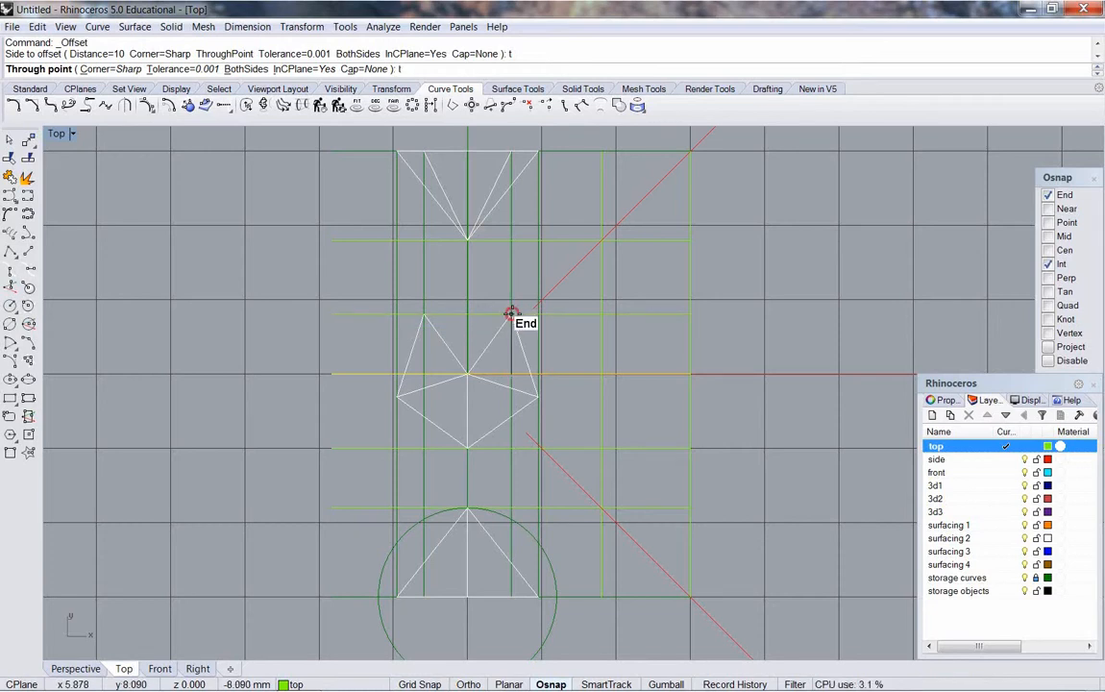
left_click(511, 314)
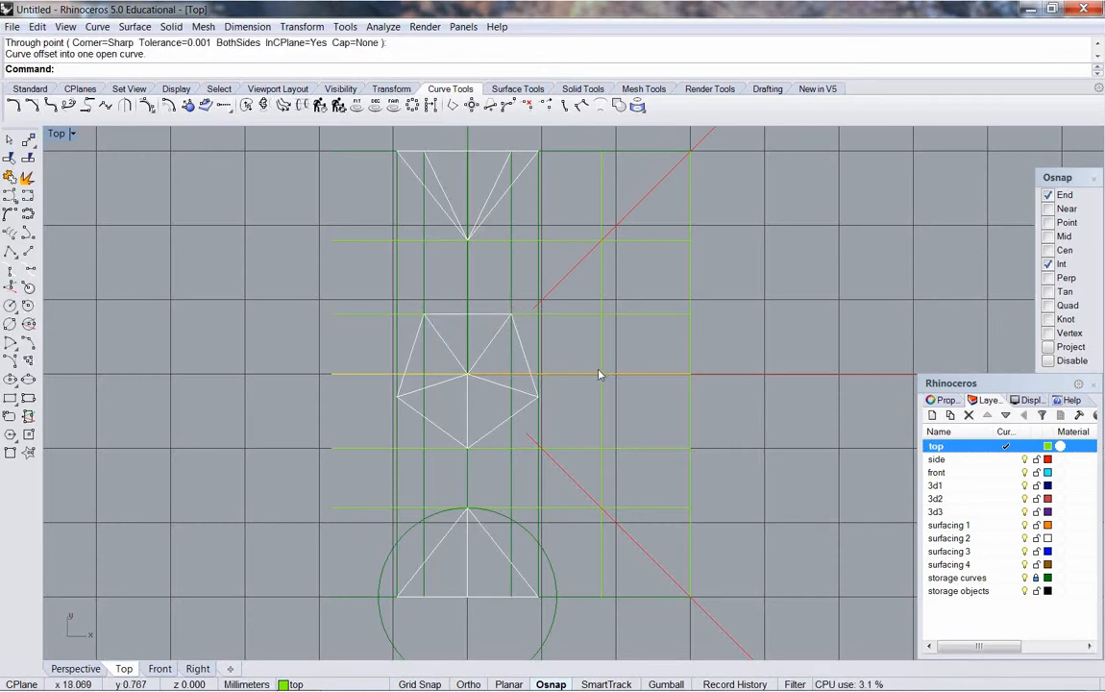
key("Return")
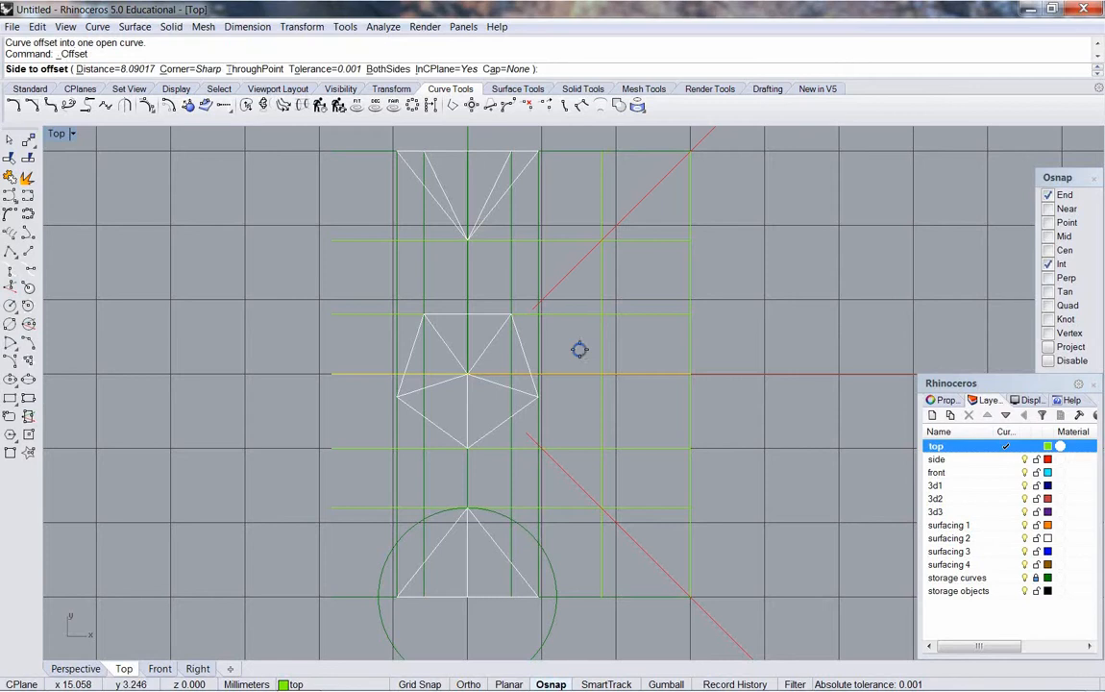
type("b")
key("Return")
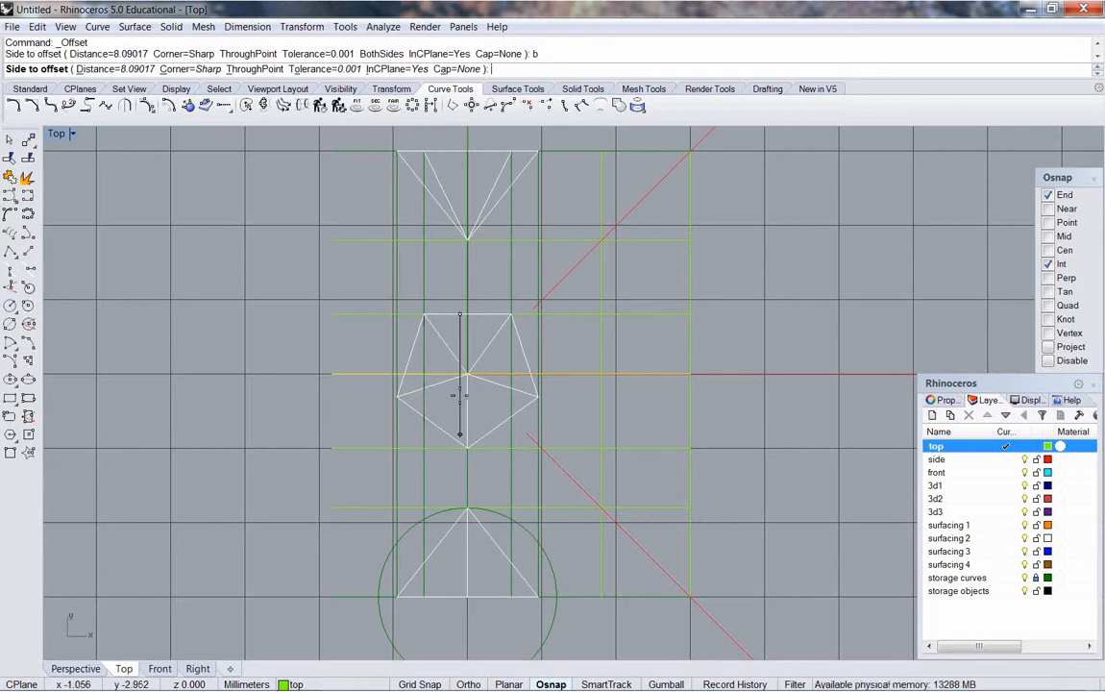
left_click(460, 394)
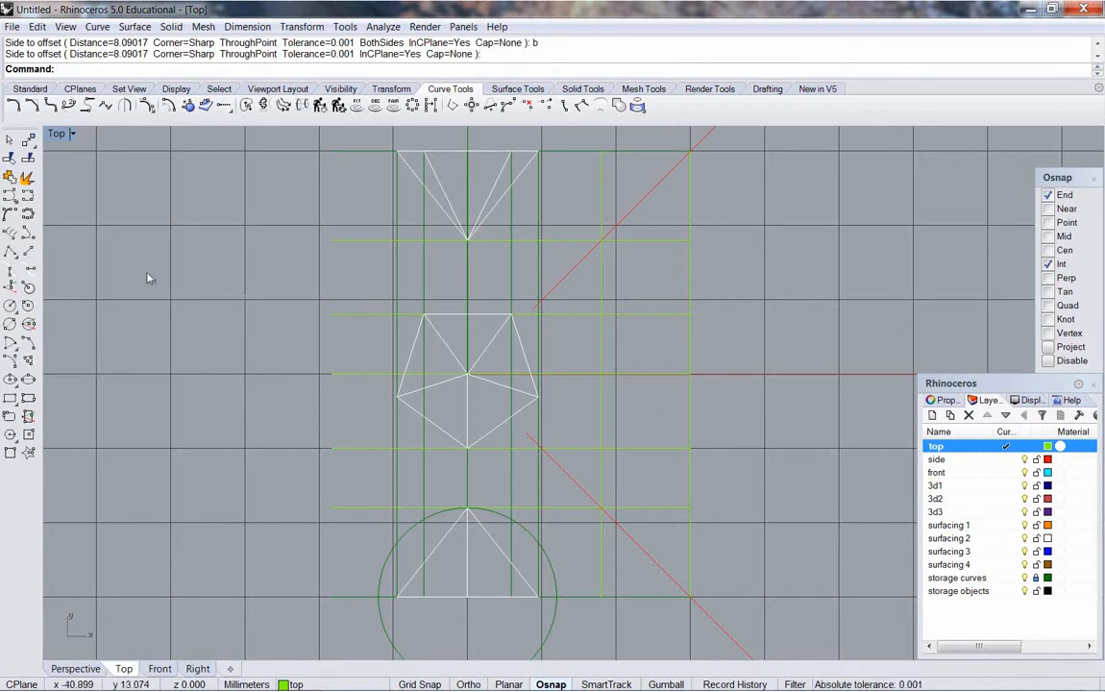
On layer surfacing 2, draw a closed triangular polyline between the two vertical guides, apex on the centre line, base ending on the pentagon's uppermost and lowermost guides
left_click(11, 233)
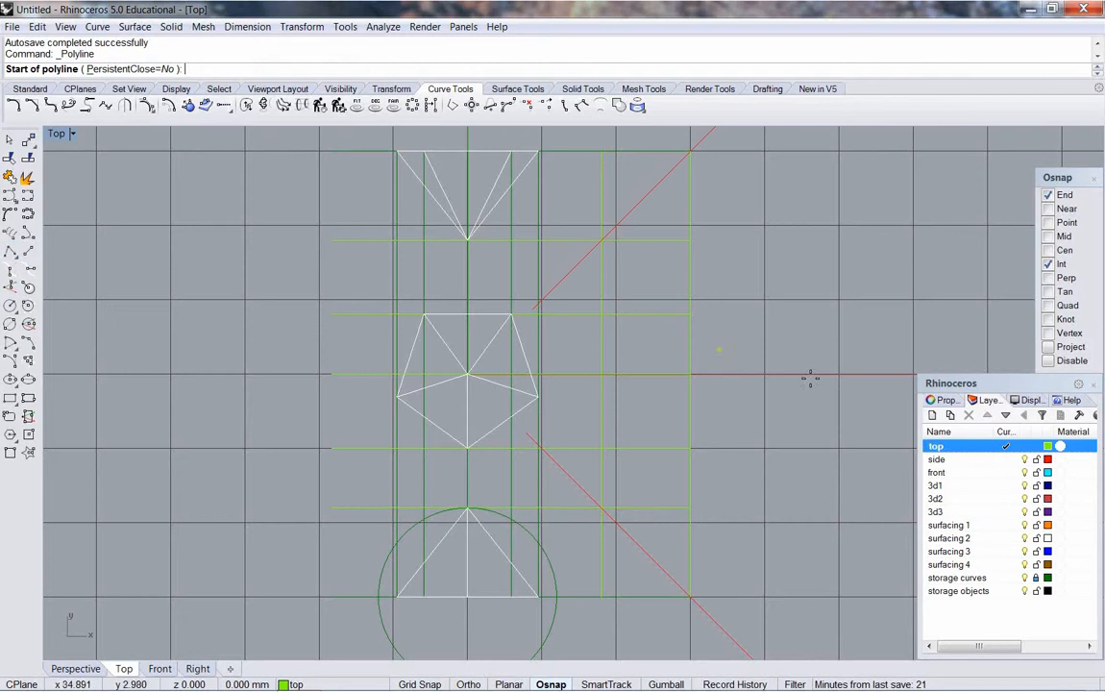
left_click(1006, 538)
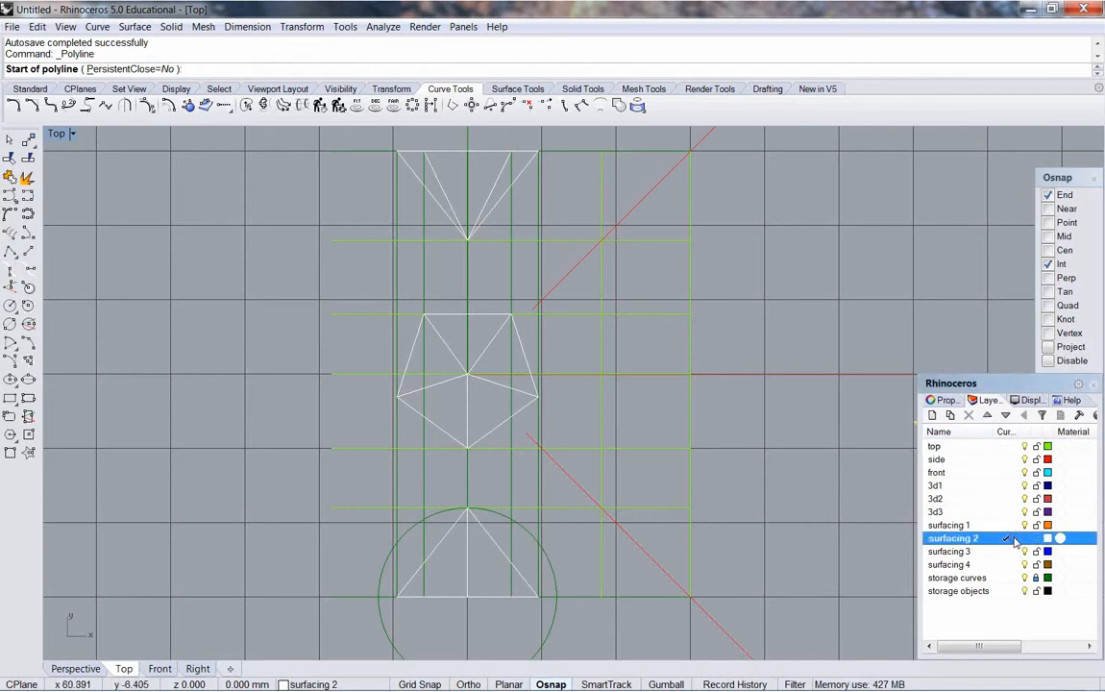
left_click(690, 314)
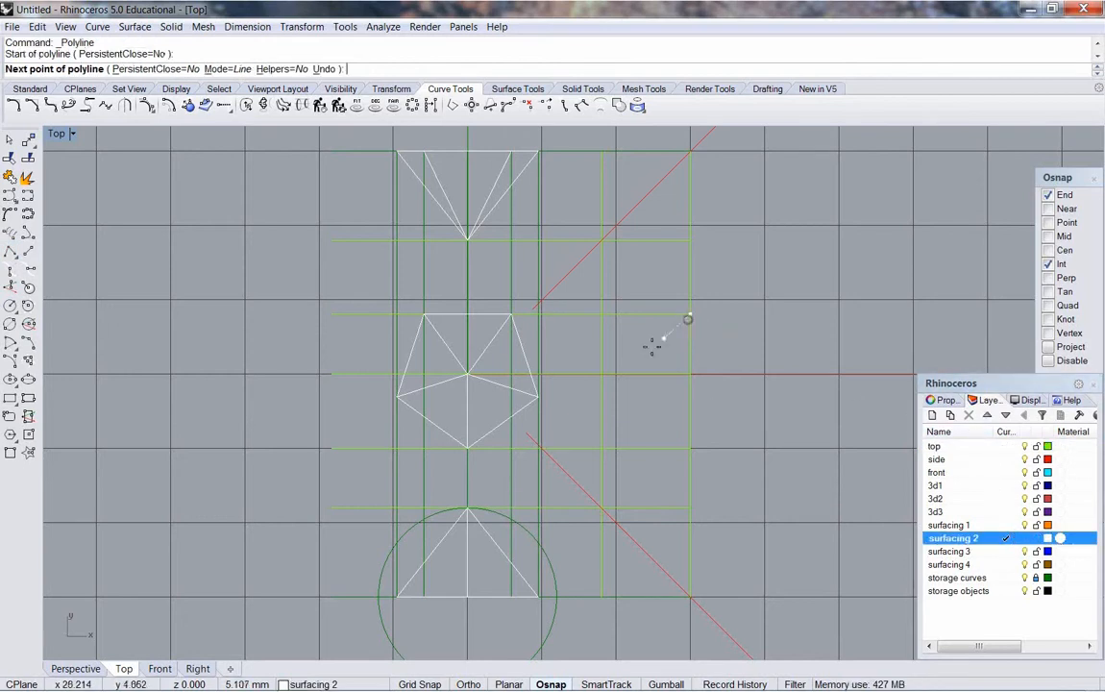
left_click(601, 372)
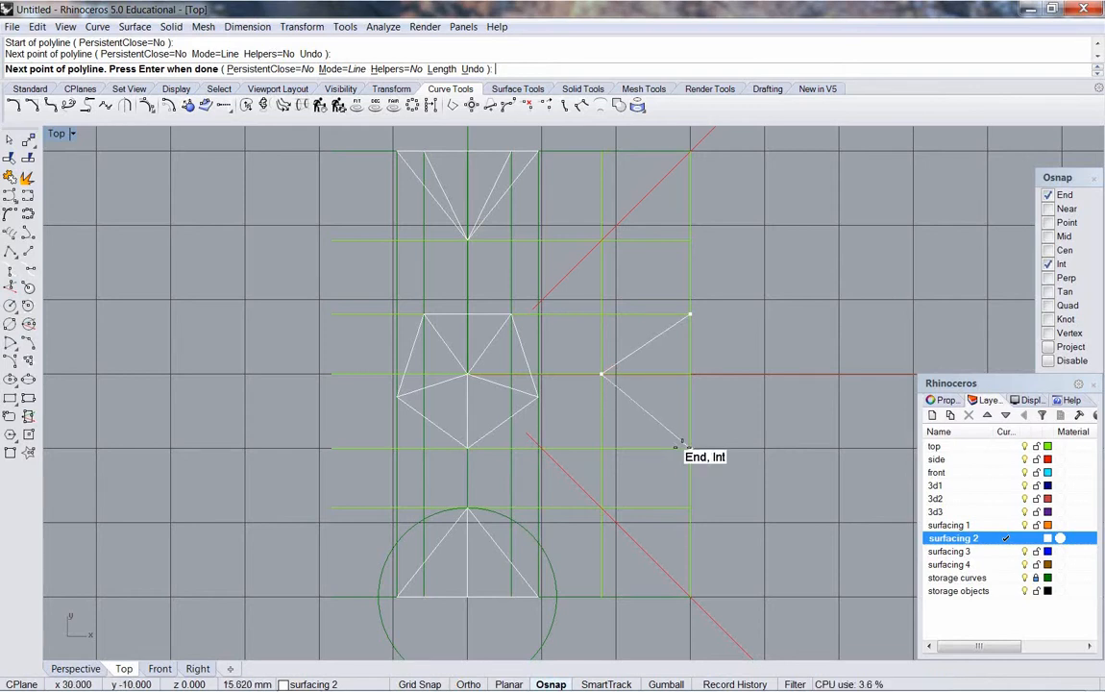
left_click(688, 445)
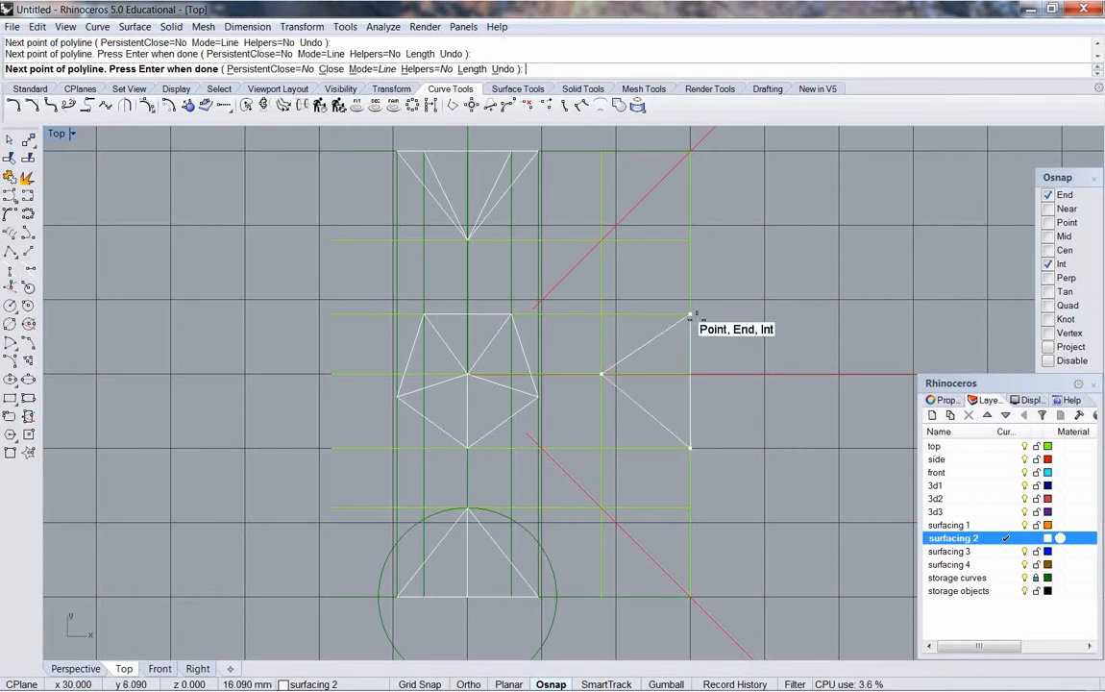
left_click(696, 320)
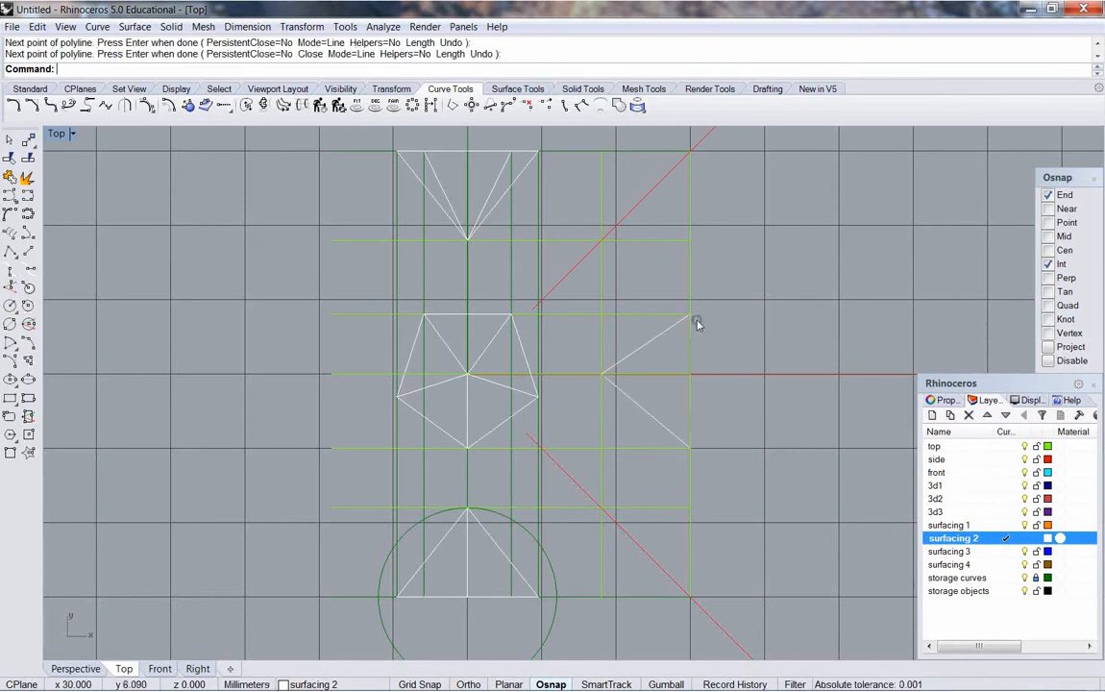
With top as the current layer, offset the horizontal centre line through the pentagon's rightmost vertex using ThroughPoint
left_click(630, 354)
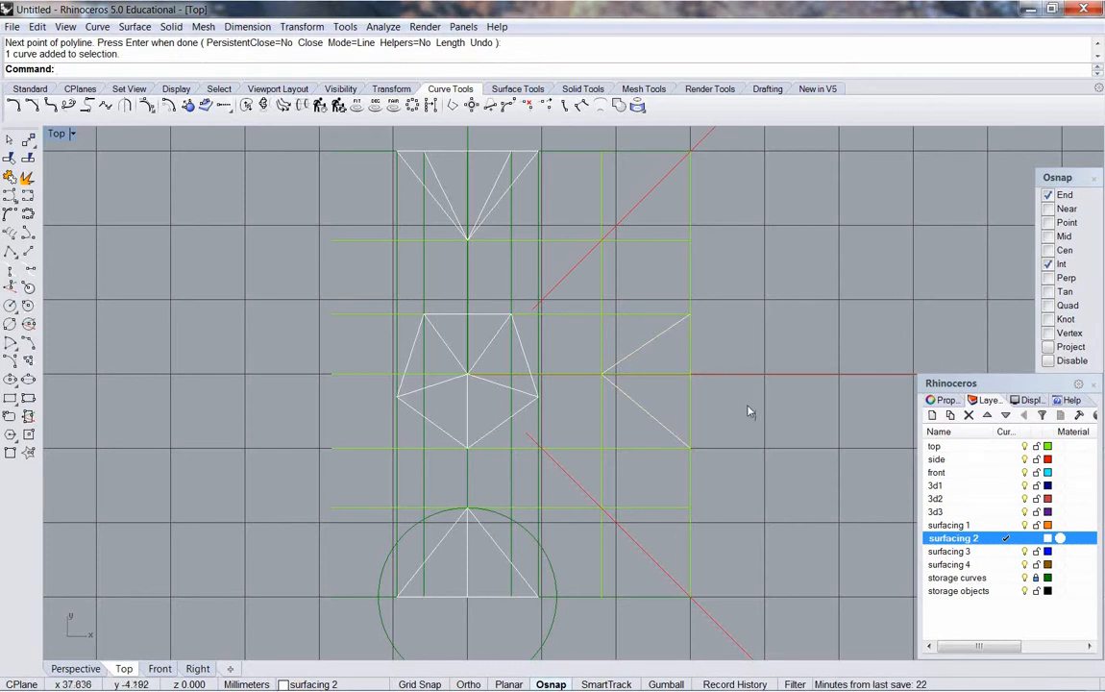
left_click(539, 401)
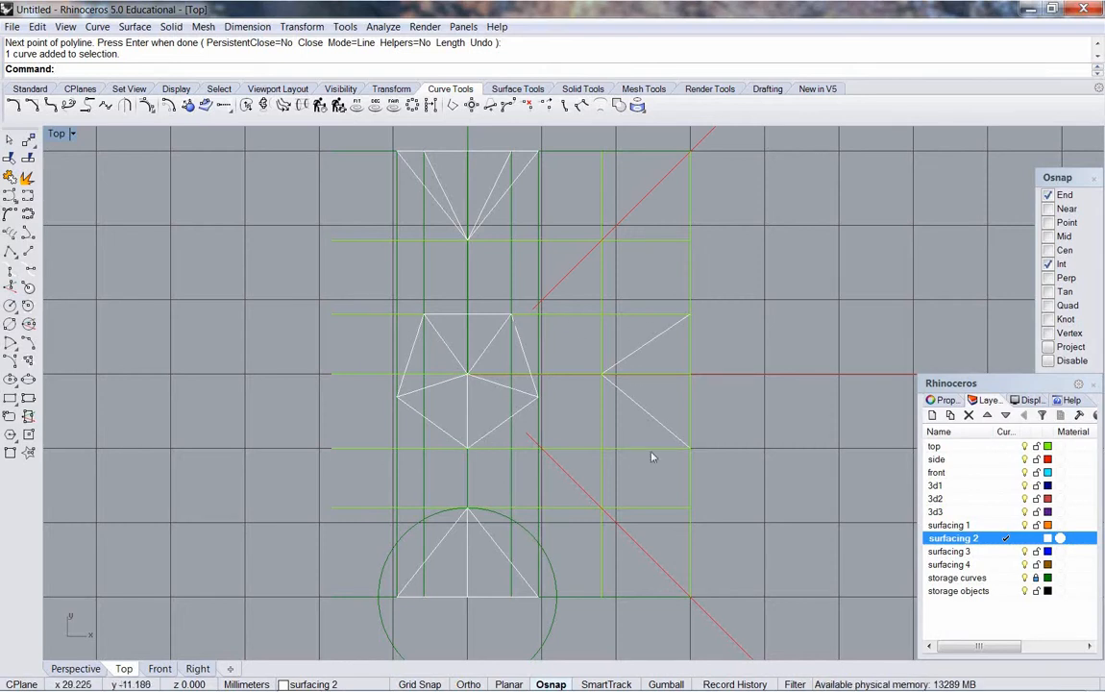
left_click(560, 374)
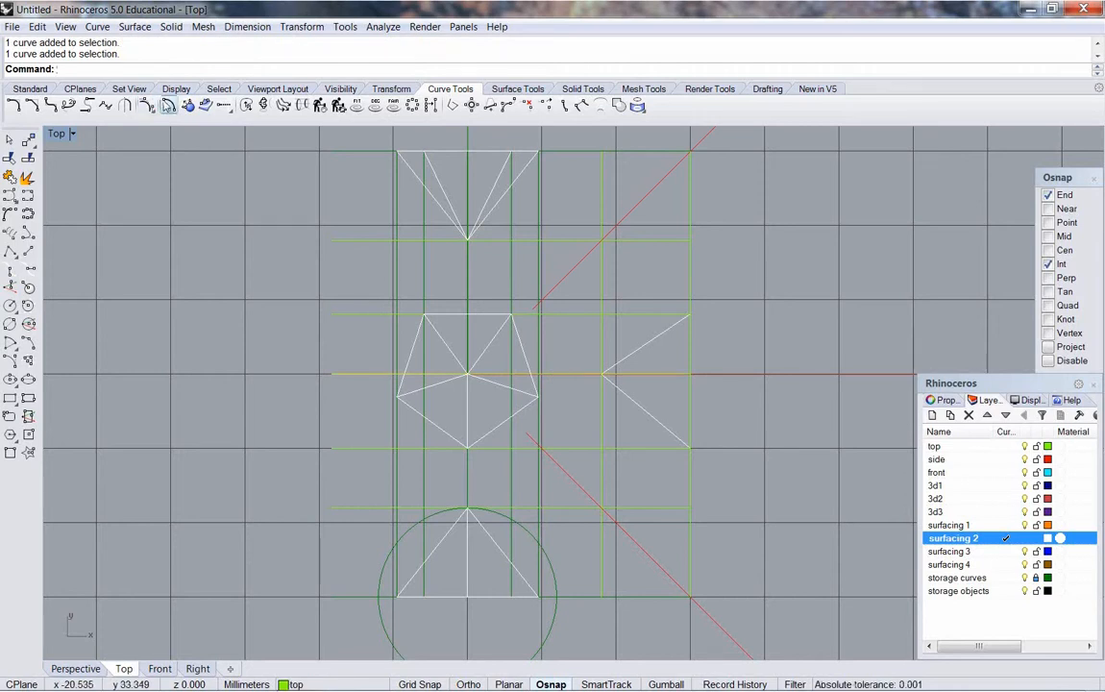
left_click(147, 103)
type("t")
key("Return")
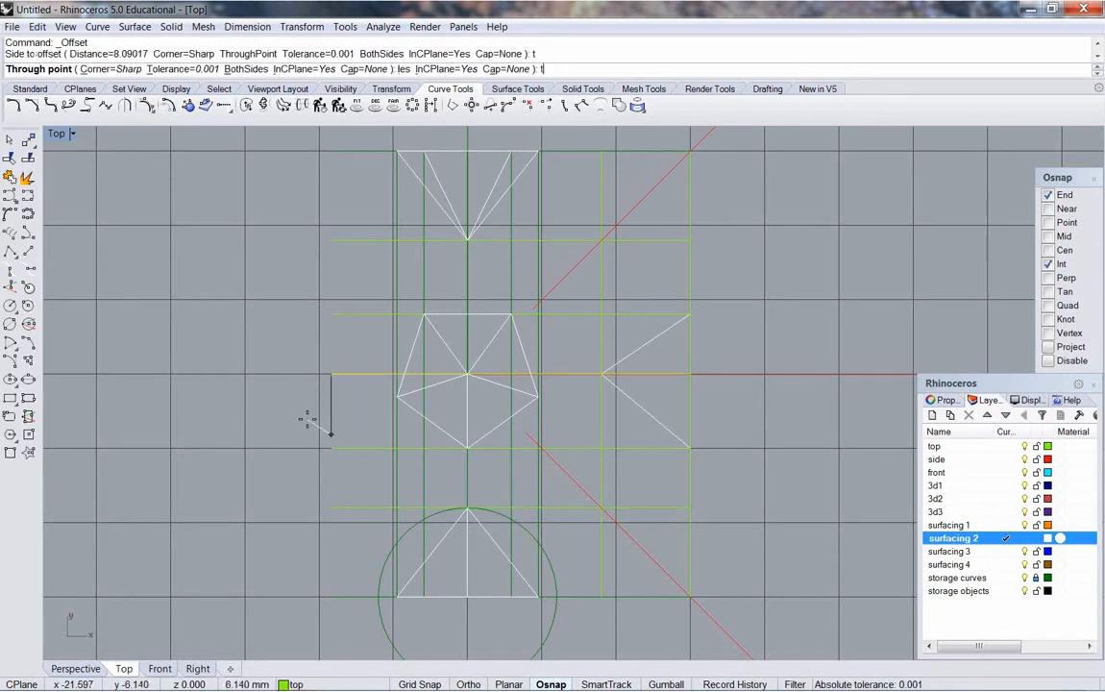
left_click(1006, 446)
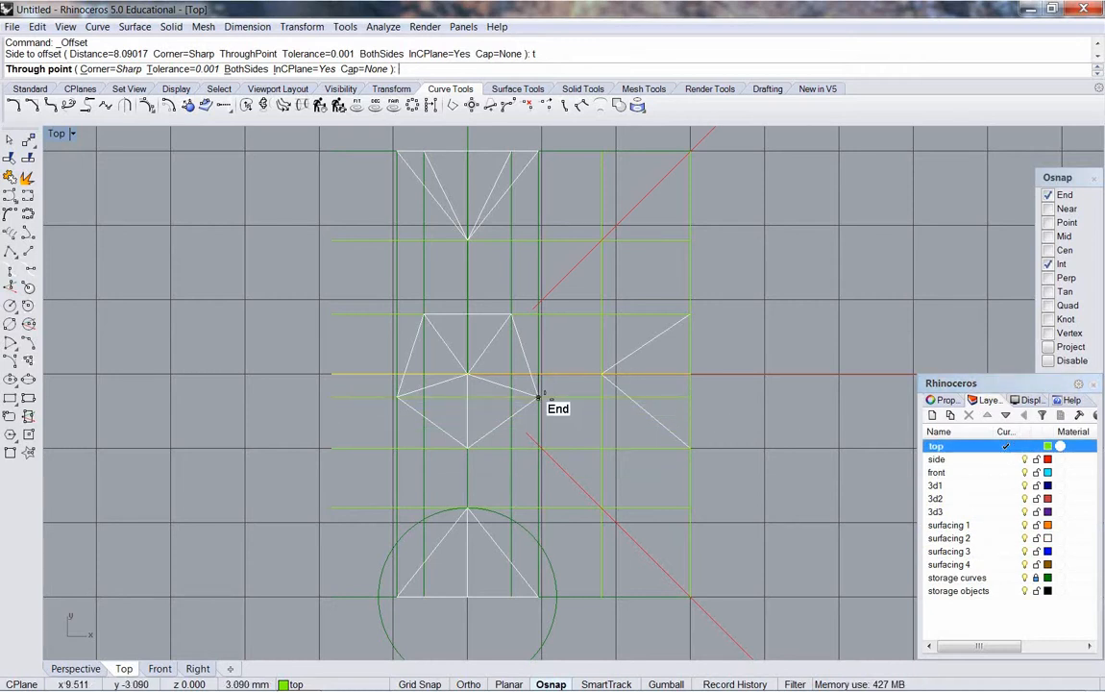
left_click(539, 395)
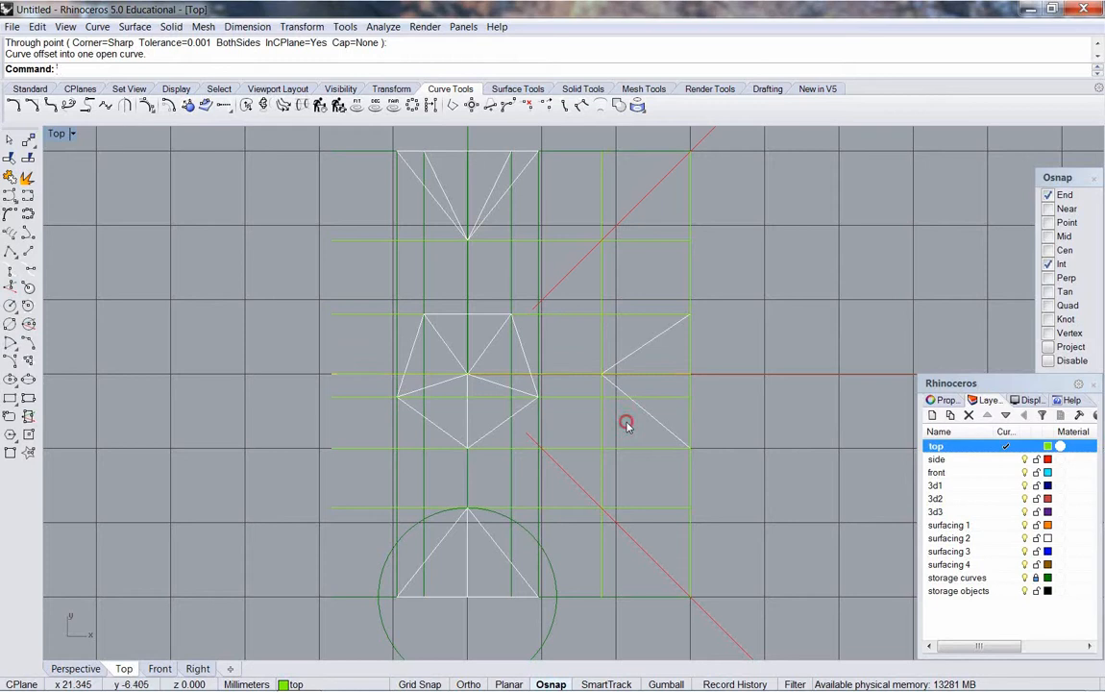
On layer surfacing 2, draw a line from the new guide's intersection on the side triangle's base to the triangle's apex
left_click(12, 252)
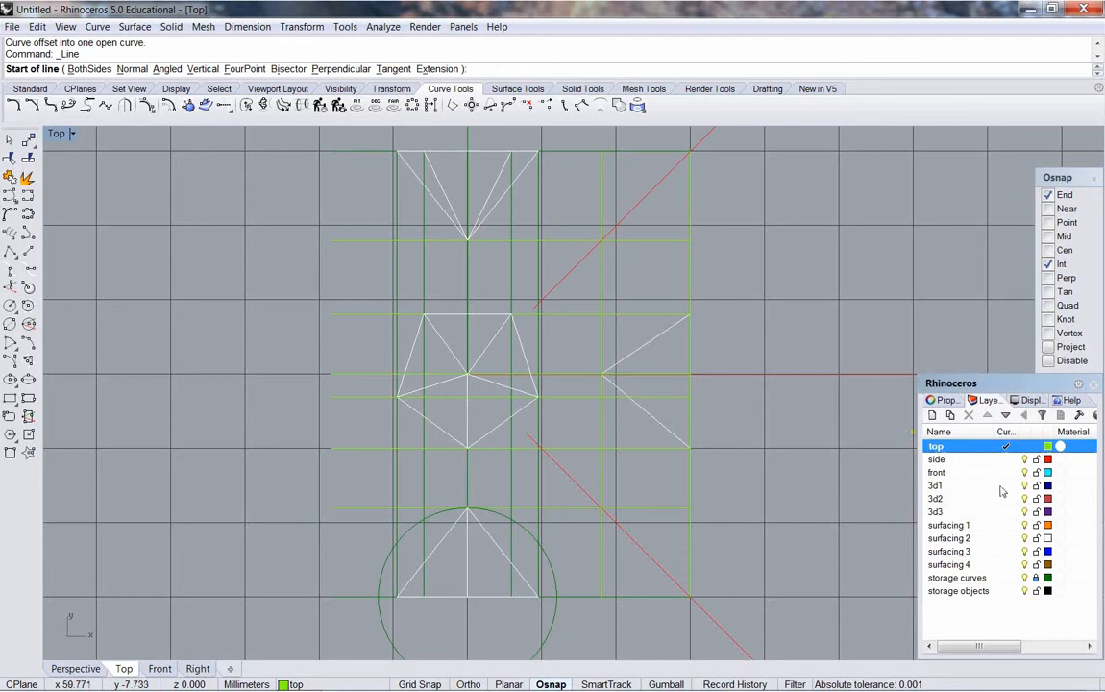
left_click(1006, 538)
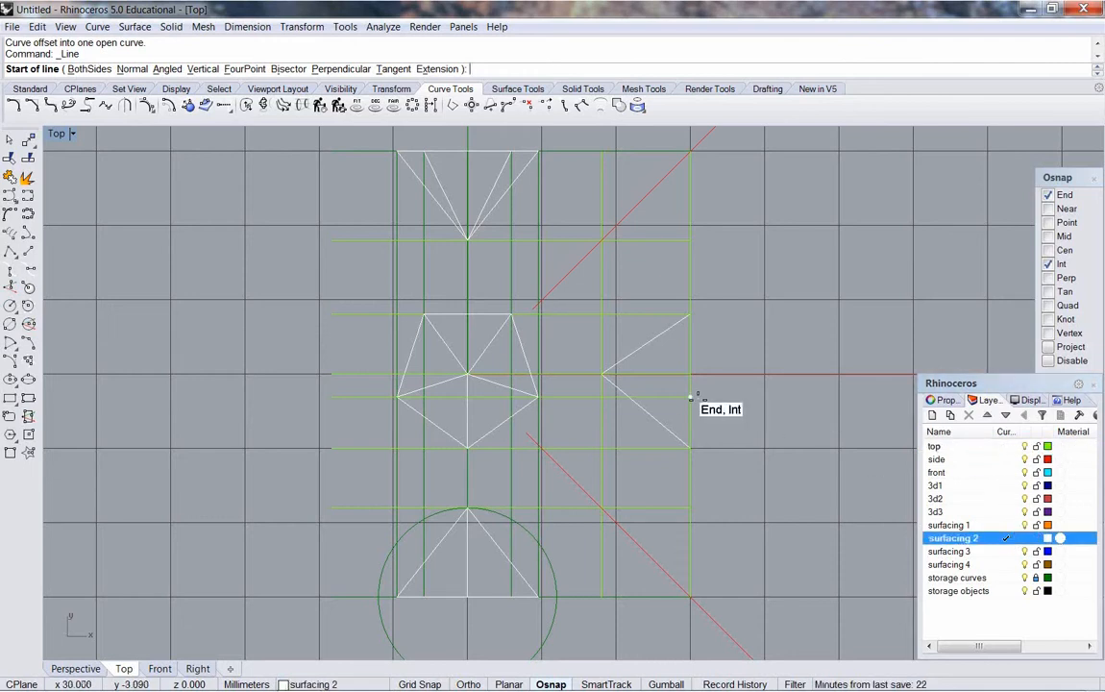
left_click(691, 396)
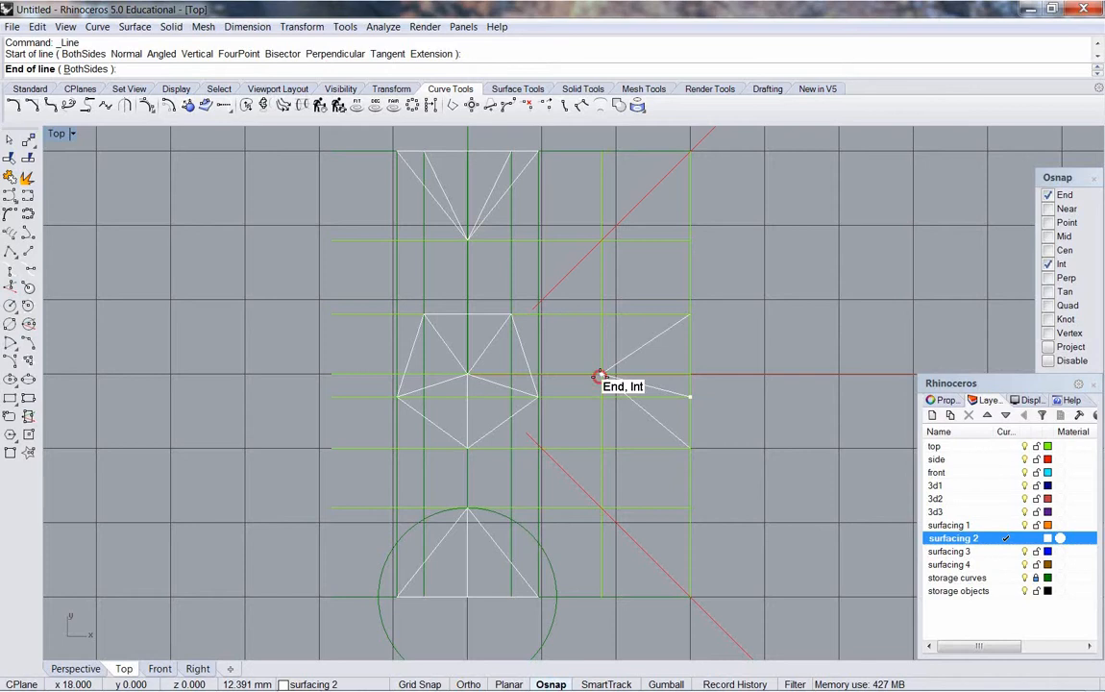
left_click(597, 375)
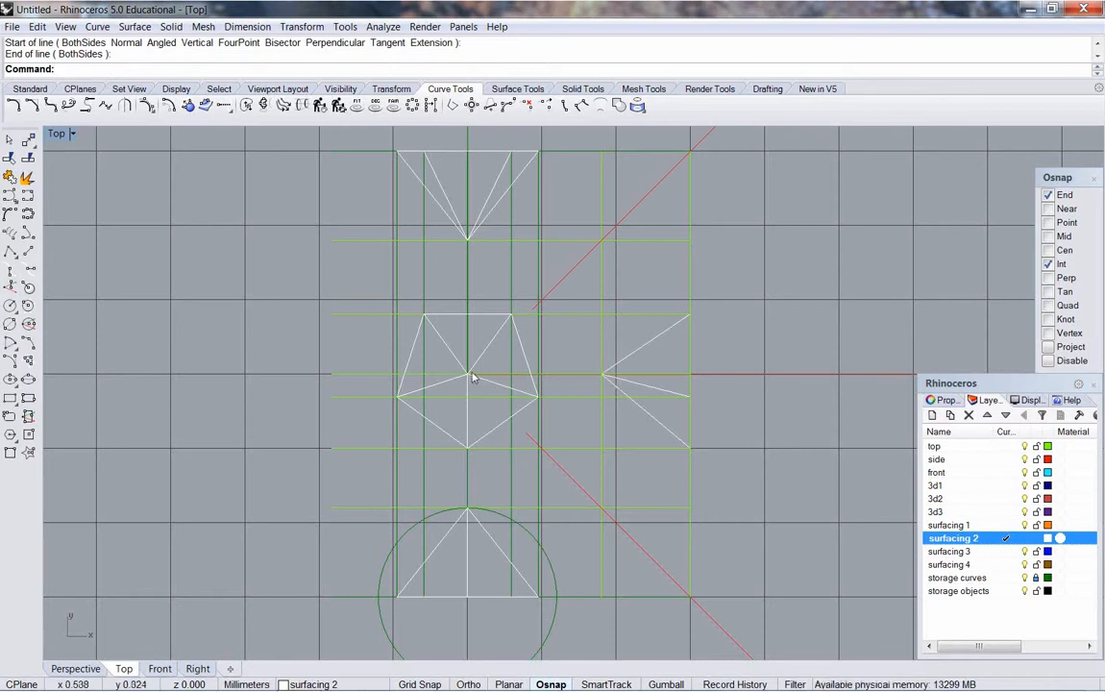
left_click(692, 277)
left_click(529, 408)
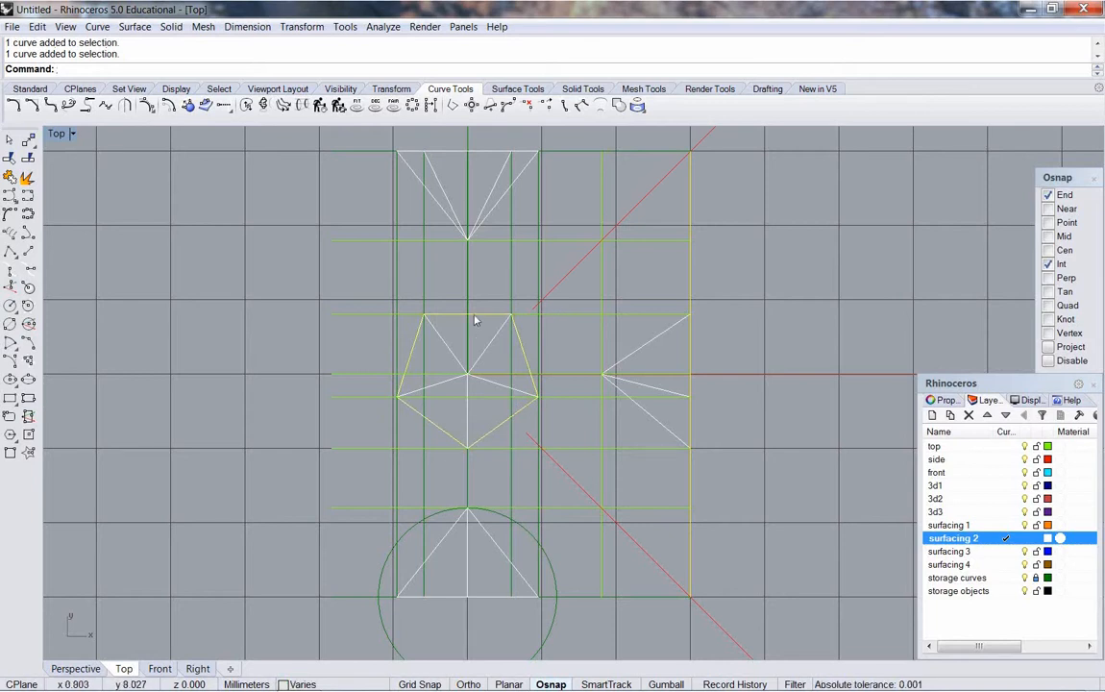
left_click(603, 353)
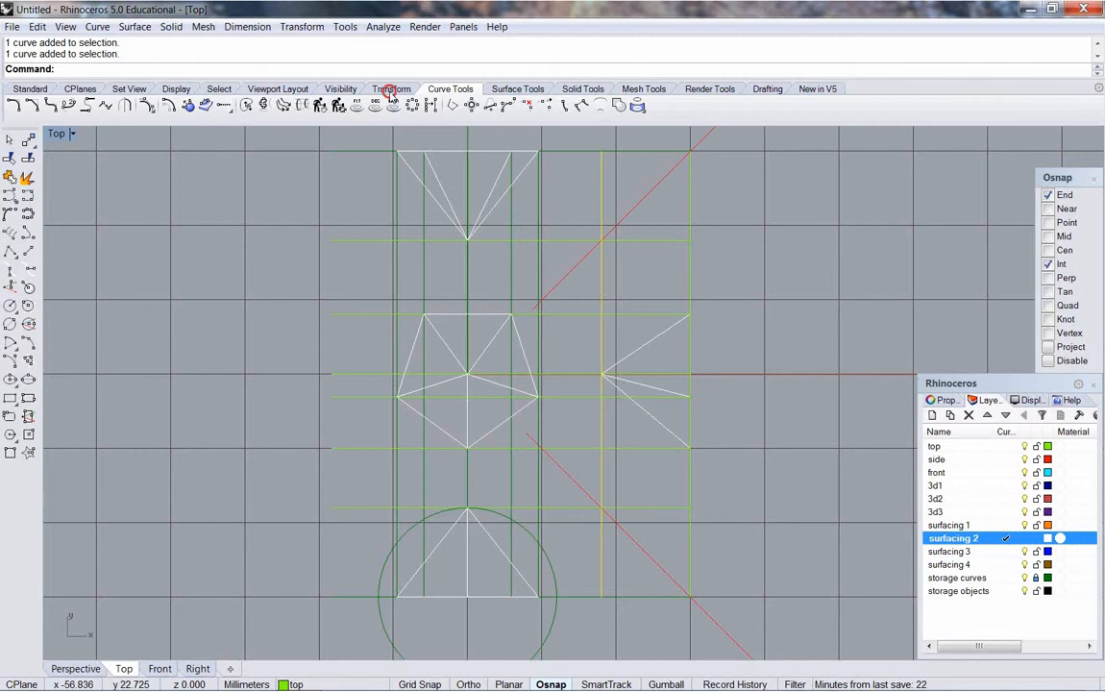
Place a point object at the pentagon's centre and delete it
left_click(391, 89)
left_click(28, 140)
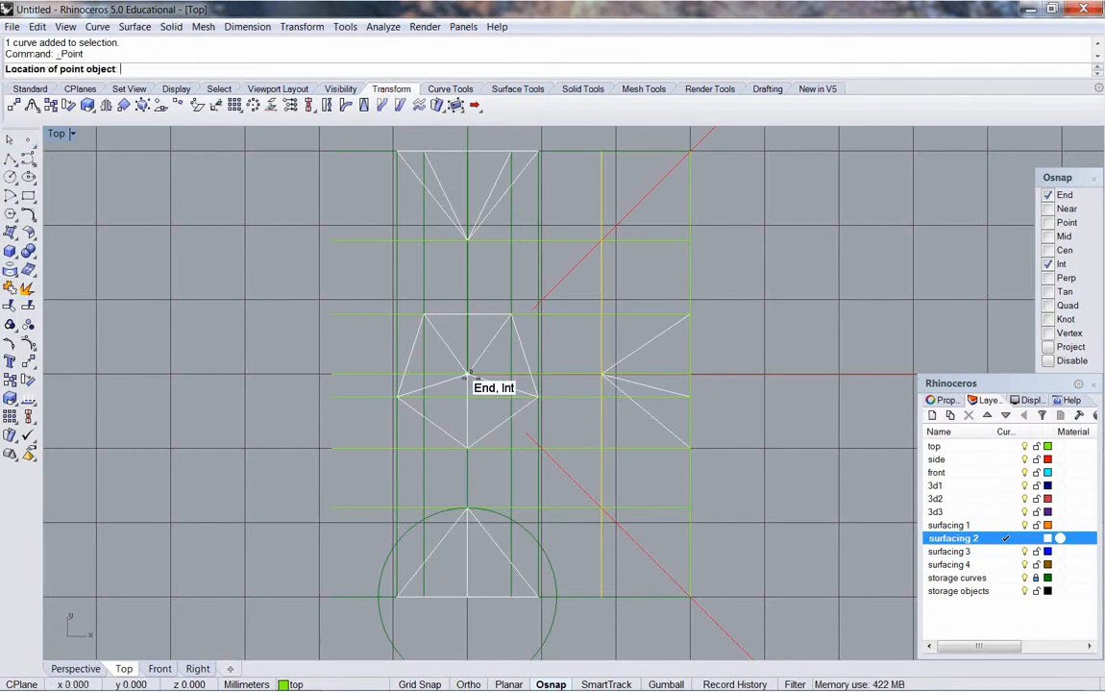
left_click(471, 378)
left_click(468, 376)
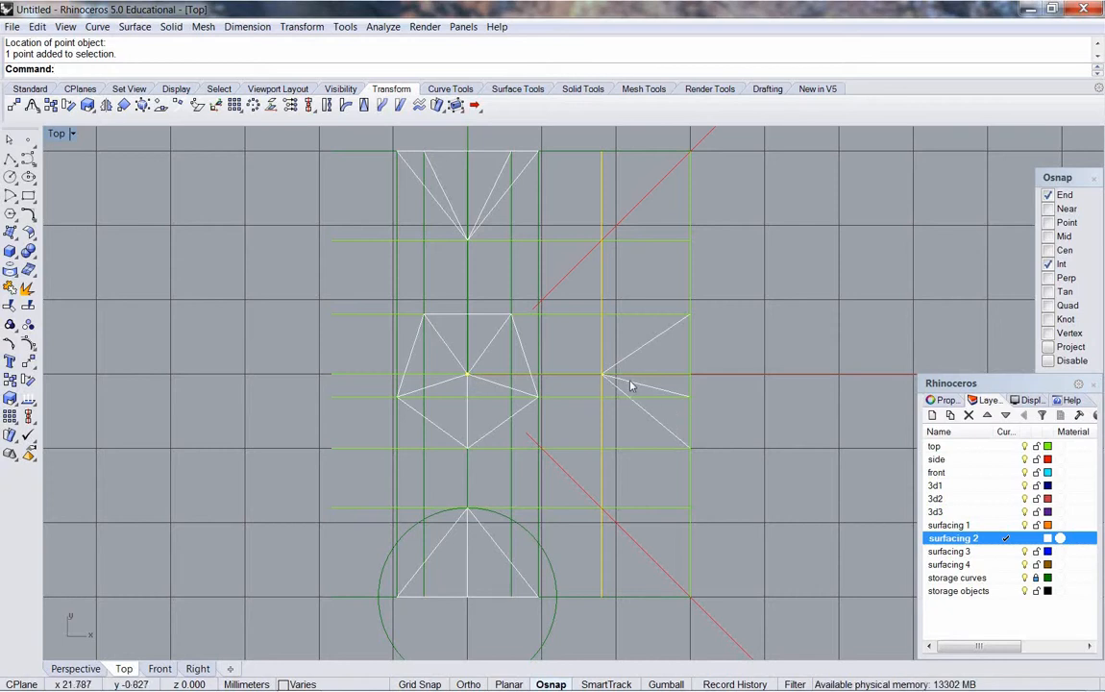
scroll(736, 419, "down", 1)
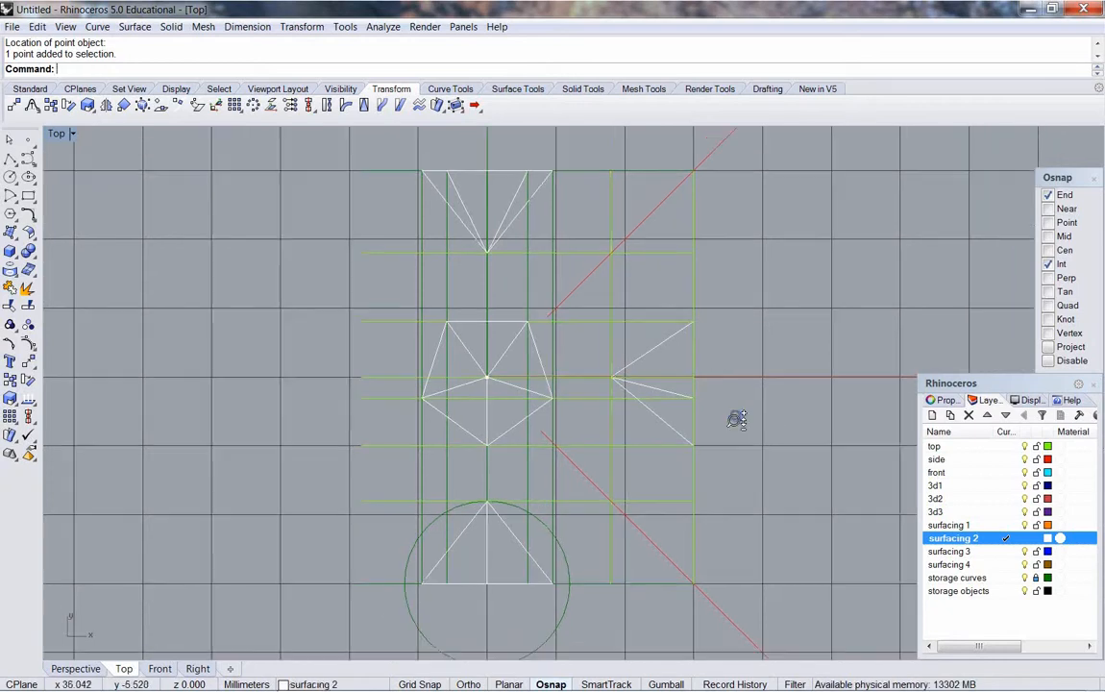
left_click(487, 378)
right_click(487, 378)
key("Delete")
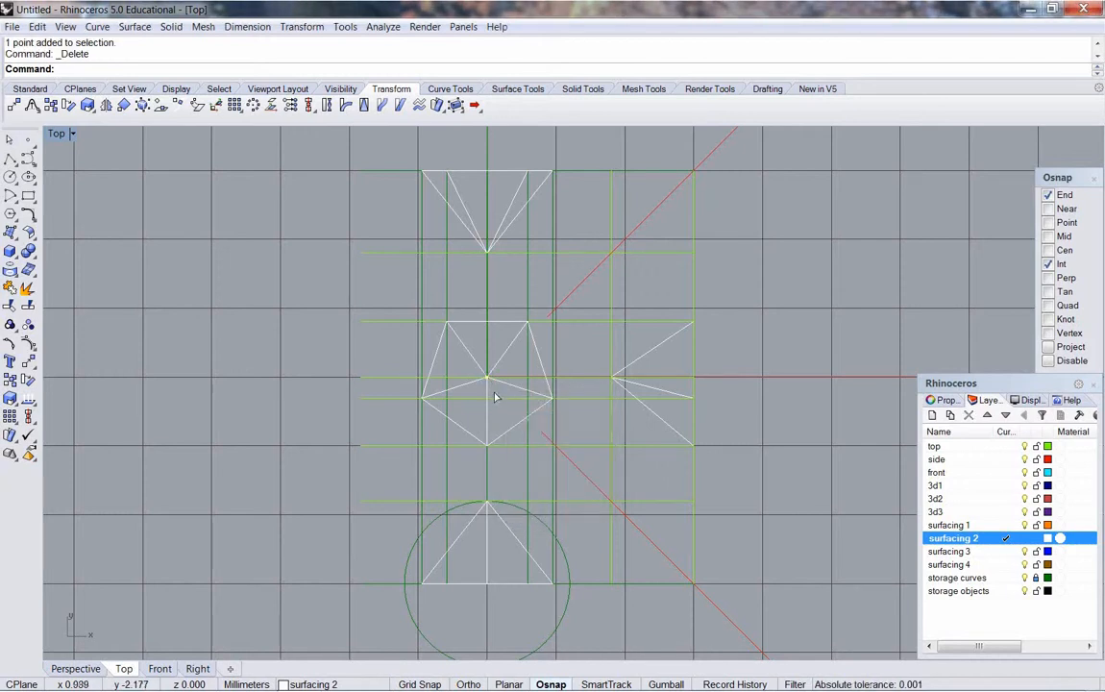
Move the two vertical guides beside the pentagon and the six horizontal guide lines, including the centre line, to layer storage curves
left_click(693, 480)
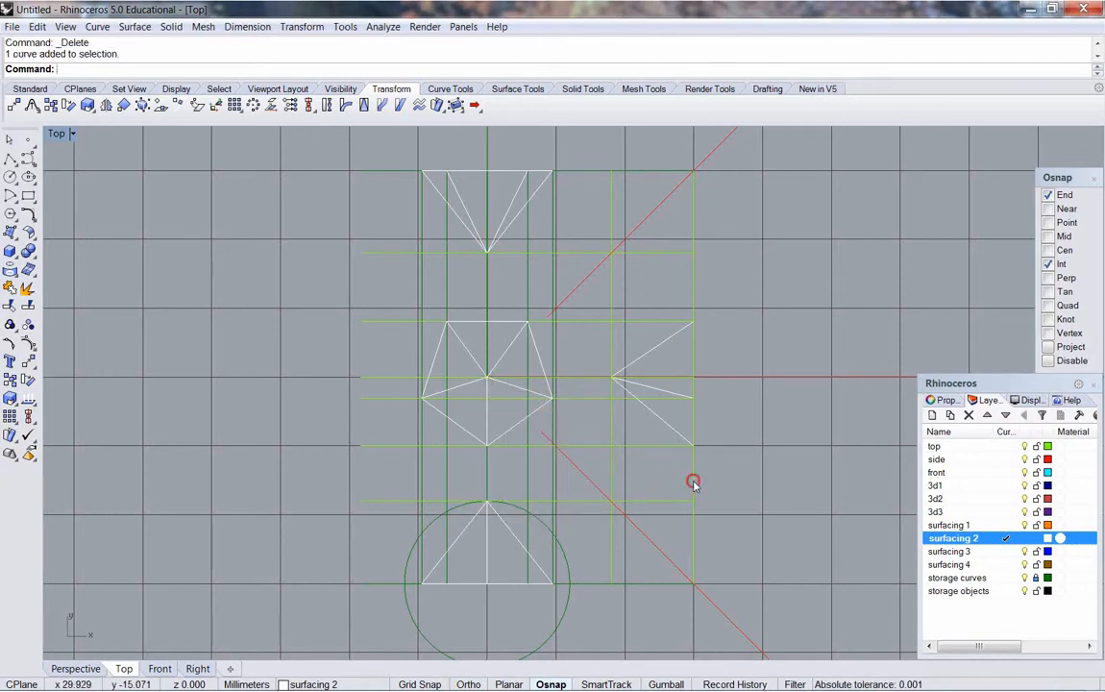
left_click(607, 448)
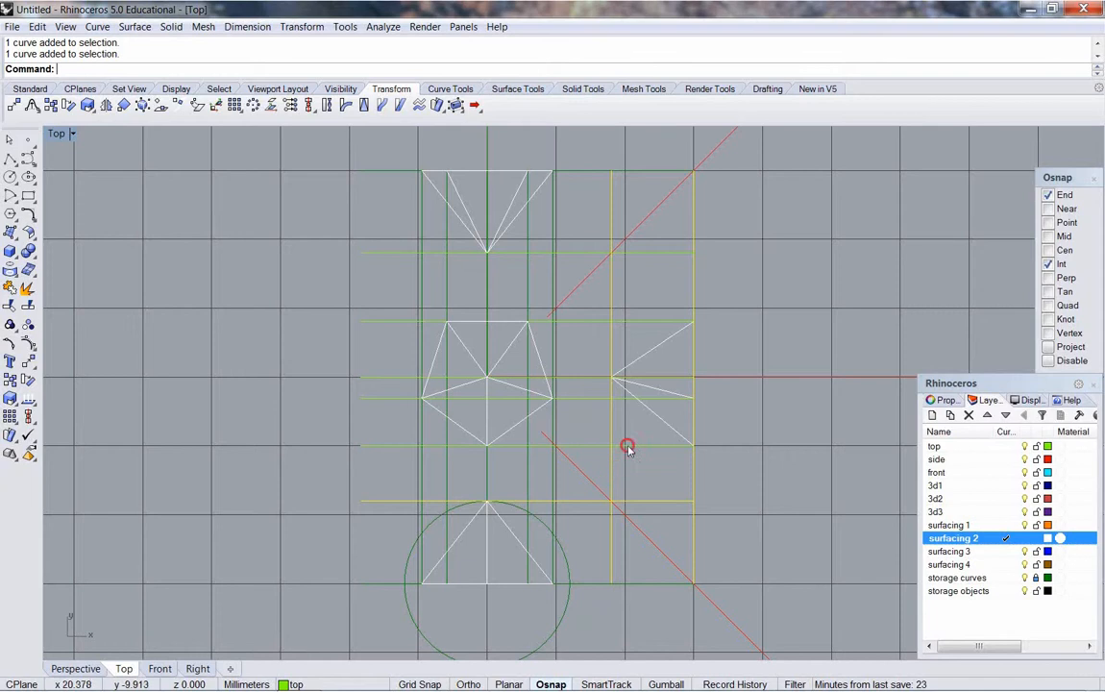
left_click(636, 323, "shift")
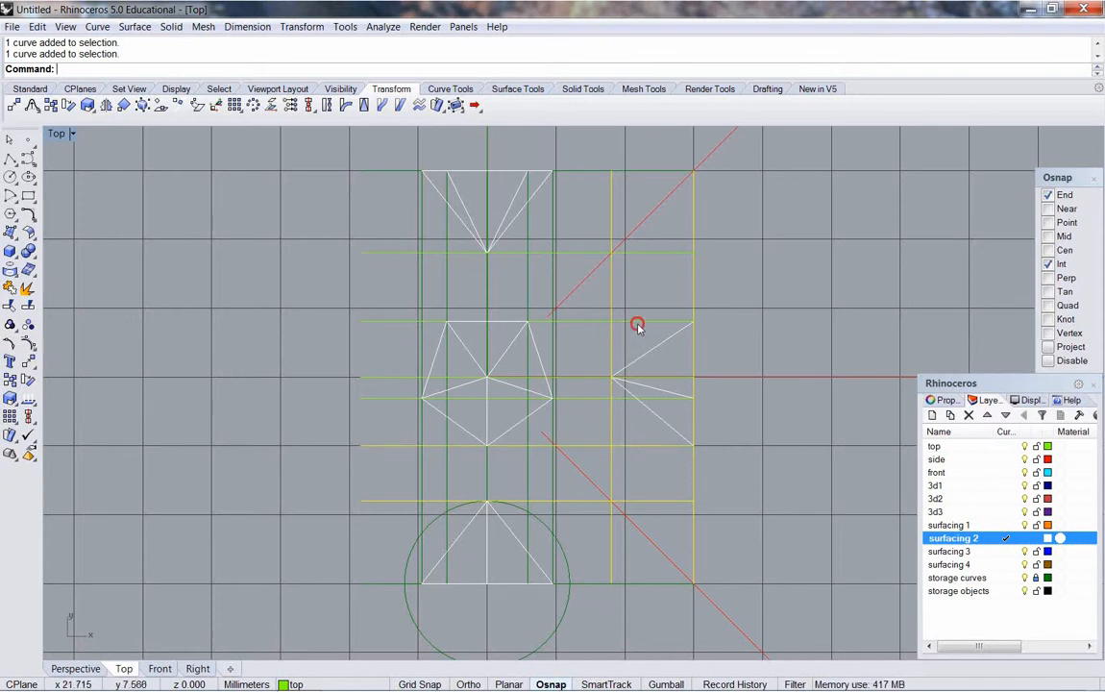
left_click(658, 252, "shift")
left_click(620, 398, "shift")
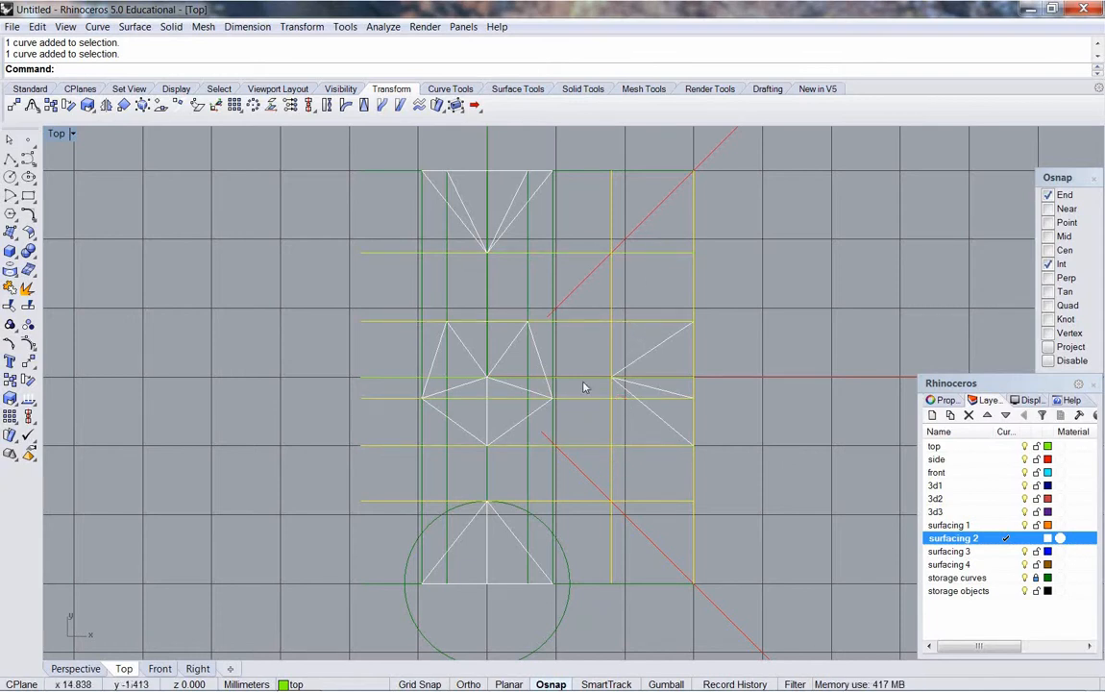
left_click(582, 381, "shift")
right_click(581, 385)
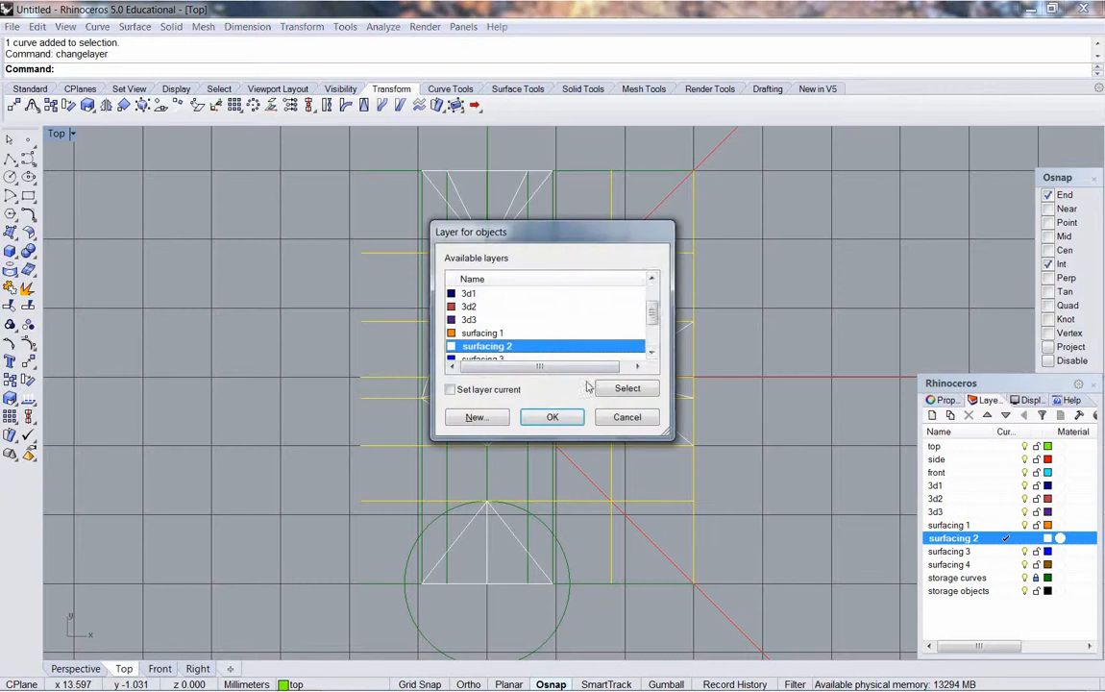
left_click_drag(651, 317, 650, 334)
left_click(555, 334)
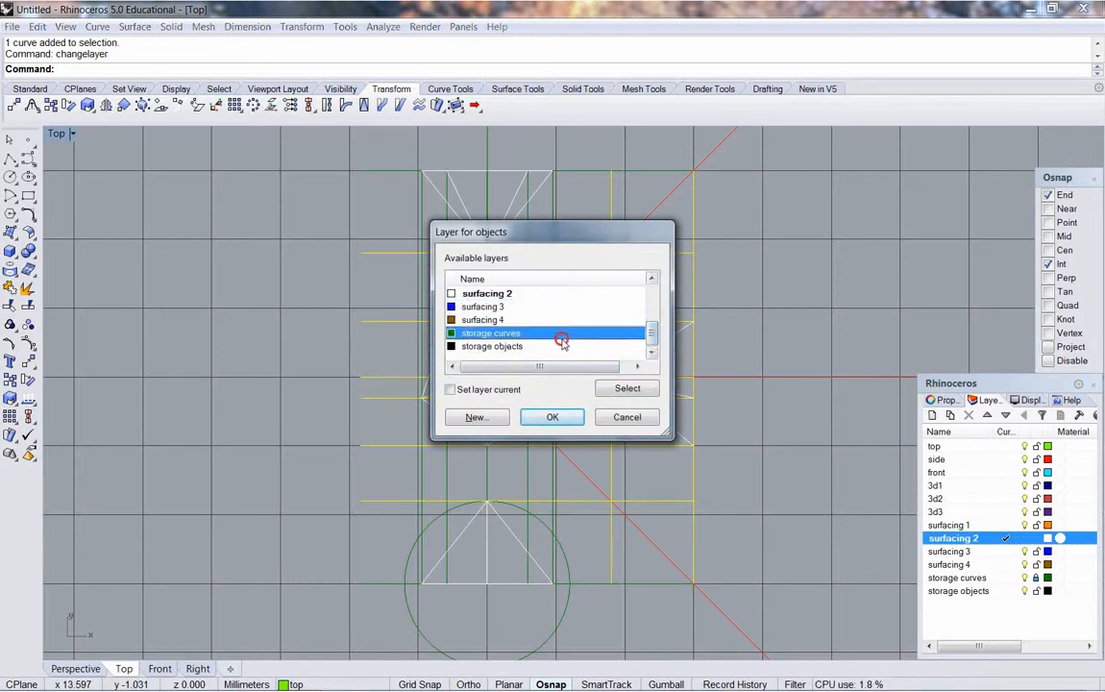
left_click(558, 415)
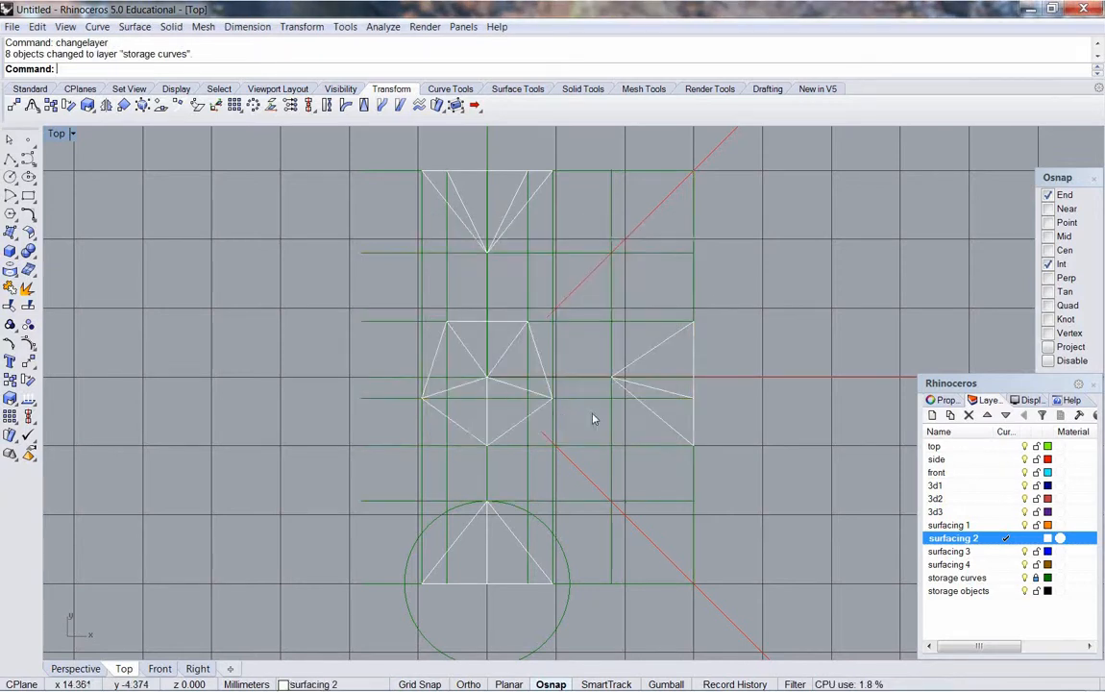
Move the two red diagonal projection lines beside the pentagon to layer storage curves
left_click(577, 467)
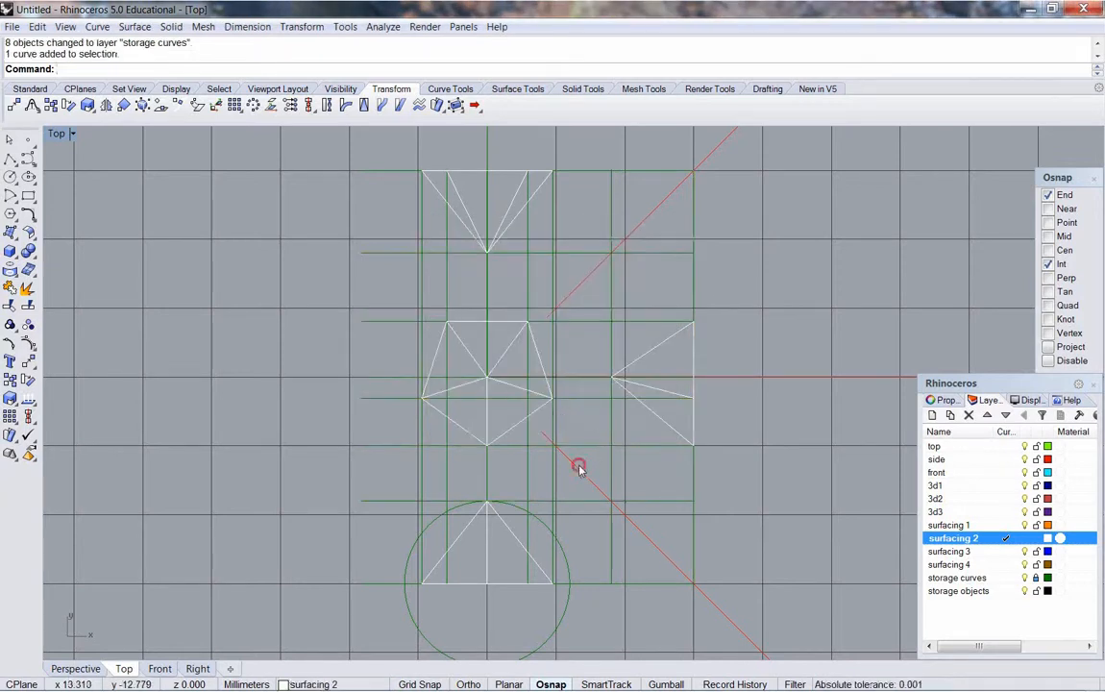
left_click(572, 300)
right_click(564, 338)
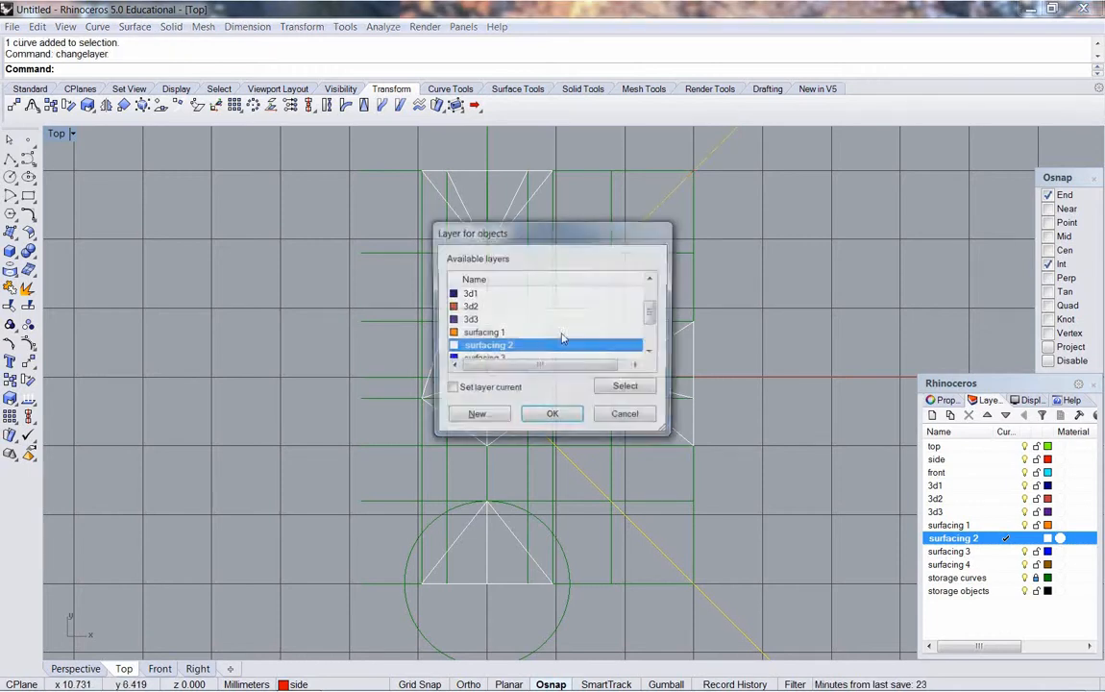
scroll(644, 317, "down", 2)
left_click(550, 334)
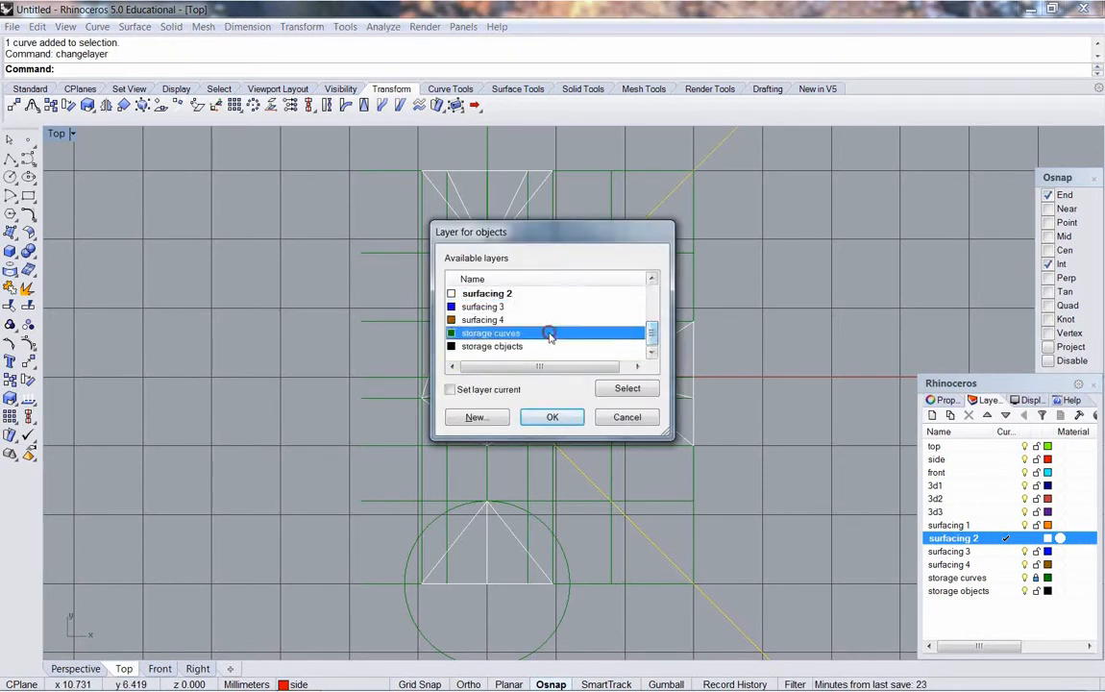
left_click(552, 416)
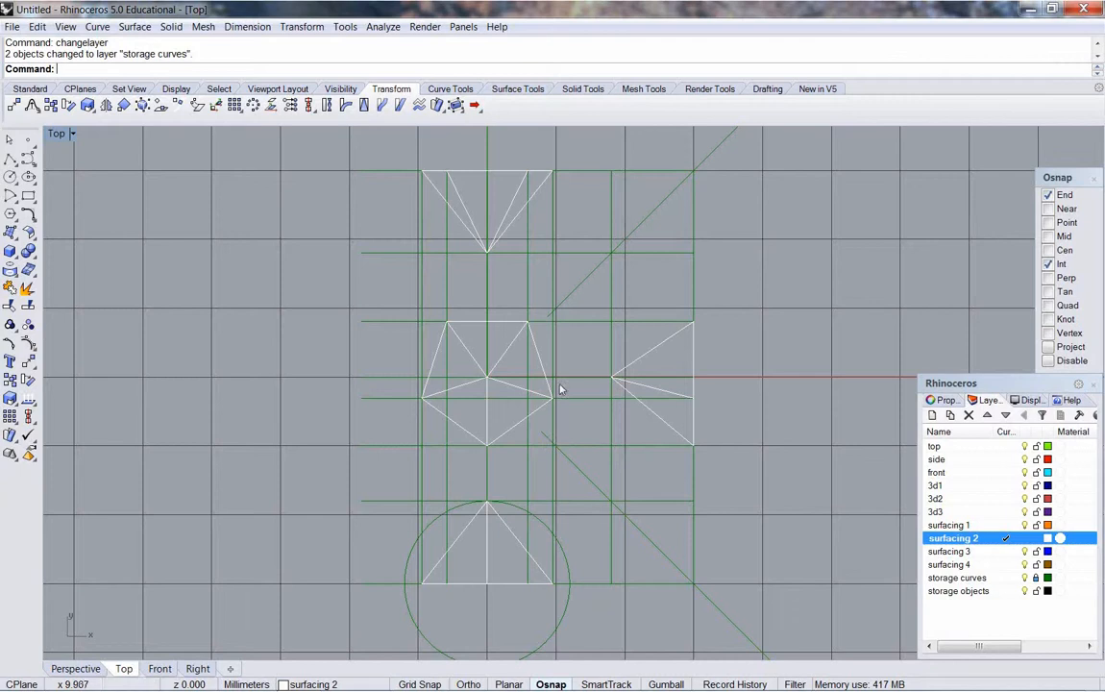
Mirror a copy of the triangular side profile with its inner line across the vertical axis through the origin to the pentagon's opposite side
scroll(568, 383, "down", 1)
right_click_drag(568, 383, 596, 386)
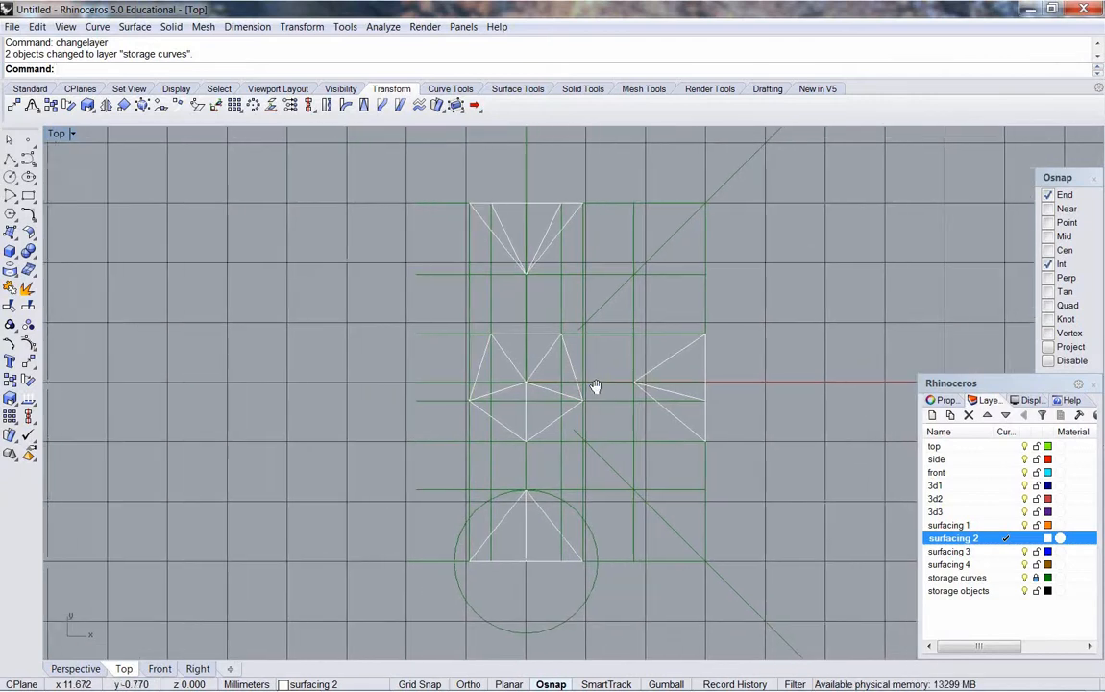
scroll(595, 387, "up", 2)
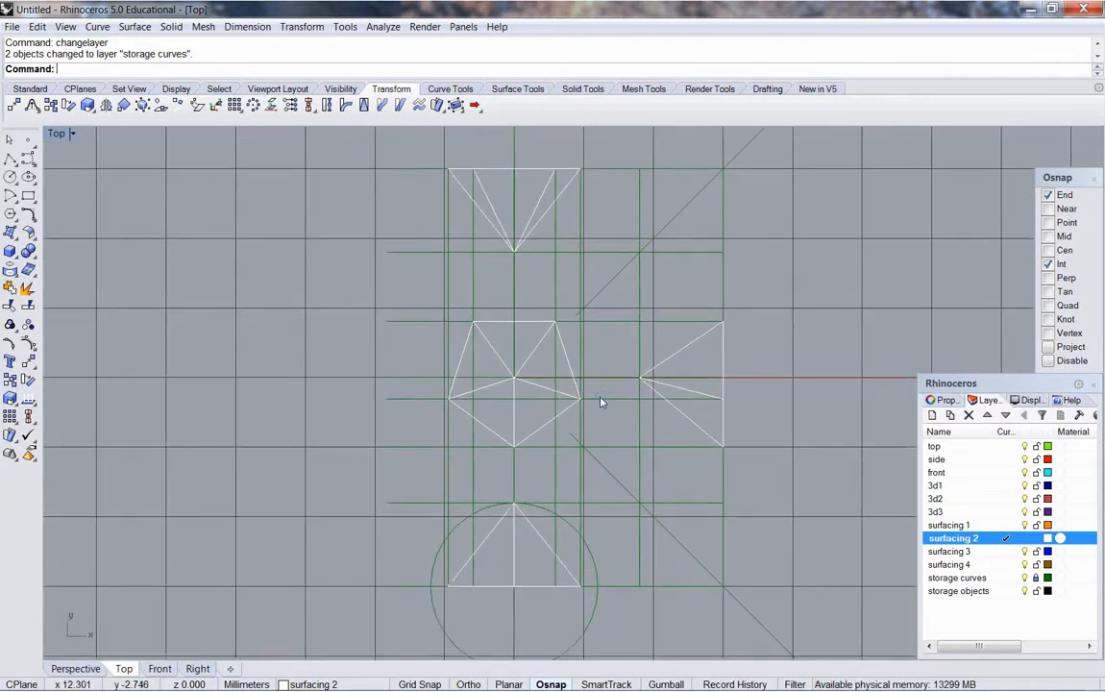
left_click(629, 296)
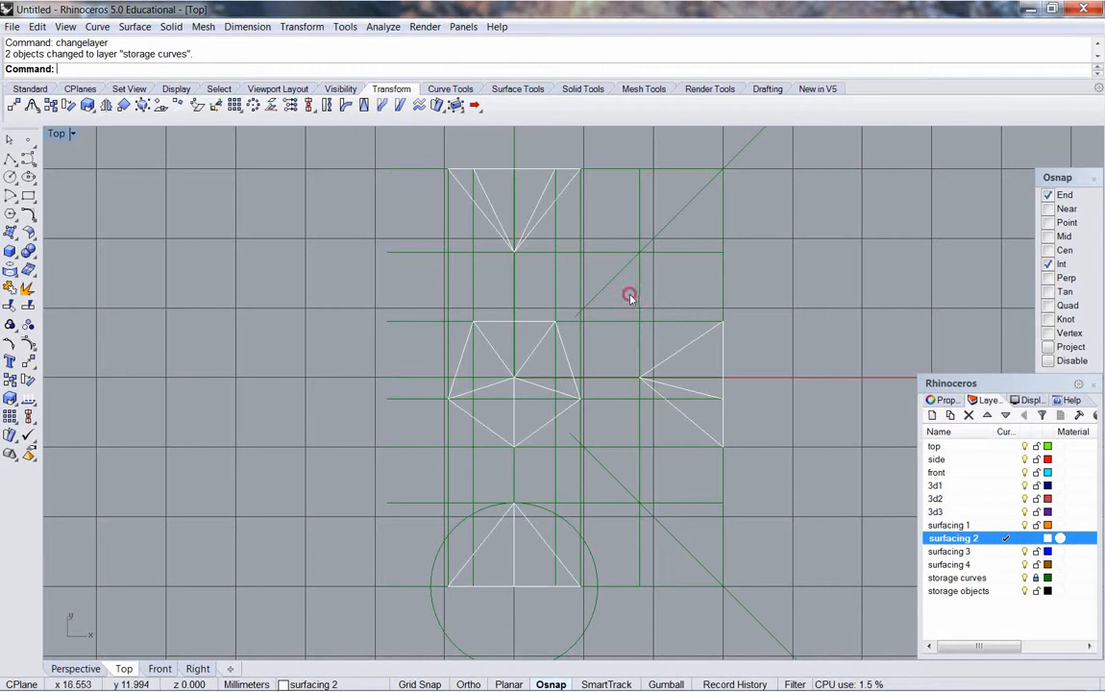
left_click_drag(630, 296, 754, 466)
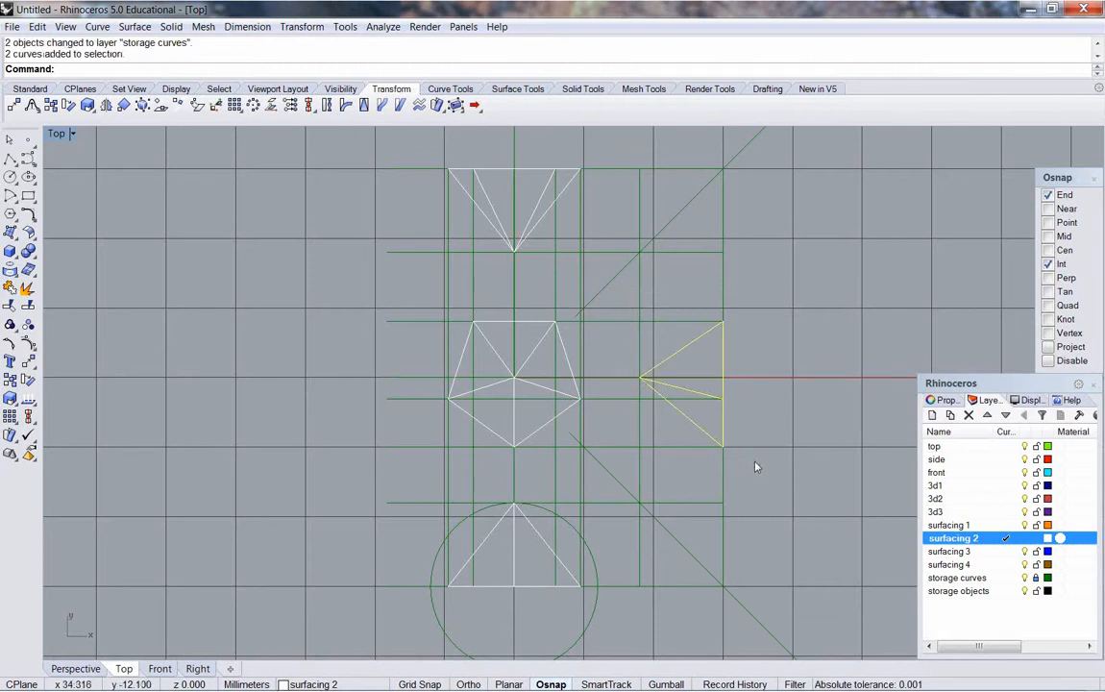
left_click(107, 106)
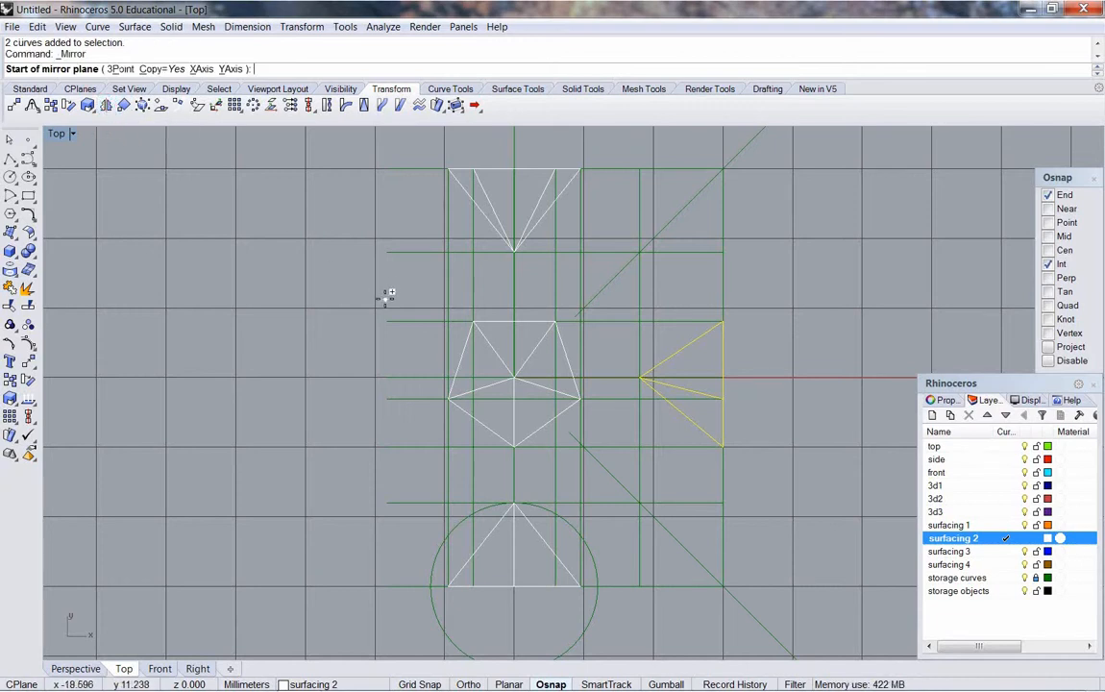
type("0")
key("Return")
key("F8")
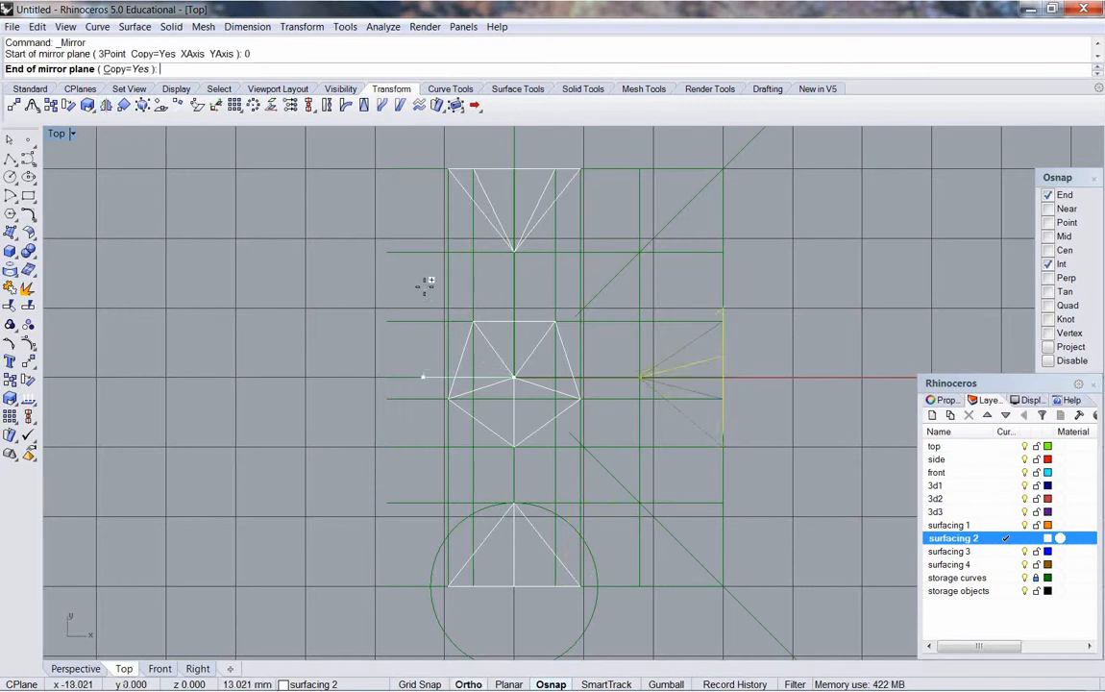
left_click(492, 286, "shift")
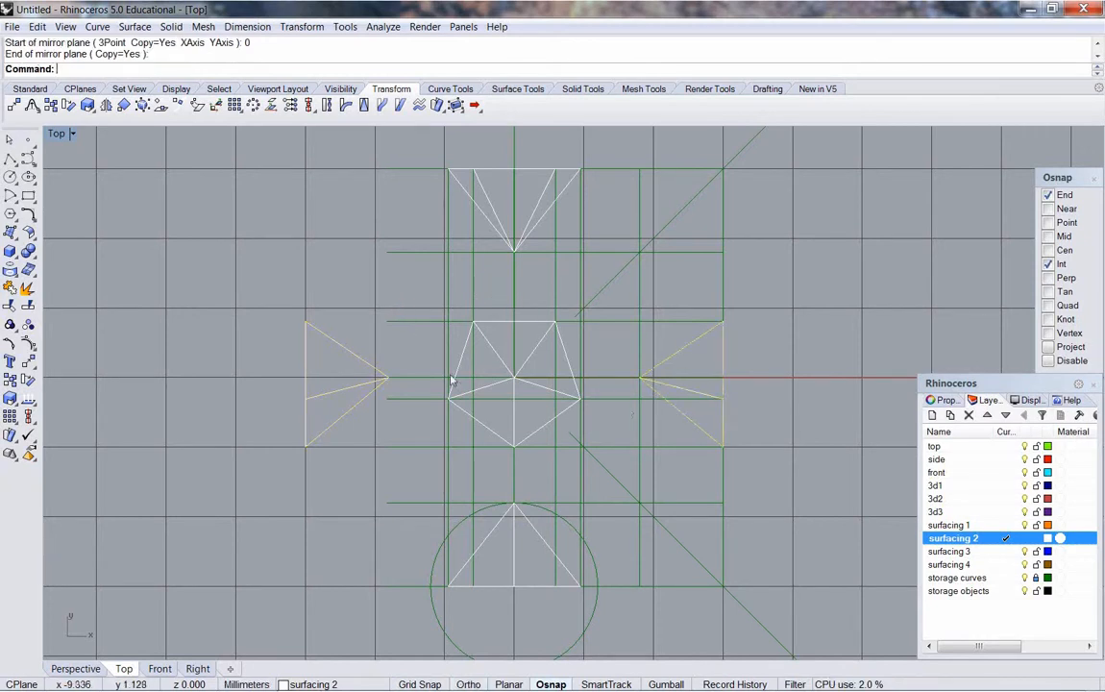
left_click(625, 407)
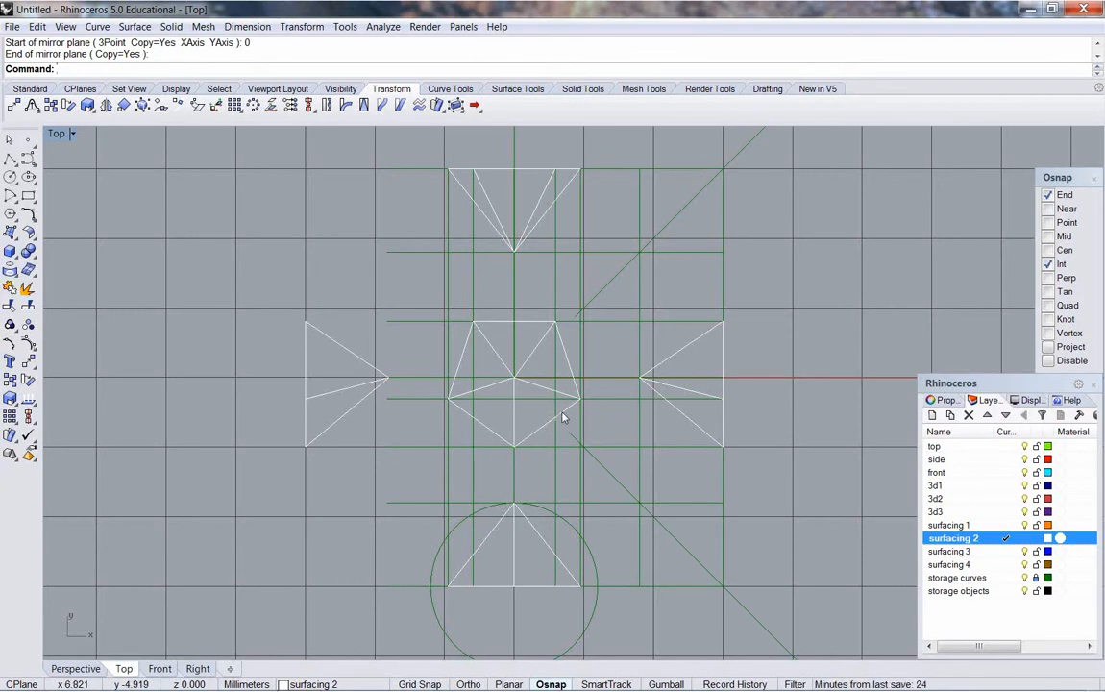
Hide layer storage curves and turn off the construction grid in the Top view
left_click(1024, 578)
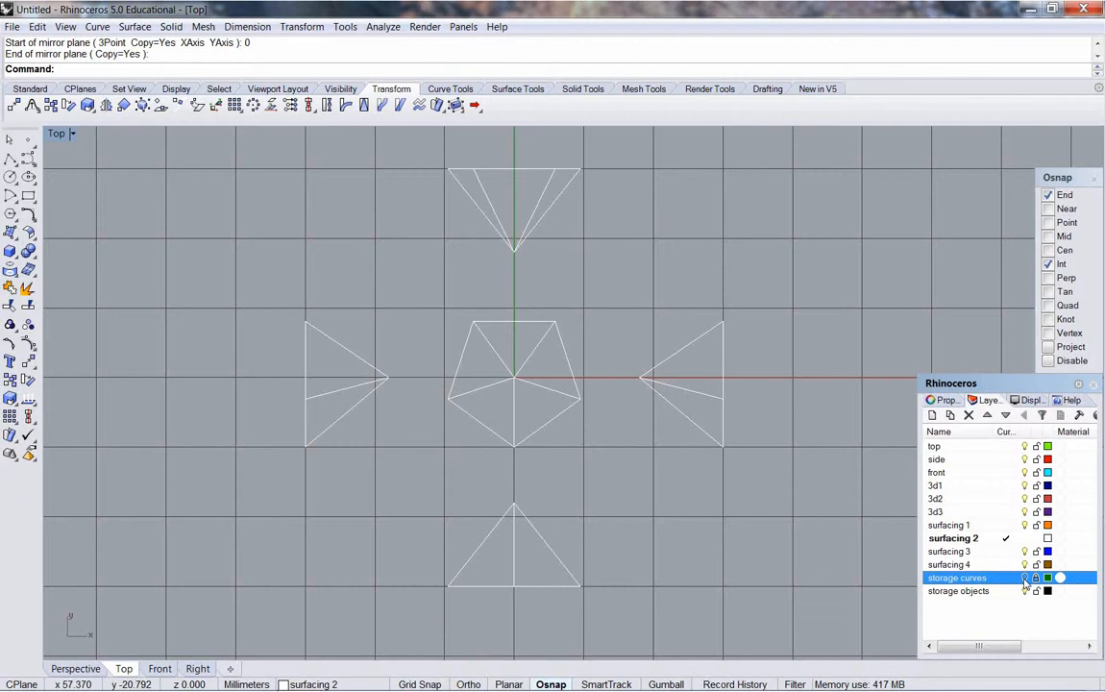
right_click_drag(635, 493, 591, 472)
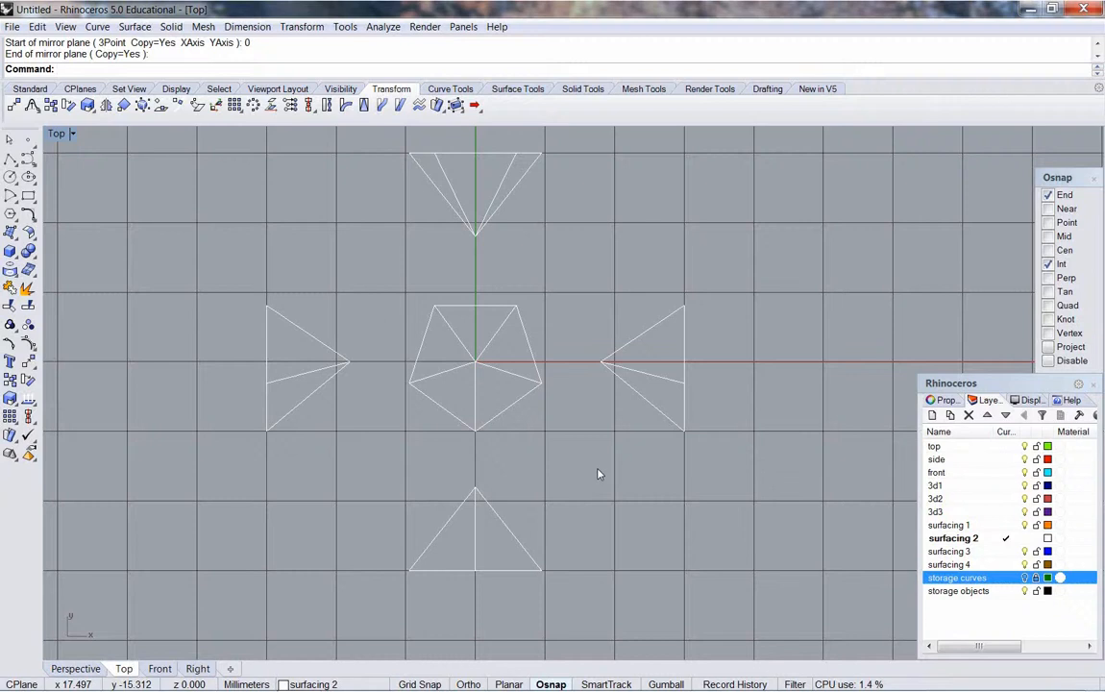
key("F7")
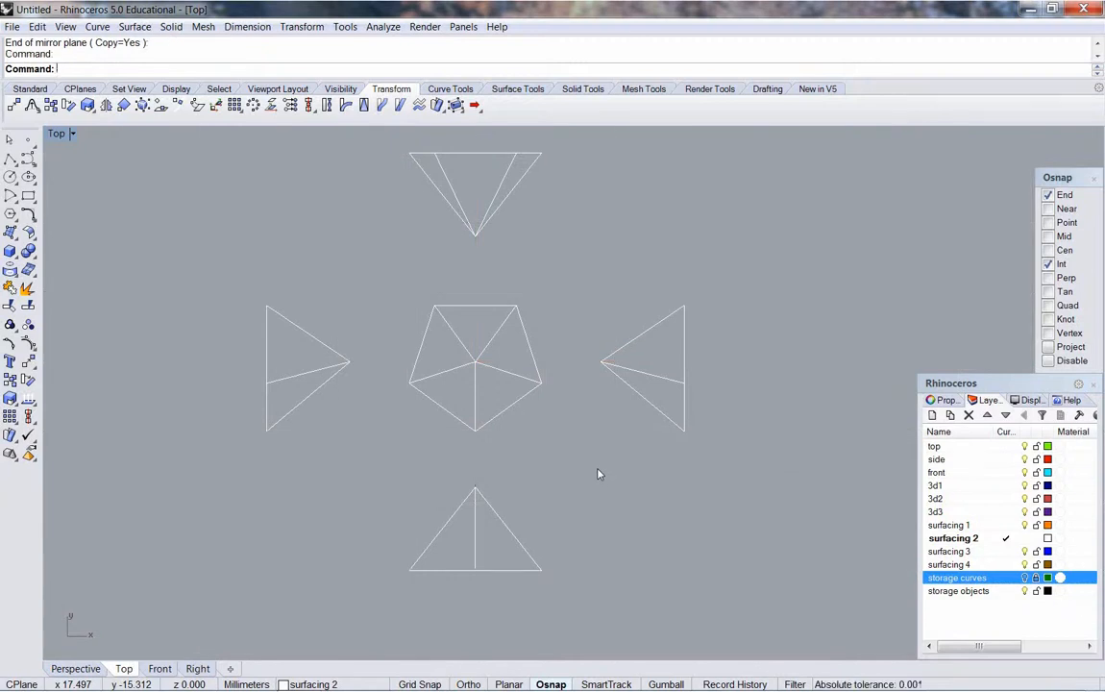